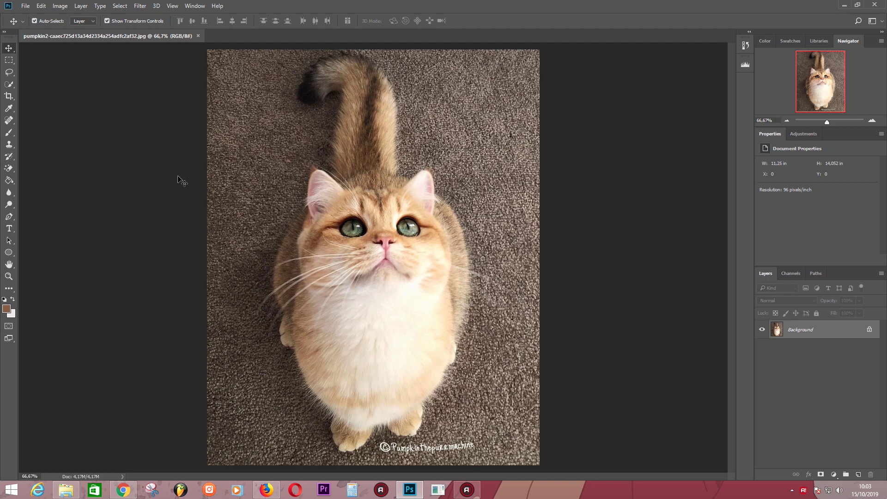
# - Raise the cat photo's resolution from 96 to 300 pixels/inch in Image Size, then zoom out
pyautogui.click(61, 6)
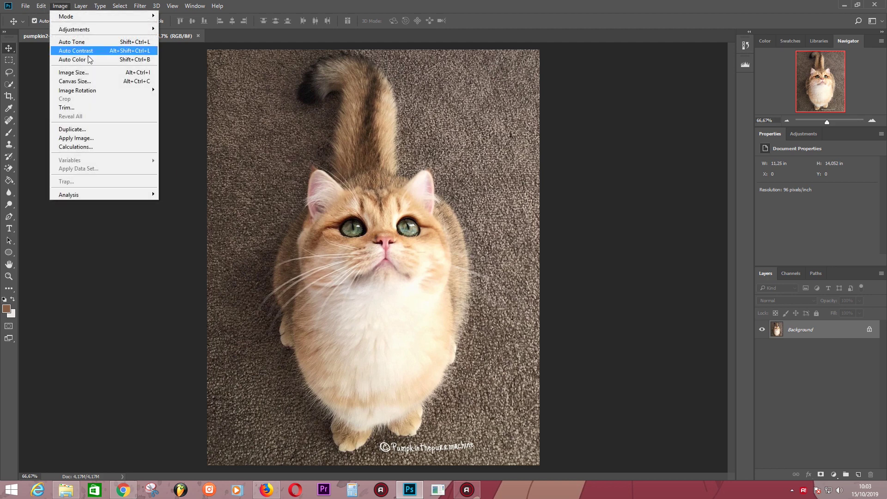
pyautogui.click(81, 74)
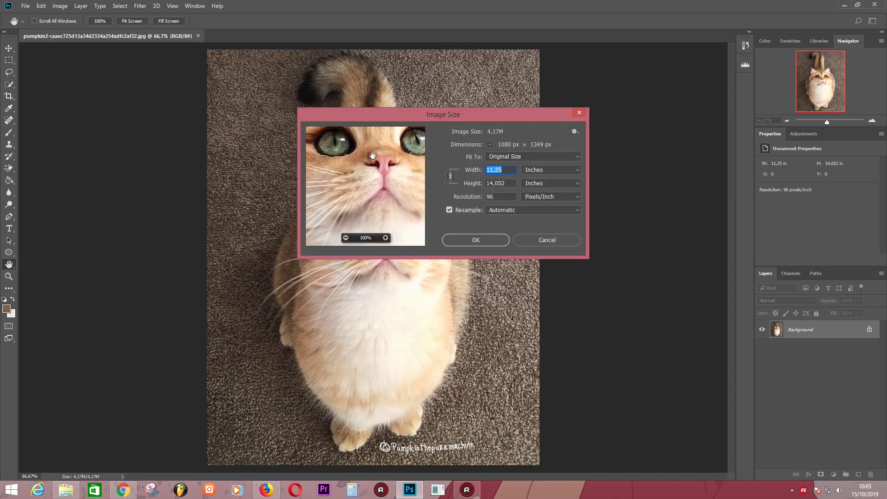
pyautogui.doubleClick(497, 199)
pyautogui.write('300')
pyautogui.press('Return')
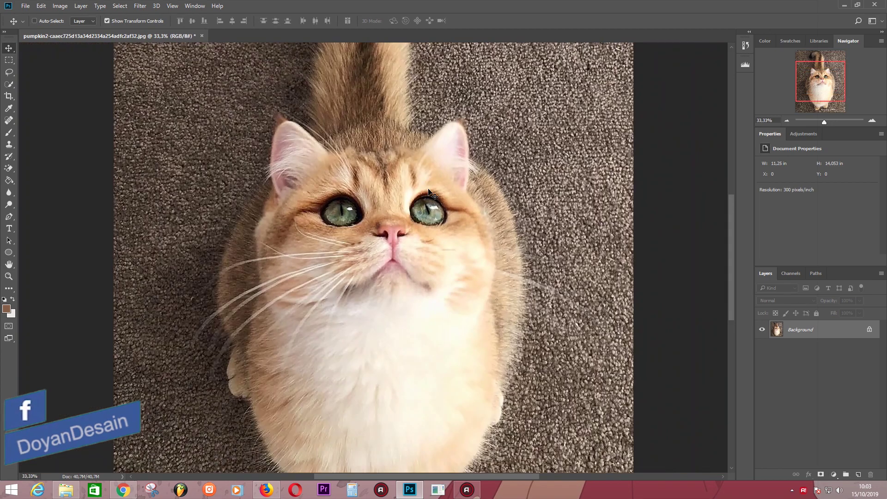
pyautogui.hotkey('ctrl', '-')
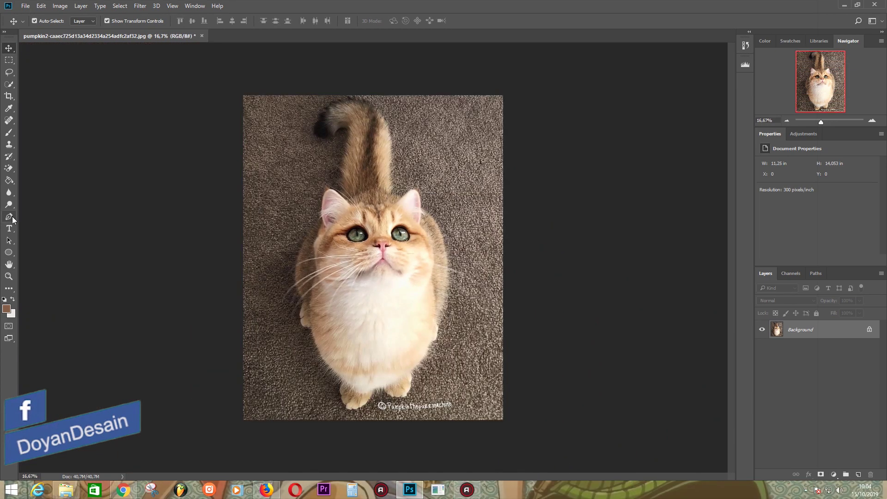
pyautogui.click(12, 217)
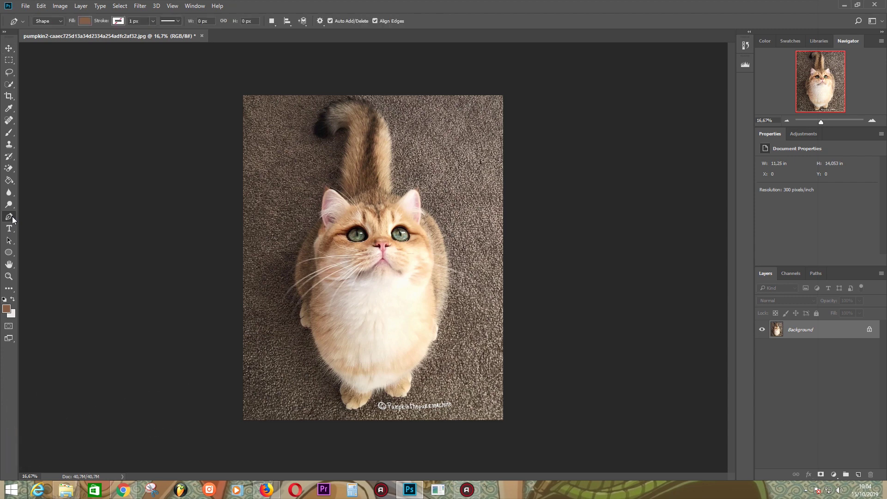
# - Select the standard Pen Tool in Shape mode and check its Fill swatches
pyautogui.rightClick(12, 216)
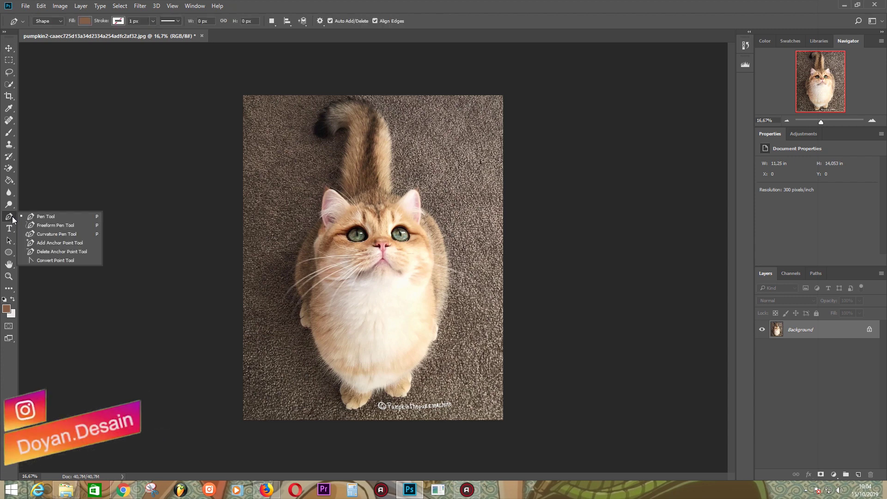
pyautogui.click(63, 216)
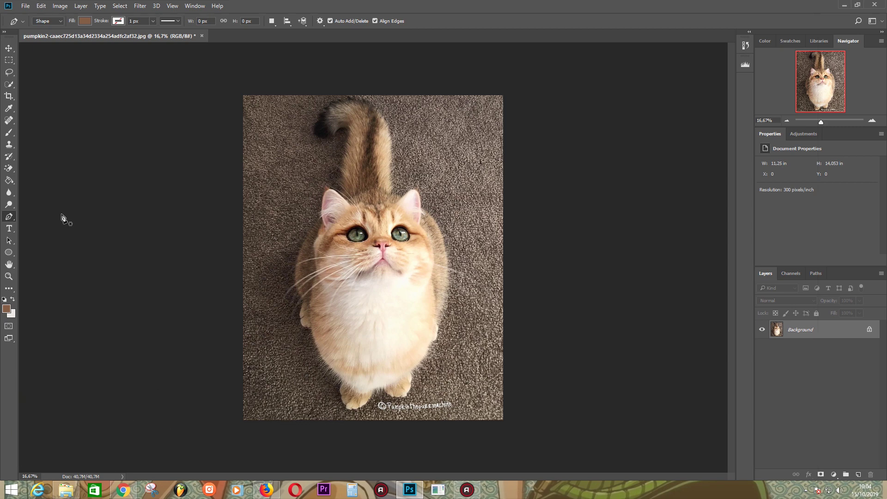
pyautogui.click(48, 21)
pyautogui.click(85, 21)
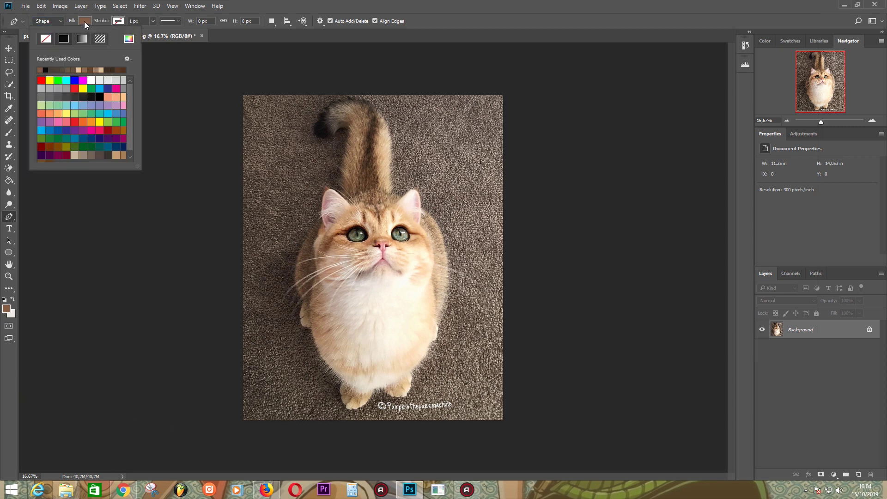
pyautogui.click(167, 75)
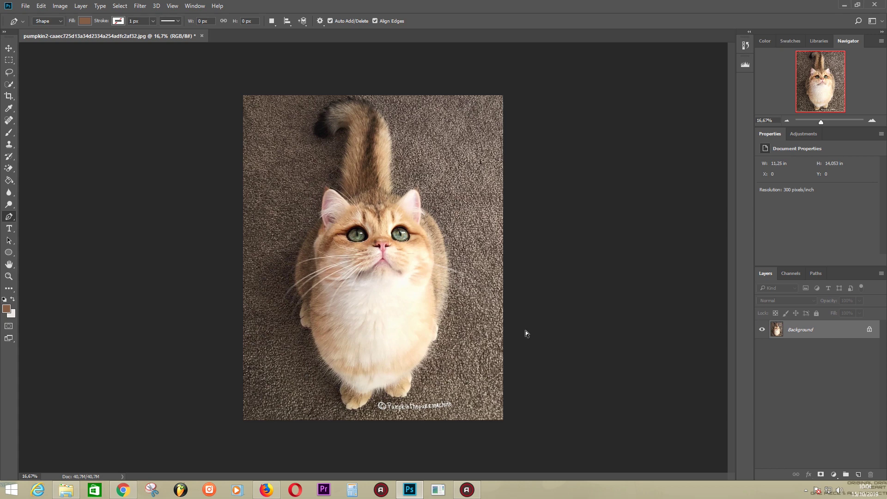
# - Sample the nose pink with the Eyedropper, return to the Pen, and zoom in on the nose and mouth
pyautogui.hotkey('ctrl', '+')
pyautogui.hotkey('ctrl', '+')
pyautogui.hotkey('ctrl', '+')
pyautogui.click(9, 108)
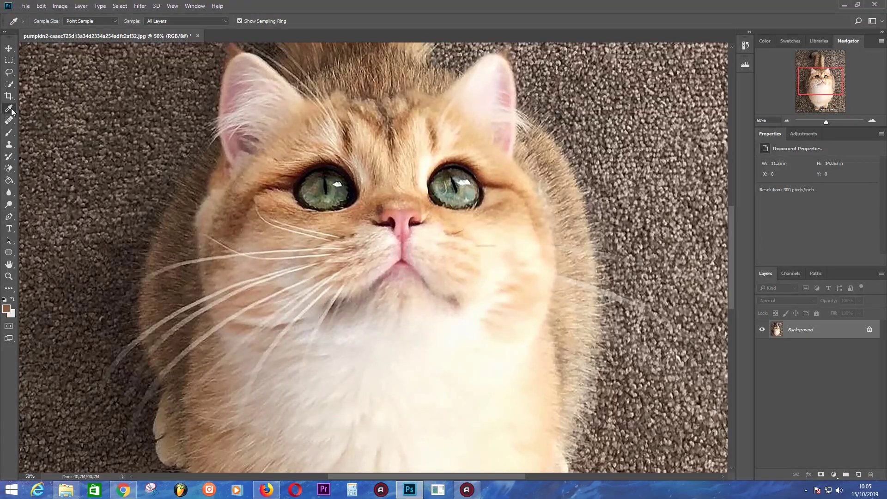
pyautogui.click(407, 213)
pyautogui.click(407, 222)
pyautogui.click(406, 235)
pyautogui.click(9, 216)
pyautogui.click(44, 219)
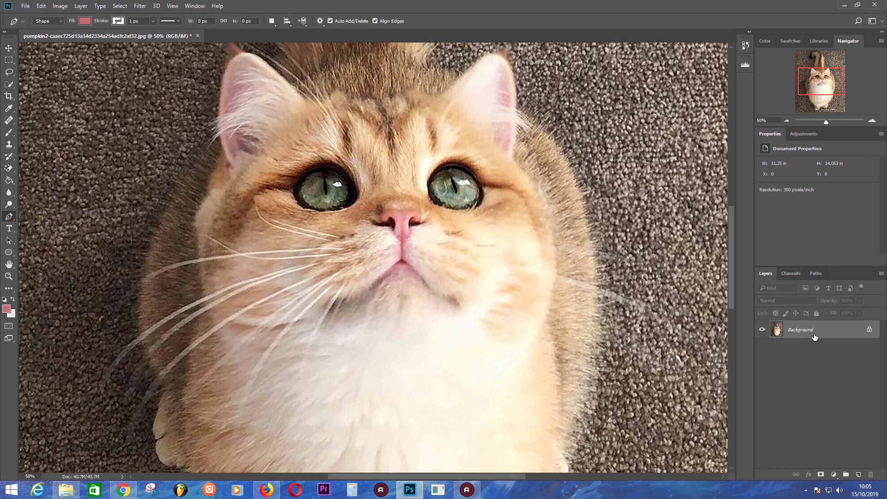
pyautogui.hotkey('ctrl', '+')
pyautogui.hotkey('ctrl', '+')
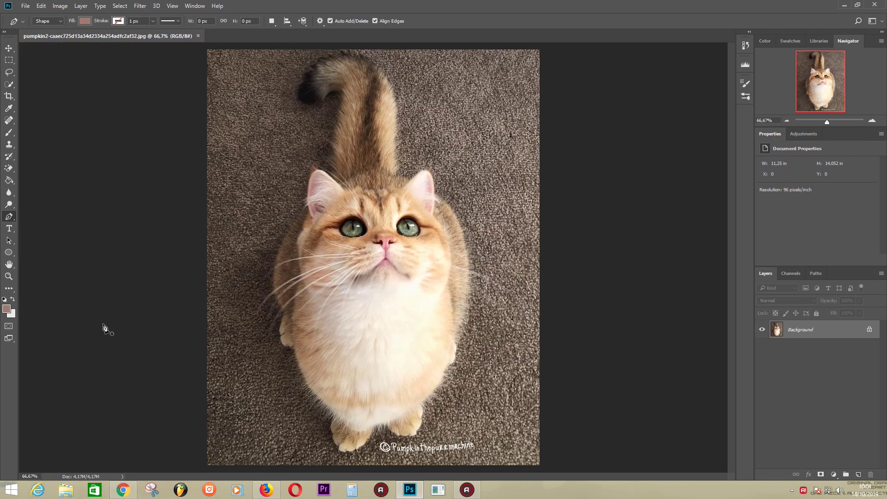
pyautogui.hotkey('ctrl', '+')
pyautogui.hotkey('ctrl', '+')
pyautogui.hotkey('ctrl', '+')
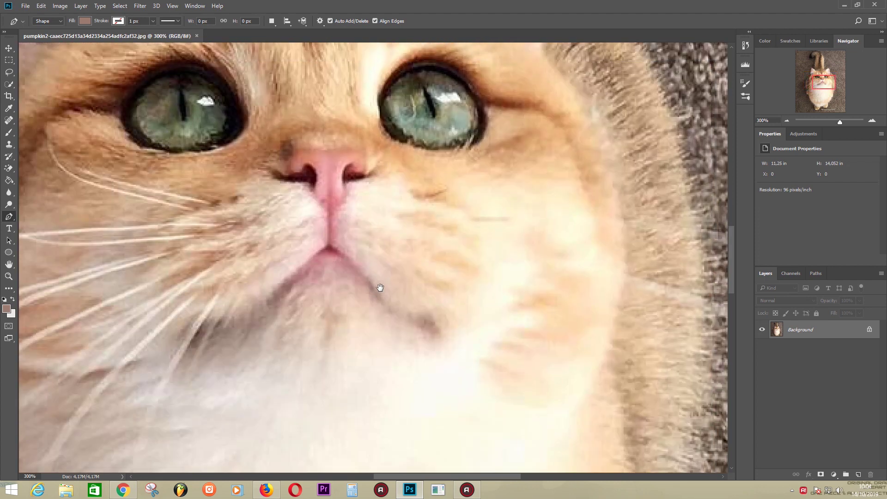
# - Trace Shape 1 from the nose base to both mouth corners, then sample the nose's light pink
pyautogui.click(329, 166)
pyautogui.click(327, 246)
pyautogui.click(280, 283)
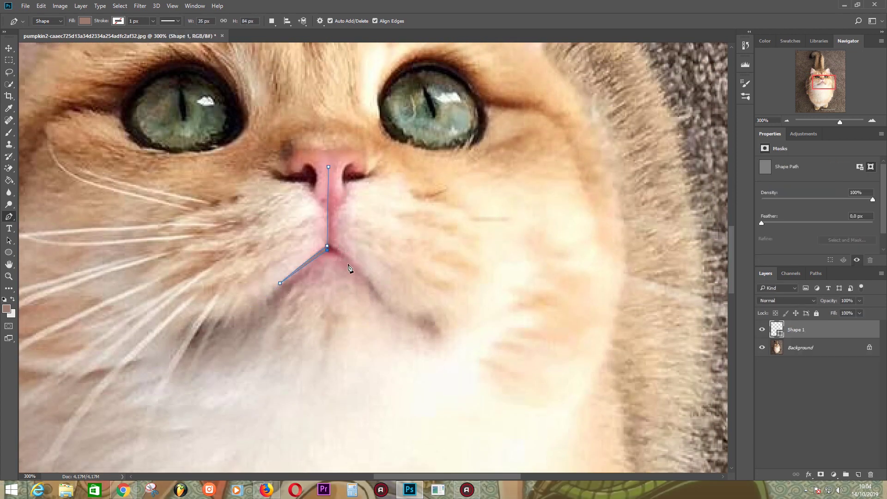
pyautogui.click(368, 281)
pyautogui.hotkey('ctrl', '+')
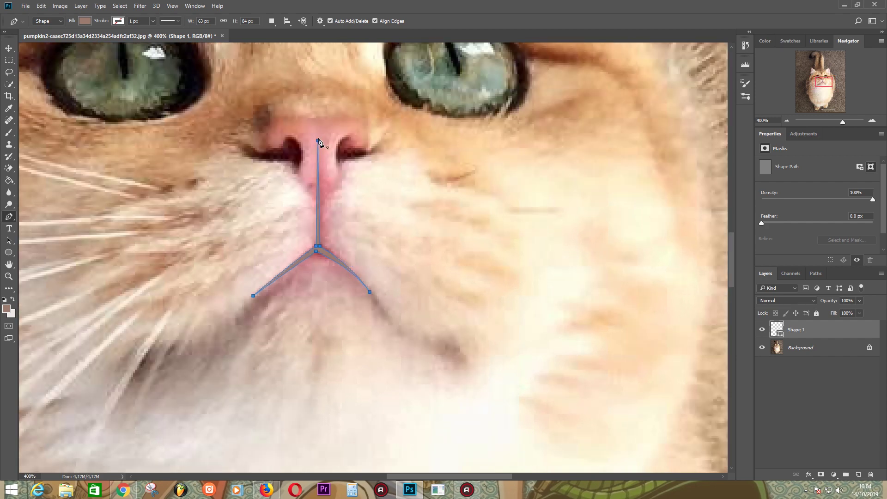
pyautogui.doubleClick(777, 331)
pyautogui.press('Return')
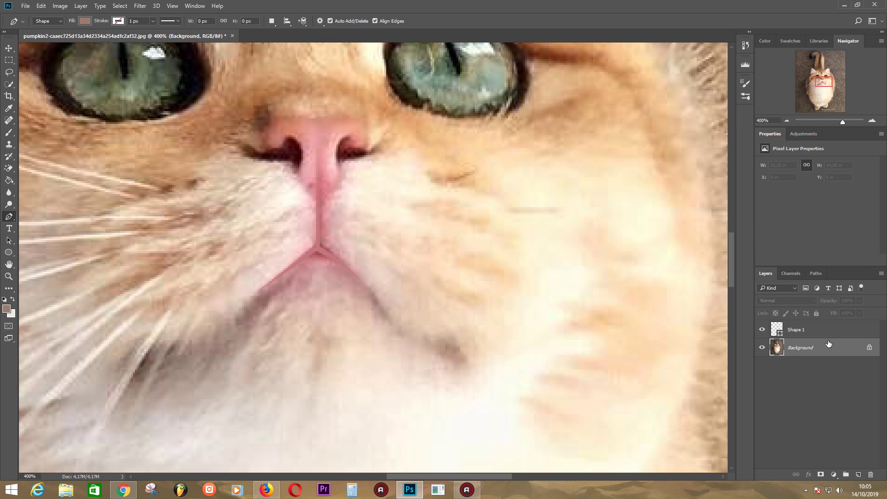
pyautogui.press('i')
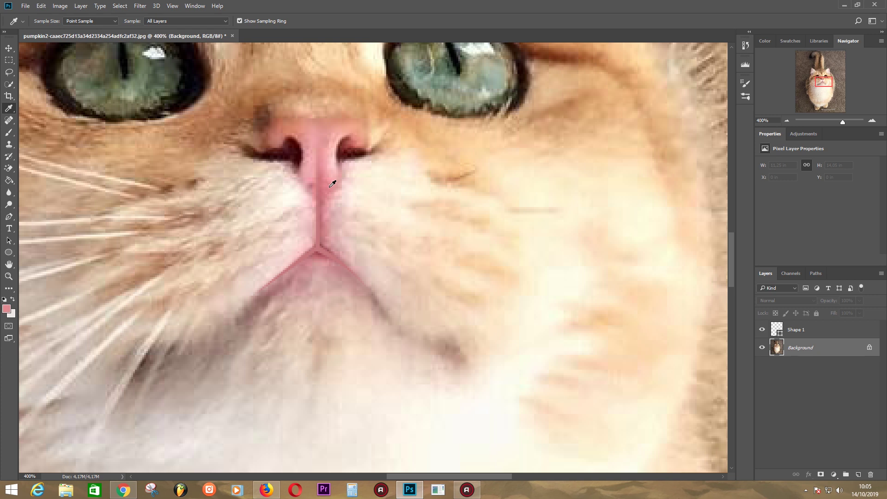
pyautogui.press('p')
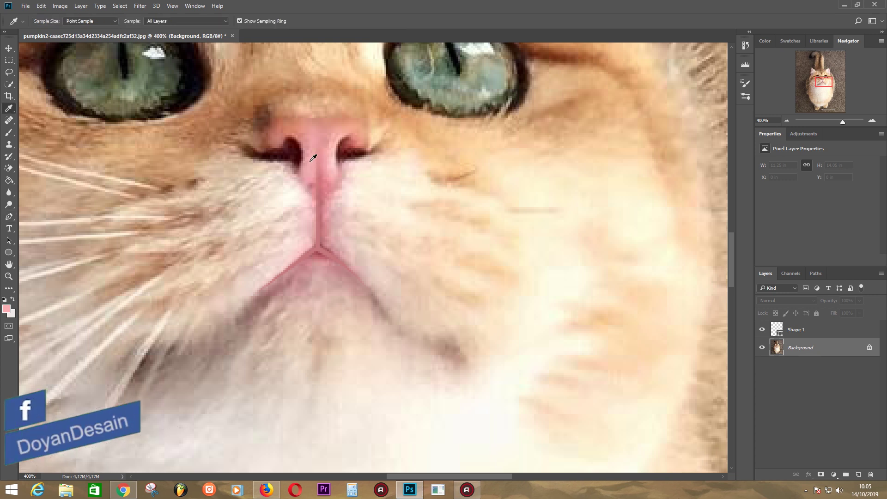
# - Trace the Shape 2 nose outline around the left nostril and across the top of the nose
pyautogui.click(316, 200)
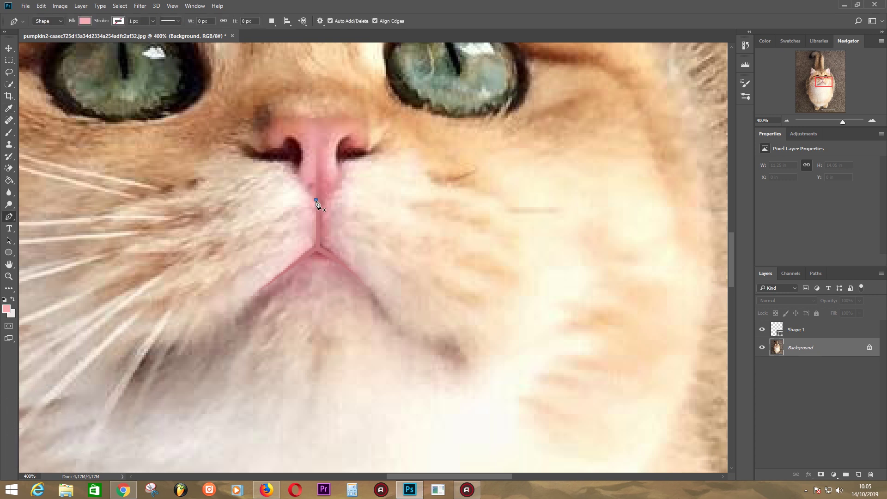
pyautogui.click(297, 176)
pyautogui.click(295, 167)
pyautogui.keyDown('alt'); pyautogui.click(297, 176); pyautogui.keyUp('alt')
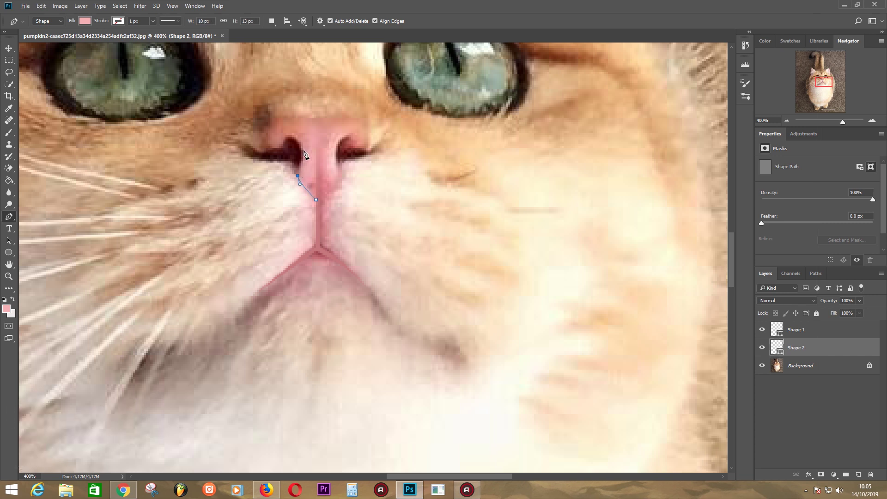
pyautogui.click(307, 153)
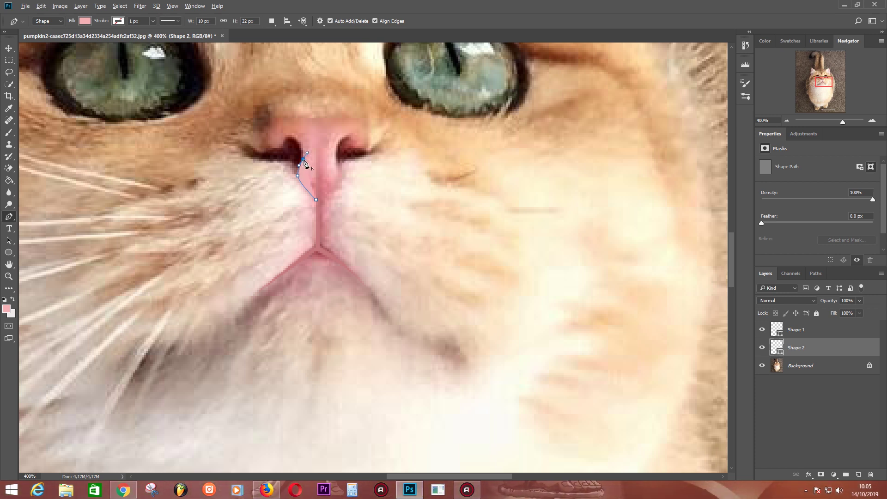
pyautogui.moveTo(294, 136); pyautogui.dragTo(286, 135)
pyautogui.keyDown('alt'); pyautogui.click(293, 135); pyautogui.keyUp('alt')
pyautogui.moveTo(281, 148); pyautogui.dragTo(279, 160)
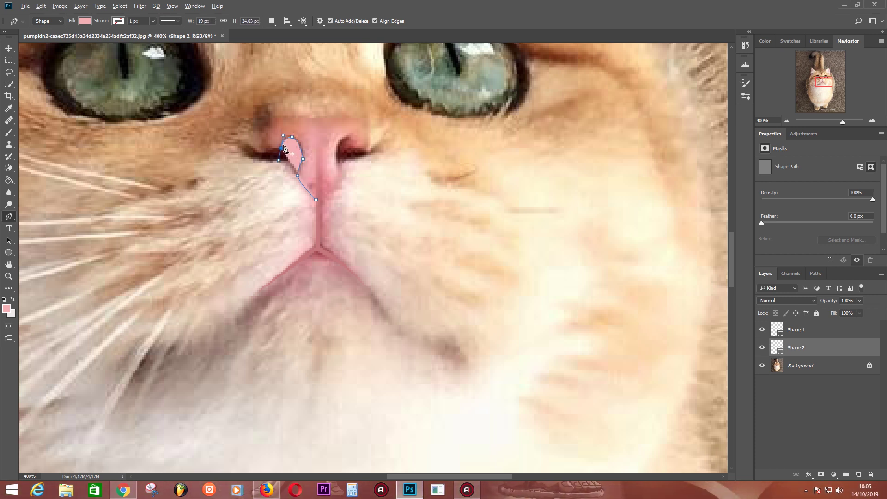
pyautogui.click(266, 129)
pyautogui.click(314, 121)
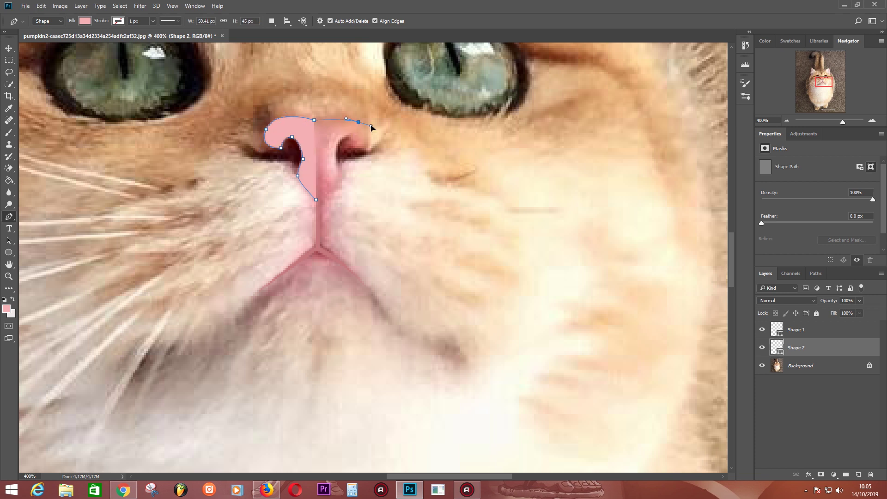
pyautogui.moveTo(358, 122); pyautogui.dragTo(370, 131)
pyautogui.moveTo(314, 121); pyautogui.dragTo(318, 120)
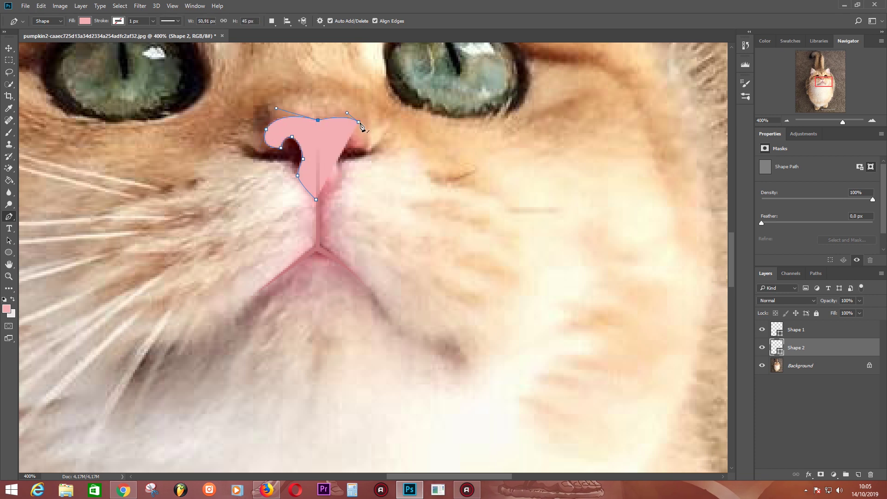
pyautogui.click(364, 146)
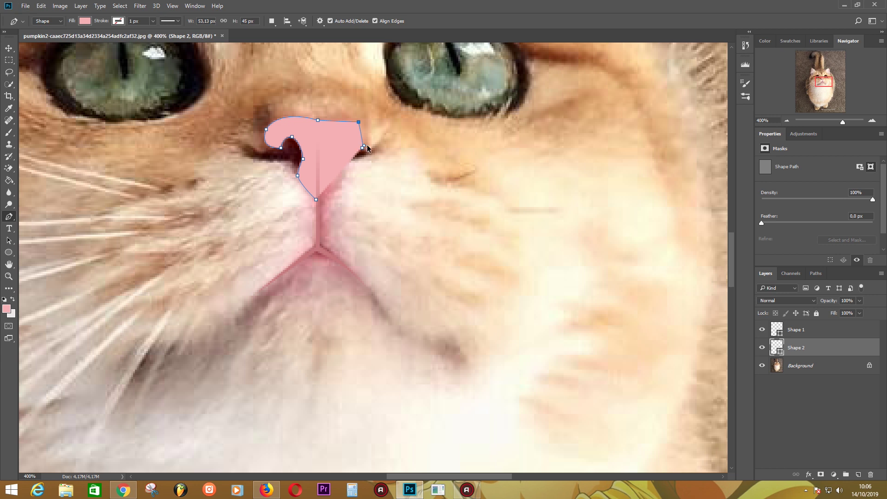
pyautogui.moveTo(347, 134); pyautogui.dragTo(346, 120)
# - Finish the nose outline down the right side at 0% fill, then restore its 100% pink fill
pyautogui.hotkey('shift', '0')
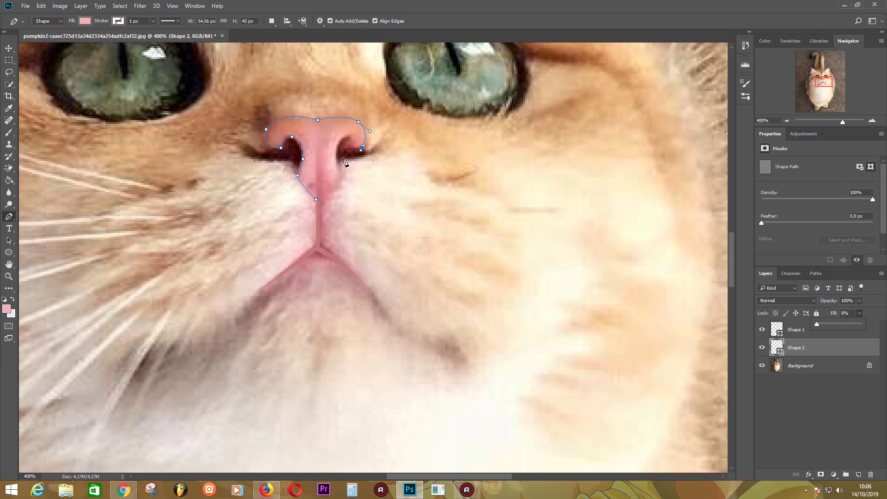
pyautogui.click(340, 151)
pyautogui.click(334, 194)
pyautogui.moveTo(336, 163); pyautogui.dragTo(338, 190)
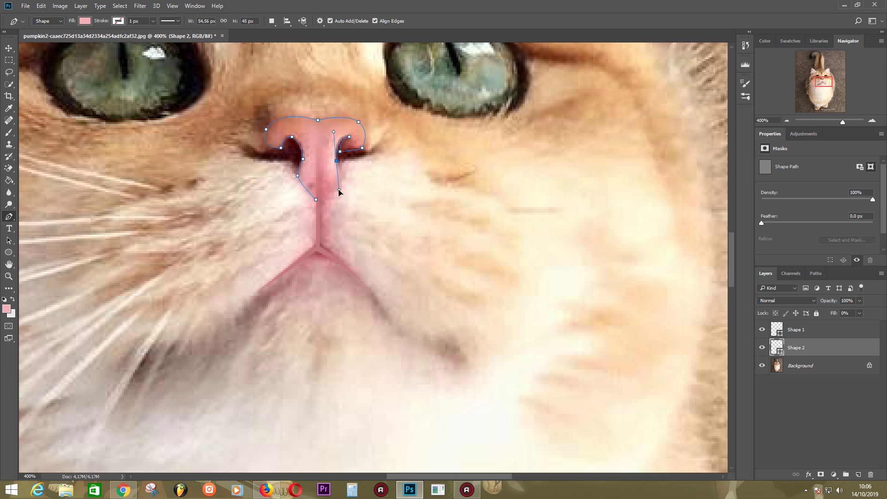
pyautogui.moveTo(331, 191); pyautogui.dragTo(321, 205)
pyautogui.click(325, 241)
pyautogui.hotkey('ctrl', 'z')
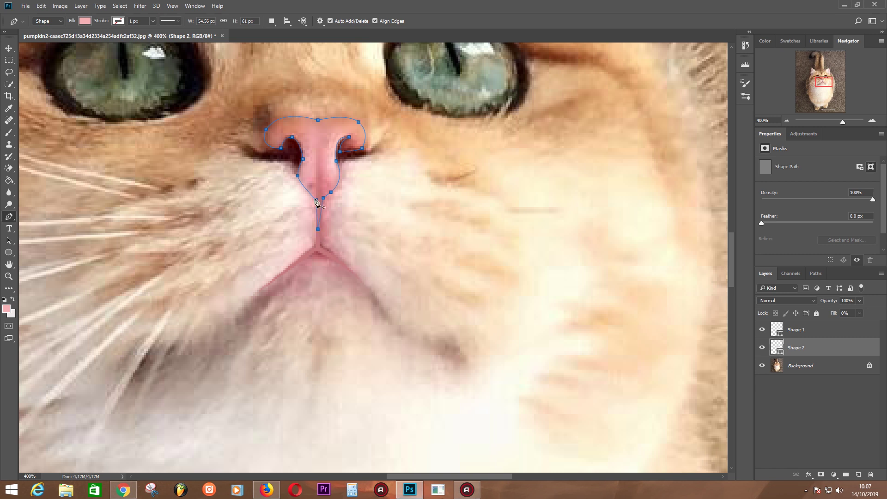
pyautogui.click(762, 366)
pyautogui.hotkey('shift', '0')
pyautogui.click(761, 365)
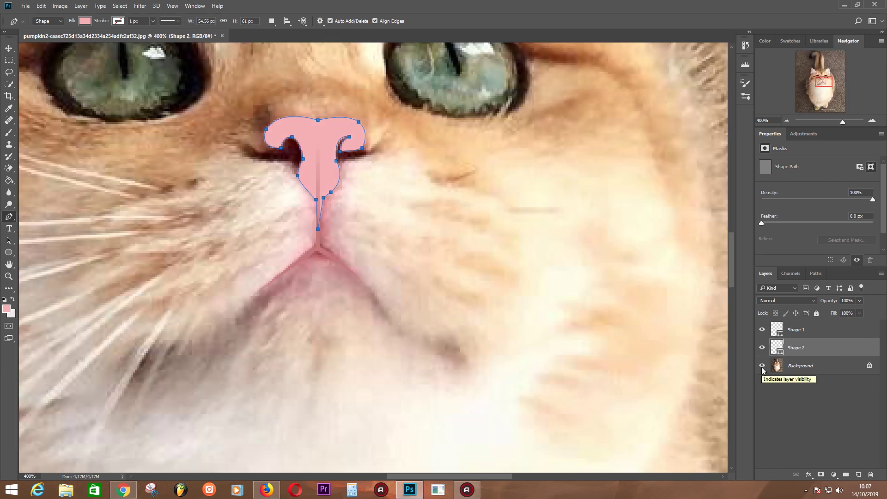
pyautogui.click(800, 365)
# - Draw the curved darker pink mouth shape from the left corner around to the right
pyautogui.press('i')
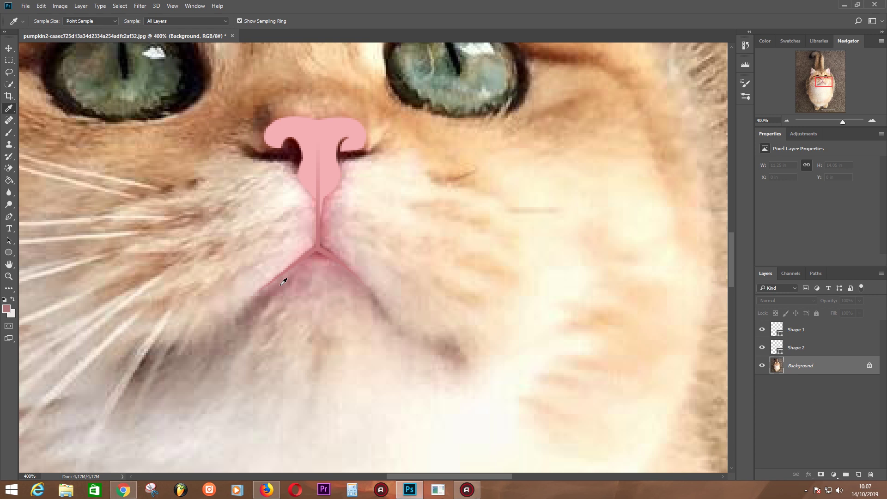
pyautogui.press('p')
pyautogui.click(250, 303)
pyautogui.click(314, 268)
pyautogui.moveTo(375, 304); pyautogui.dragTo(394, 316)
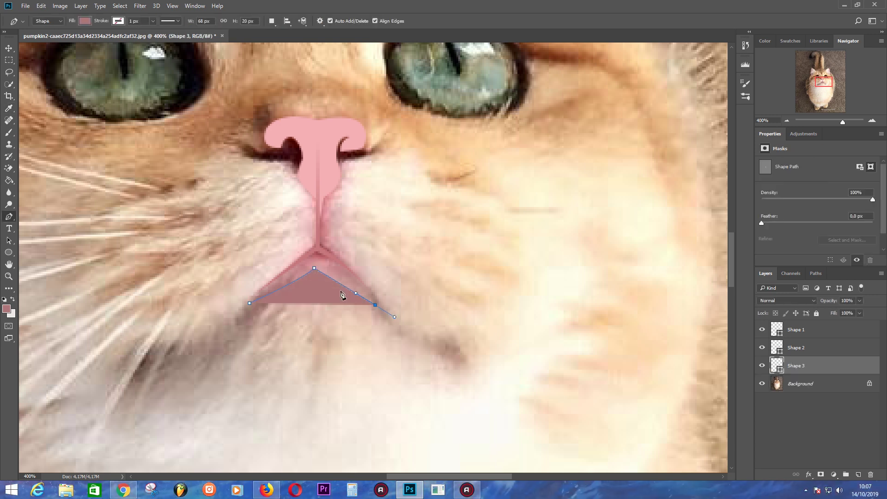
pyautogui.click(375, 305)
pyautogui.moveTo(338, 262); pyautogui.dragTo(311, 244)
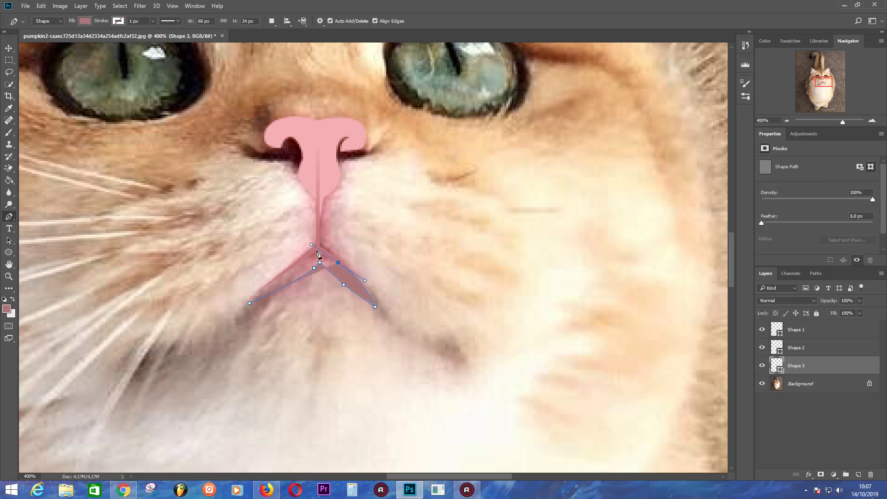
pyautogui.click(318, 250)
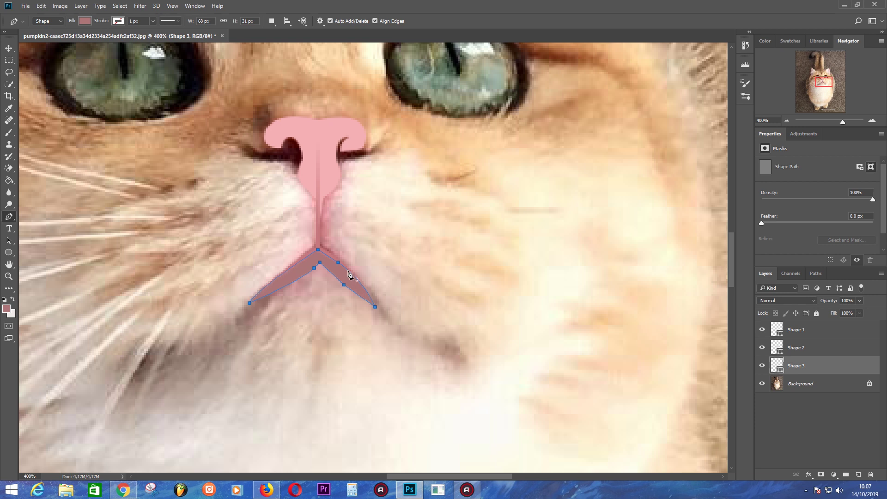
pyautogui.click(800, 383)
# - Trace a darker pink philtrum shape running from the nose down to the mouth
pyautogui.click(340, 259)
pyautogui.click(327, 242)
pyautogui.moveTo(329, 202); pyautogui.dragTo(331, 189)
pyautogui.click(339, 163)
pyautogui.click(296, 177)
pyautogui.click(313, 202)
pyautogui.click(310, 243)
pyautogui.click(296, 260)
pyautogui.click(327, 255)
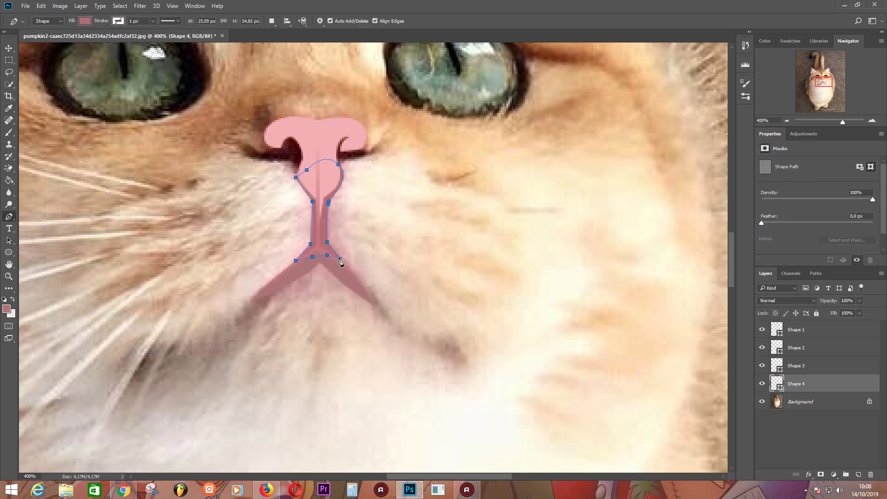
pyautogui.hotkey('alt', '[')
# - Begin the dark maroon nostrils shape around the left nostril and along the nose bottom
pyautogui.click(290, 161)
pyautogui.click(243, 161)
pyautogui.click(238, 146)
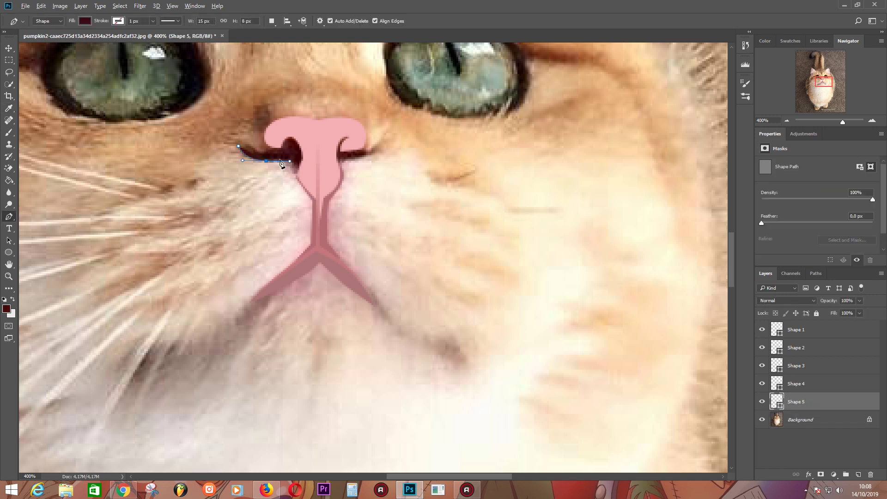
pyautogui.click(292, 168)
pyautogui.click(301, 178)
pyautogui.click(335, 173)
pyautogui.click(375, 159)
pyautogui.click(384, 139)
# - Complete the nostrils shape around the right nostril and across the nose top, then view the whole cat
pyautogui.hotkey('ctrl', 'z')
pyautogui.hotkey('ctrl', 'z')
pyautogui.click(367, 155)
pyautogui.click(384, 137)
pyautogui.click(360, 149)
pyautogui.click(340, 127)
pyautogui.click(308, 133)
pyautogui.click(286, 129)
pyautogui.click(279, 147)
pyautogui.click(238, 146)
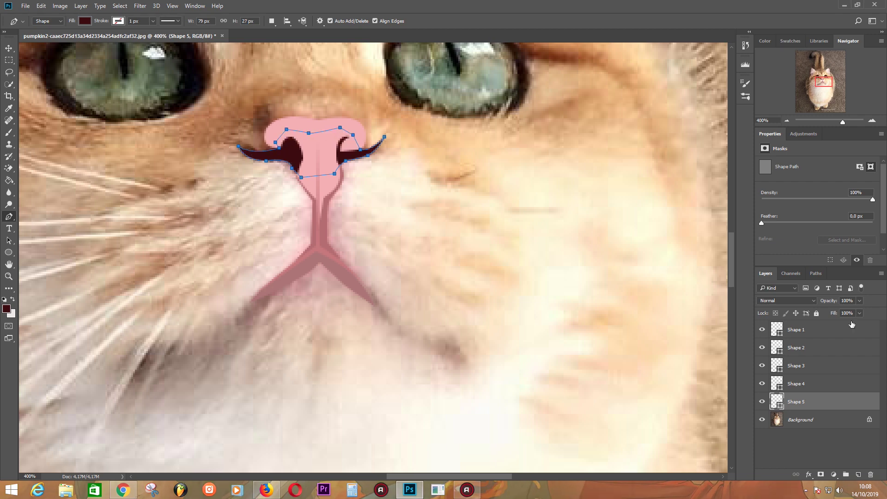
pyautogui.hotkey('ctrl', '1')
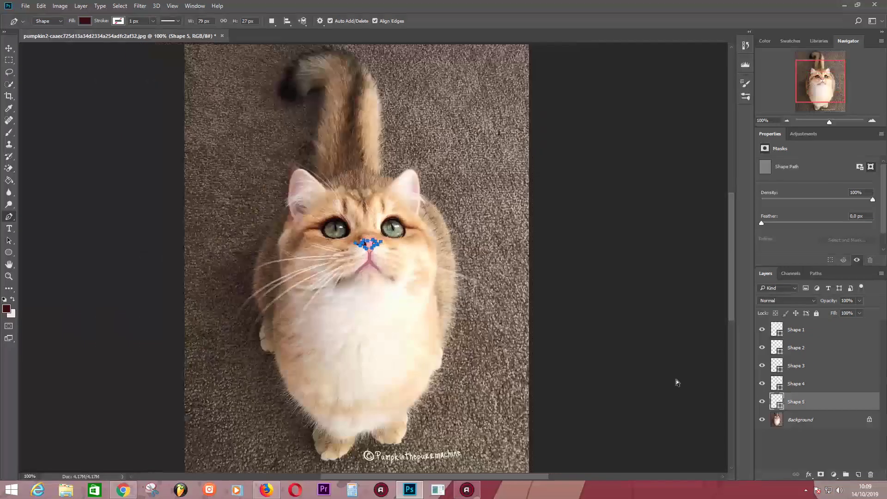
# - Preview the shapes without the photo, zoom in on the eyes, and sample the pupil colour
pyautogui.click(762, 419)
pyautogui.click(800, 419)
pyautogui.click(761, 420)
pyautogui.hotkey('ctrl', '+')
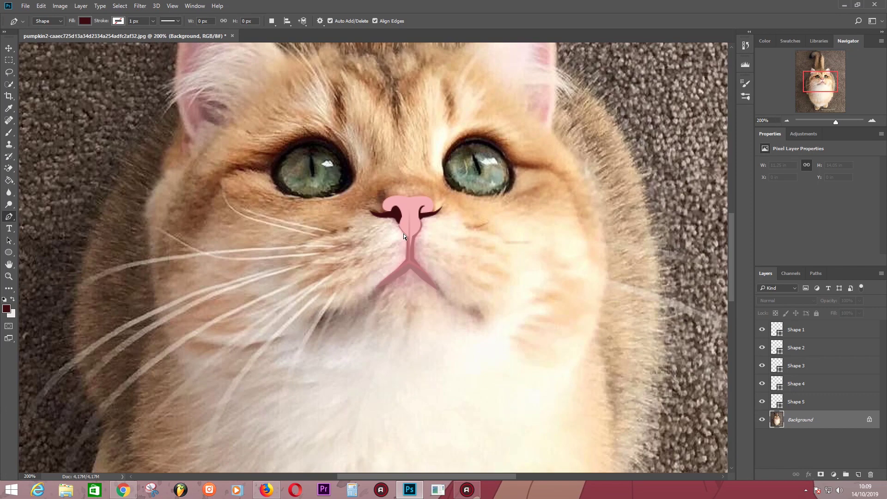
pyautogui.hotkey('ctrl', '+')
pyautogui.scroll(2, 284, 194)
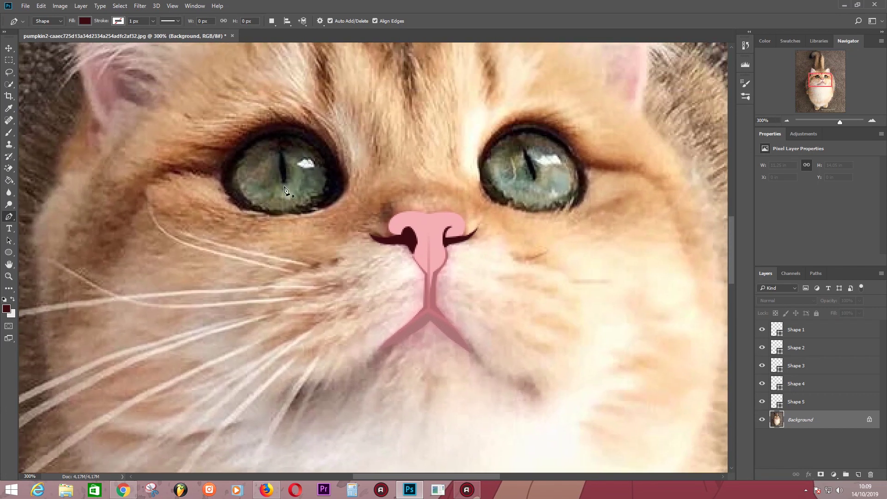
pyautogui.press('i')
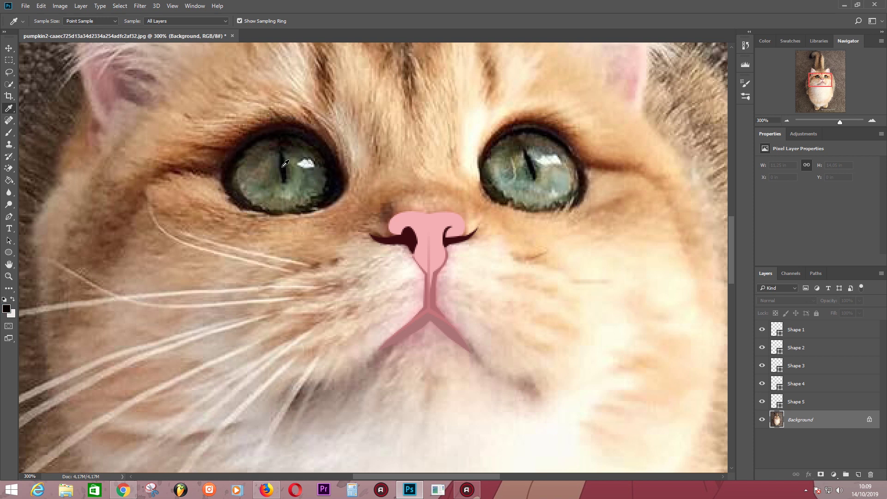
pyautogui.press('p')
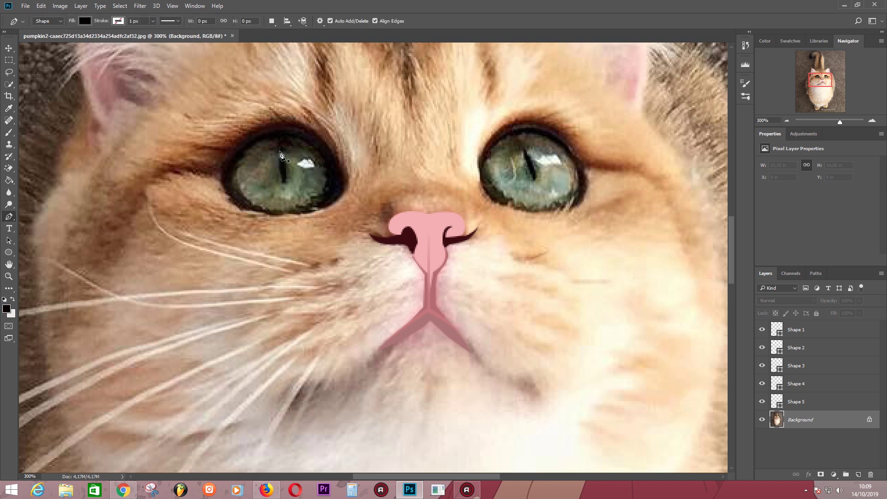
# - Start a slit pupil in the left eye and set the Pen to Combine Shapes
pyautogui.click(280, 151)
pyautogui.moveTo(282, 184); pyautogui.dragTo(283, 193)
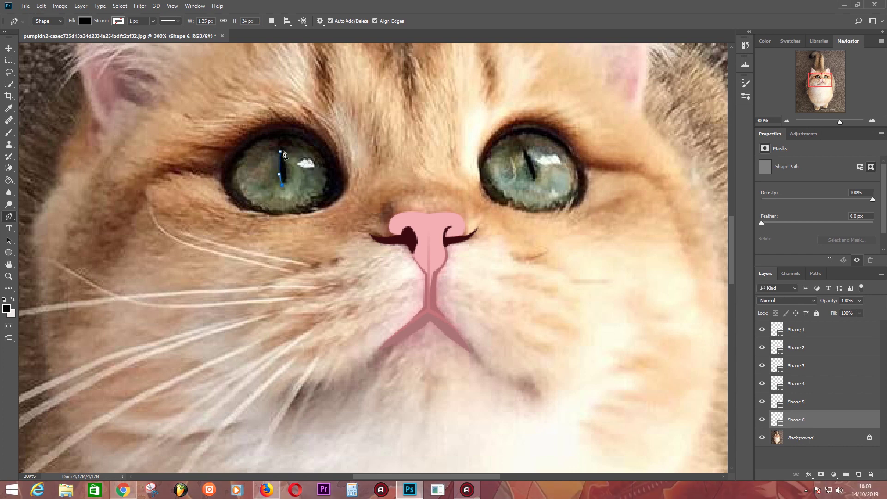
pyautogui.click(290, 172)
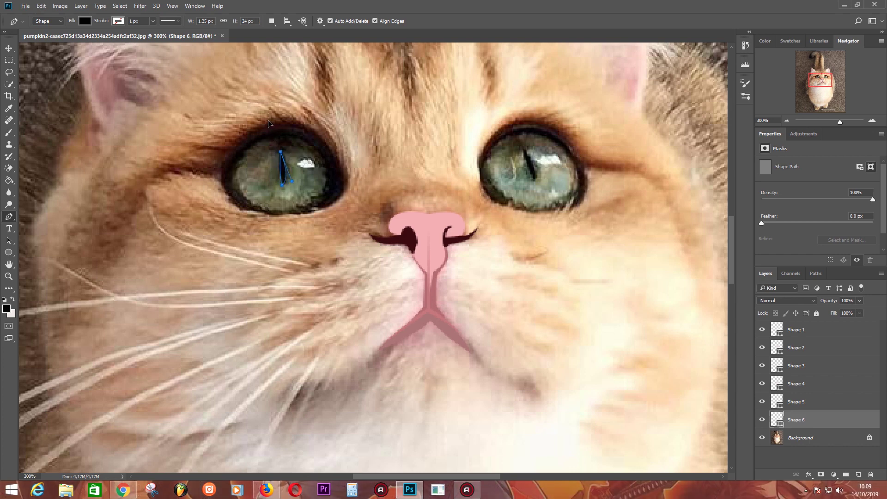
pyautogui.hotkey('ctrl', 'z')
pyautogui.click(271, 21)
pyautogui.click(292, 43)
# - Draw a lens-shaped slit pupil in the right eye and a dark crescent above it
pyautogui.click(522, 150)
pyautogui.moveTo(533, 181); pyautogui.dragTo(541, 189)
pyautogui.click(522, 150)
pyautogui.moveTo(569, 155); pyautogui.dragTo(595, 180)
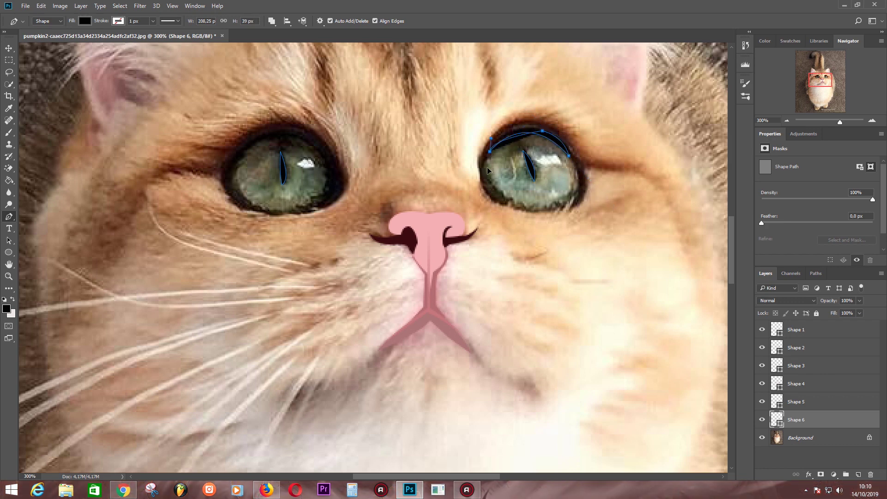
pyautogui.moveTo(533, 128); pyautogui.dragTo(502, 130)
pyautogui.click(489, 152)
# - Trace a black rim around the left eye, leaving the green iris showing
pyautogui.click(227, 187)
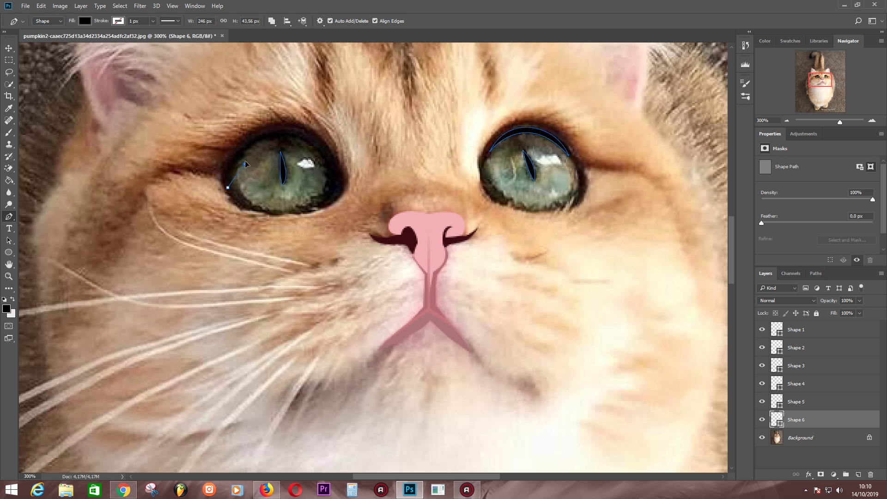
pyautogui.moveTo(241, 160); pyautogui.dragTo(303, 140)
pyautogui.moveTo(327, 171)
pyautogui.mouseDown()
pyautogui.moveTo(330, 184)
pyautogui.moveTo(296, 208)
pyautogui.mouseUp()
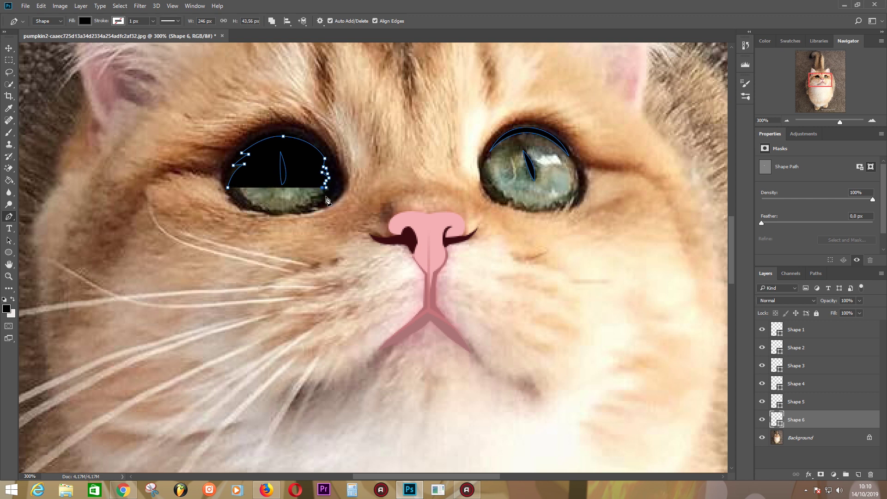
pyautogui.click(318, 204)
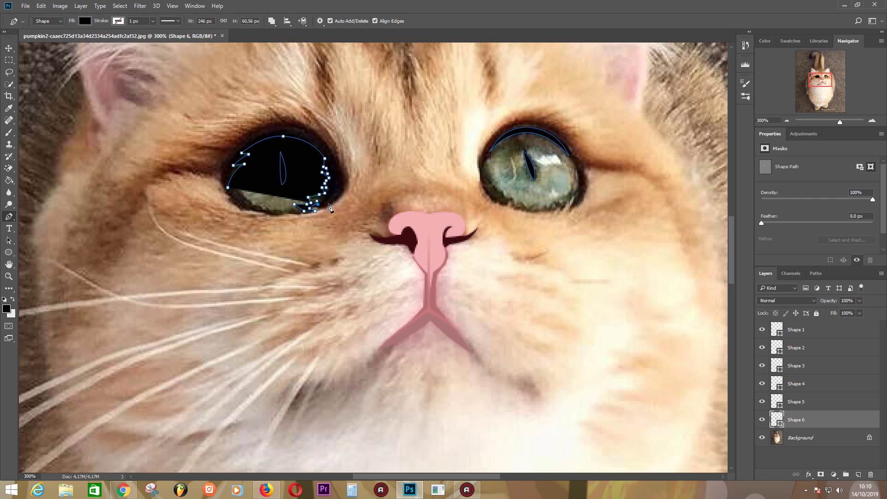
pyautogui.click(342, 188)
pyautogui.moveTo(324, 140)
pyautogui.mouseDown()
pyautogui.moveTo(308, 123)
pyautogui.moveTo(258, 131)
pyautogui.mouseUp()
pyautogui.click(228, 187)
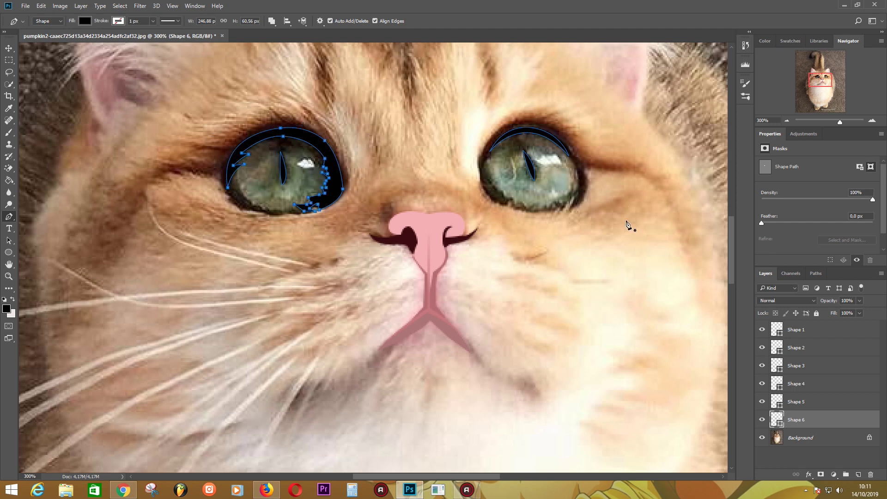
pyautogui.click(819, 436)
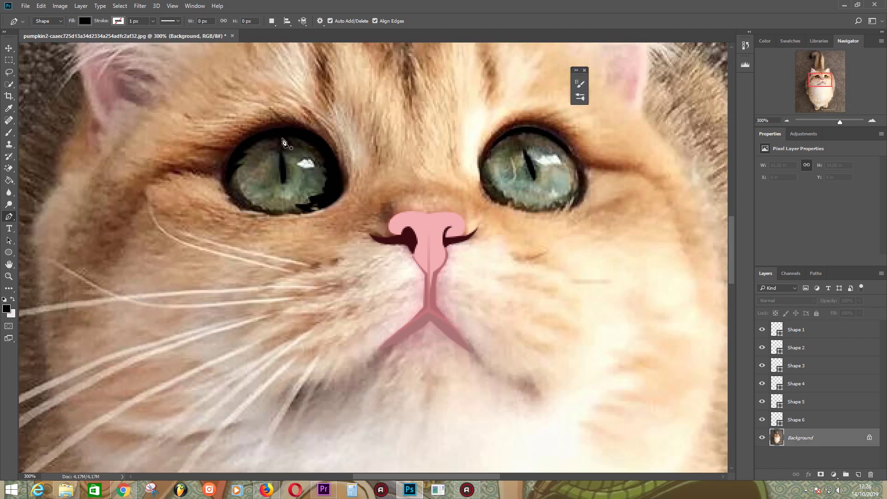
pyautogui.hotkey('ctrl', '+')
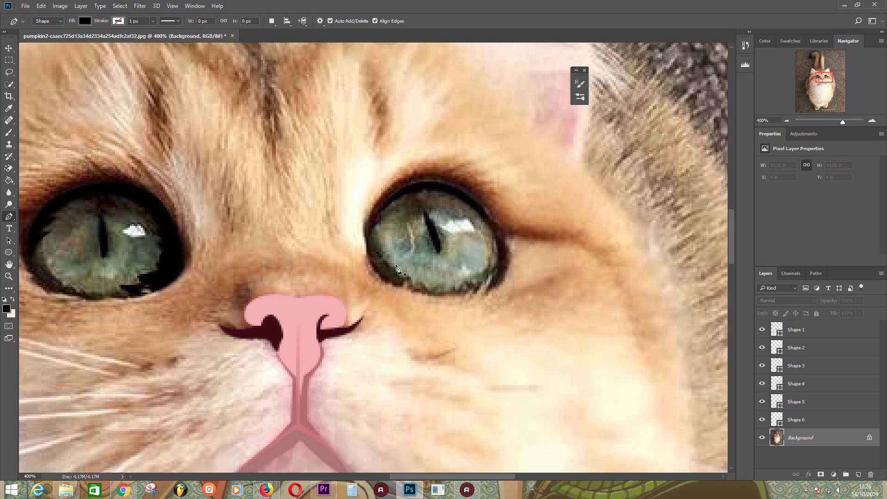
# - Draw a dark shape along the left eye's lower rim
pyautogui.press('i')
pyautogui.press('p')
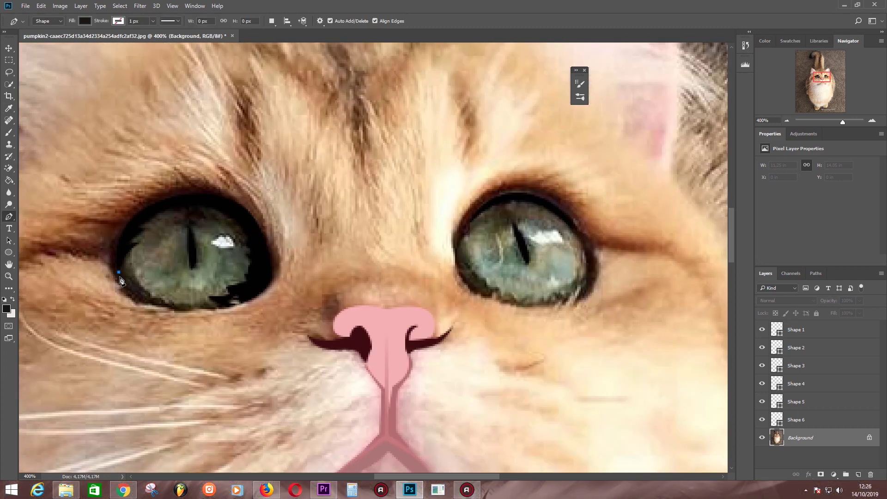
pyautogui.click(119, 272)
pyautogui.click(133, 277)
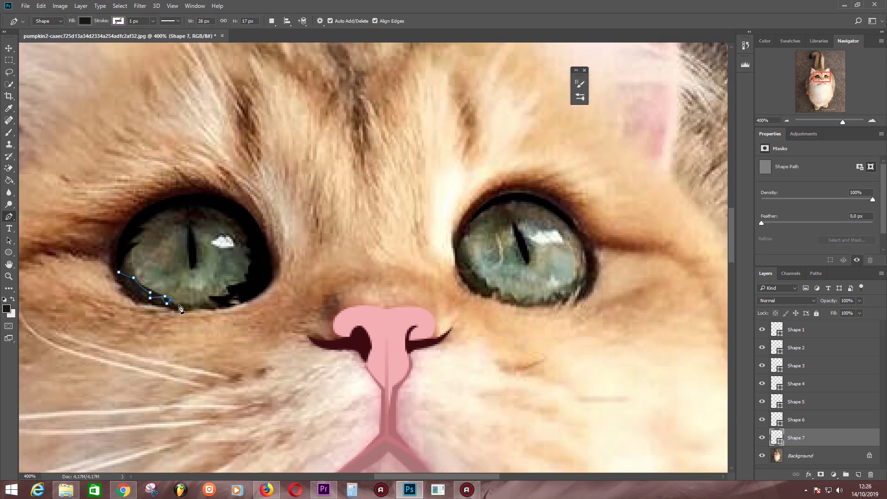
pyautogui.click(216, 301)
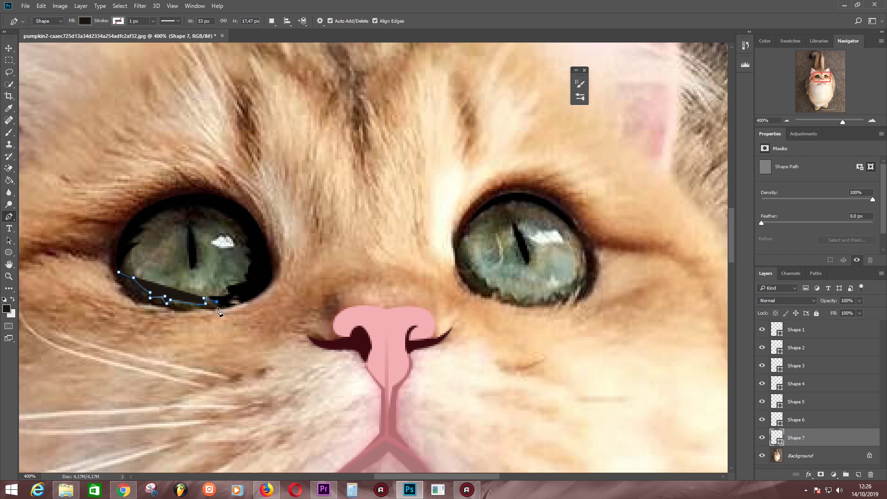
pyautogui.click(118, 273)
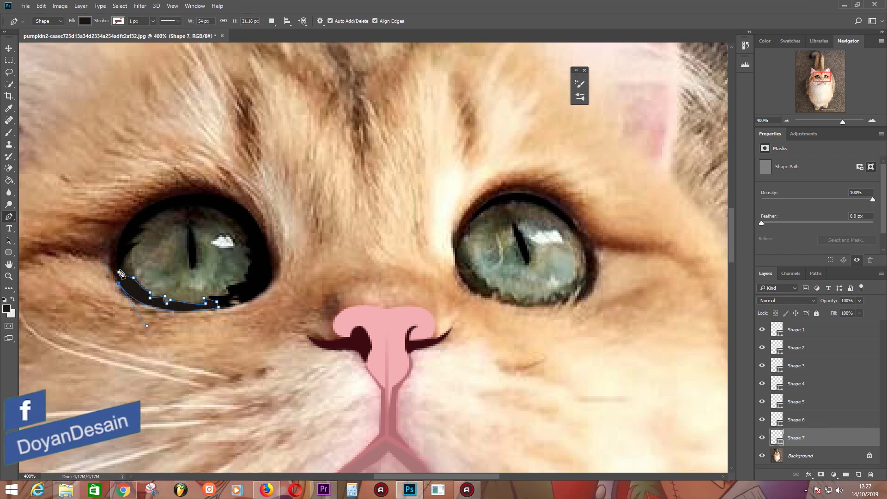
pyautogui.click(806, 455)
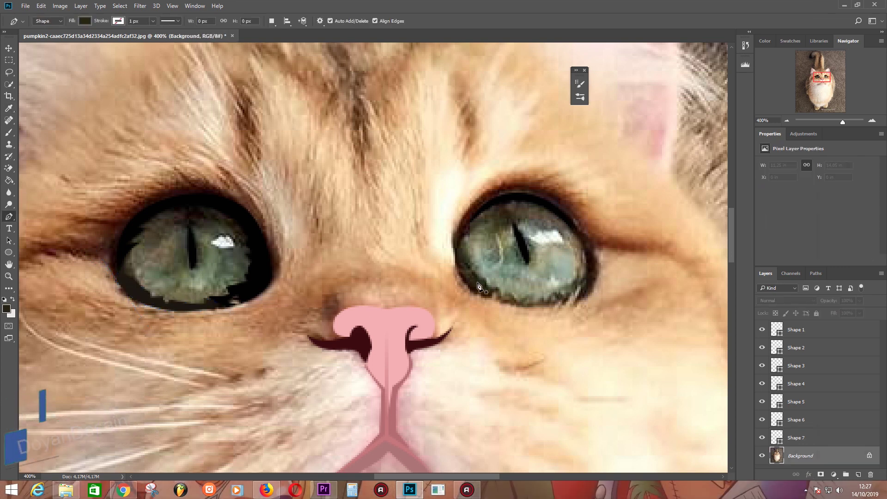
# - Trace a dark rim shape along the right eye's inner corner, lower edge and outer corner
pyautogui.click(458, 228)
pyautogui.click(469, 222)
pyautogui.click(459, 248)
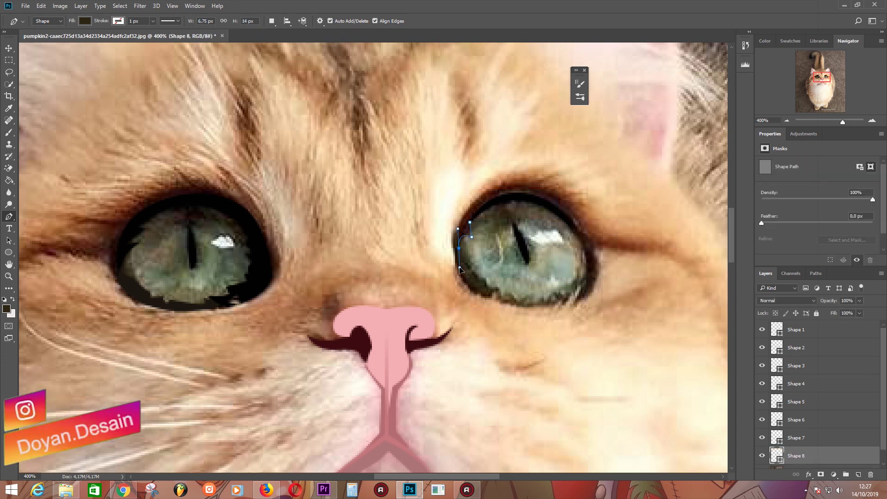
pyautogui.click(488, 287)
pyautogui.click(501, 294)
pyautogui.click(516, 301)
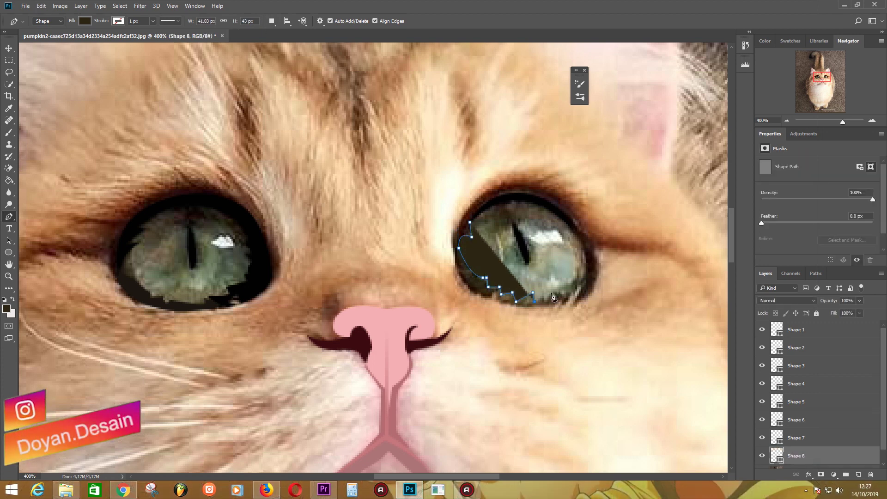
pyautogui.click(564, 285)
pyautogui.click(586, 276)
pyautogui.click(581, 292)
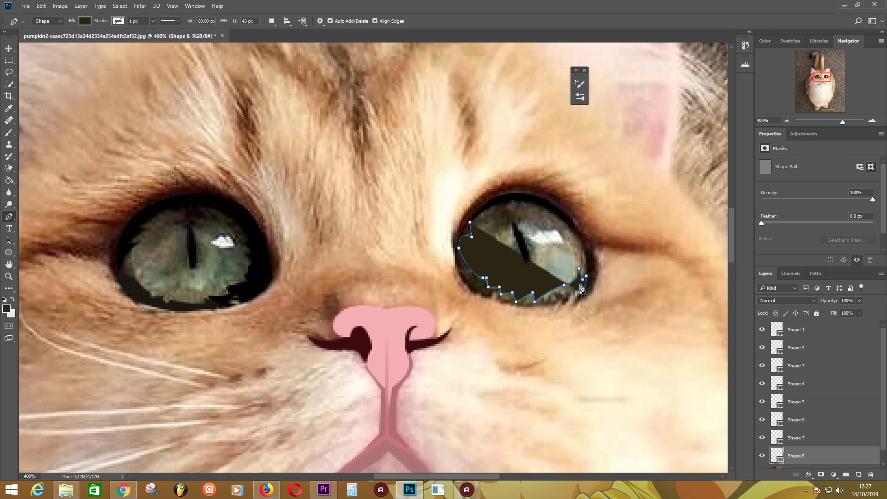
pyautogui.moveTo(534, 308); pyautogui.dragTo(523, 306)
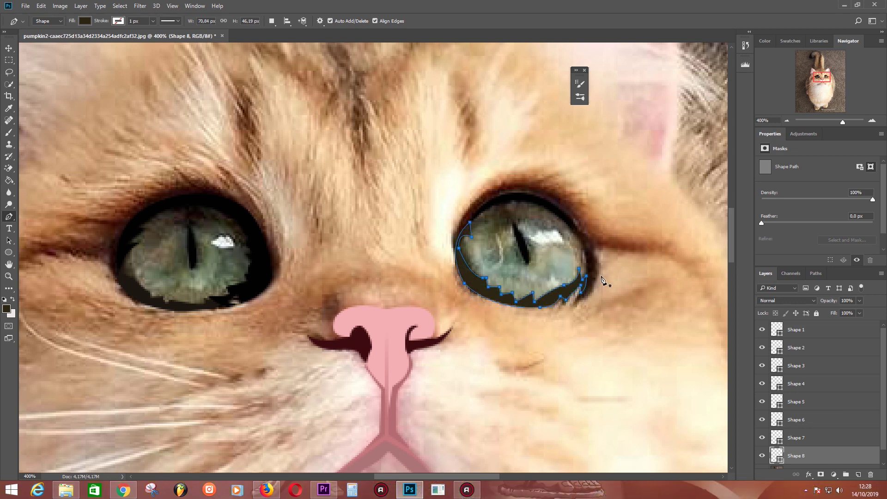
pyautogui.press('Escape')
pyautogui.click(572, 221)
# - Add a shape down the right eye's outer edge with Fill at 15%
pyautogui.click(586, 237)
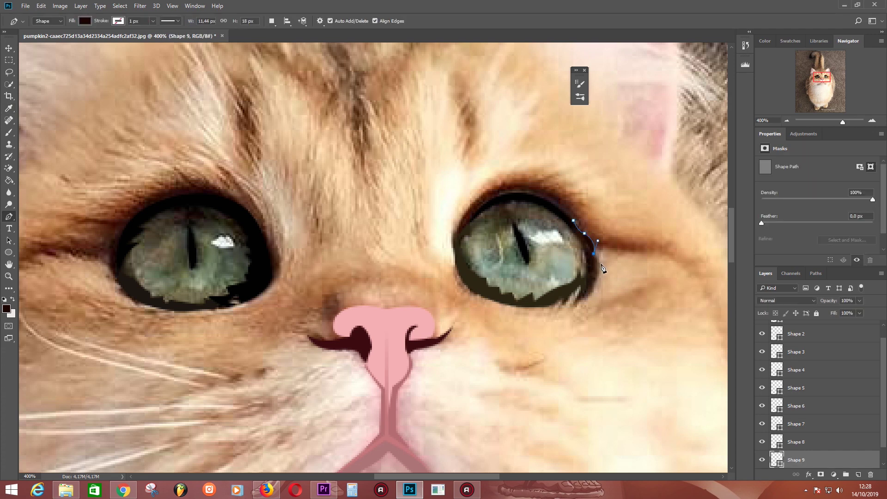
pyautogui.click(581, 290)
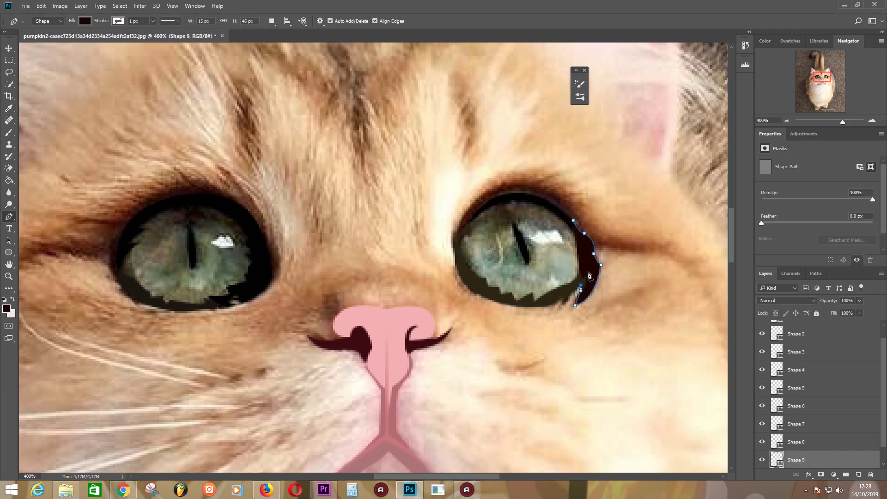
pyautogui.moveTo(858, 314); pyautogui.dragTo(822, 324)
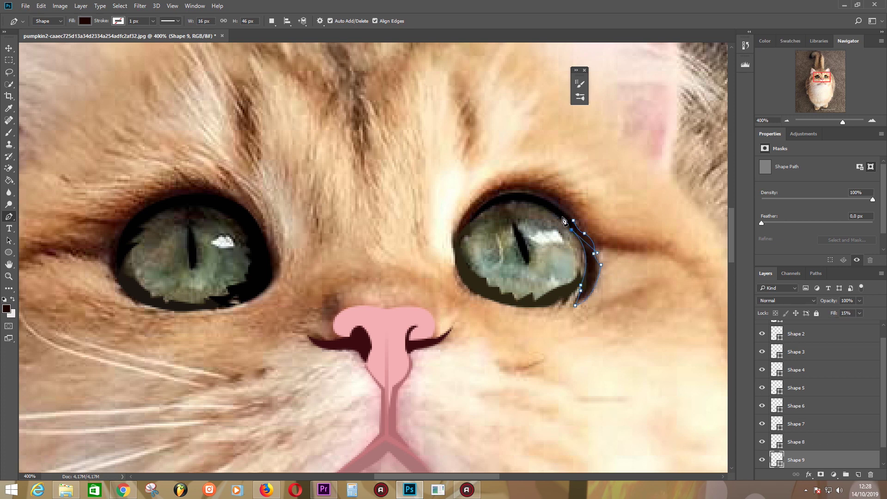
# - Draw and colour a highlight shape in the left eye, then begin one in the right eye
pyautogui.moveTo(211, 240); pyautogui.dragTo(323, 277)
pyautogui.click(322, 277)
pyautogui.click(322, 277)
pyautogui.doubleClick(776, 459)
pyautogui.click(603, 288)
pyautogui.click(808, 283)
pyautogui.click(801, 459)
pyautogui.click(644, 272)
pyautogui.moveTo(674, 276); pyautogui.dragTo(674, 279)
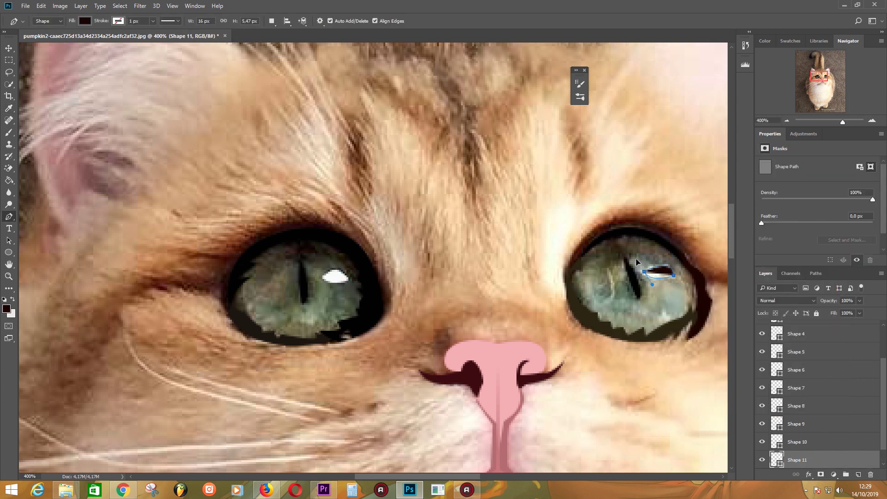
# - Set the right eye's highlight fill to white
pyautogui.doubleClick(781, 465)
pyautogui.press('Return')
pyautogui.click(584, 70)
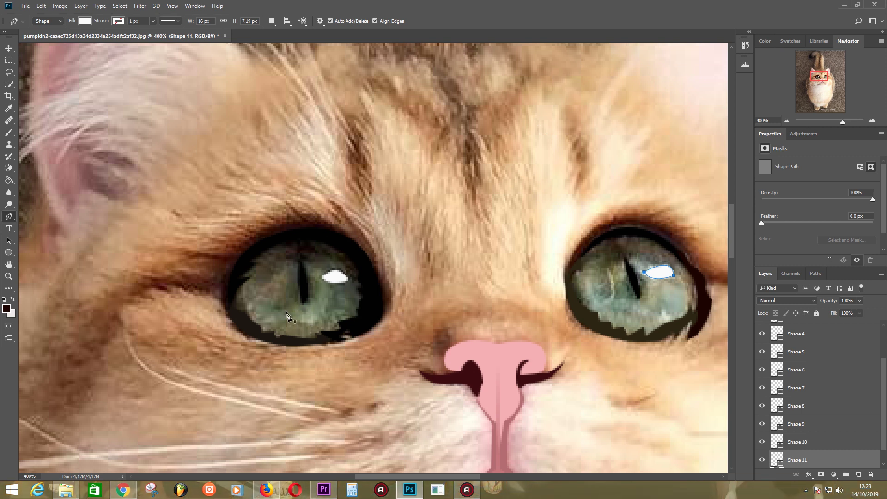
pyautogui.press('Escape')
# - Draw a dark crescent following the left eye's lower rim
pyautogui.click(242, 282)
pyautogui.click(258, 327)
pyautogui.click(239, 314)
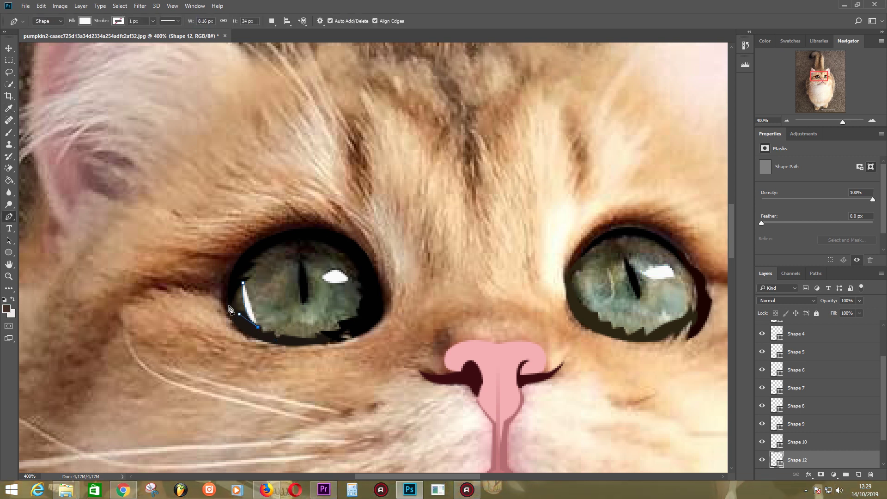
pyautogui.moveTo(240, 261); pyautogui.dragTo(240, 260)
pyautogui.doubleClick(777, 460)
pyautogui.click(807, 283)
# - Sample the green of the left iris from the photo
pyautogui.scroll(-2, 813, 415)
pyautogui.click(800, 459)
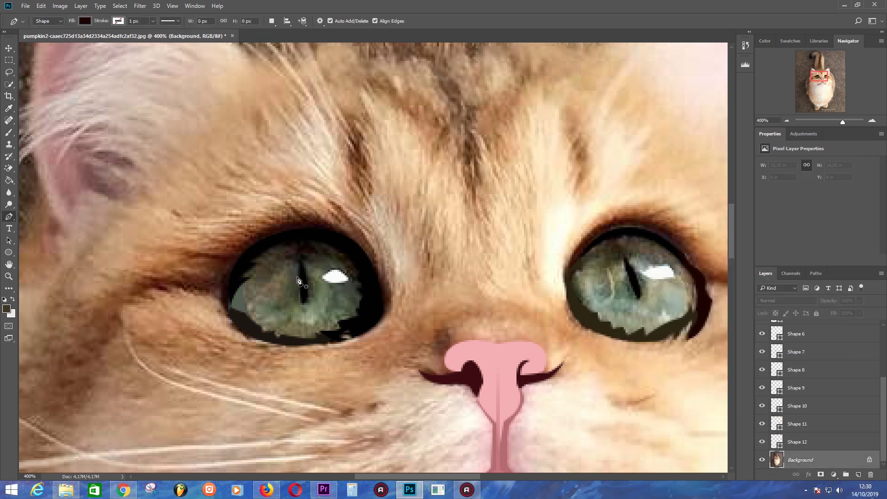
pyautogui.press('i')
pyautogui.click(266, 275)
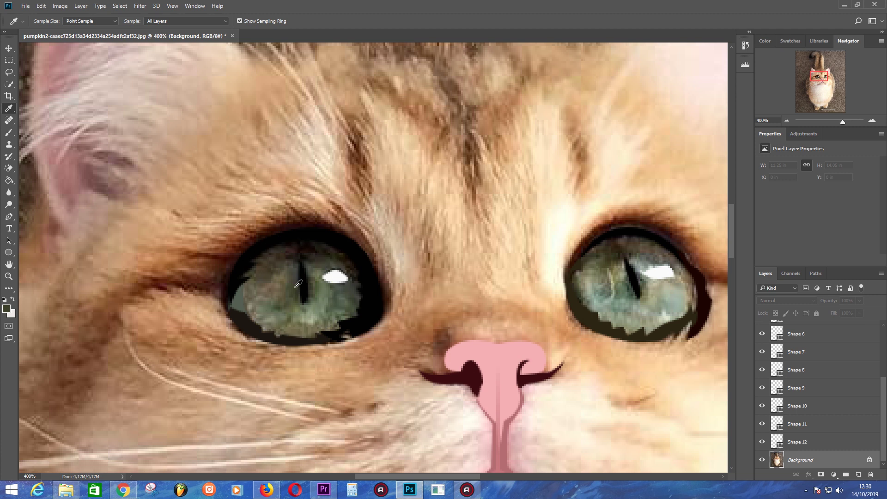
pyautogui.click(8, 252)
# - Draw a small circle over the left pupil and nudge it into place
pyautogui.moveTo(291, 265)
pyautogui.mouseDown()
pyautogui.moveTo(329, 305)
pyautogui.moveTo(308, 278)
pyautogui.mouseUp()
pyautogui.press('v')
pyautogui.press('Down')
pyautogui.press('Down')
pyautogui.press('u')
# - Draw a circle over the right pupil and resize it with Free Transform
pyautogui.moveTo(631, 279); pyautogui.dragTo(636, 300)
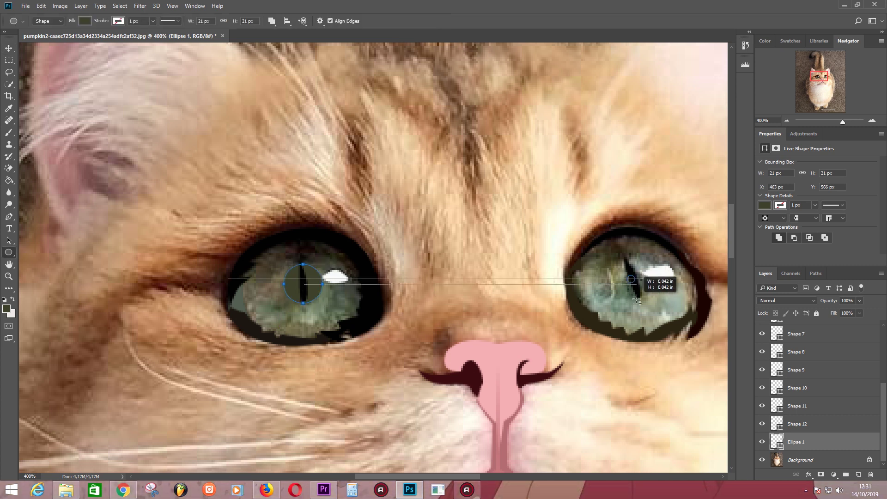
pyautogui.press('v')
pyautogui.click(635, 284)
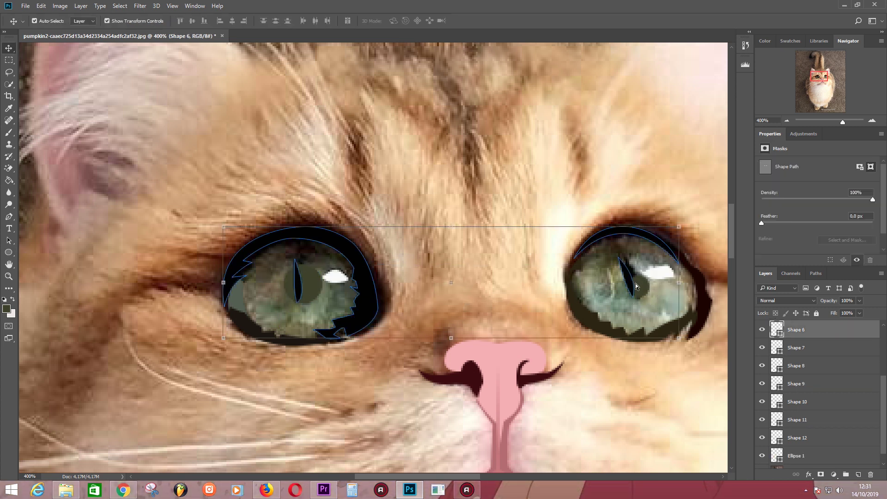
pyautogui.scroll(-2, 813, 392)
pyautogui.click(795, 441)
pyautogui.hotkey('ctrl', 't')
pyautogui.moveTo(650, 263); pyautogui.dragTo(644, 261)
pyautogui.click(821, 463)
pyautogui.click(386, 185)
# - Redraw a 32 px circle around the left pupil
pyautogui.press('u')
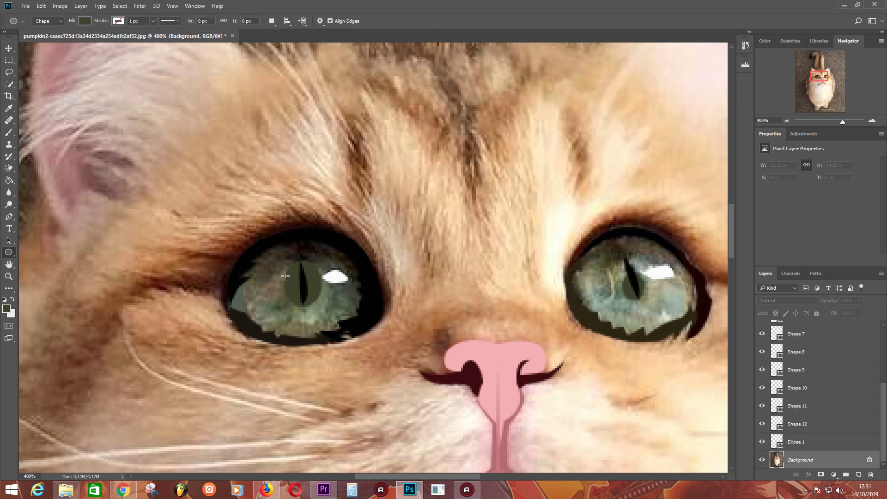
pyautogui.moveTo(276, 265); pyautogui.dragTo(328, 314)
pyautogui.hotkey('ctrl', 'z')
pyautogui.press('i')
pyautogui.press('u')
pyautogui.moveTo(287, 262)
pyautogui.mouseDown()
pyautogui.moveTo(346, 321)
pyautogui.moveTo(314, 291)
pyautogui.mouseUp()
pyautogui.press('v')
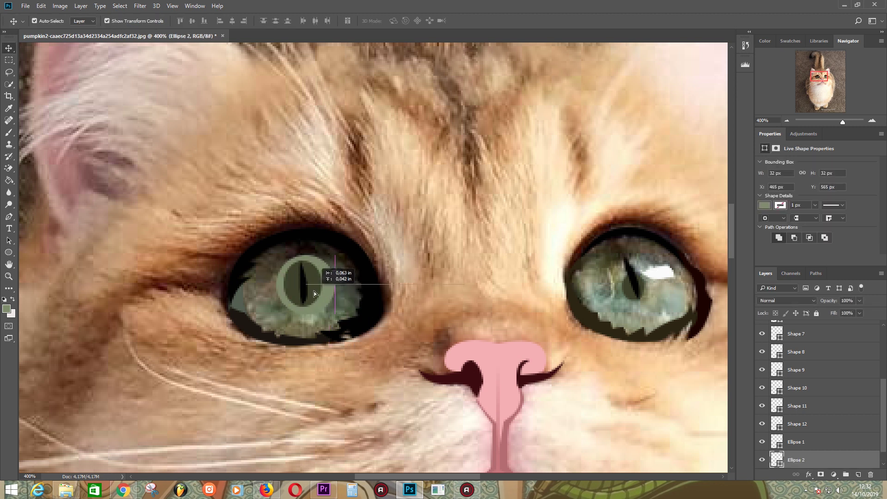
pyautogui.click(641, 283)
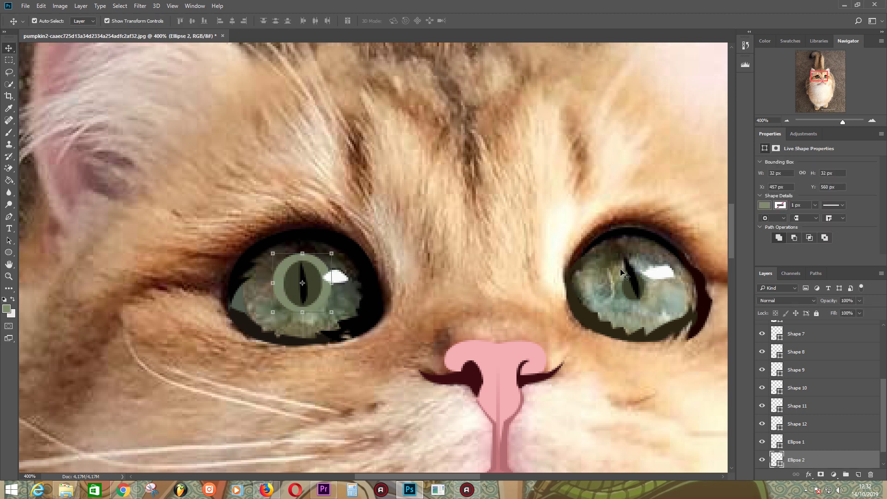
# - Draw a circle around the right pupil and start resizing it
pyautogui.press('u')
pyautogui.moveTo(615, 262); pyautogui.dragTo(645, 310)
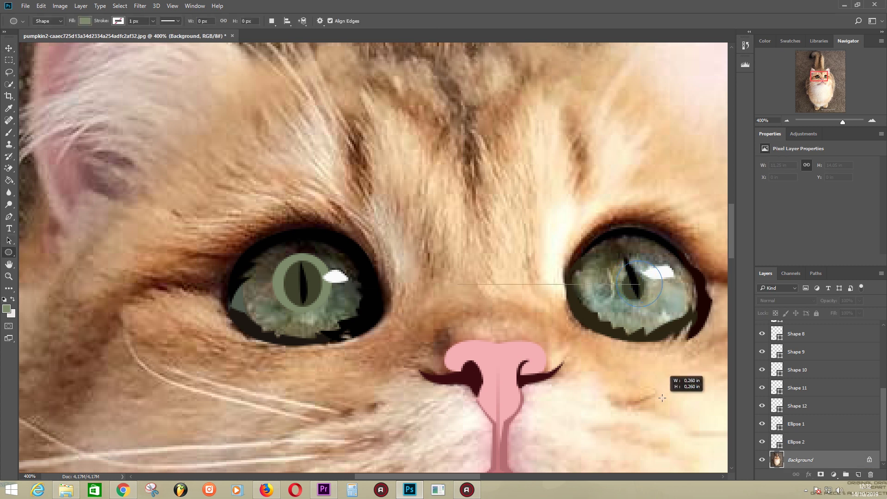
pyautogui.press('v')
pyautogui.moveTo(645, 310); pyautogui.dragTo(658, 310)
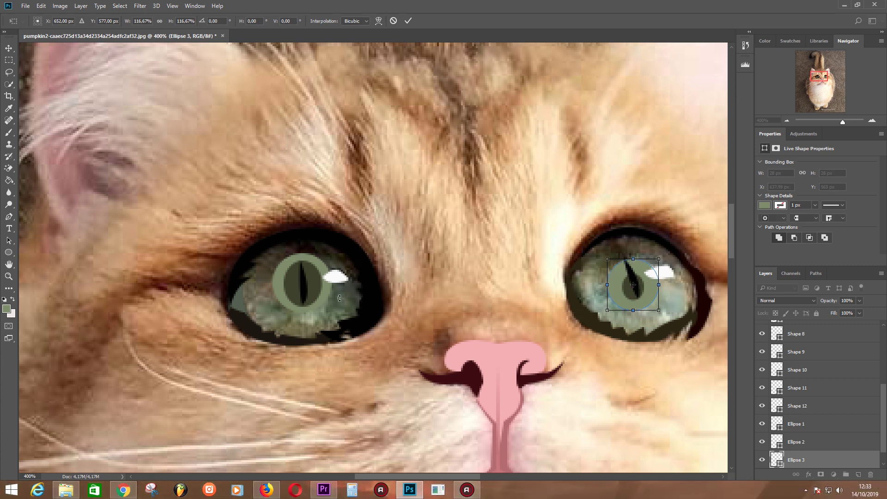
# - Sample the iris green and draw a stretched green ellipse, Ellipse 4, over the left eye
pyautogui.press('Return')
pyautogui.press('i')
pyautogui.click(347, 292)
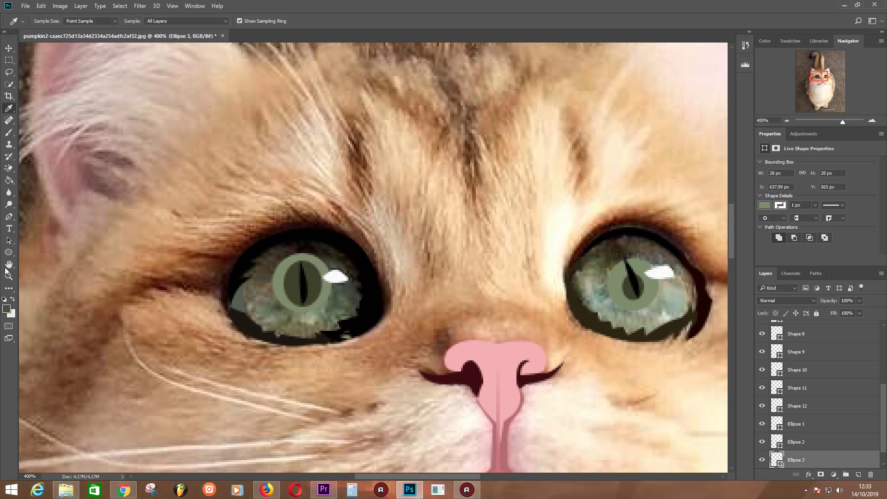
pyautogui.click(8, 252)
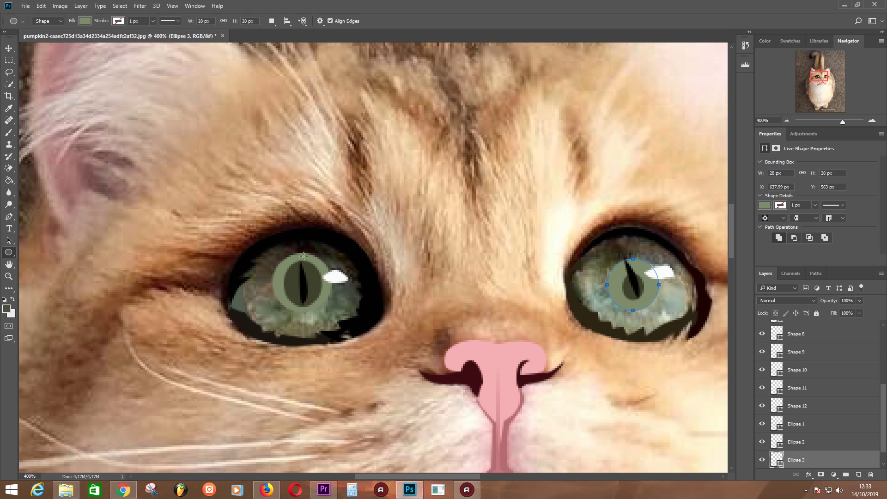
pyautogui.moveTo(290, 252); pyautogui.dragTo(368, 332)
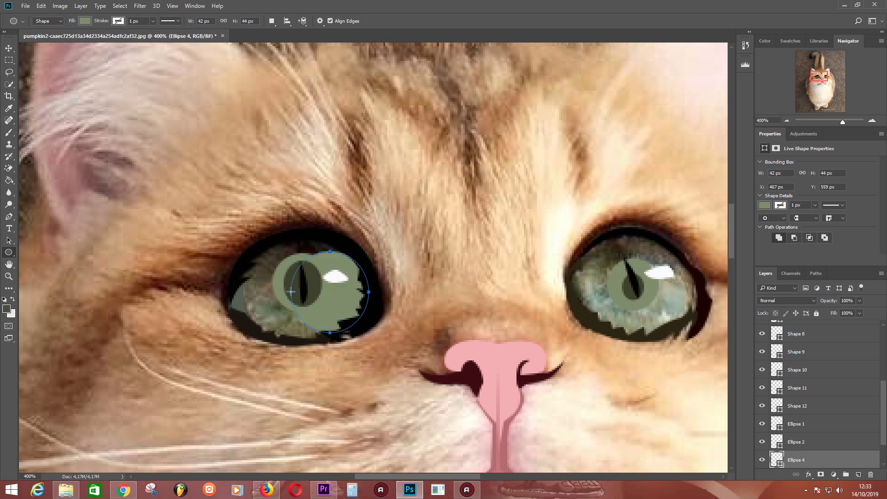
pyautogui.hotkey('ctrl', 't')
pyautogui.moveTo(329, 332); pyautogui.dragTo(329, 339)
pyautogui.moveTo(290, 291); pyautogui.dragTo(267, 287)
pyautogui.doubleClick(781, 465)
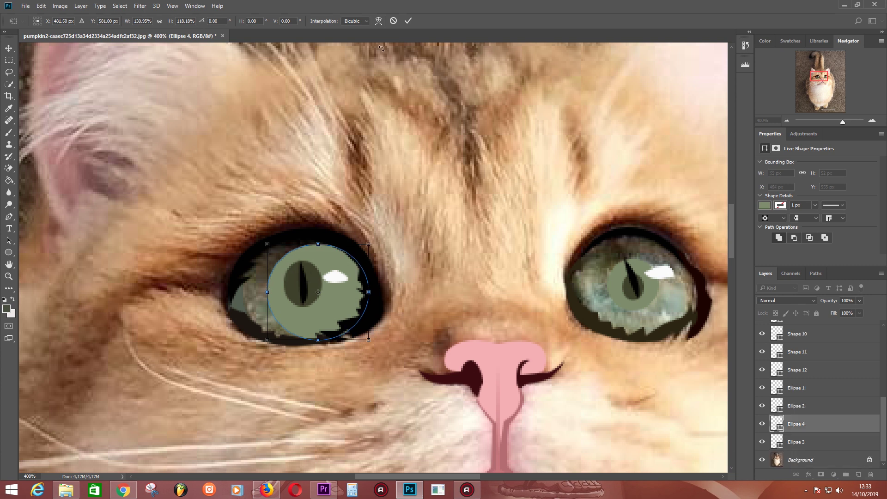
pyautogui.click(810, 283)
# - Add a larger ellipse covering the whole left eye filled dark brown
pyautogui.press('u')
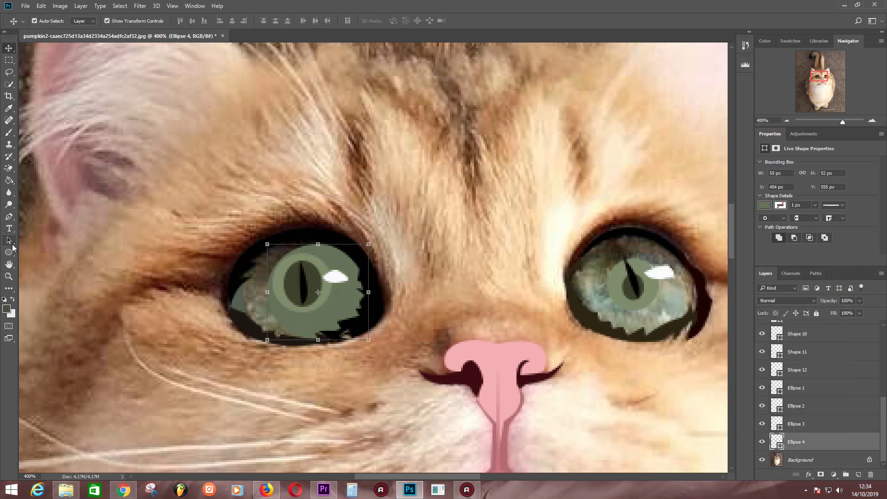
pyautogui.click(801, 459)
pyautogui.moveTo(255, 247); pyautogui.dragTo(367, 340)
pyautogui.hotkey('ctrl', 't')
pyautogui.moveTo(253, 247); pyautogui.dragTo(236, 239)
pyautogui.moveTo(241, 290); pyautogui.dragTo(239, 290)
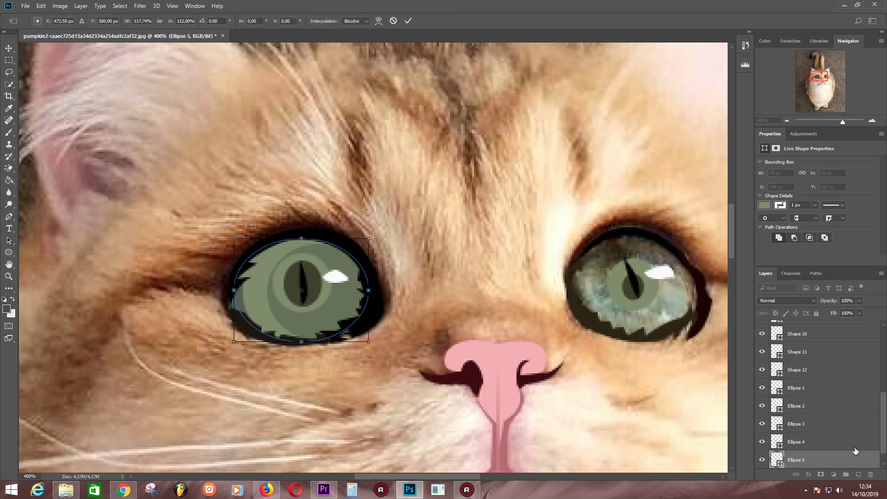
pyautogui.press('Return')
pyautogui.doubleClick(776, 460)
pyautogui.click(637, 370)
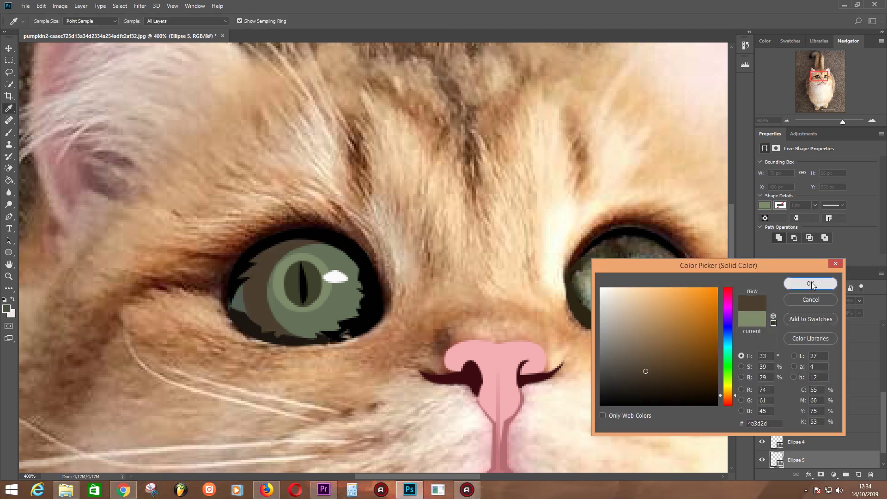
pyautogui.press('Return')
# - Adjust the dark brown ellipse's height and widen the green ellipse to the left
pyautogui.click(8, 252)
pyautogui.moveTo(552, 300); pyautogui.dragTo(460, 299)
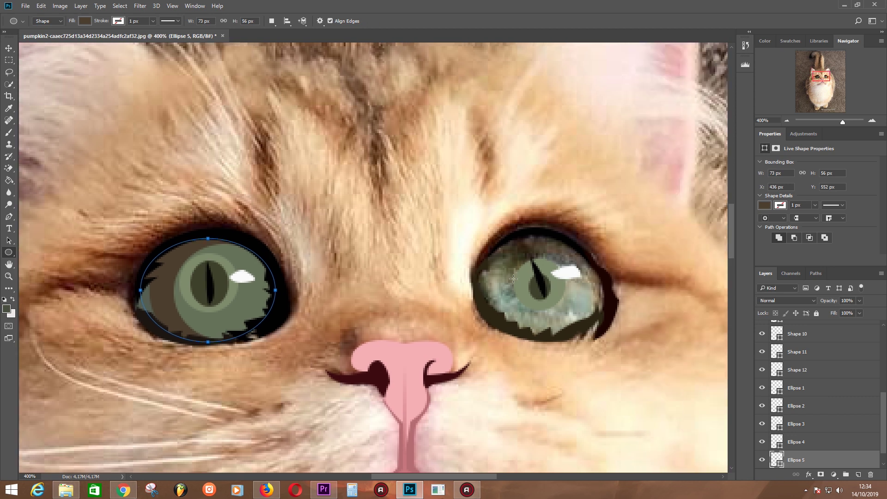
pyautogui.hotkey('alt', '[')
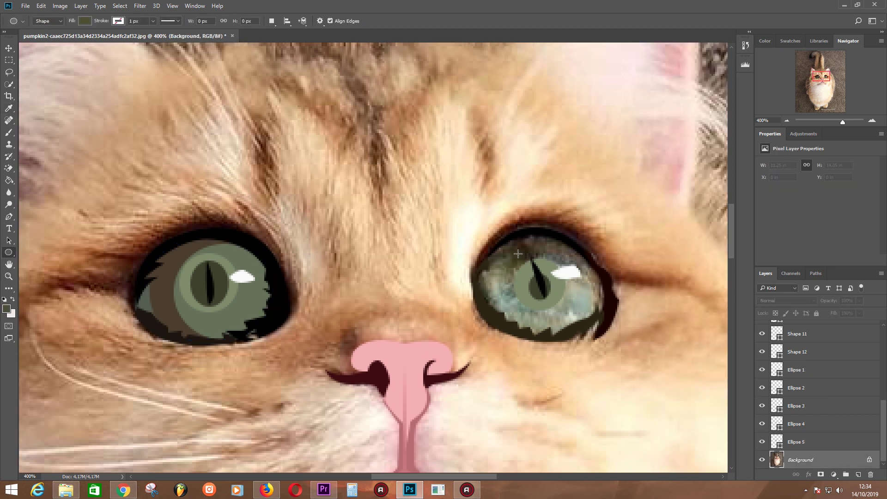
pyautogui.hotkey('alt', ']')
pyautogui.hotkey('ctrl', 't')
pyautogui.moveTo(208, 338)
pyautogui.mouseDown()
pyautogui.moveTo(212, 270)
pyautogui.moveTo(207, 341)
pyautogui.mouseUp()
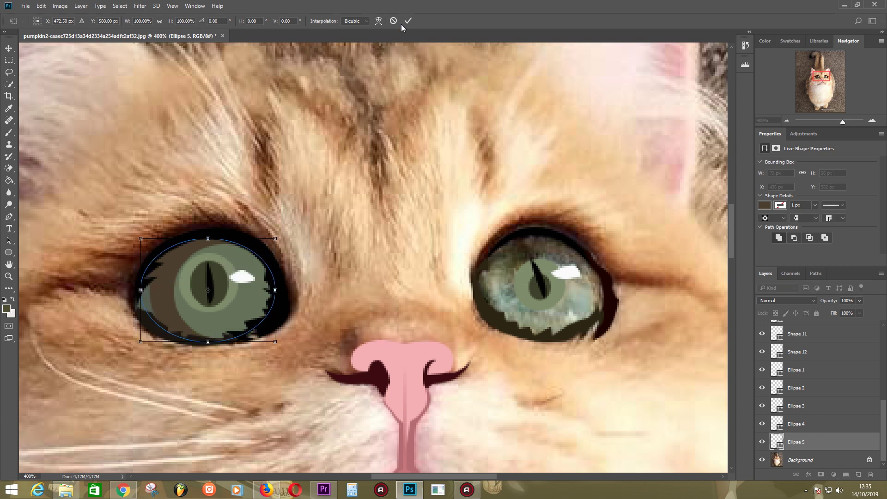
pyautogui.press('Return')
pyautogui.hotkey('alt', ']')
pyautogui.hotkey('ctrl', 't')
pyautogui.moveTo(176, 292); pyautogui.dragTo(155, 293)
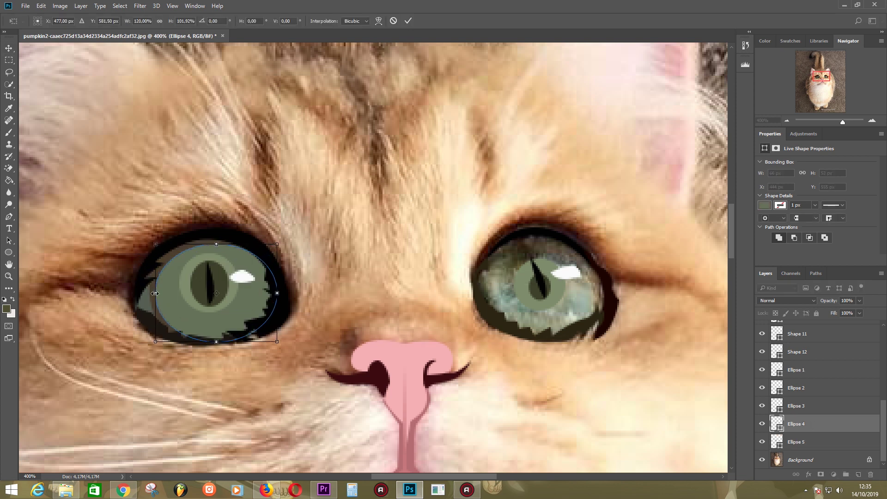
pyautogui.press('Return')
pyautogui.click(799, 460)
# - Briefly hide the cat photo to check the layered iris
pyautogui.scroll(5, 790, 422)
pyautogui.scroll(-5, 789, 423)
pyautogui.click(762, 459)
pyautogui.press('p')
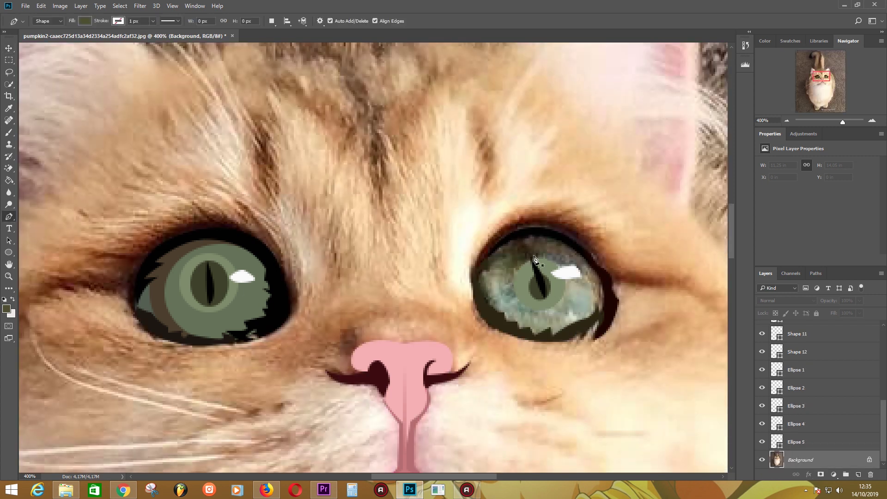
# - Draw an iris shape along the right eye's lower rim, curving its top around the pupil
pyautogui.click(498, 286)
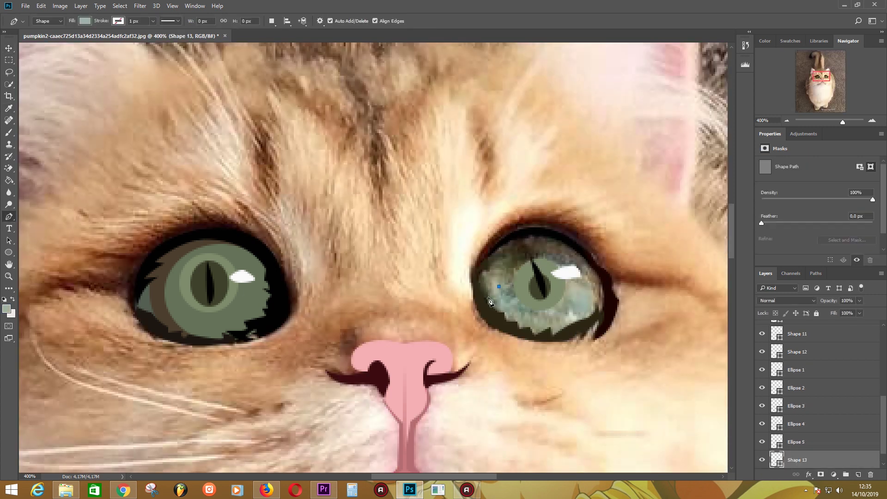
pyautogui.click(496, 321)
pyautogui.click(535, 336)
pyautogui.click(571, 334)
pyautogui.click(593, 321)
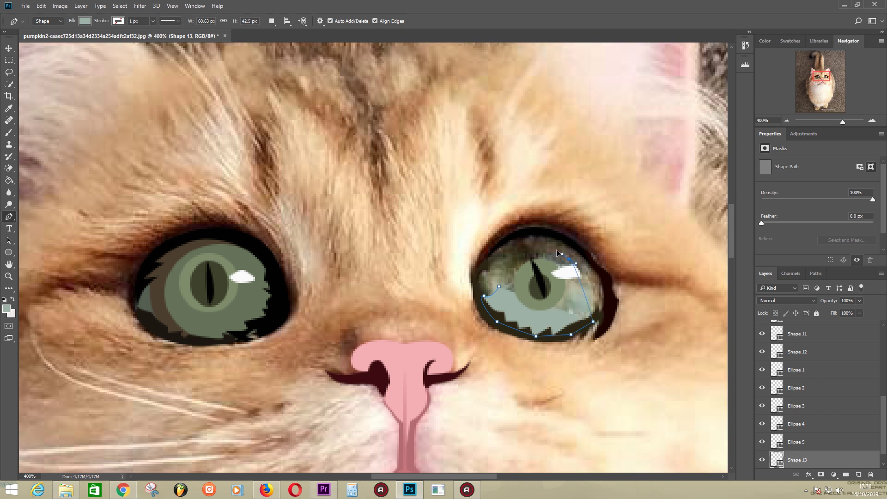
pyautogui.moveTo(557, 252); pyautogui.dragTo(538, 240)
pyautogui.moveTo(518, 272); pyautogui.dragTo(521, 283)
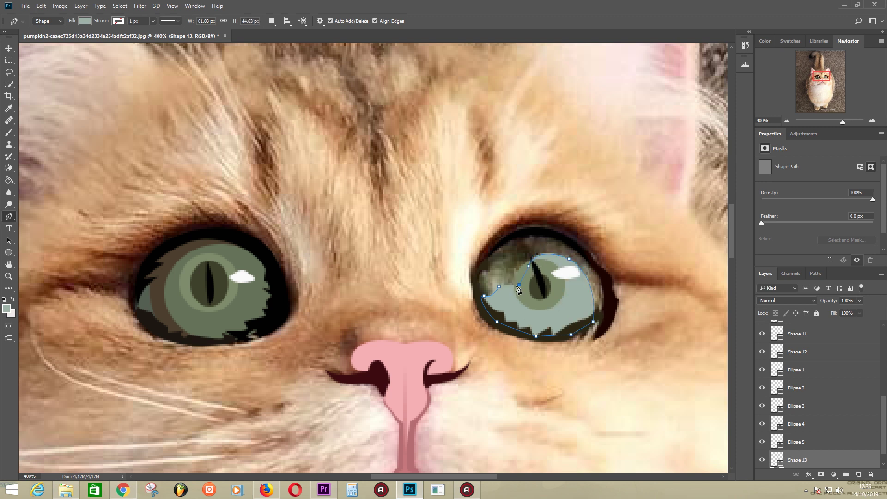
pyautogui.hotkey('alt', ',')
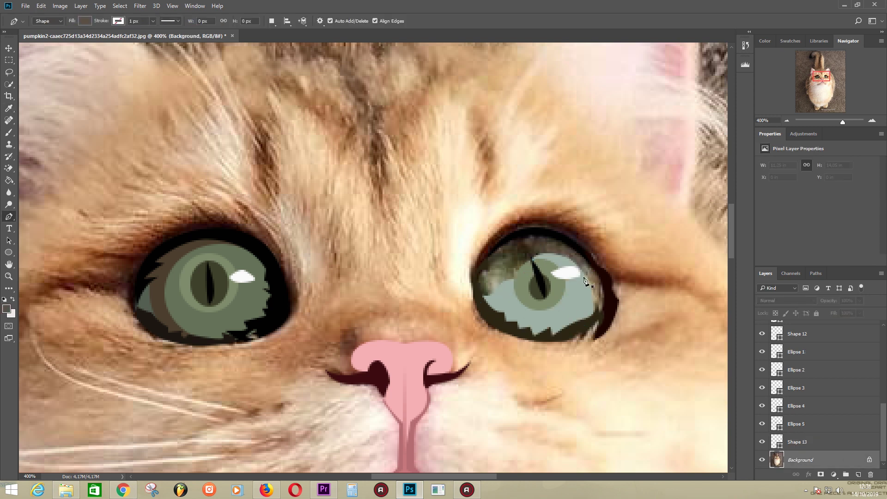
# - Add a crescent along the right eye's top edge and a curved line inside it
pyautogui.hotkey('ctrl', 'v')
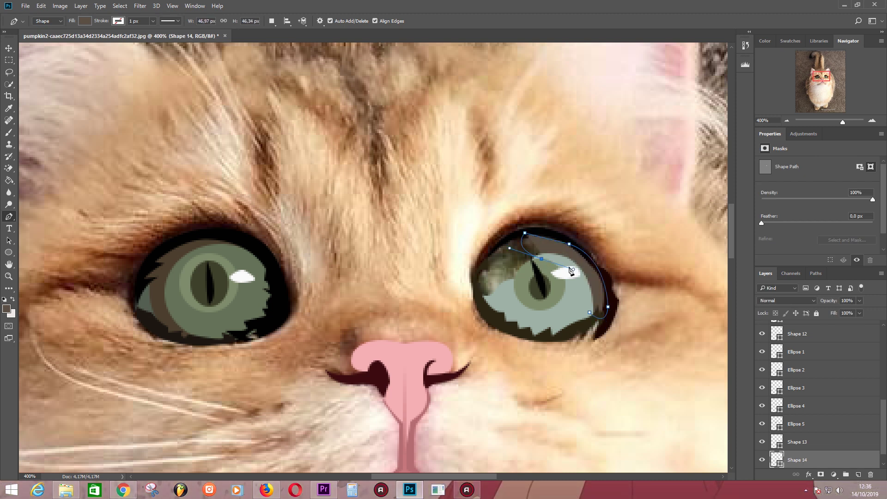
pyautogui.press('Escape')
pyautogui.click(511, 236)
pyautogui.moveTo(535, 262); pyautogui.dragTo(543, 263)
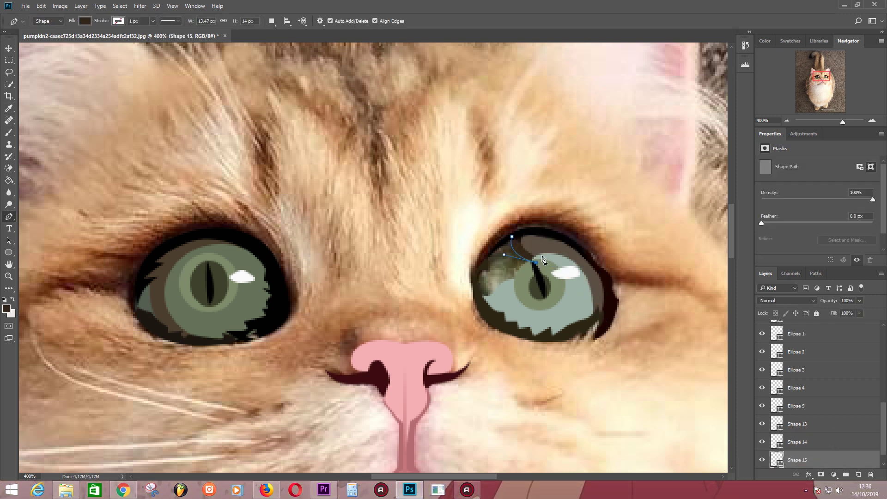
pyautogui.press('Escape')
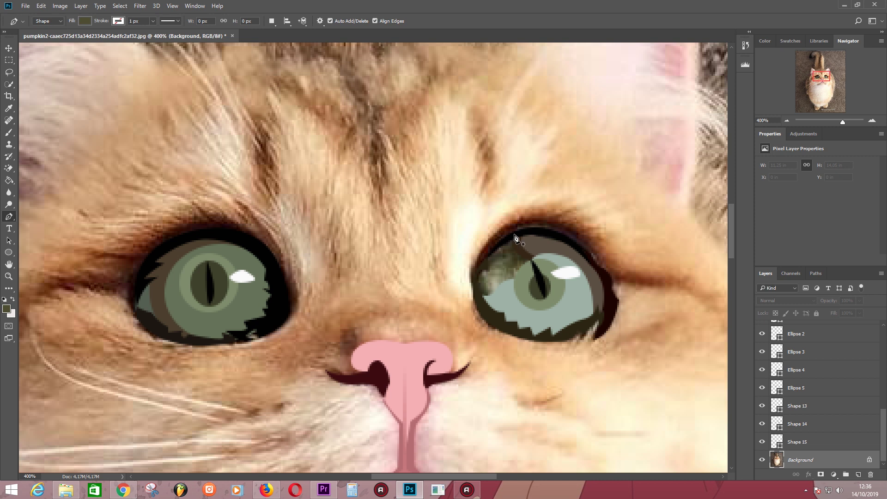
# - Draw another shading shape from the right eye's top down around the pupil
pyautogui.click(513, 234)
pyautogui.moveTo(501, 282); pyautogui.dragTo(541, 309)
pyautogui.click(525, 277)
pyautogui.click(537, 265)
pyautogui.click(534, 249)
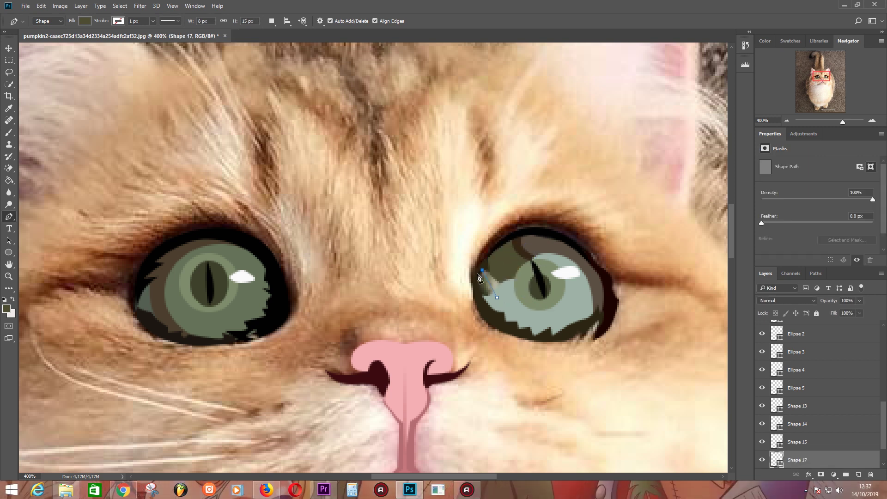
pyautogui.press('Escape')
# - Draw a shading shape on the left eye with a tan fill
pyautogui.click(487, 260)
pyautogui.doubleClick(777, 460)
pyautogui.click(585, 335)
pyautogui.click(812, 284)
# - Hide the Background cat photo to preview the eye shapes
pyautogui.scroll(-2, 255, 287)
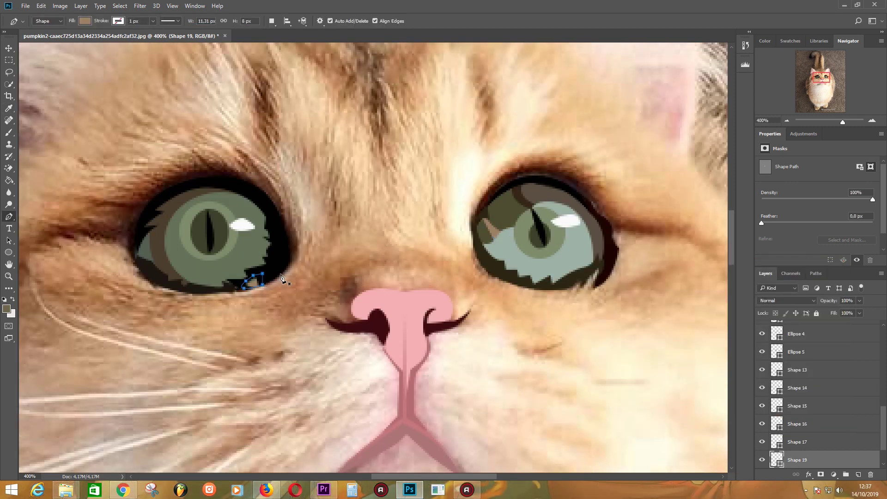
pyautogui.scroll(-1, 813, 416)
pyautogui.click(762, 459)
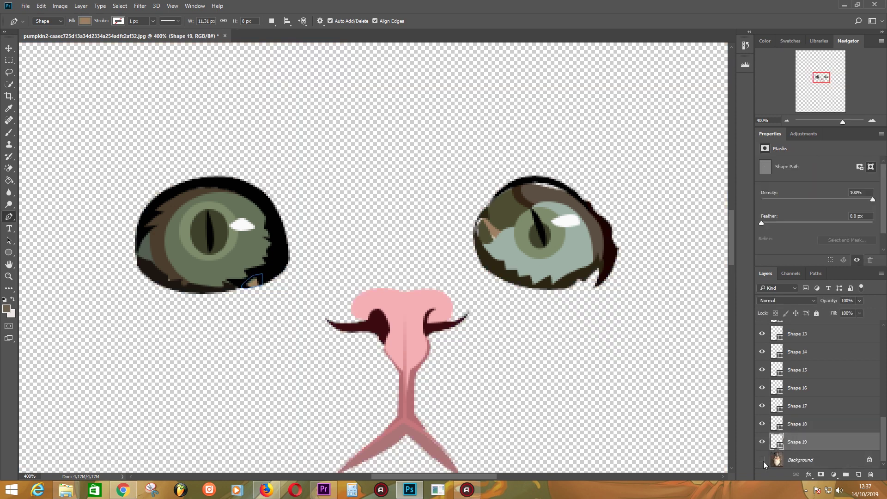
# - Gather all the traced shape layers into Group 1 and show the cat photo again
pyautogui.hotkey('ctrl', 'alt', 'a')
pyautogui.hotkey('ctrl', 'g')
pyautogui.click(804, 340)
# - Sample the light whisker colour from the photo with the Eyedropper
pyautogui.press('i')
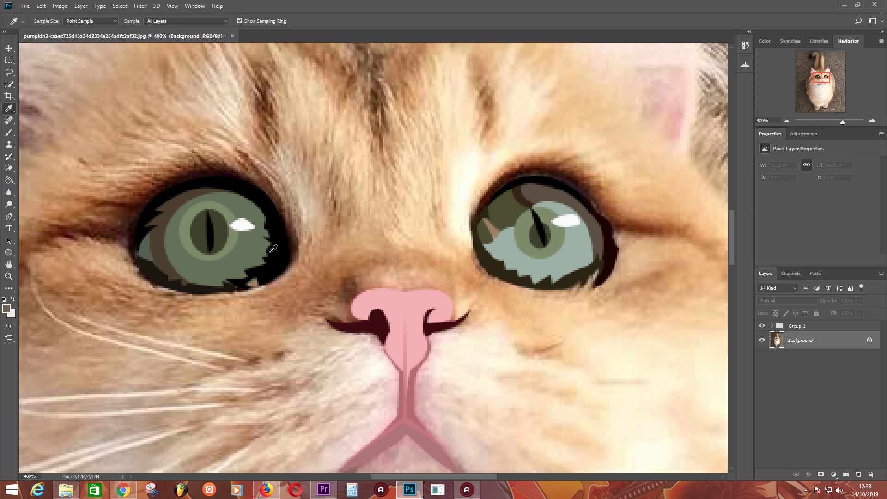
pyautogui.click(129, 217)
pyautogui.moveTo(201, 272); pyautogui.dragTo(293, 278)
pyautogui.moveTo(263, 305); pyautogui.dragTo(342, 230)
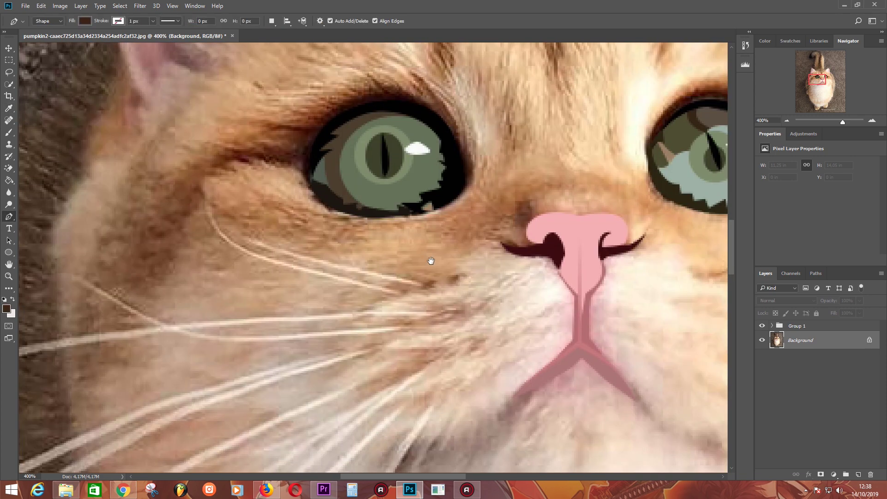
pyautogui.click(310, 314)
# - Trace the first two cream whiskers on the left cheek as thin curved shapes
pyautogui.press('p')
pyautogui.click(230, 224)
pyautogui.moveTo(418, 286); pyautogui.dragTo(435, 290)
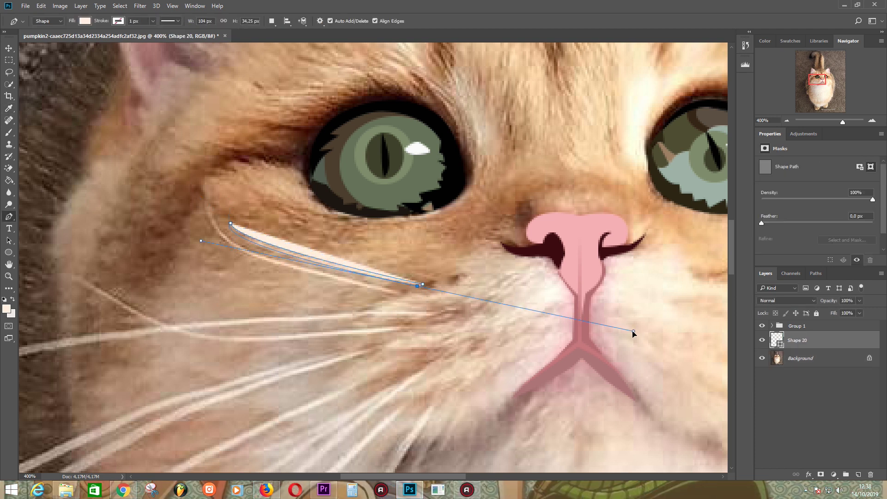
pyautogui.click(403, 294)
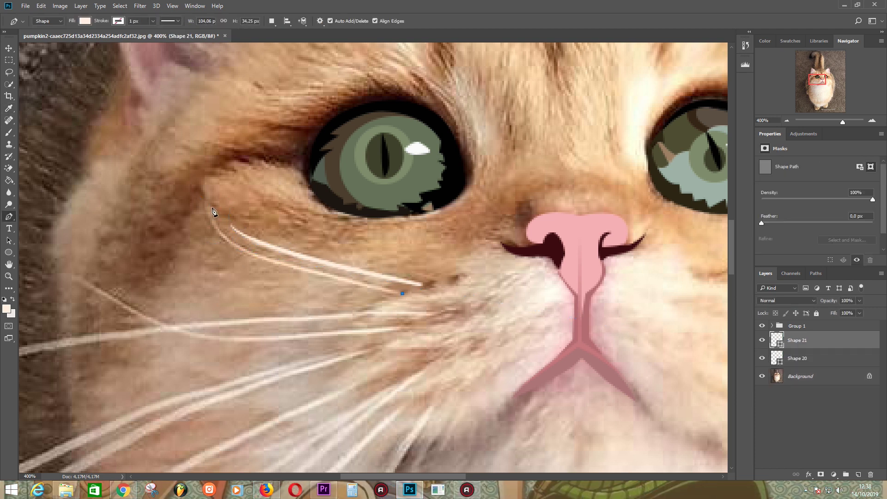
pyautogui.moveTo(213, 161); pyautogui.dragTo(199, 225)
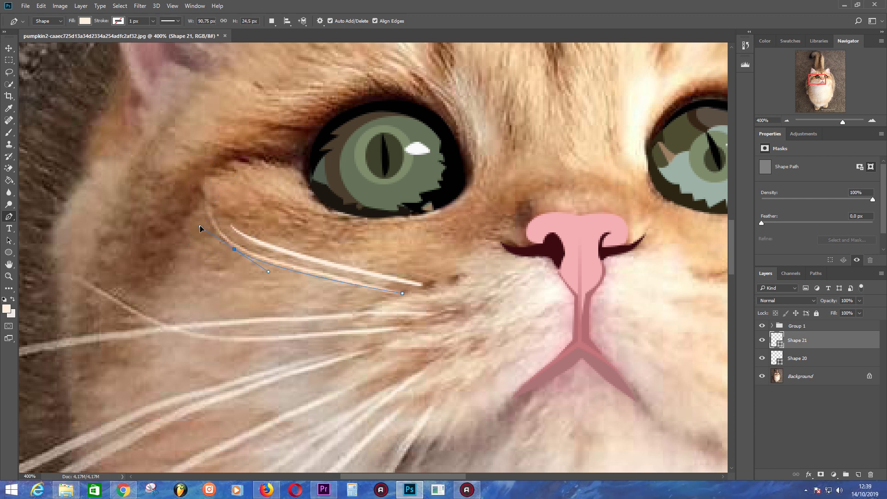
pyautogui.keyDown('alt'); pyautogui.click(234, 248); pyautogui.keyUp('alt')
pyautogui.click(237, 246)
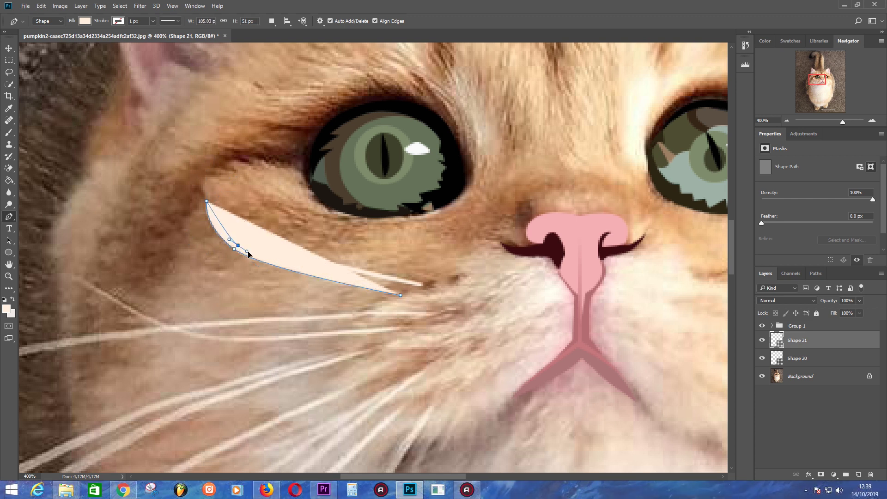
pyautogui.moveTo(395, 292); pyautogui.dragTo(540, 322)
pyautogui.click(403, 293)
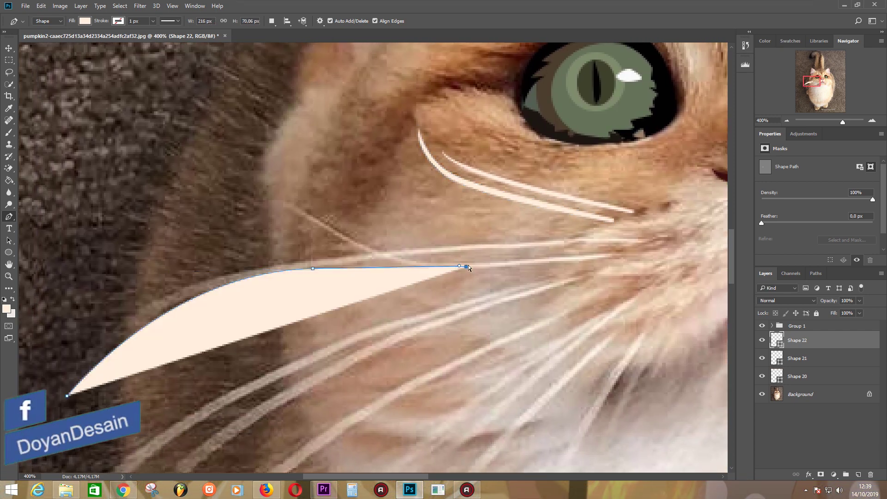
# - Trace a long cream whisker curving from the left cheek toward the muzzle
pyautogui.moveTo(323, 266); pyautogui.dragTo(474, 263)
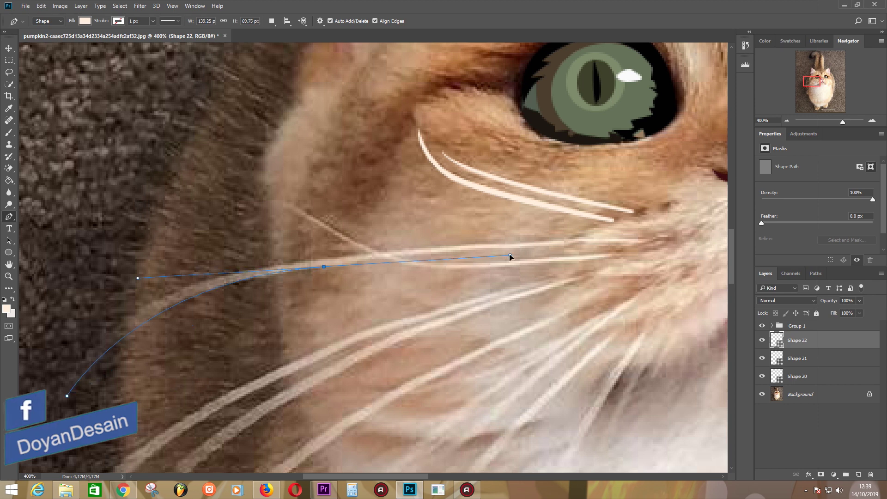
pyautogui.keyDown('alt'); pyautogui.click(324, 267); pyautogui.keyUp('alt')
pyautogui.click(389, 252)
pyautogui.moveTo(599, 242); pyautogui.dragTo(693, 235)
pyautogui.click(532, 240)
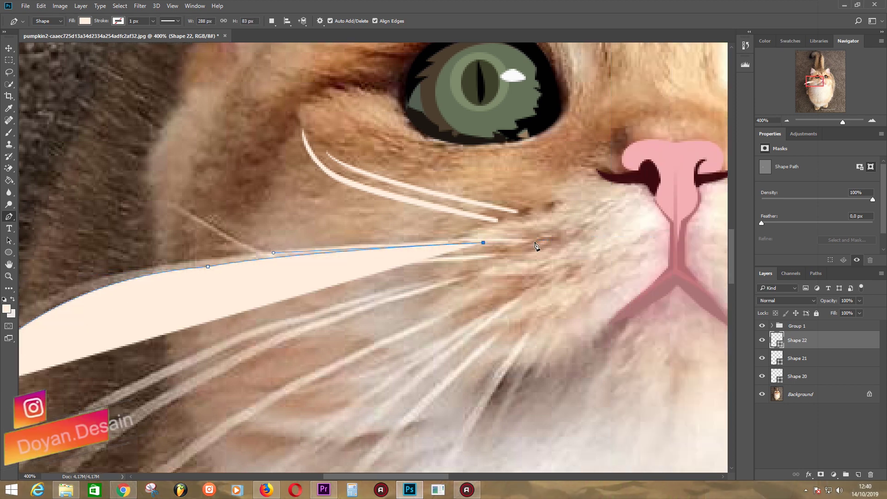
pyautogui.moveTo(363, 244); pyautogui.dragTo(344, 246)
pyautogui.hscroll(-2, 230, 269)
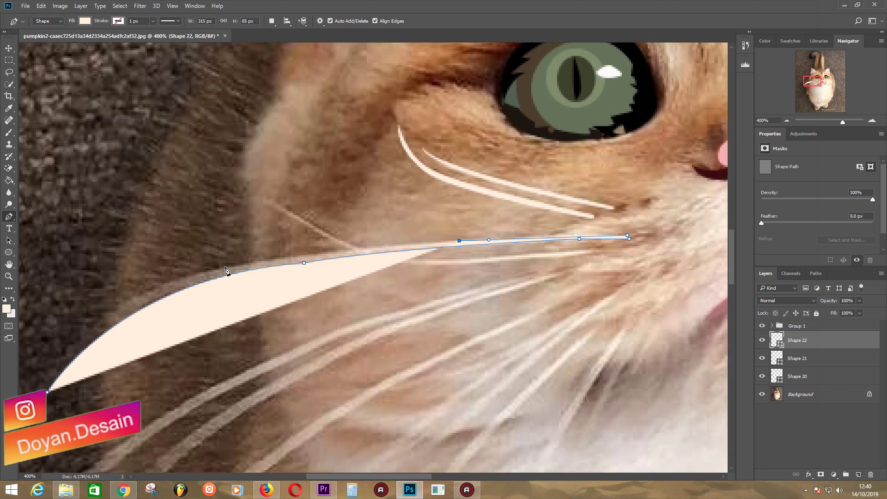
pyautogui.click(47, 391)
# - Trace a fourth thin whisker bending from the muzzle out toward the cheek
pyautogui.hscroll(-4, 153, 333)
pyautogui.scroll(-3, 152, 332)
pyautogui.scroll(-1, 152, 332)
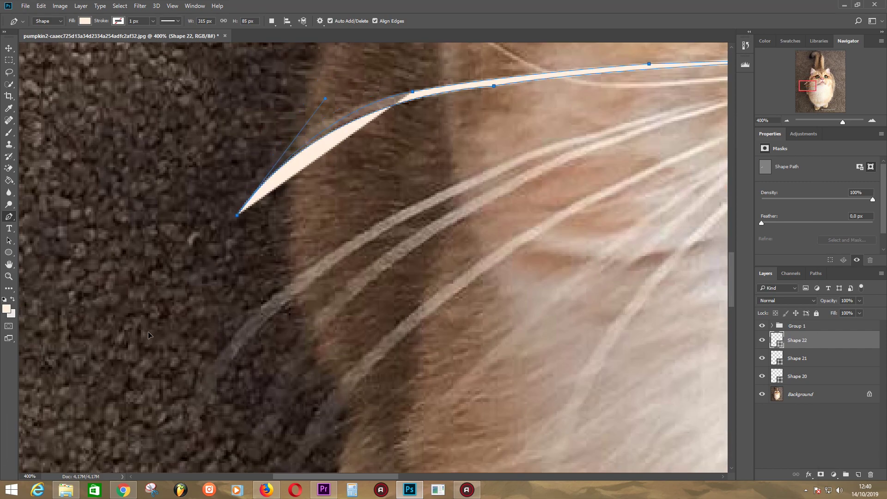
pyautogui.scroll(6, 171, 335)
pyautogui.hscroll(8, 171, 336)
pyautogui.scroll(-3, 354, 348)
pyautogui.hscroll(-4, 354, 348)
pyautogui.click(567, 237)
pyautogui.moveTo(390, 248); pyautogui.dragTo(368, 247)
pyautogui.moveTo(305, 224); pyautogui.dragTo(203, 170)
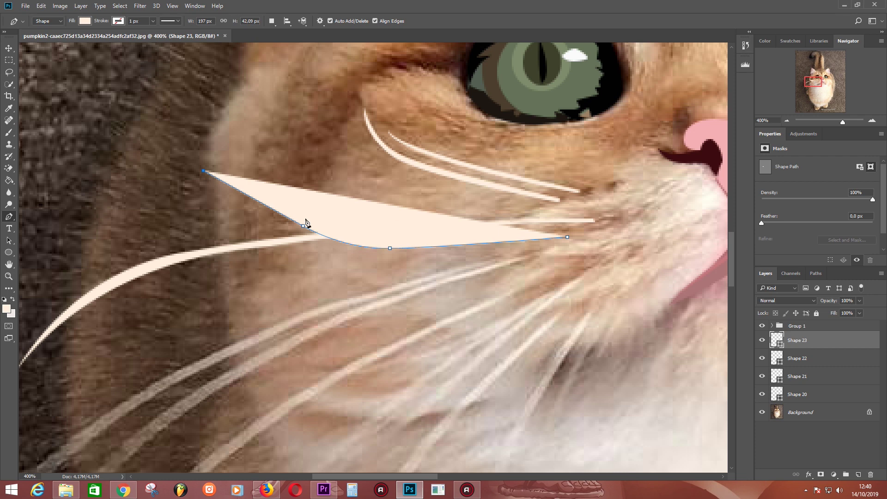
pyautogui.moveTo(454, 239); pyautogui.dragTo(565, 231)
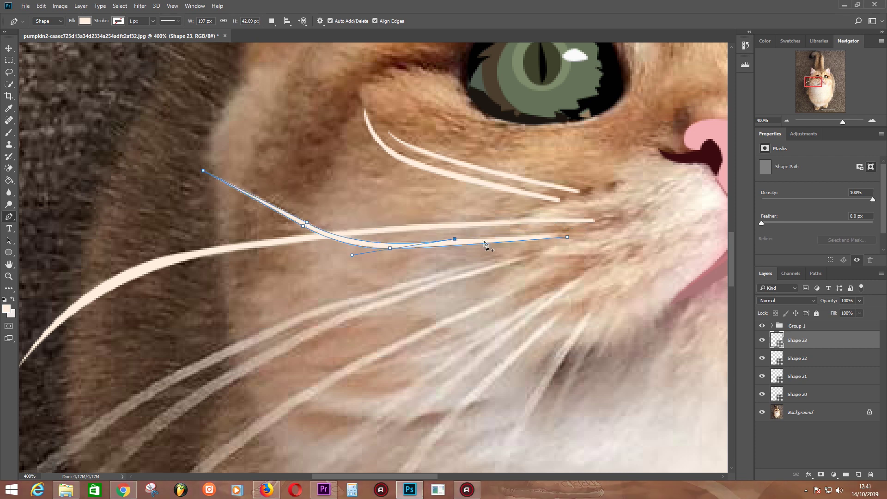
pyautogui.click(567, 237)
pyautogui.scroll(-3, 567, 237)
pyautogui.hscroll(-4, 567, 237)
# - Trace a lower cream whisker on the left cheek, lowering its fill to see the photo
pyautogui.hscroll(3, 516, 182)
pyautogui.click(516, 182)
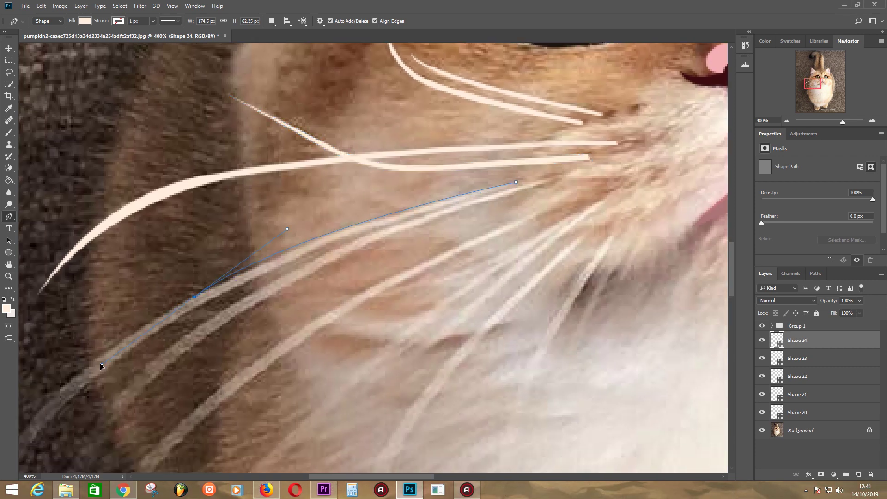
pyautogui.click(195, 293)
pyautogui.scroll(-2, 196, 293)
pyautogui.hscroll(-4, 196, 293)
pyautogui.hotkey('ctrl', 'z')
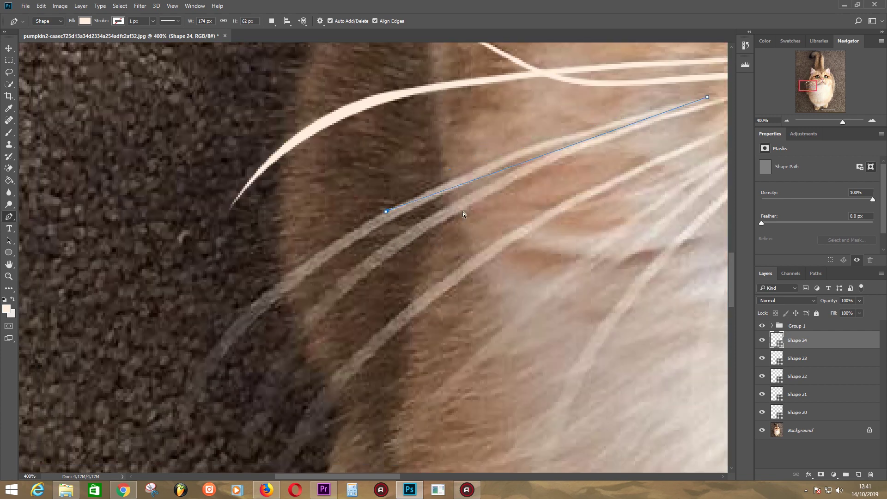
pyautogui.click(524, 149)
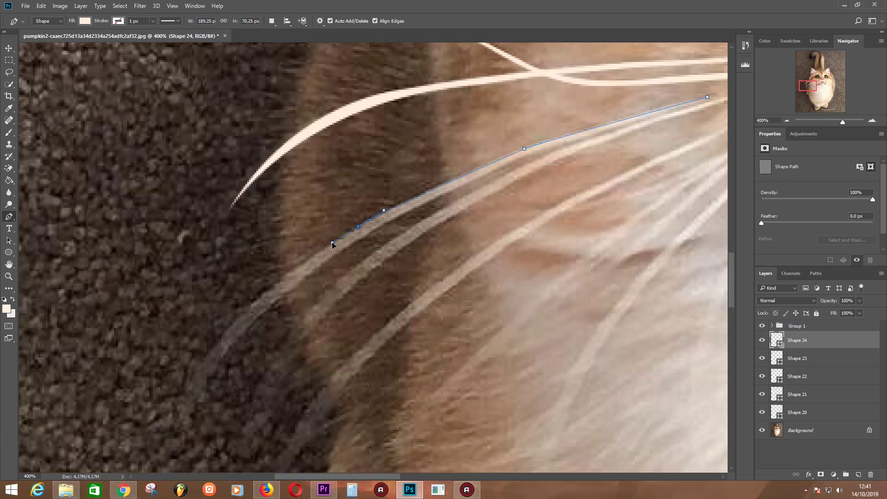
pyautogui.moveTo(358, 226); pyautogui.dragTo(332, 243)
pyautogui.moveTo(186, 446); pyautogui.dragTo(238, 465)
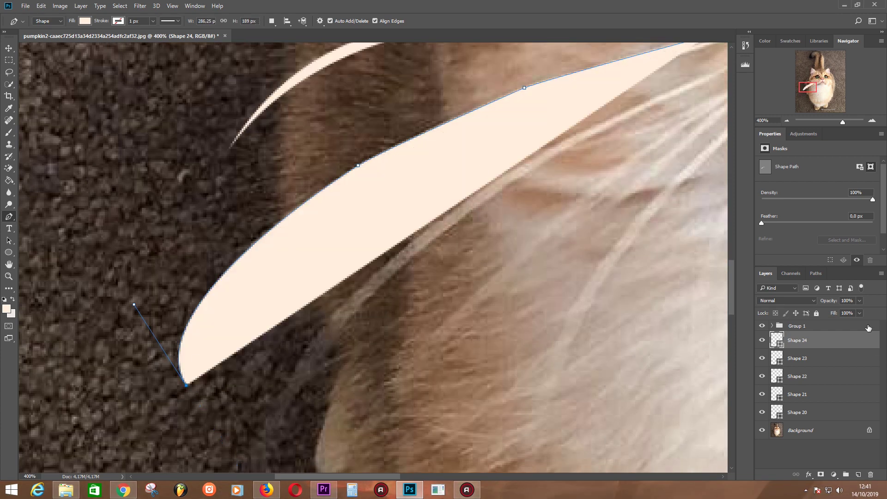
pyautogui.moveTo(868, 328); pyautogui.dragTo(819, 327)
pyautogui.moveTo(309, 212); pyautogui.dragTo(462, 130)
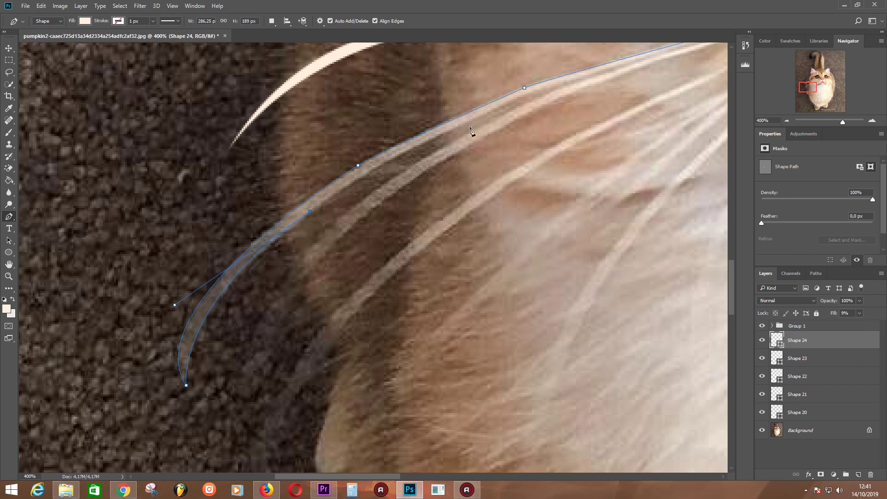
pyautogui.moveTo(554, 90); pyautogui.dragTo(239, 266)
pyautogui.moveTo(387, 217); pyautogui.dragTo(390, 220)
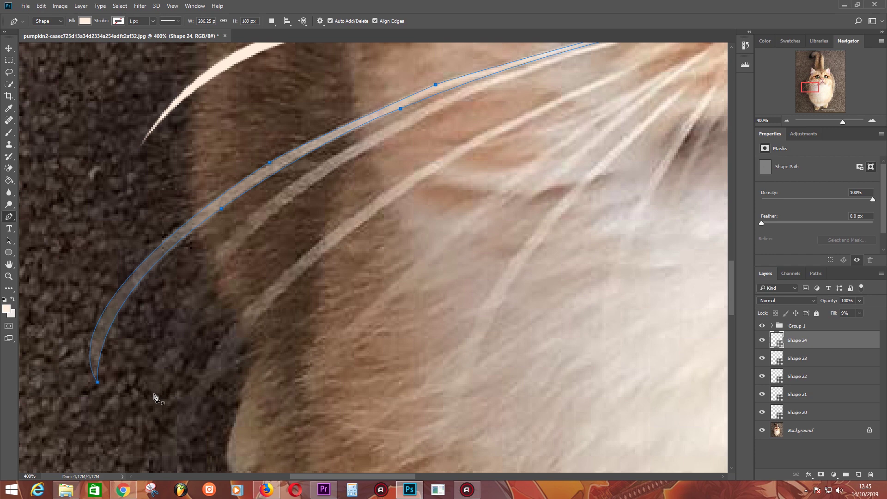
# - Draw the next whisker below and reset the earlier whisker's Fill to 100%
pyautogui.moveTo(459, 104); pyautogui.dragTo(227, 313)
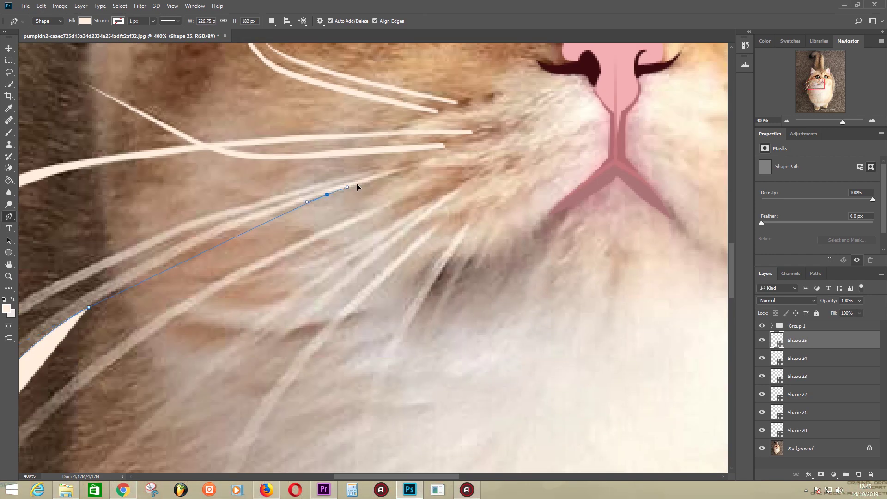
pyautogui.moveTo(327, 195); pyautogui.dragTo(442, 163)
pyautogui.click(414, 168)
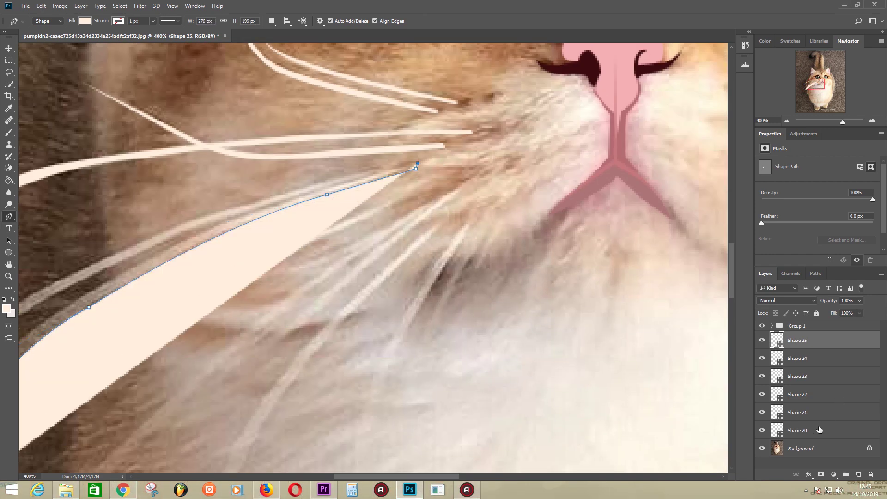
pyautogui.click(808, 358)
pyautogui.click(859, 313)
pyautogui.moveTo(869, 325); pyautogui.dragTo(882, 326)
pyautogui.click(791, 342)
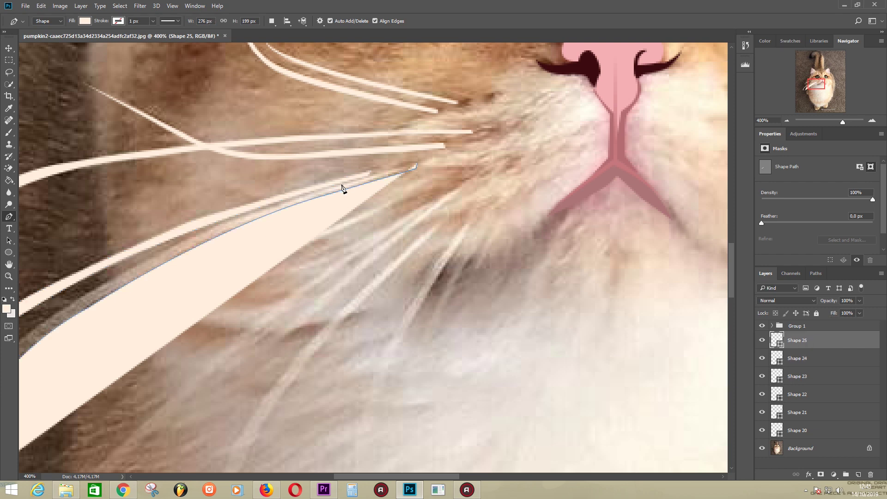
pyautogui.click(279, 205)
pyautogui.hscroll(-5, 277, 201)
pyautogui.moveTo(265, 237); pyautogui.dragTo(134, 324)
pyautogui.scroll(-2, 179, 380)
# - Trace another long whisker curving down the cheek from the muzzle
pyautogui.click(501, 171)
pyautogui.click(367, 232)
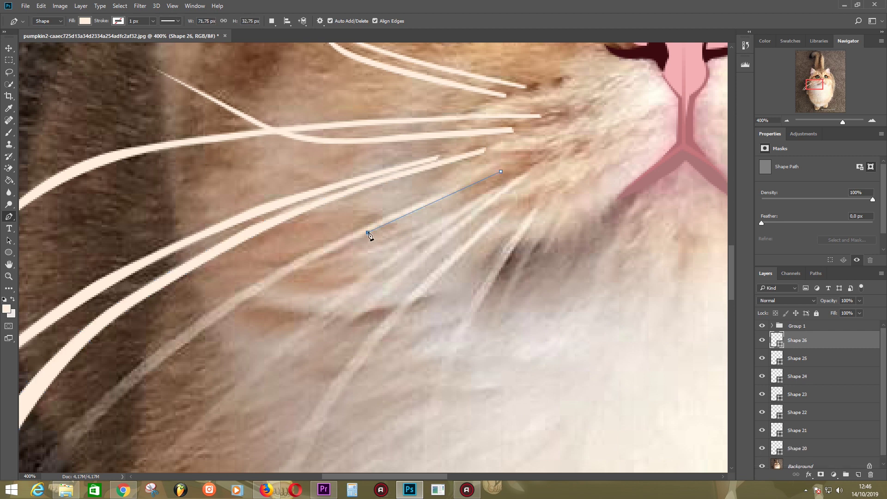
pyautogui.scroll(-3, 190, 341)
pyautogui.hscroll(-3, 189, 340)
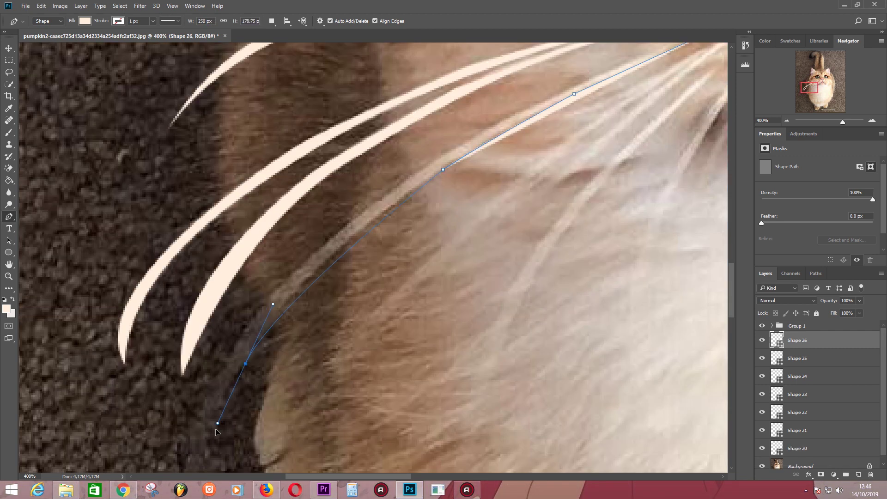
pyautogui.moveTo(216, 432); pyautogui.dragTo(216, 462)
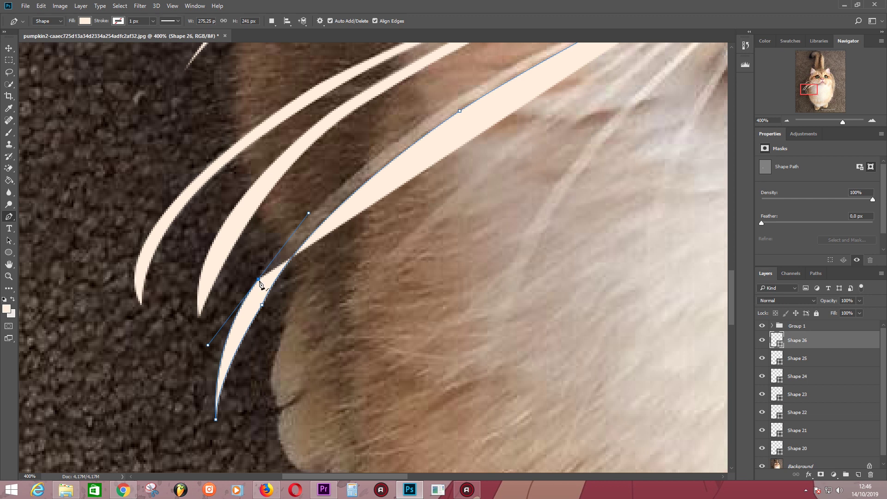
pyautogui.scroll(3, 296, 268)
pyautogui.hscroll(2, 295, 268)
pyautogui.moveTo(329, 249); pyautogui.dragTo(416, 182)
pyautogui.scroll(3, 329, 249)
pyautogui.hscroll(3, 329, 249)
pyautogui.moveTo(412, 232); pyautogui.dragTo(479, 199)
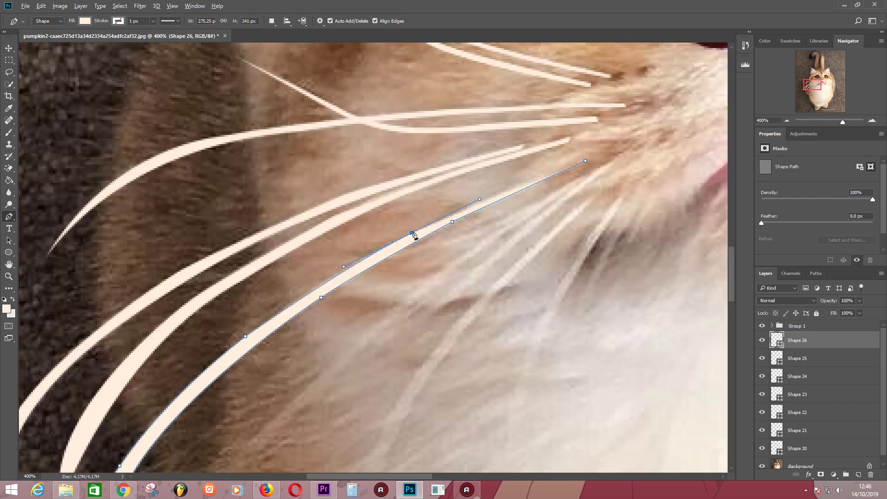
pyautogui.click(578, 157)
pyautogui.scroll(-3, 579, 159)
pyautogui.hscroll(-3, 579, 160)
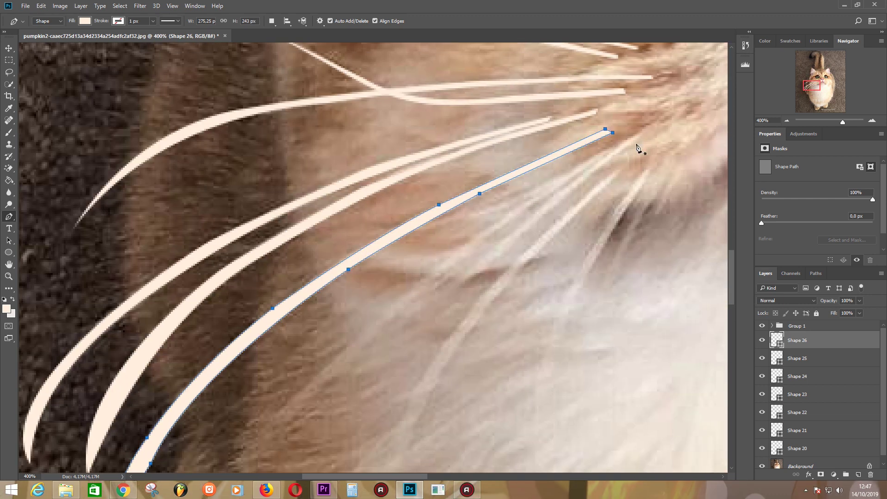
# - Set Path Operations to Combine Shapes
pyautogui.click(271, 21)
pyautogui.click(296, 45)
pyautogui.hscroll(-3, 231, 212)
pyautogui.hscroll(3, 495, 247)
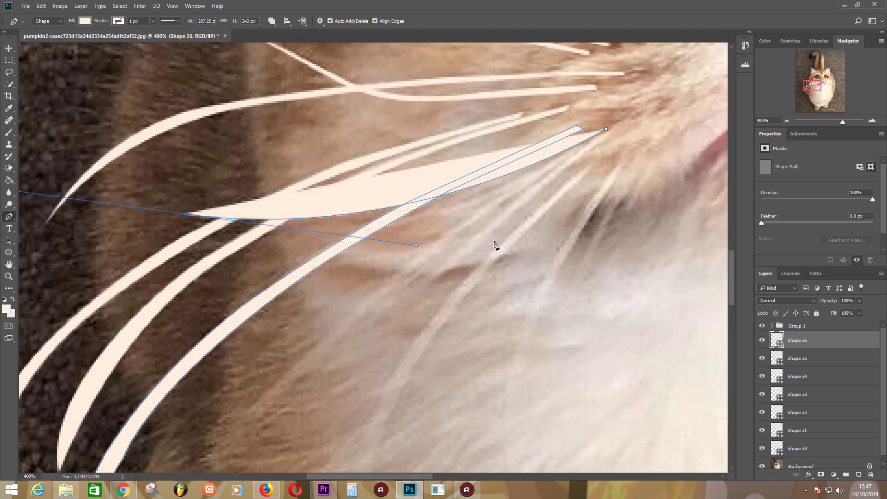
# - Extend the current whisker outline with curved anchors and close it
pyautogui.click(456, 202)
pyautogui.moveTo(236, 191); pyautogui.dragTo(145, 164)
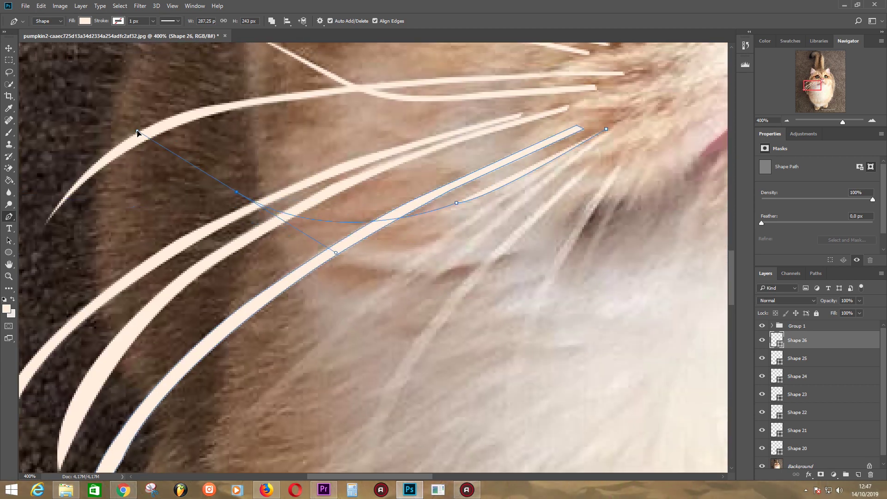
pyautogui.moveTo(478, 202); pyautogui.dragTo(615, 160)
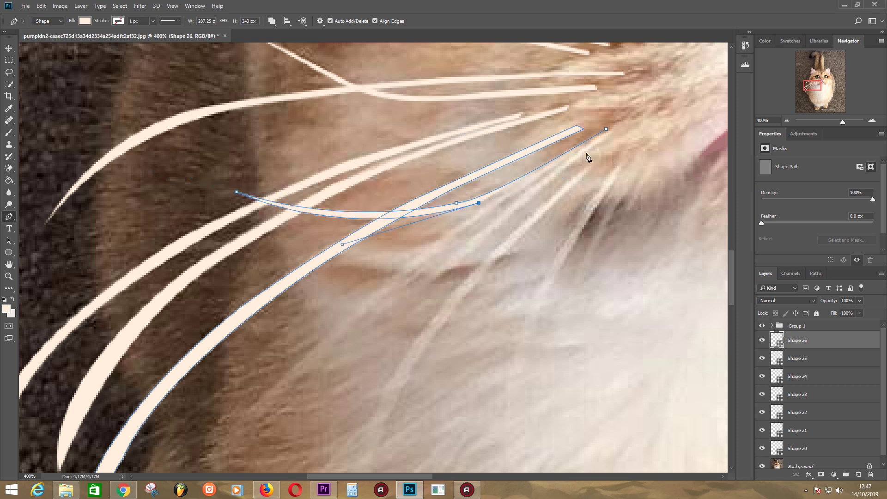
pyautogui.scroll(-3, 525, 180)
pyautogui.scroll(-2, 416, 231)
pyautogui.scroll(-2, 224, 318)
pyautogui.moveTo(223, 290)
pyautogui.mouseDown()
pyautogui.moveTo(223, 337)
pyautogui.moveTo(156, 457)
pyautogui.moveTo(284, 302)
pyautogui.mouseUp()
pyautogui.hotkey('ctrl', '-')
pyautogui.scroll(2, 311, 351)
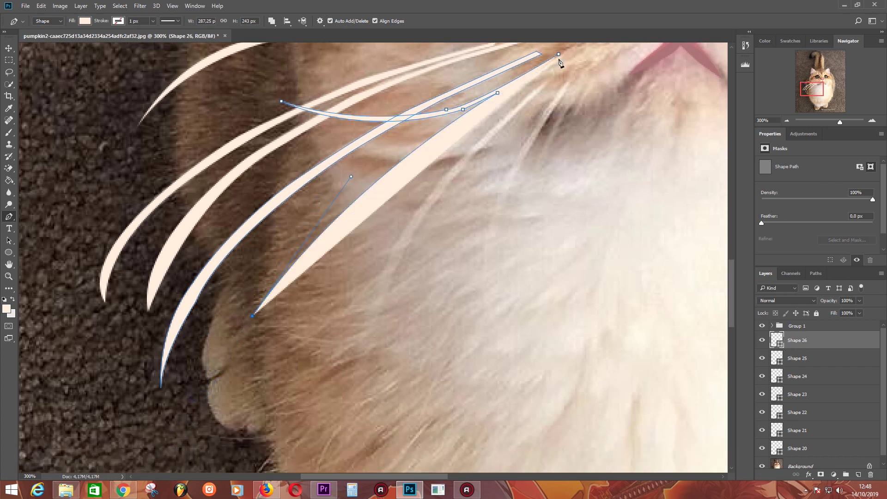
pyautogui.scroll(3, 559, 62)
pyautogui.moveTo(497, 236); pyautogui.dragTo(620, 166)
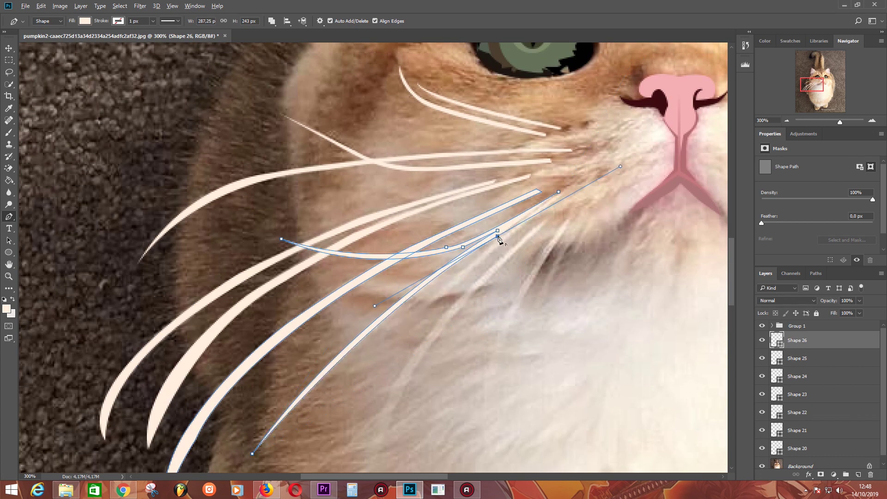
pyautogui.click(558, 192)
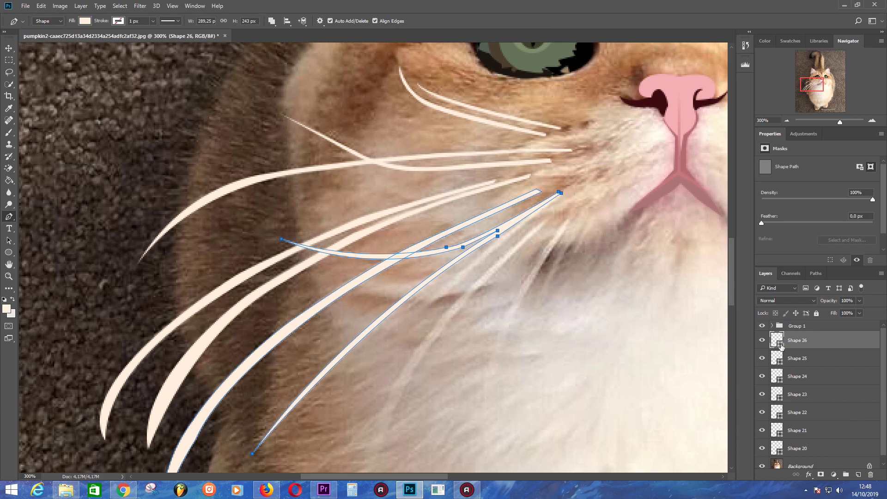
# - Draw another curved whisker fanning from the muzzle down the cheek
pyautogui.click(556, 198)
pyautogui.click(461, 272)
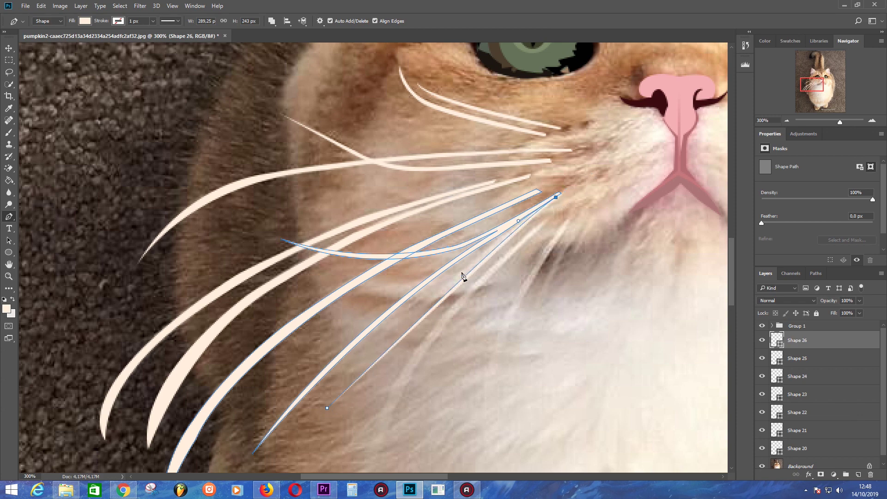
pyautogui.click(327, 407)
pyautogui.scroll(-3, 568, 358)
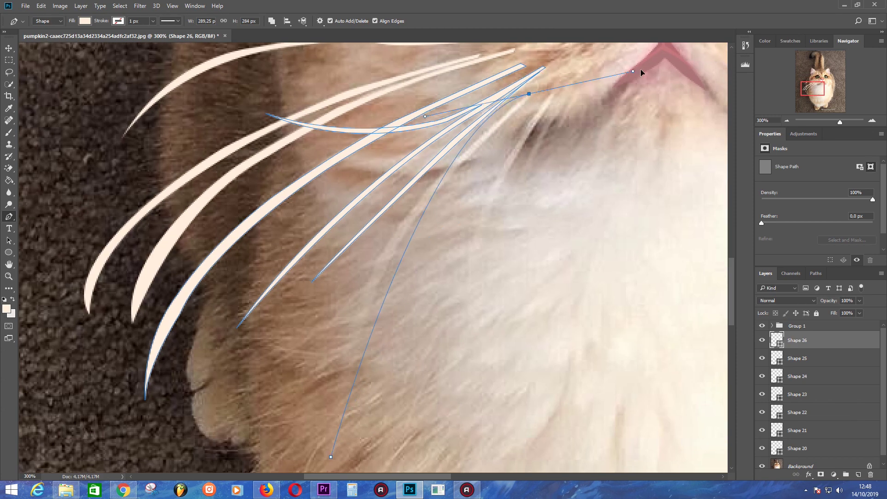
pyautogui.moveTo(626, 73); pyautogui.dragTo(559, 167)
pyautogui.moveTo(458, 241); pyautogui.dragTo(672, 83)
pyautogui.scroll(-10, 304, 350)
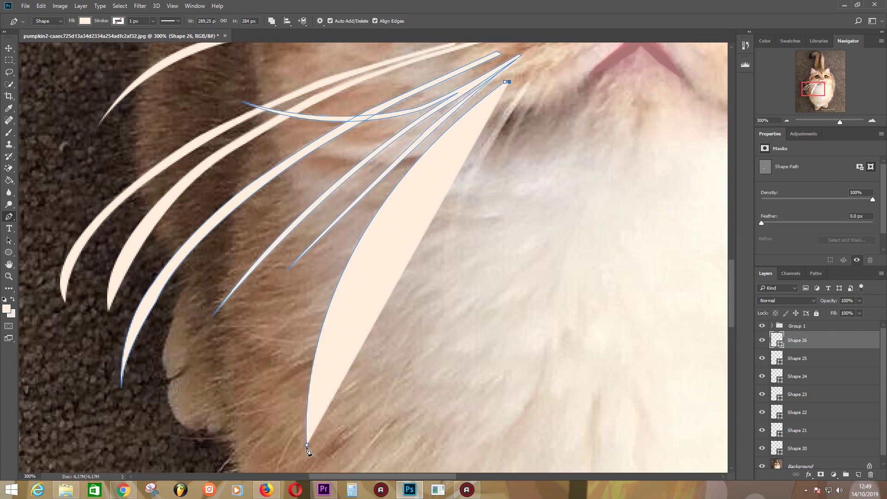
pyautogui.scroll(5, 417, 188)
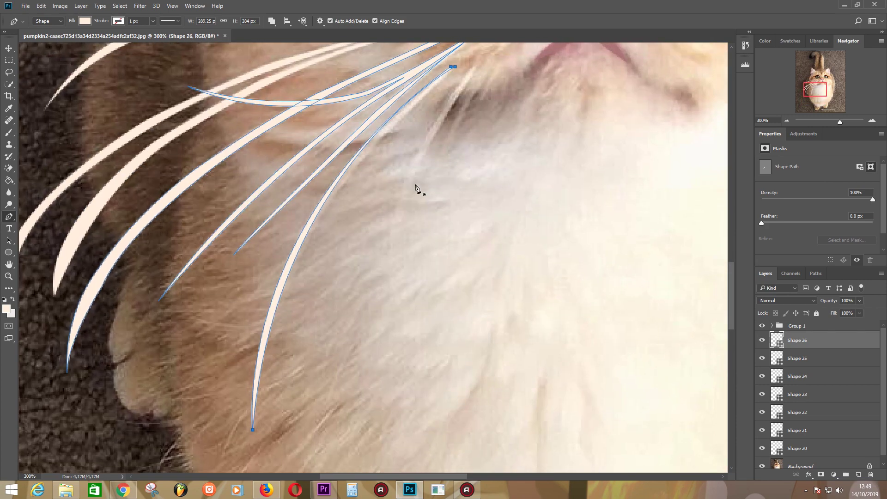
pyautogui.moveTo(403, 310); pyautogui.dragTo(412, 317)
pyautogui.moveTo(547, 41)
pyautogui.mouseDown()
pyautogui.moveTo(546, 299)
pyautogui.moveTo(547, 129)
pyautogui.mouseUp()
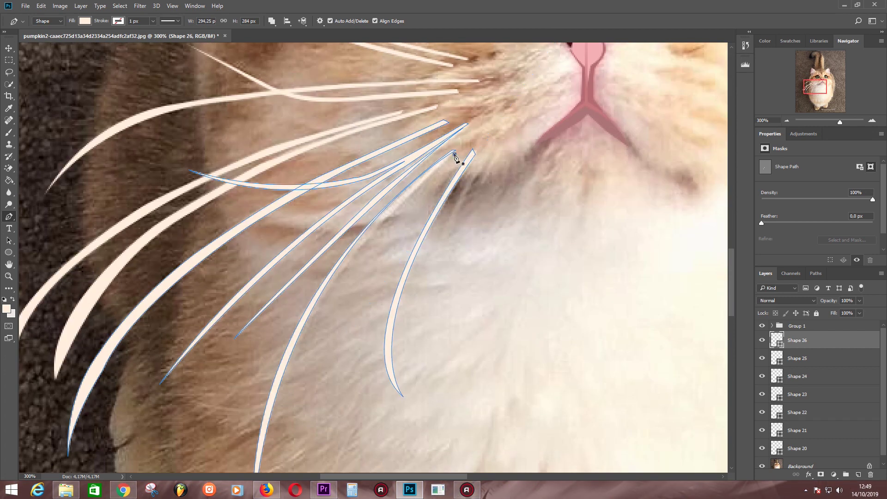
pyautogui.click(232, 388)
pyautogui.moveTo(454, 151); pyautogui.dragTo(659, 51)
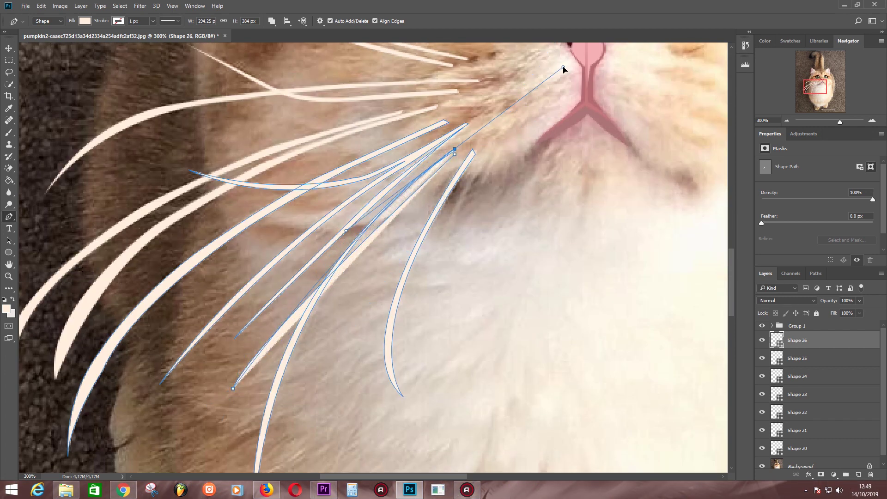
# - Trace three whiskers across the right cheek, each curving back toward the muzzle
pyautogui.hscroll(5, 321, 283)
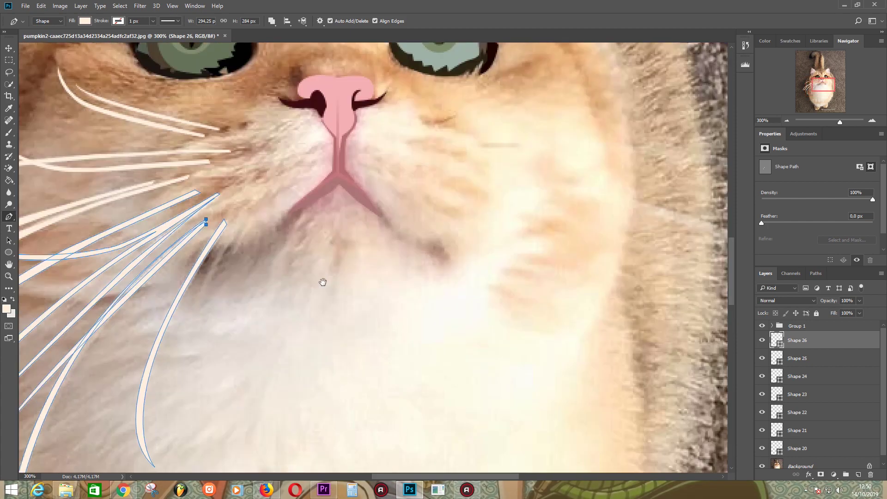
pyautogui.scroll(-2, 322, 328)
pyautogui.scroll(1, 360, 259)
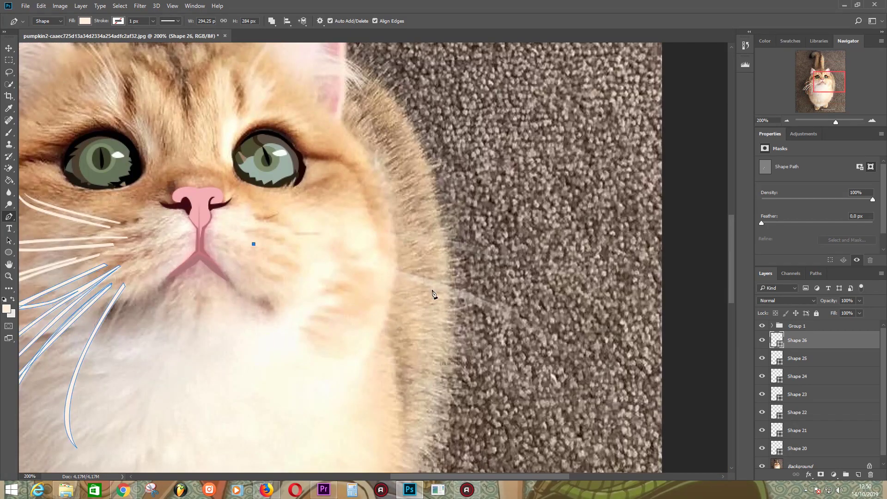
pyautogui.click(585, 364)
pyautogui.moveTo(255, 239); pyautogui.dragTo(25, 209)
pyautogui.click(254, 243)
pyautogui.click(496, 266)
pyautogui.moveTo(288, 223); pyautogui.dragTo(122, 206)
pyautogui.click(289, 228)
pyautogui.scroll(-3, 318, 322)
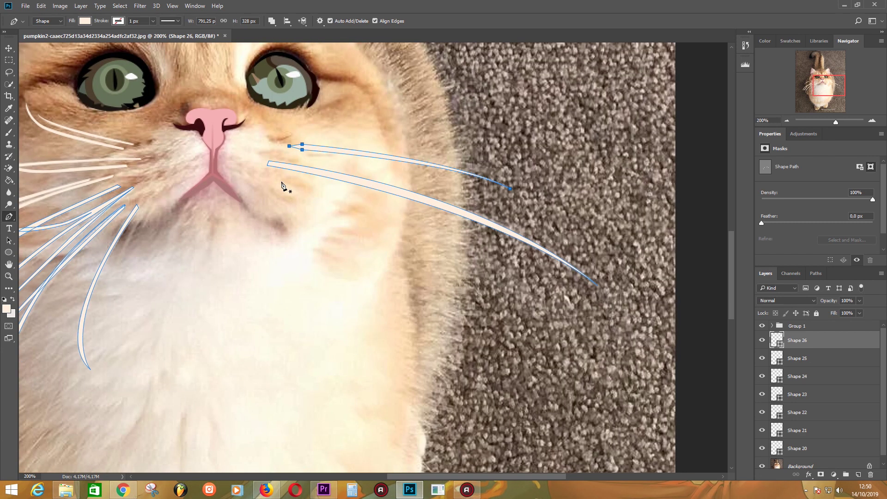
pyautogui.moveTo(330, 195); pyautogui.dragTo(169, 157)
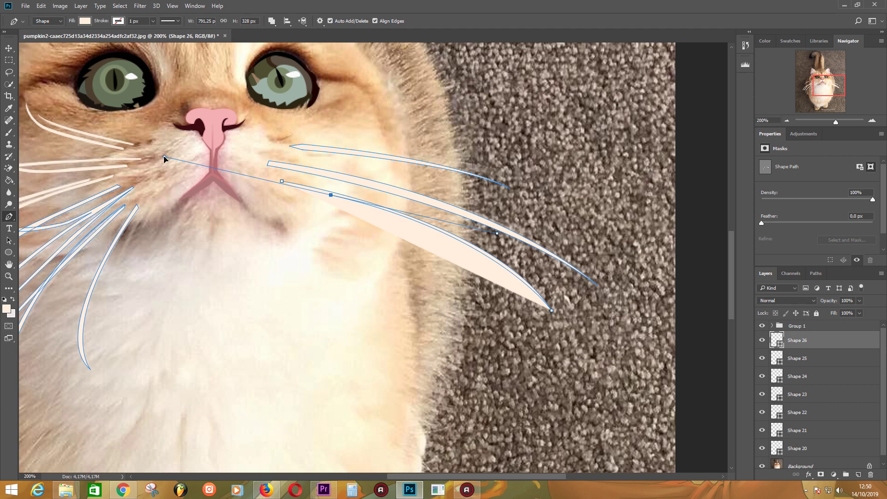
pyautogui.click(420, 260)
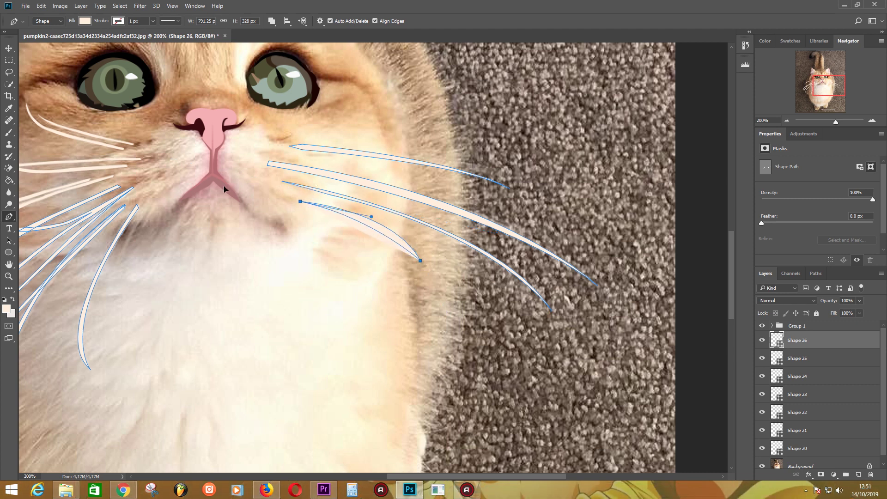
# - Begin one more whisker, then fit the image to view and hide the photo to check
pyautogui.moveTo(301, 201); pyautogui.dragTo(281, 205)
pyautogui.click(274, 201)
pyautogui.moveTo(338, 325); pyautogui.dragTo(330, 366)
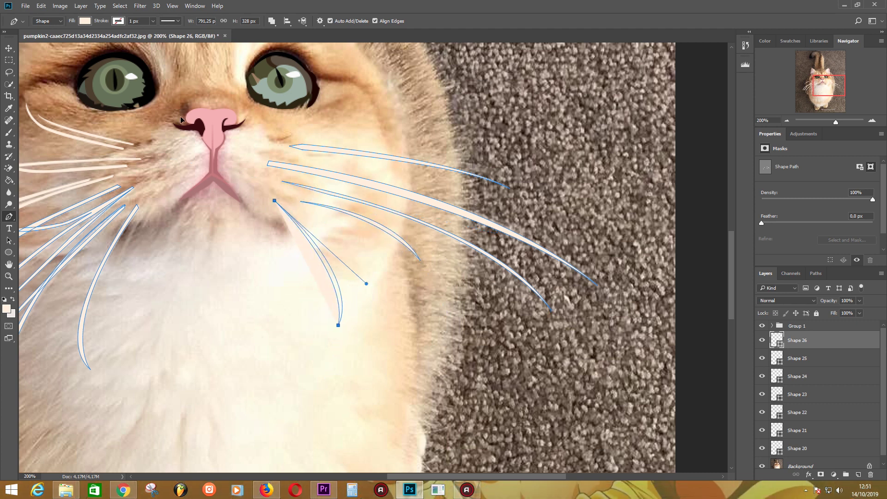
pyautogui.moveTo(237, 229)
pyautogui.mouseDown()
pyautogui.moveTo(342, 366)
pyautogui.moveTo(353, 244)
pyautogui.mouseUp()
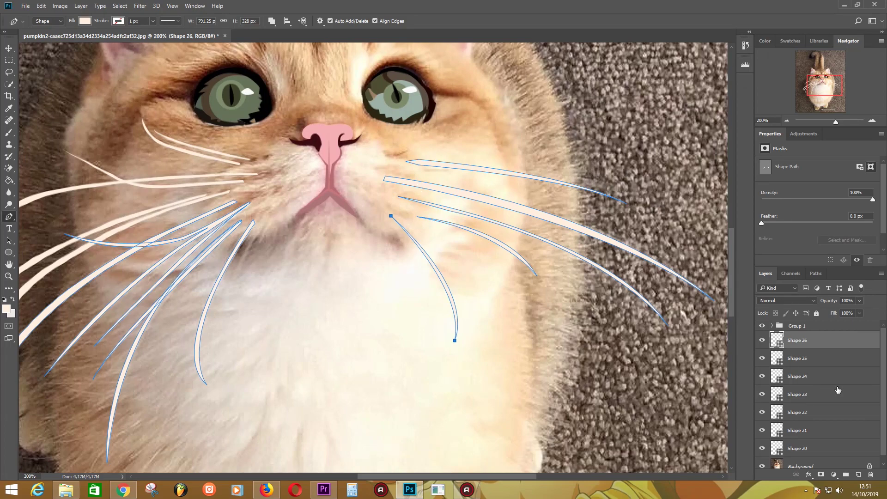
pyautogui.click(797, 357)
pyautogui.hotkey('ctrl', '0')
pyautogui.click(762, 460)
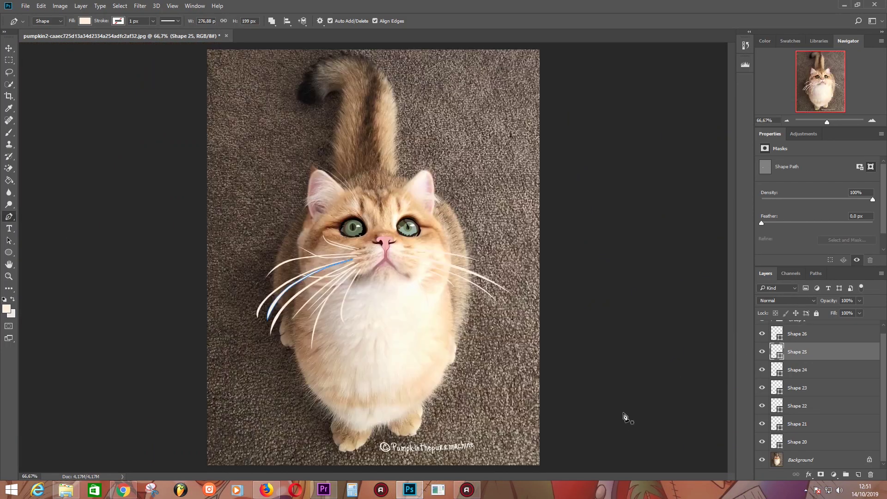
# - Zoom in and draw two more long whiskers across the right cheek
pyautogui.hotkey('ctrl', '+')
pyautogui.hotkey('ctrl', '+')
pyautogui.hotkey('ctrl', '+')
pyautogui.click(494, 250)
pyautogui.click(659, 175)
pyautogui.moveTo(498, 251); pyautogui.dragTo(371, 265)
pyautogui.press('Escape')
pyautogui.moveTo(511, 277); pyautogui.dragTo(313, 233)
pyautogui.click(314, 237)
pyautogui.moveTo(587, 249); pyautogui.dragTo(575, 253)
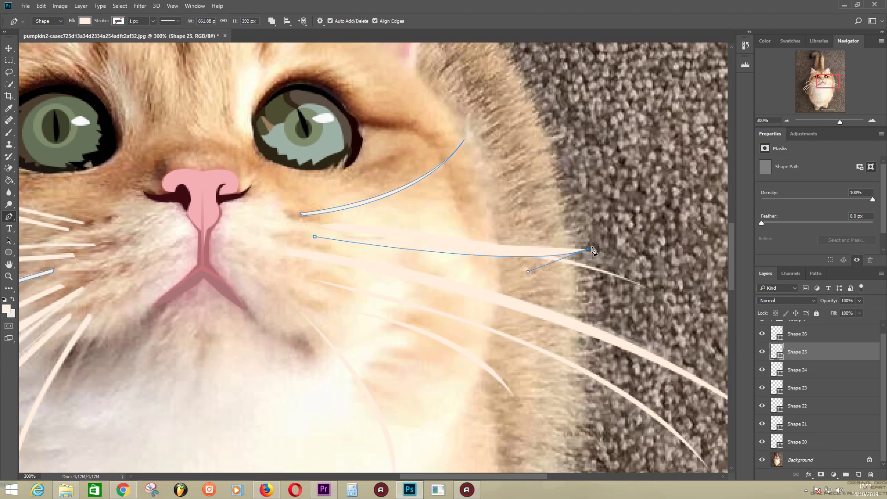
pyautogui.click(315, 237)
# - Pan the view back to the eyes and nose and switch to the Eyedropper
pyautogui.moveTo(266, 232)
pyautogui.mouseDown()
pyautogui.moveTo(465, 273)
pyautogui.moveTo(413, 134)
pyautogui.mouseUp()
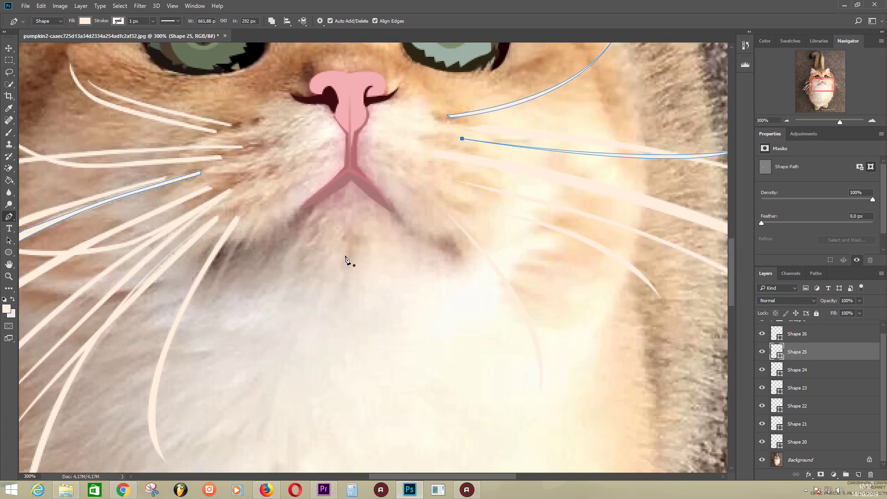
pyautogui.moveTo(345, 252); pyautogui.dragTo(488, 333)
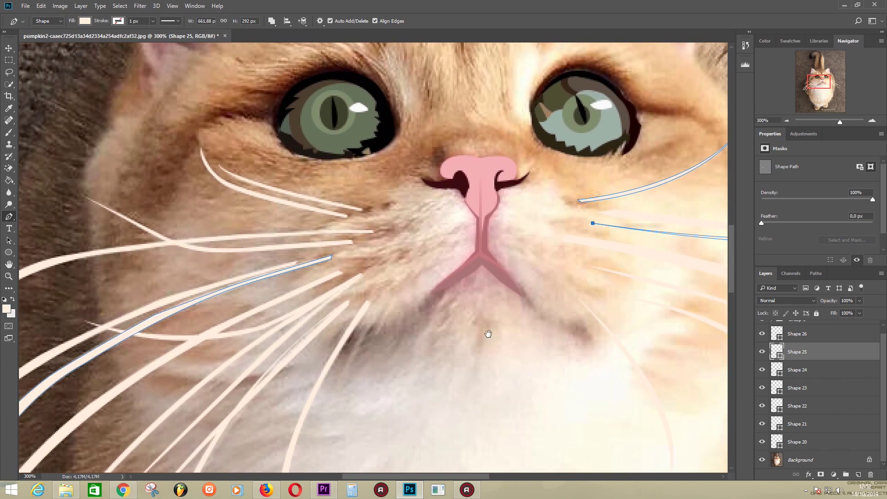
pyautogui.moveTo(338, 258)
pyautogui.mouseDown()
pyautogui.moveTo(335, 340)
pyautogui.moveTo(266, 333)
pyautogui.mouseUp()
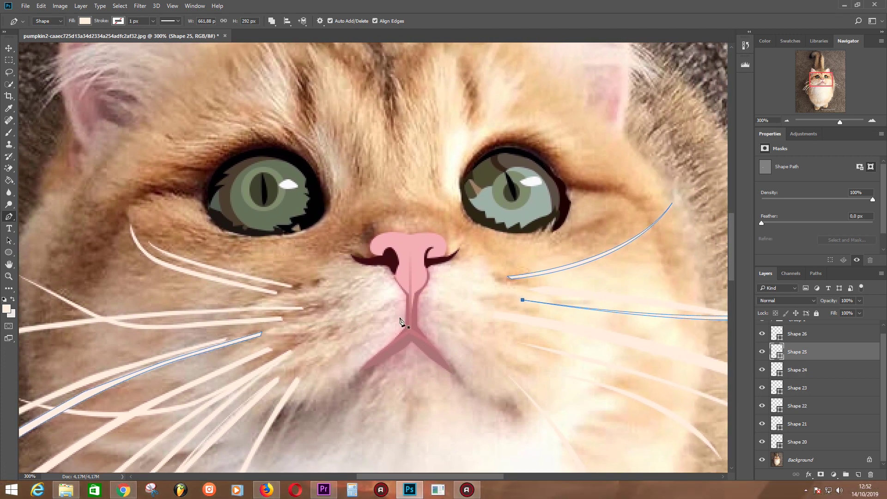
pyautogui.moveTo(398, 332); pyautogui.dragTo(380, 249)
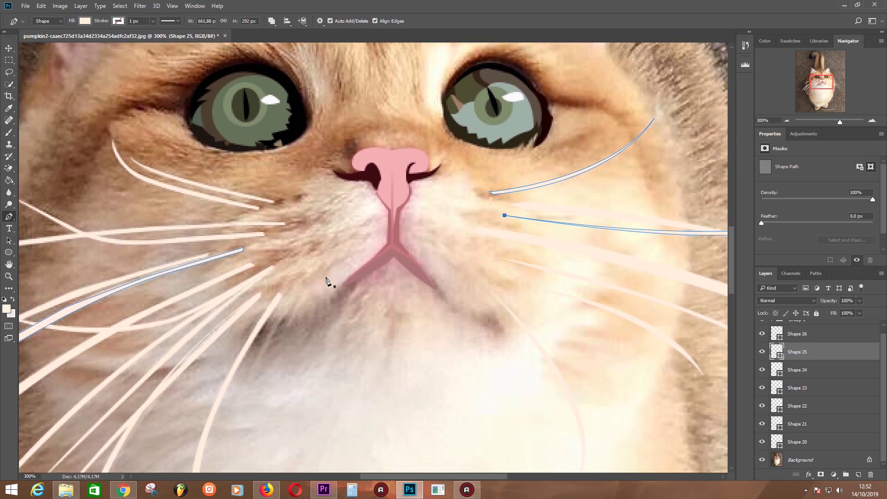
pyautogui.press('i')
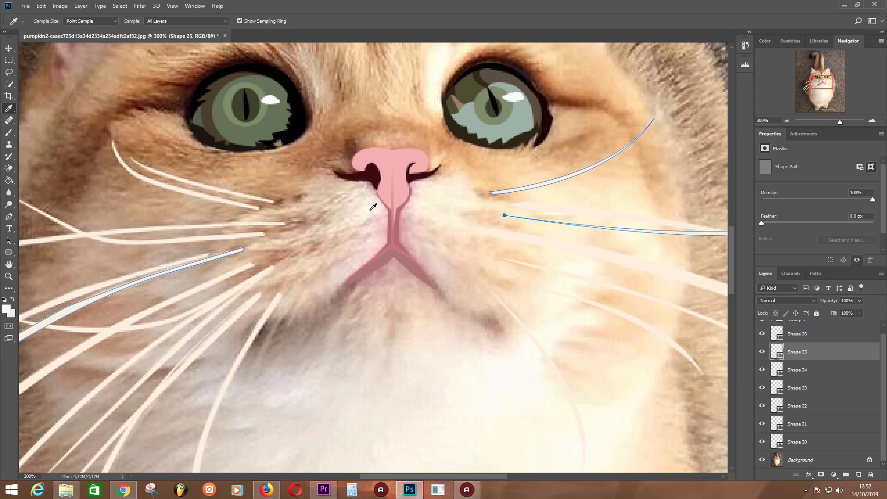
# - Start the cream muzzle shape beside the nose, tracing down its left side
pyautogui.press('p')
pyautogui.click(360, 181)
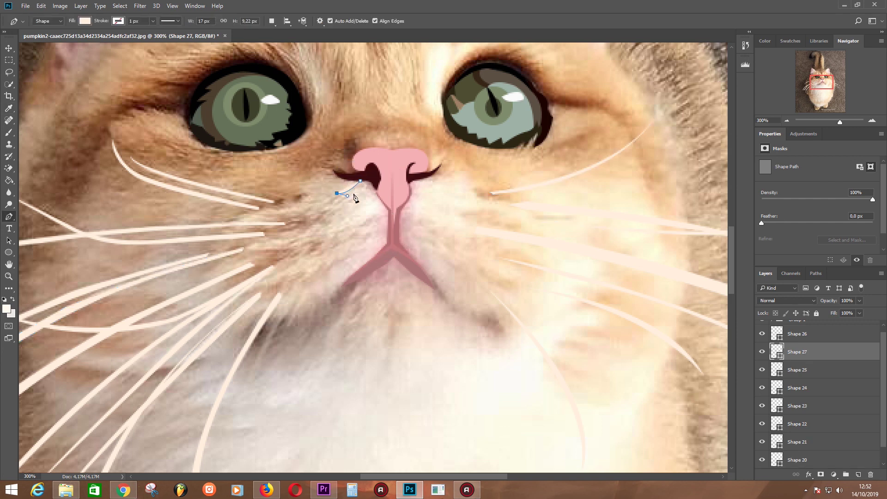
pyautogui.click(354, 226)
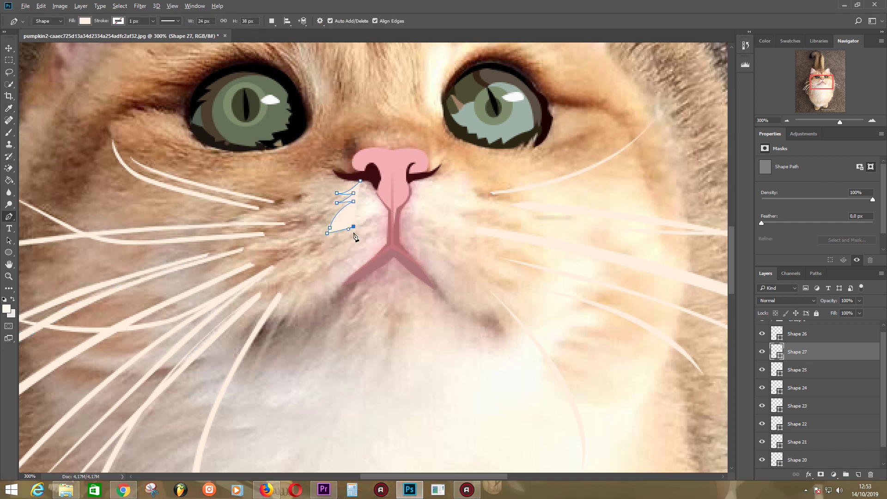
pyautogui.click(371, 233)
pyautogui.click(365, 248)
pyautogui.moveTo(331, 268); pyautogui.dragTo(305, 277)
pyautogui.click(342, 270)
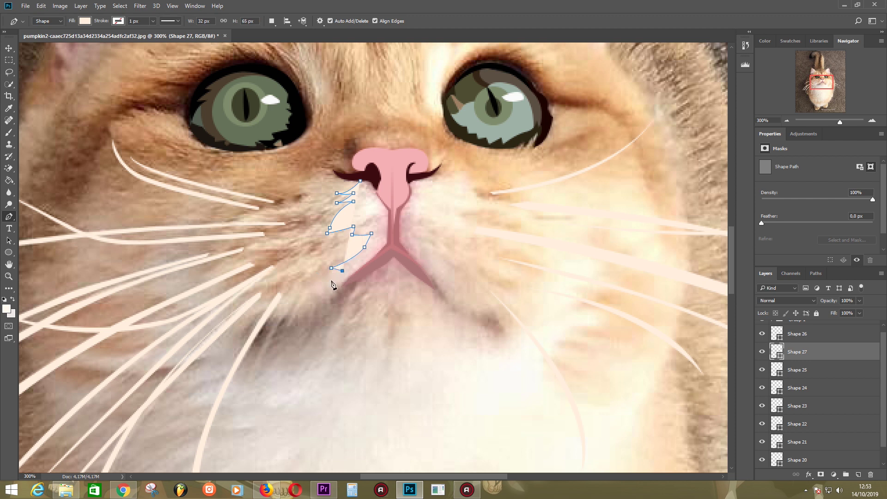
# - Carry the muzzle outline along the mouth line and back up the nose's right side
pyautogui.click(326, 294)
pyautogui.click(367, 267)
pyautogui.click(391, 253)
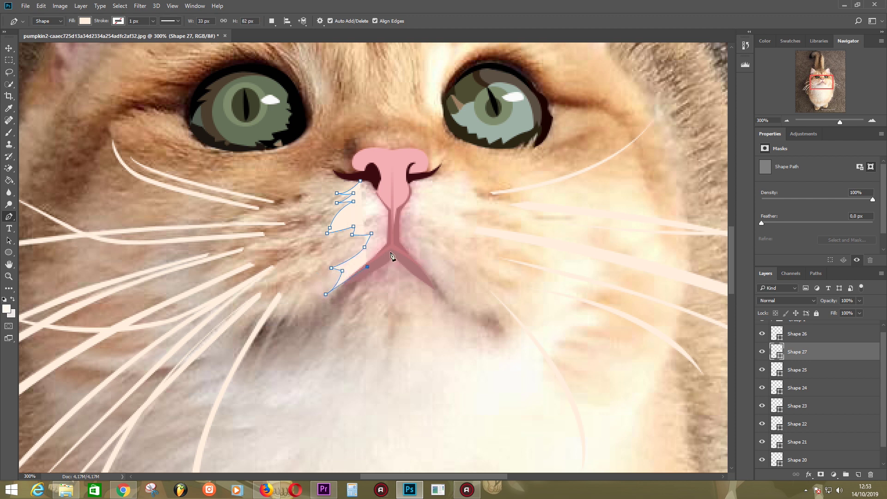
pyautogui.click(444, 274)
pyautogui.click(451, 255)
pyautogui.click(437, 246)
pyautogui.click(456, 236)
pyautogui.moveTo(436, 213); pyautogui.dragTo(421, 209)
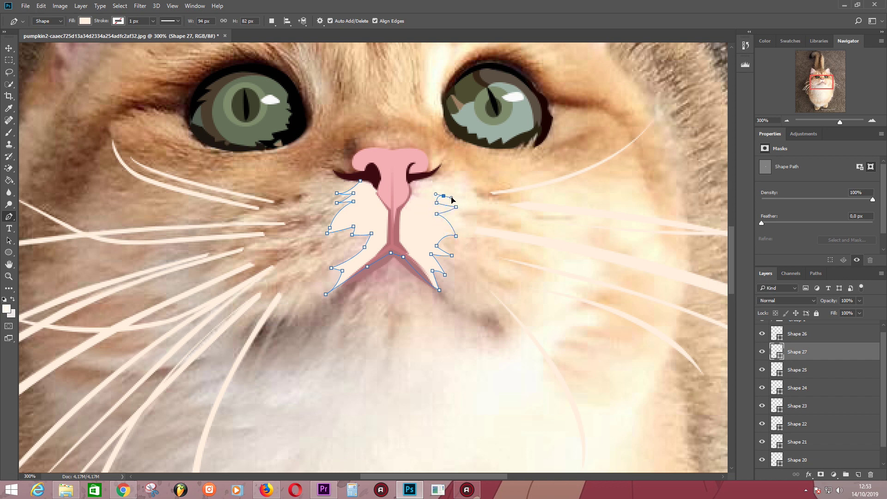
pyautogui.click(797, 333)
# - Group the selected shape layers into Group 2
pyautogui.keyDown('shift'); pyautogui.click(797, 460); pyautogui.keyUp('shift')
pyautogui.scroll(-1, 813, 392)
pyautogui.hotkey('ctrl', 'g')
# - From the Background layer, begin a tan cheek shape to the left of the nose
pyautogui.click(804, 345)
pyautogui.moveTo(380, 337); pyautogui.dragTo(427, 360)
pyautogui.press('p')
pyautogui.click(306, 205)
pyautogui.click(244, 215)
pyautogui.moveTo(272, 228); pyautogui.dragTo(279, 229)
pyautogui.moveTo(196, 259)
pyautogui.mouseDown()
pyautogui.moveTo(169, 277)
pyautogui.moveTo(183, 269)
pyautogui.mouseUp()
# - Finish the tan left muzzle fur shape down the cheek and back up to the nose
pyautogui.moveTo(299, 246); pyautogui.dragTo(300, 254)
pyautogui.click(218, 269)
pyautogui.click(197, 293)
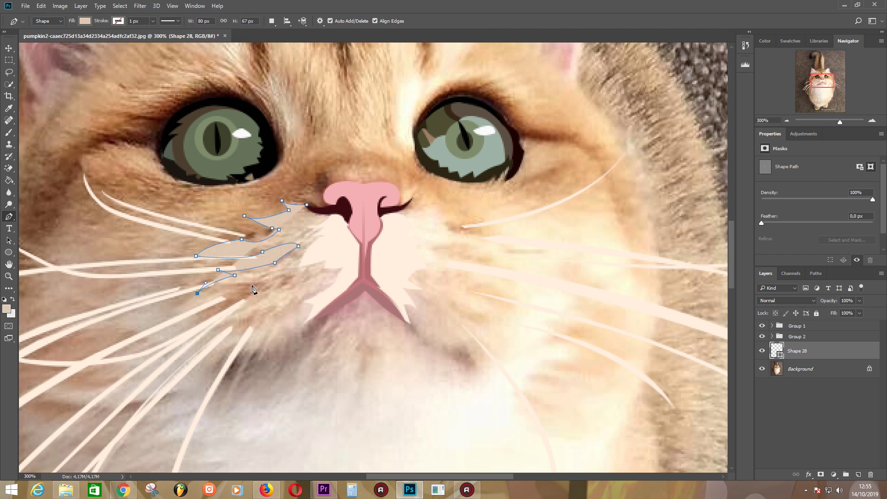
pyautogui.click(257, 284)
pyautogui.click(209, 314)
pyautogui.click(261, 308)
pyautogui.click(305, 300)
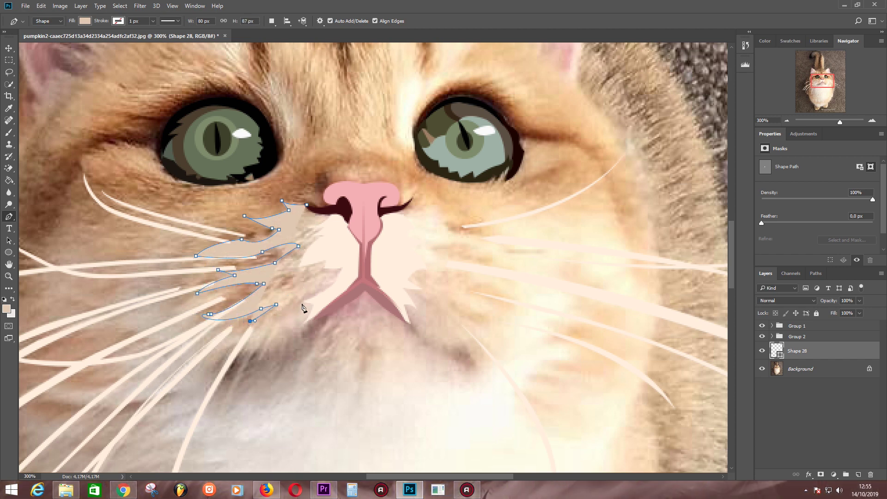
pyautogui.click(351, 253)
pyautogui.click(334, 211)
# - Start the right muzzle fur shape beside the nose, tracing its edge down-right
pyautogui.hscroll(2, 375, 263)
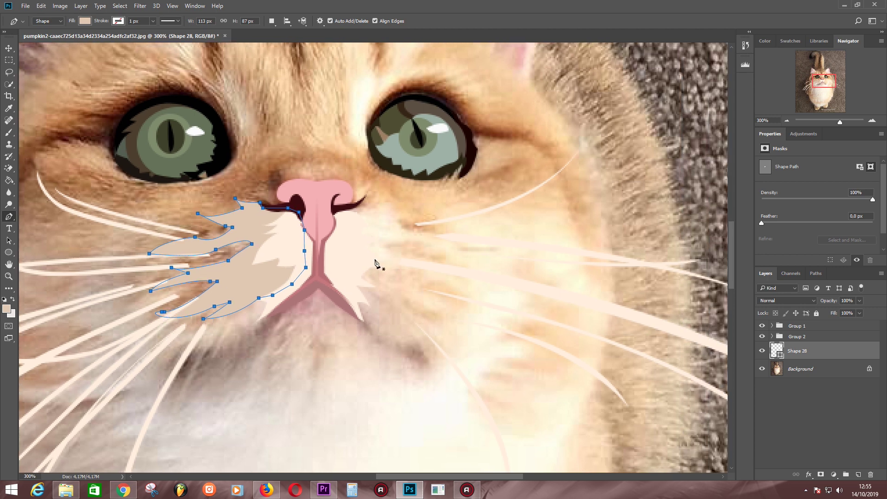
pyautogui.click(352, 191)
pyautogui.click(386, 191)
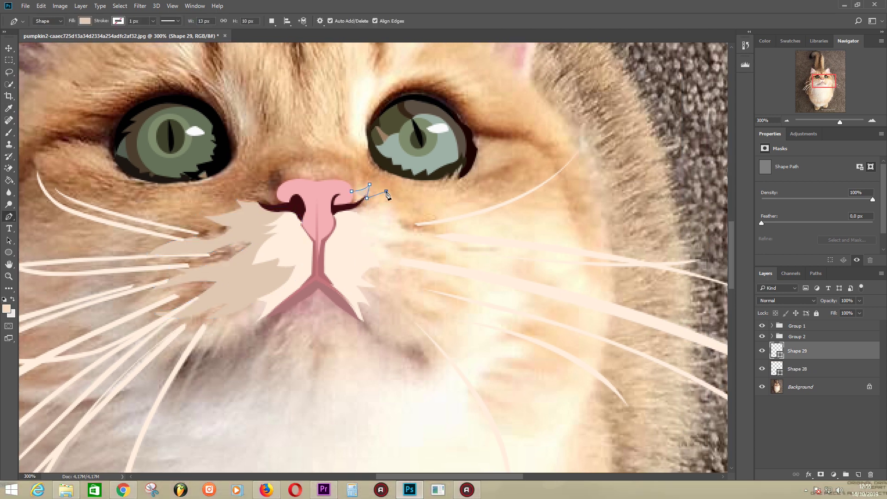
pyautogui.click(409, 212)
pyautogui.click(448, 218)
pyautogui.click(422, 232)
pyautogui.click(462, 256)
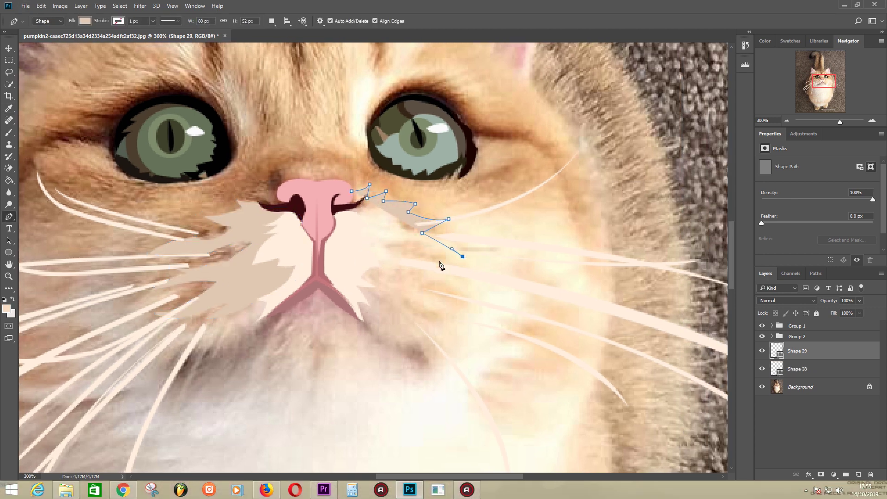
# - Complete the right fur outline back toward the mouth and place it below the left fur
pyautogui.click(431, 260)
pyautogui.click(470, 286)
pyautogui.click(436, 293)
pyautogui.click(459, 311)
pyautogui.click(419, 310)
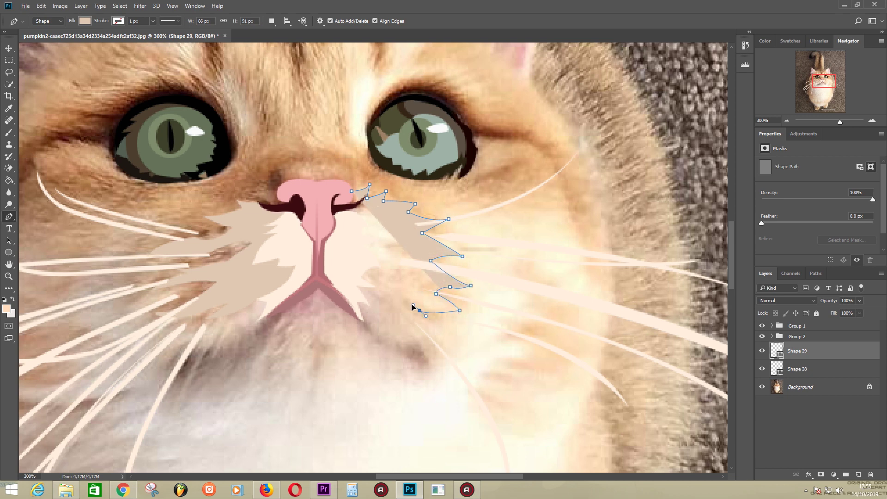
pyautogui.click(447, 345)
pyautogui.click(414, 338)
pyautogui.moveTo(363, 320); pyautogui.dragTo(333, 284)
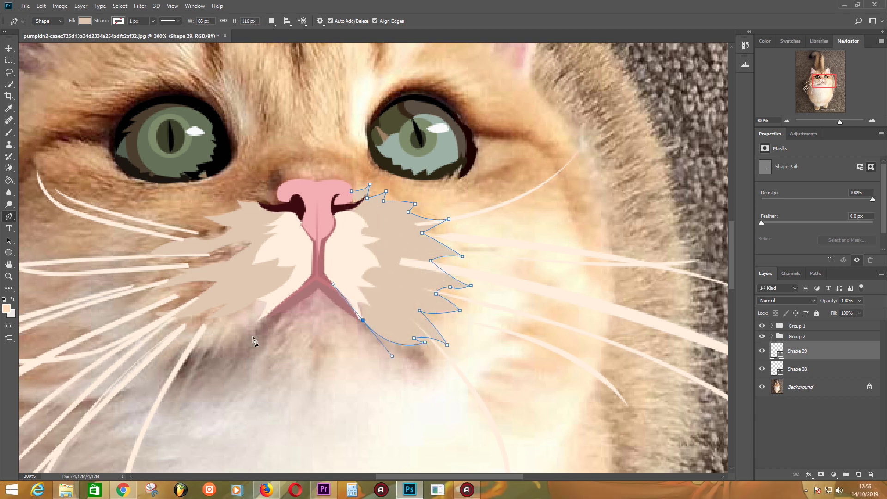
pyautogui.moveTo(793, 383); pyautogui.dragTo(792, 386)
# - Begin a new fur shape under the left muzzle, curving down the lower-left cheek
pyautogui.moveTo(249, 322)
pyautogui.mouseDown()
pyautogui.moveTo(346, 276)
pyautogui.moveTo(357, 298)
pyautogui.mouseUp()
pyautogui.click(358, 270)
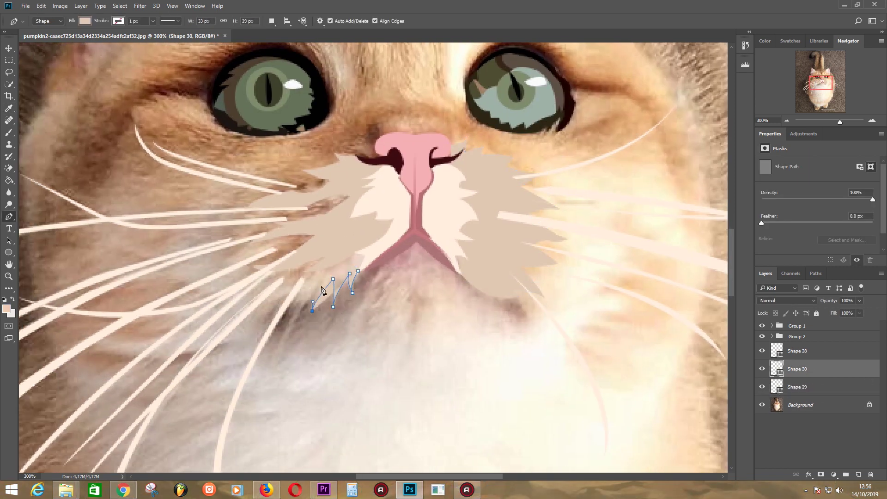
pyautogui.moveTo(272, 372); pyautogui.dragTo(266, 404)
pyautogui.click(254, 339)
pyautogui.click(268, 298)
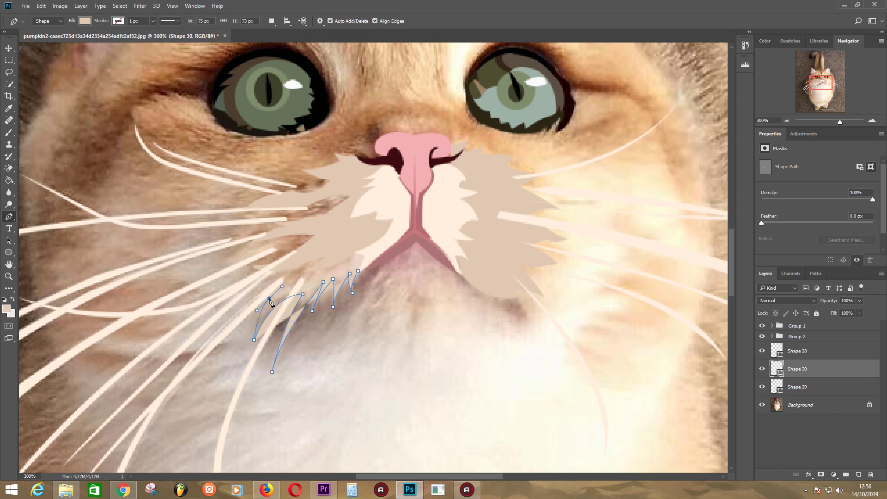
pyautogui.click(237, 279)
pyautogui.moveTo(208, 271)
pyautogui.mouseDown()
pyautogui.moveTo(200, 272)
pyautogui.moveTo(241, 256)
pyautogui.mouseUp()
# - Zigzag the fur edge up the left cheek and close the shape at the nose
pyautogui.click(252, 238)
pyautogui.click(218, 233)
pyautogui.click(262, 222)
pyautogui.click(242, 209)
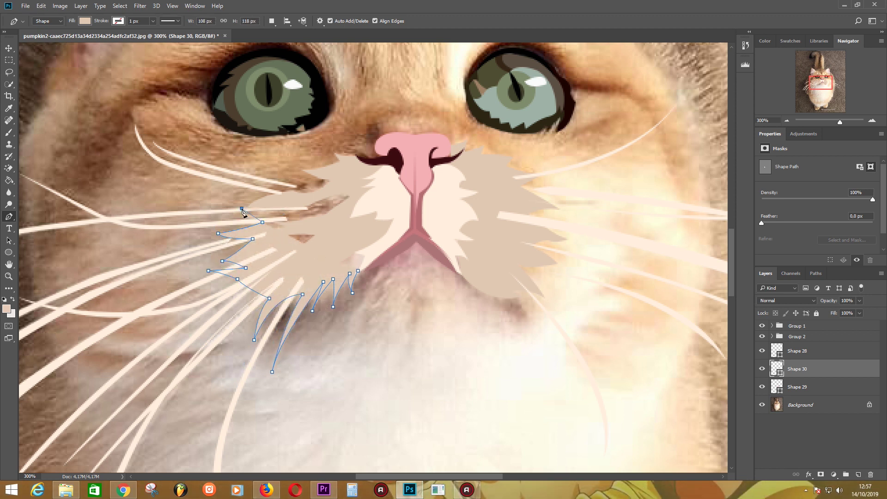
pyautogui.click(348, 190)
pyautogui.click(401, 214)
pyautogui.click(396, 248)
pyautogui.click(358, 271)
# - Give the new fur shape a darker fill and move it beneath the muzzle fur
pyautogui.doubleClick(777, 369)
pyautogui.click(351, 307)
pyautogui.click(673, 341)
pyautogui.click(810, 283)
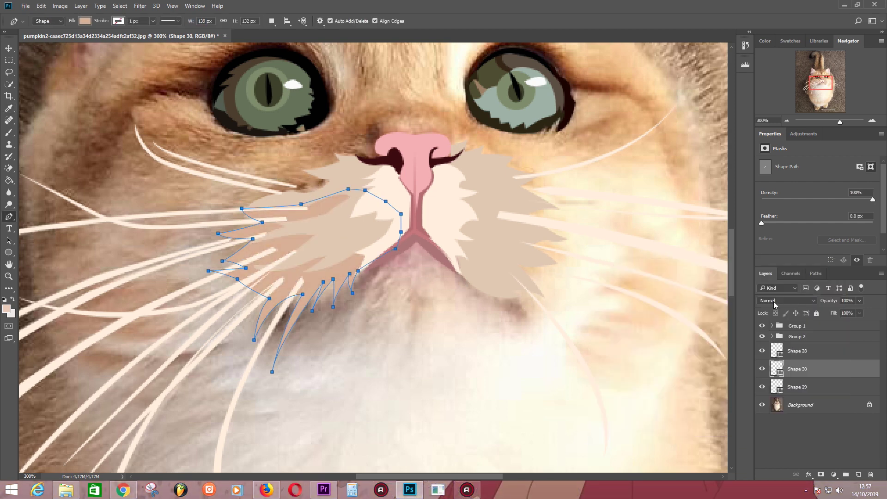
pyautogui.moveTo(383, 268); pyautogui.dragTo(349, 311)
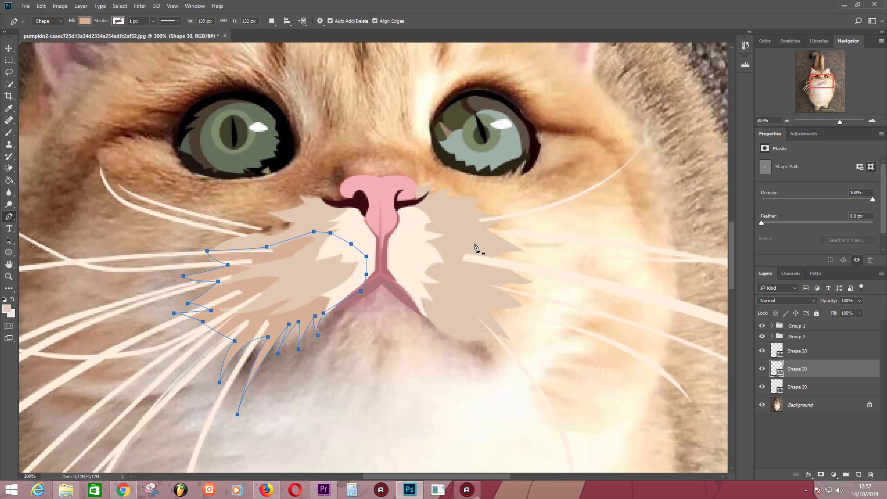
# - Sample an orange fur colour from the photo and return to the Pen tool
pyautogui.hotkey('ctrl', '[')
pyautogui.hotkey('alt', '[')
pyautogui.press('i')
pyautogui.press('p')
pyautogui.click(415, 187)
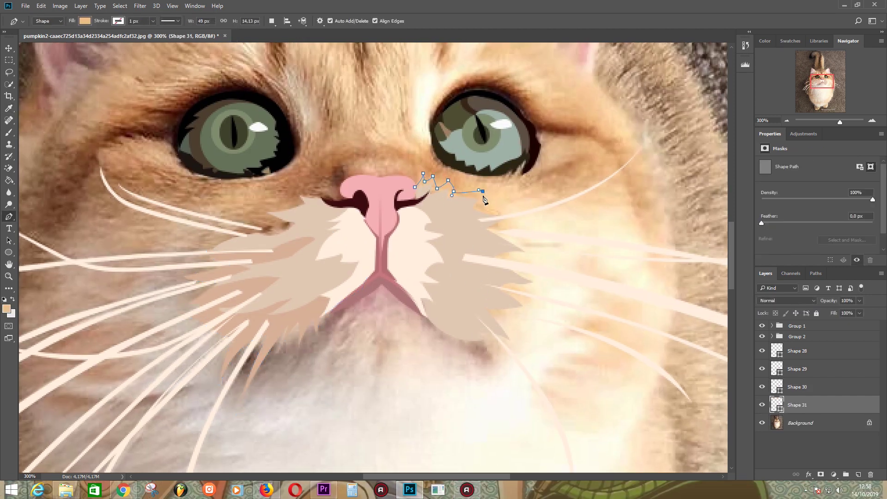
# - Trace the orange fur shape along the outer edge of the right cheek
pyautogui.click(505, 222)
pyautogui.click(514, 240)
pyautogui.click(534, 264)
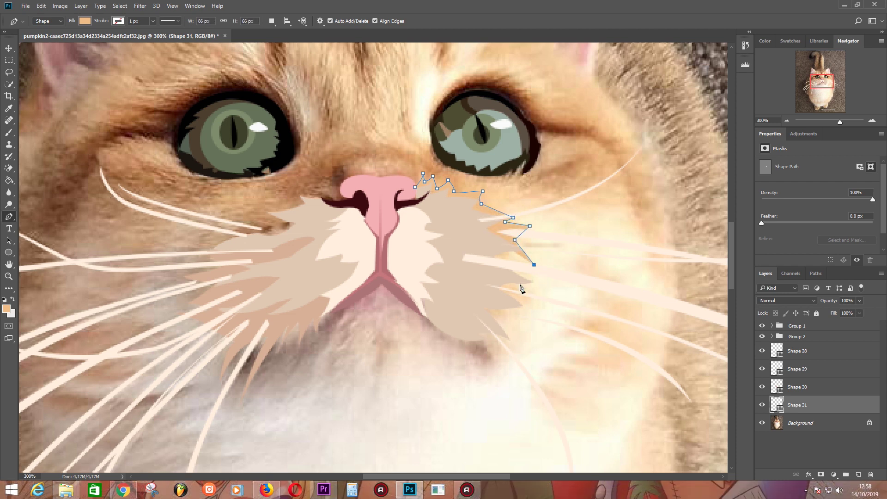
pyautogui.moveTo(506, 302); pyautogui.dragTo(482, 298)
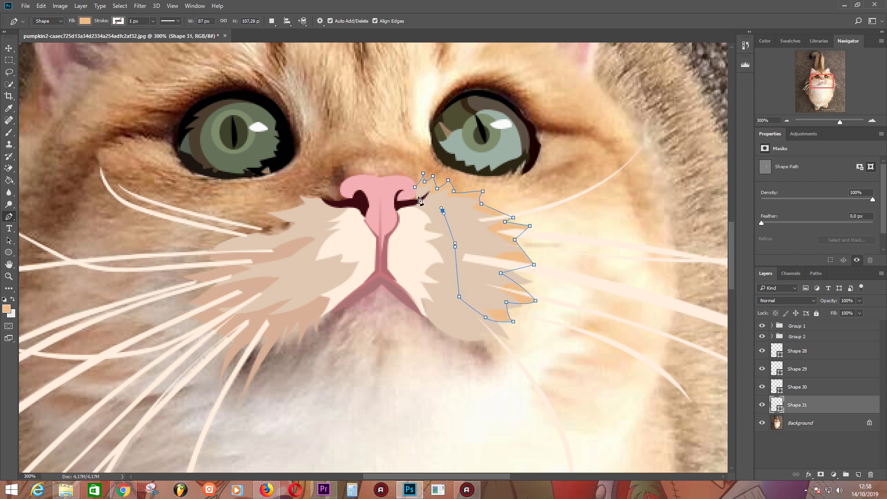
pyautogui.scroll(-3, 386, 256)
pyautogui.hscroll(-1, 385, 256)
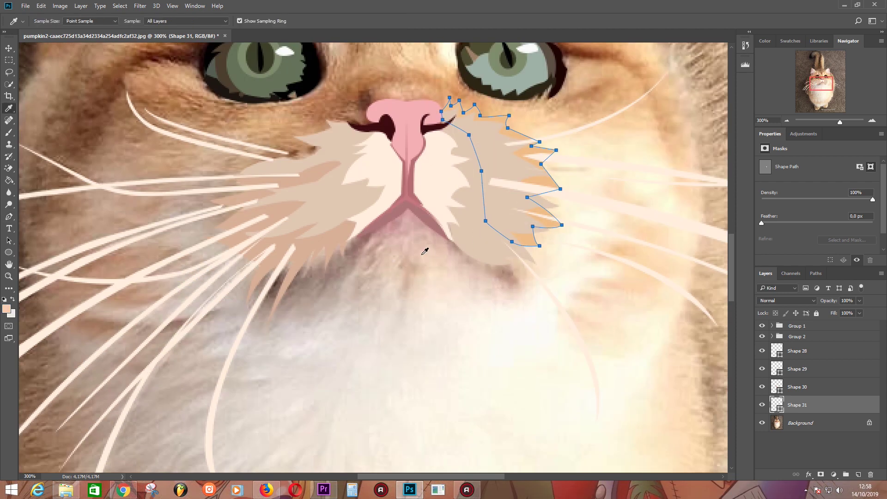
pyautogui.press('Escape')
# - Sample a fur colour and outline the orange chin patch below the mouth
pyautogui.click(369, 230)
pyautogui.moveTo(344, 283); pyautogui.dragTo(352, 279)
pyautogui.click(369, 261)
pyautogui.click(356, 278)
pyautogui.click(388, 288)
pyautogui.click(399, 302)
pyautogui.click(405, 273)
pyautogui.click(402, 308)
pyautogui.moveTo(441, 267); pyautogui.dragTo(442, 290)
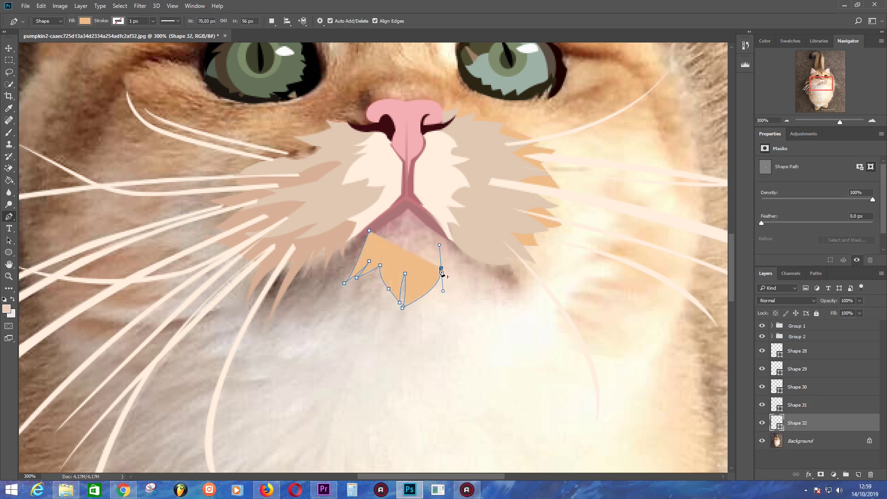
pyautogui.click(445, 243)
pyautogui.click(423, 239)
pyautogui.click(405, 228)
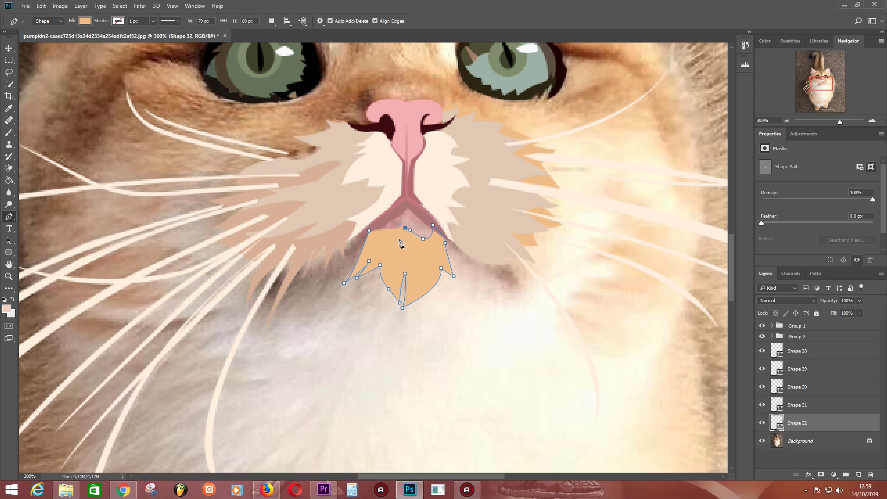
# - Draw a pink mouth shape under the nose
pyautogui.press('Escape')
pyautogui.click(373, 227)
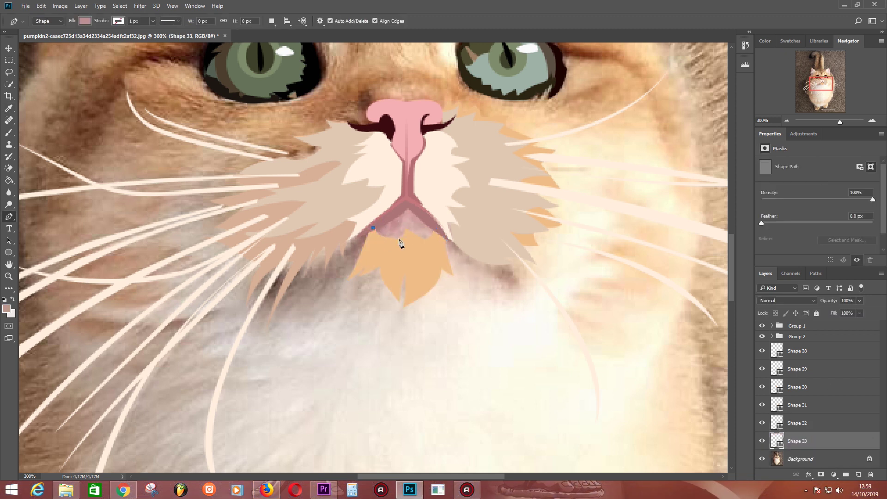
pyautogui.click(397, 250)
pyautogui.click(421, 252)
pyautogui.click(440, 240)
pyautogui.click(434, 225)
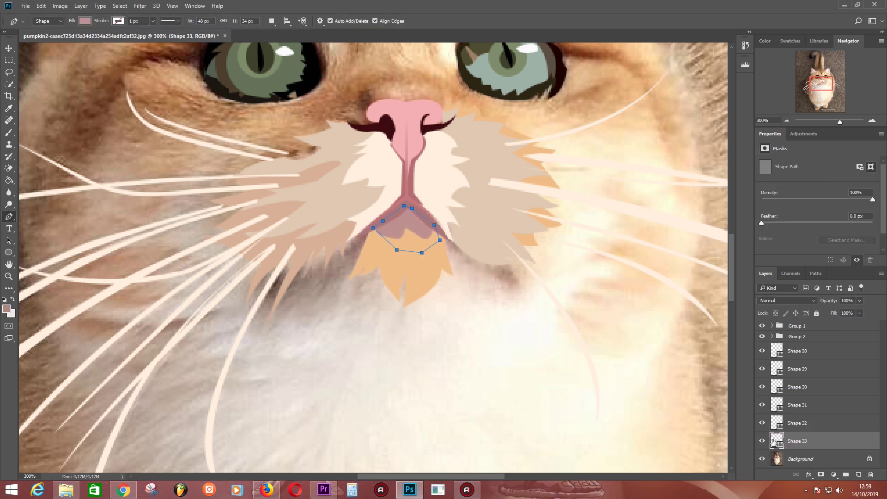
pyautogui.press('Escape')
pyautogui.click(260, 276)
# - Draw a dusky pink fur strand from the left lower cheek up to the nose
pyautogui.click(242, 314)
pyautogui.click(265, 304)
pyautogui.click(293, 293)
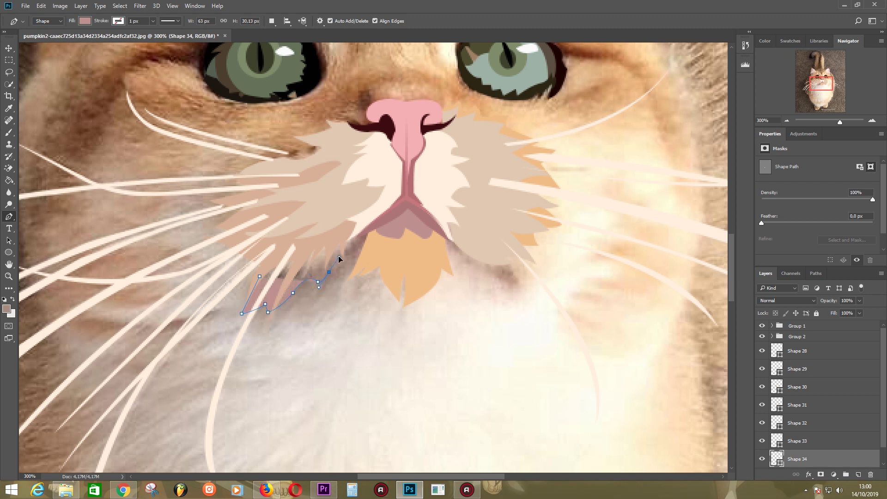
pyautogui.click(353, 258)
pyautogui.click(367, 241)
pyautogui.click(337, 237)
pyautogui.click(307, 247)
pyautogui.click(266, 267)
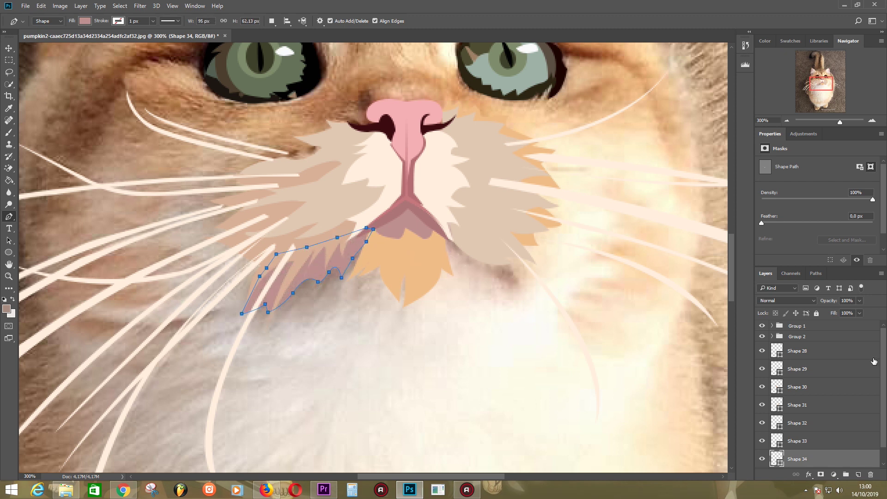
pyautogui.press('Escape')
pyautogui.click(444, 235)
# - Draw a dusky pink fur strand with zigzag tips on the right lower cheek
pyautogui.click(459, 253)
pyautogui.click(462, 257)
pyautogui.click(471, 265)
pyautogui.click(483, 272)
pyautogui.click(485, 265)
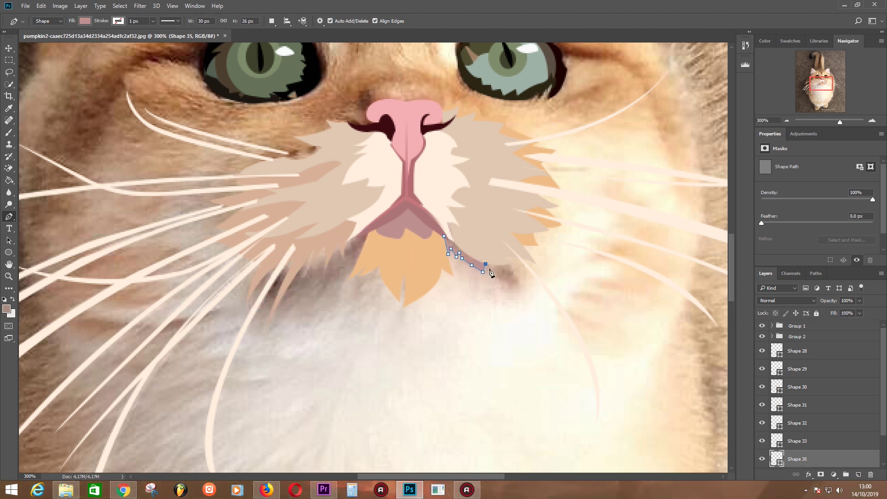
pyautogui.click(516, 293)
pyautogui.click(521, 305)
pyautogui.click(496, 298)
pyautogui.click(478, 279)
pyautogui.click(480, 288)
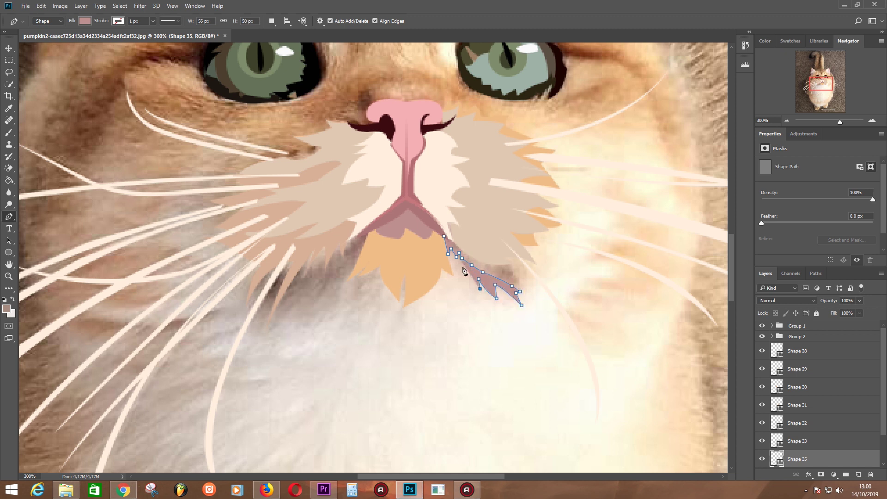
pyautogui.click(440, 245)
# - Add a second left cheek fur strand running from the nose down and back
pyautogui.scroll(-1, 813, 415)
pyautogui.click(810, 425)
pyautogui.click(366, 239)
pyautogui.click(293, 281)
pyautogui.click(272, 296)
pyautogui.click(251, 310)
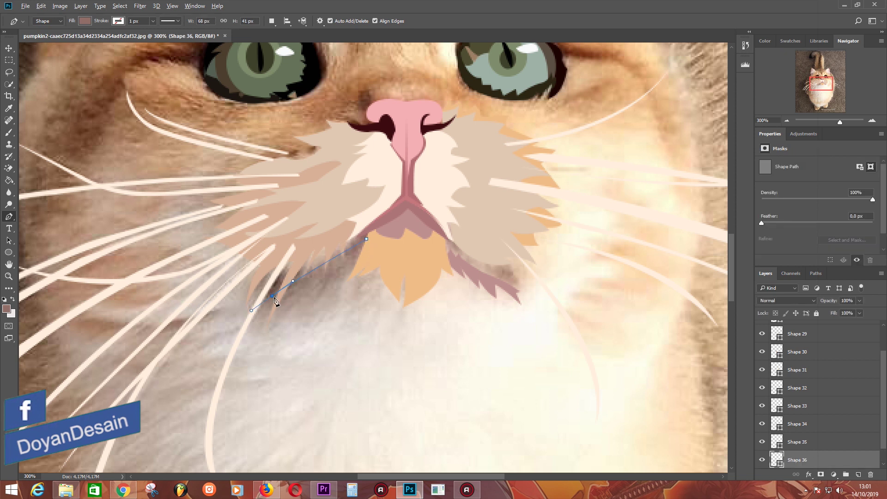
pyautogui.click(255, 317)
pyautogui.click(265, 272)
pyautogui.click(311, 250)
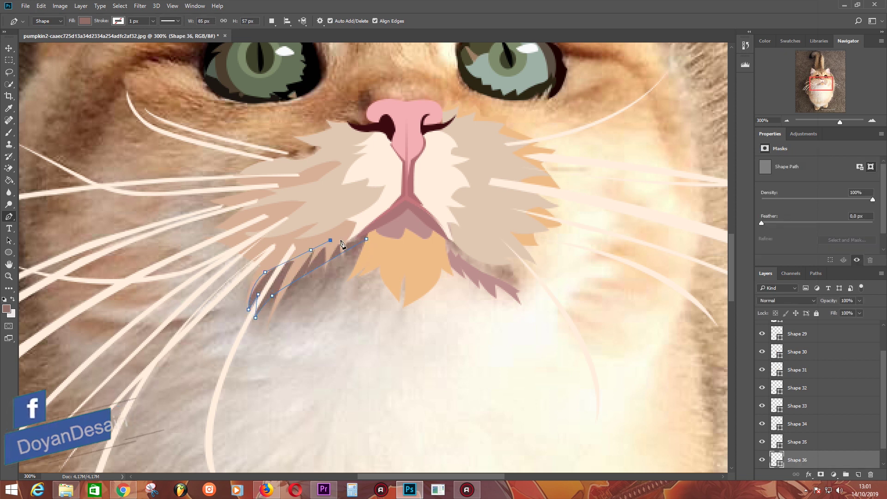
pyautogui.click(357, 229)
pyautogui.click(372, 222)
pyautogui.click(367, 239)
# - Add a second fur strand on the right cheek
pyautogui.click(437, 233)
pyautogui.click(502, 284)
pyautogui.click(524, 291)
pyautogui.click(490, 257)
pyautogui.click(448, 235)
# - Reorder the strand layers so the first left strand sits beneath the others
pyautogui.scroll(-2, 825, 450)
pyautogui.moveTo(823, 388); pyautogui.dragTo(822, 445)
pyautogui.click(809, 351)
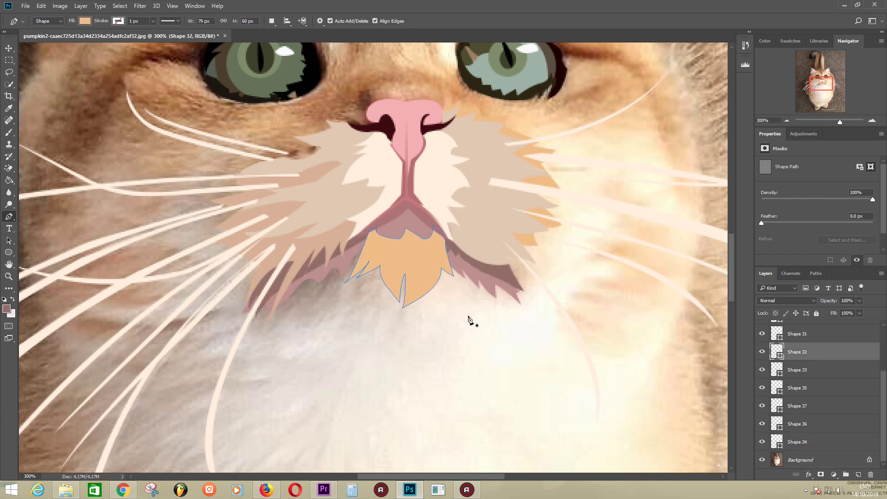
pyautogui.scroll(2, 471, 302)
# - Begin a large jagged fur outline down the left cheek with a curved lower edge
pyautogui.press('i')
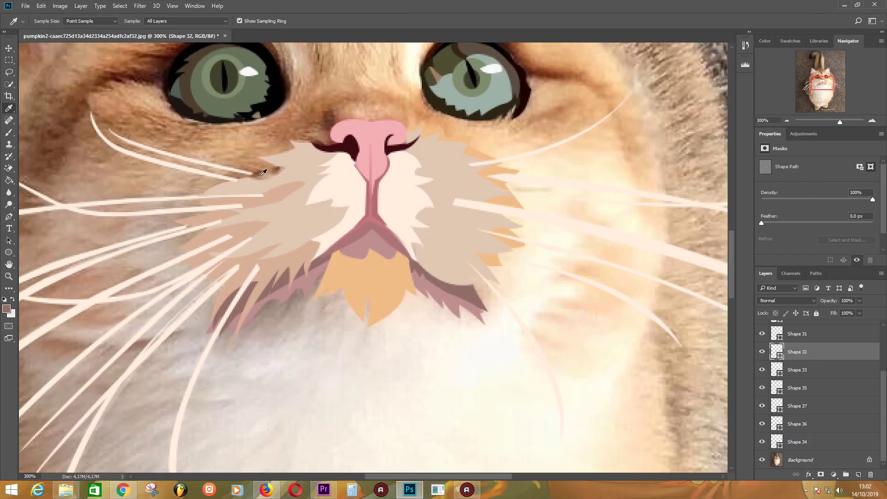
pyautogui.press('p')
pyautogui.hscroll(-2, 164, 235)
pyautogui.click(292, 190)
pyautogui.click(206, 179)
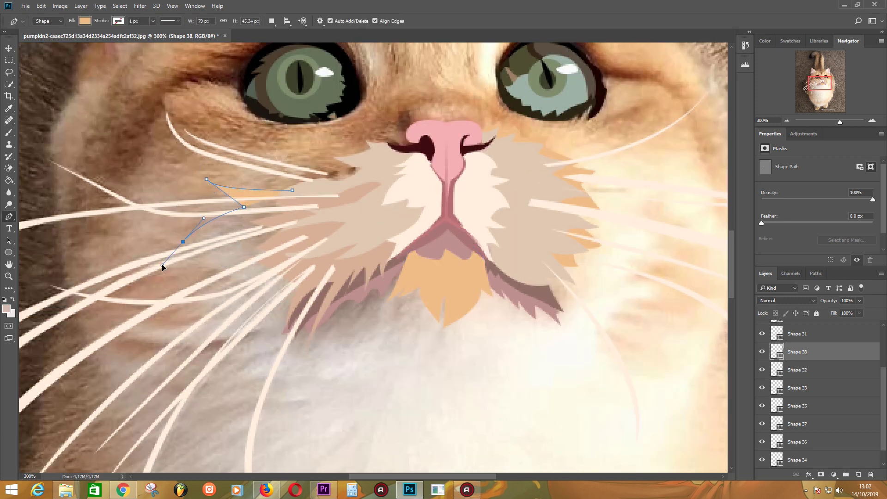
pyautogui.click(183, 242)
pyautogui.click(233, 275)
pyautogui.click(212, 287)
pyautogui.click(250, 290)
pyautogui.click(177, 312)
pyautogui.click(249, 311)
pyautogui.click(113, 325)
pyautogui.moveTo(262, 332); pyautogui.dragTo(360, 296)
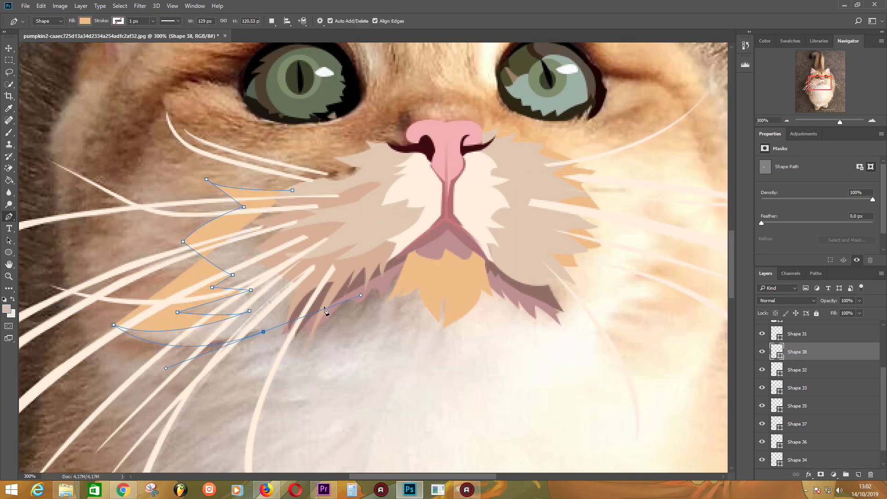
# - Continue the zigzag fur edge along the chin up to the nose and close the shape
pyautogui.click(200, 364)
pyautogui.click(280, 346)
pyautogui.click(228, 380)
pyautogui.moveTo(335, 384); pyautogui.dragTo(348, 370)
pyautogui.moveTo(438, 213); pyautogui.dragTo(373, 383)
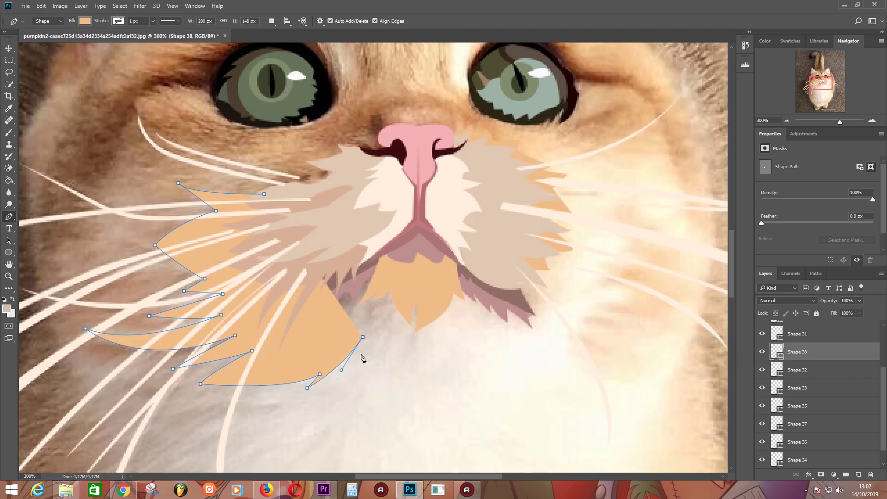
pyautogui.click(360, 363)
pyautogui.click(385, 371)
pyautogui.moveTo(390, 341); pyautogui.dragTo(397, 325)
pyautogui.click(410, 333)
pyautogui.click(415, 378)
pyautogui.click(425, 316)
pyautogui.click(417, 273)
pyautogui.click(380, 235)
pyautogui.click(264, 194)
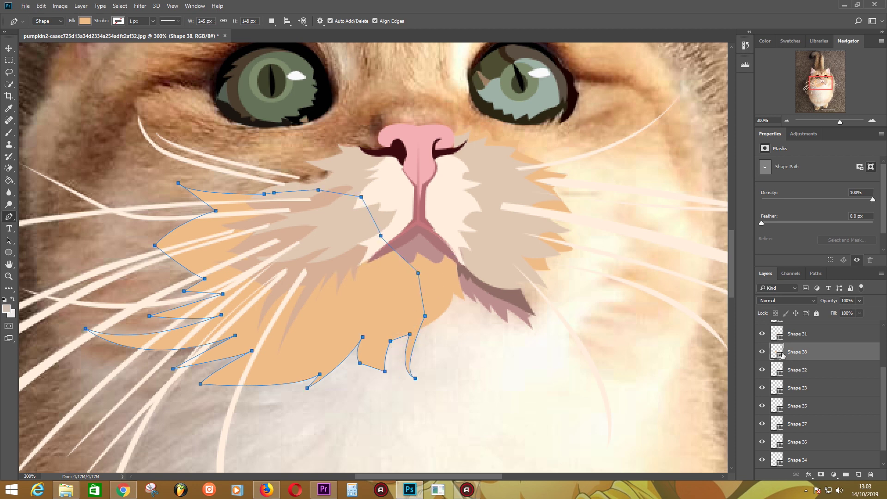
# - Fill the fur patch greyish and move it just above the Background photo
pyautogui.doubleClick(776, 351)
pyautogui.click(623, 318)
pyautogui.click(807, 283)
pyautogui.hotkey('ctrl', 'shift', '[')
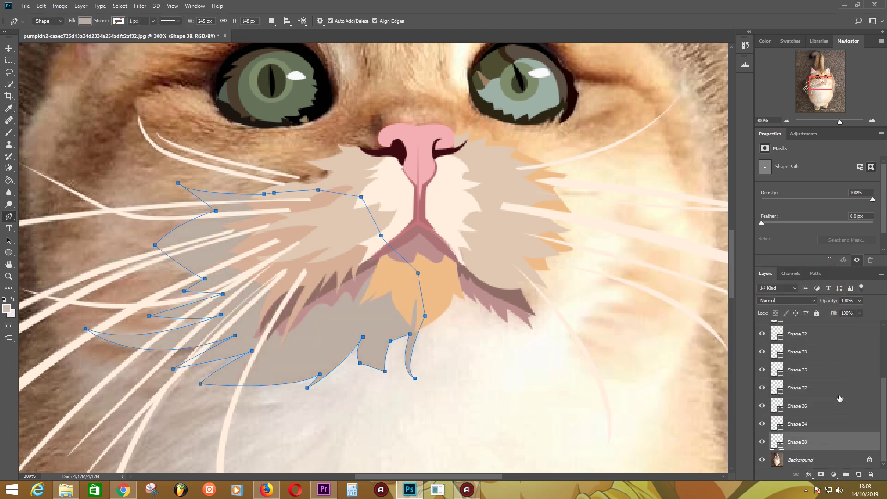
pyautogui.click(813, 459)
# - Begin the chest fur outline below the muzzle with zigzag tufts down the left
pyautogui.scroll(-5, 379, 231)
pyautogui.press('i')
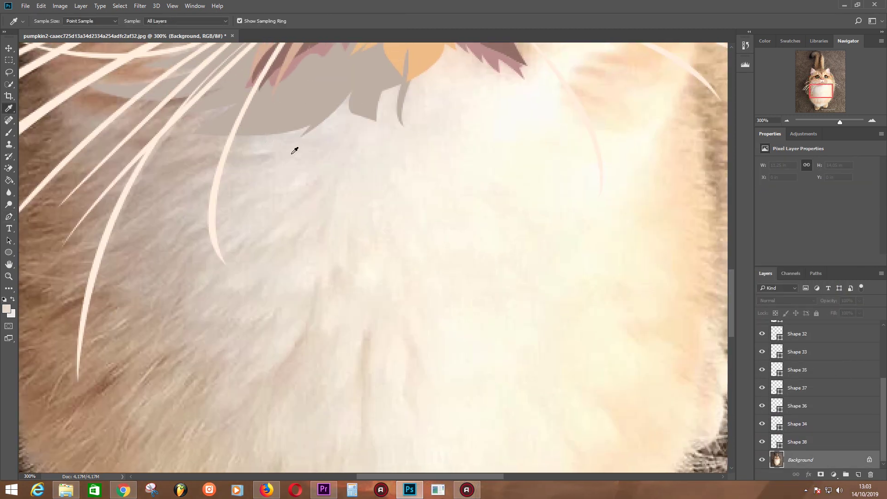
pyautogui.press('p')
pyautogui.click(270, 127)
pyautogui.click(217, 153)
pyautogui.click(296, 150)
pyautogui.click(175, 191)
pyautogui.moveTo(306, 181); pyautogui.dragTo(374, 187)
pyautogui.click(256, 243)
pyautogui.click(310, 222)
pyautogui.click(233, 277)
pyautogui.moveTo(295, 280); pyautogui.dragTo(334, 267)
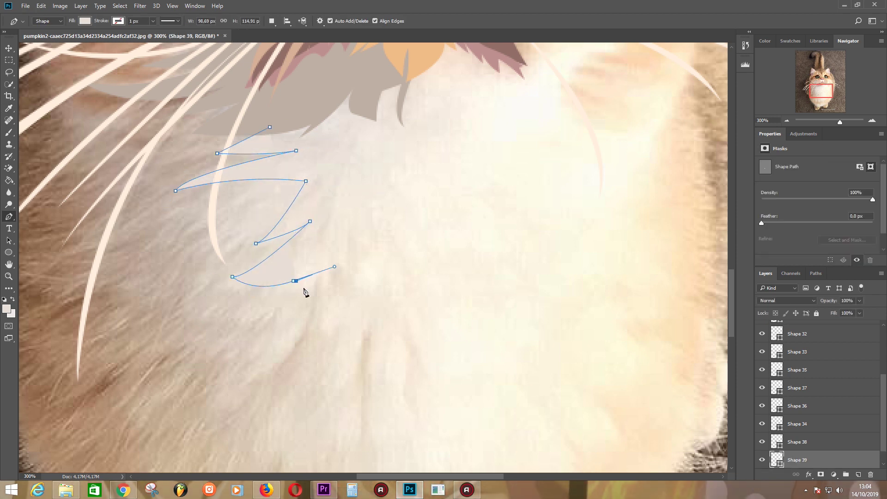
# - Extend the chest outline downward and across the bottom with curved tufts
pyautogui.click(242, 377)
pyautogui.click(319, 287)
pyautogui.click(334, 368)
pyautogui.moveTo(333, 404); pyautogui.dragTo(325, 424)
pyautogui.click(371, 335)
pyautogui.click(378, 456)
pyautogui.moveTo(377, 457); pyautogui.dragTo(321, 297)
pyautogui.moveTo(410, 356); pyautogui.dragTo(466, 367)
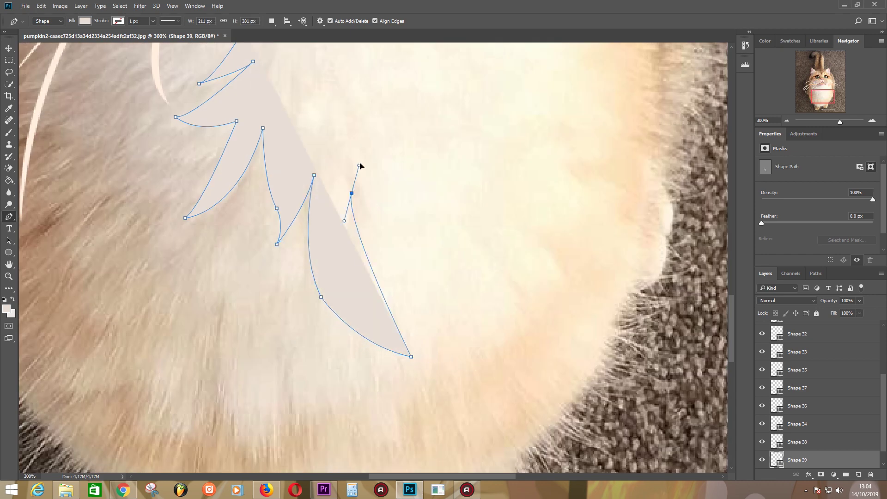
pyautogui.click(351, 193)
pyautogui.click(372, 250)
pyautogui.moveTo(508, 294); pyautogui.dragTo(593, 277)
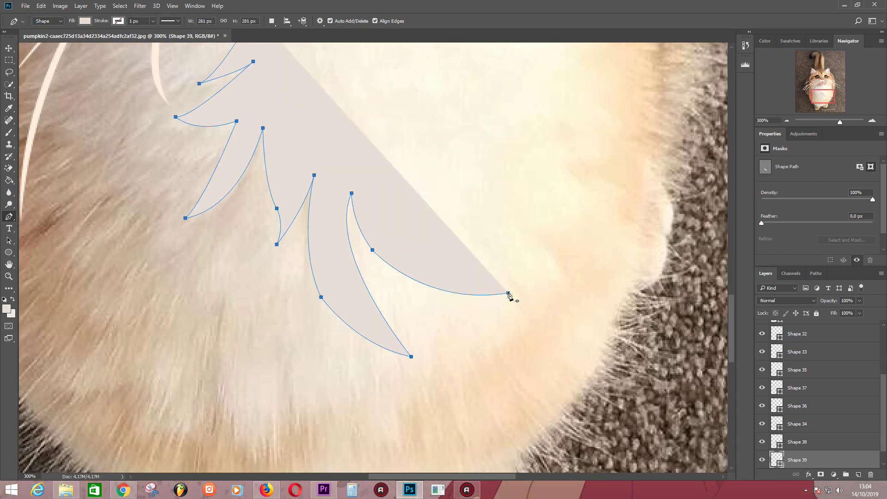
pyautogui.scroll(5, 508, 295)
# - Trace the chest outline up the right side and along the top under the muzzle, closing it
pyautogui.click(493, 366)
pyautogui.click(584, 357)
pyautogui.moveTo(528, 299); pyautogui.dragTo(527, 253)
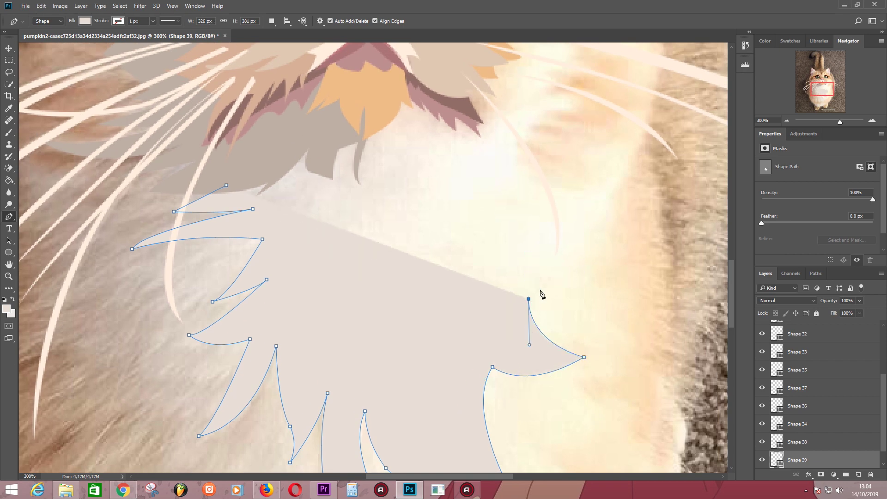
pyautogui.click(600, 224)
pyautogui.moveTo(510, 158); pyautogui.dragTo(598, 95)
pyautogui.click(554, 109)
pyautogui.click(491, 139)
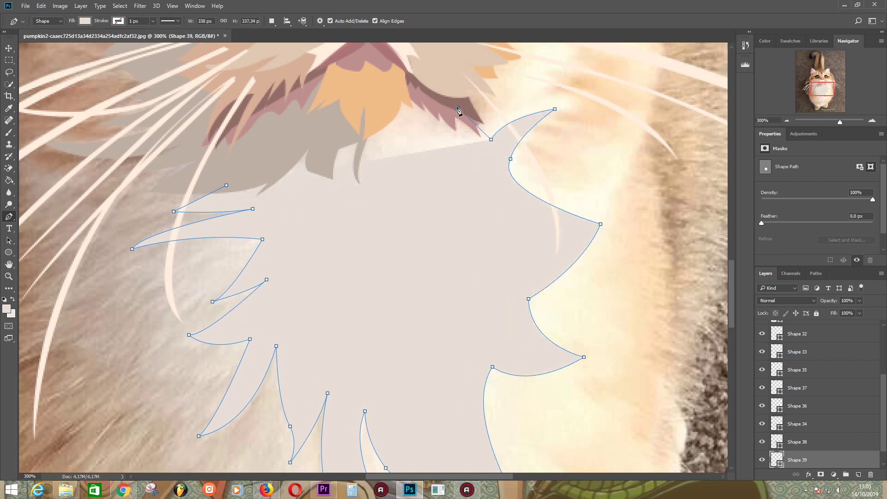
pyautogui.click(529, 109)
pyautogui.click(470, 112)
pyautogui.click(398, 80)
pyautogui.click(316, 110)
pyautogui.click(241, 151)
pyautogui.click(227, 185)
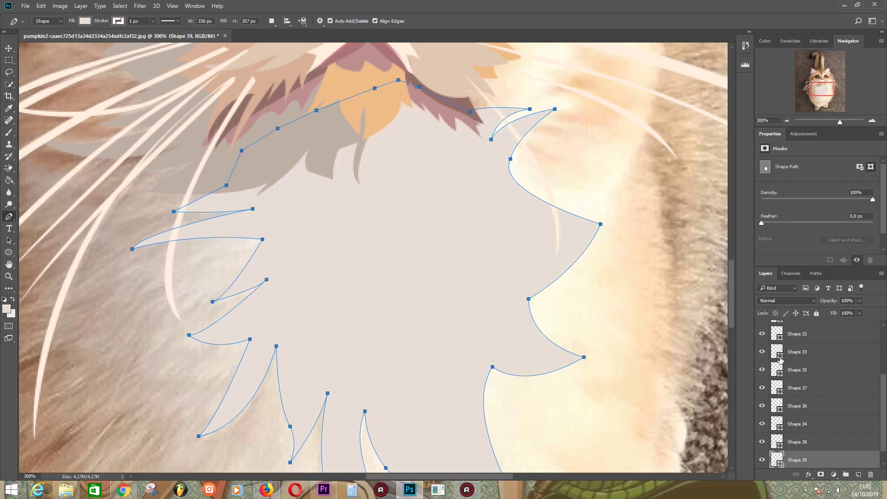
# - Fill the chest shape cream and toggle the cat photo off and on to check it
pyautogui.doubleClick(777, 459)
pyautogui.click(808, 281)
pyautogui.hotkey('ctrl', '1')
pyautogui.click(762, 459)
pyautogui.click(762, 462)
pyautogui.click(762, 462)
pyautogui.click(762, 462)
pyautogui.click(762, 460)
pyautogui.scroll(2, 431, 391)
# - Begin Shape 40 beside the muzzle, tracing up the right muzzle edge onto the cheek
pyautogui.press('i')
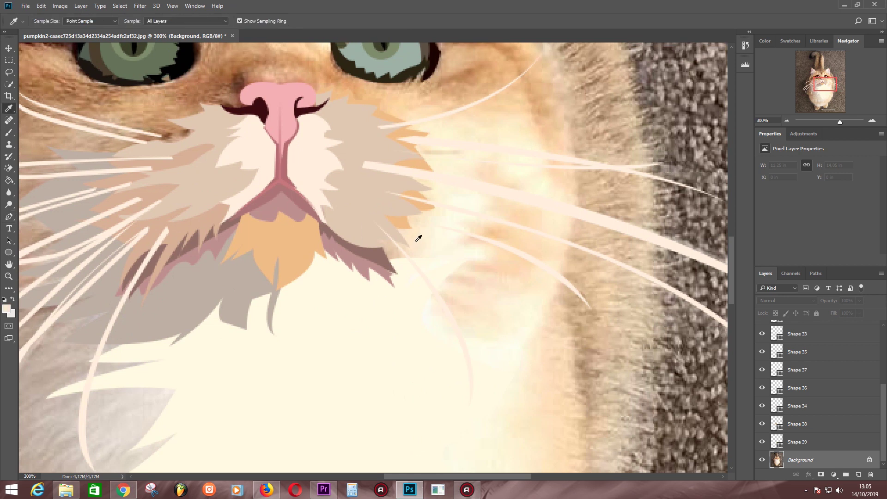
pyautogui.press('p')
pyautogui.click(383, 262)
pyautogui.click(425, 222)
pyautogui.click(449, 217)
pyautogui.moveTo(421, 171); pyautogui.dragTo(396, 157)
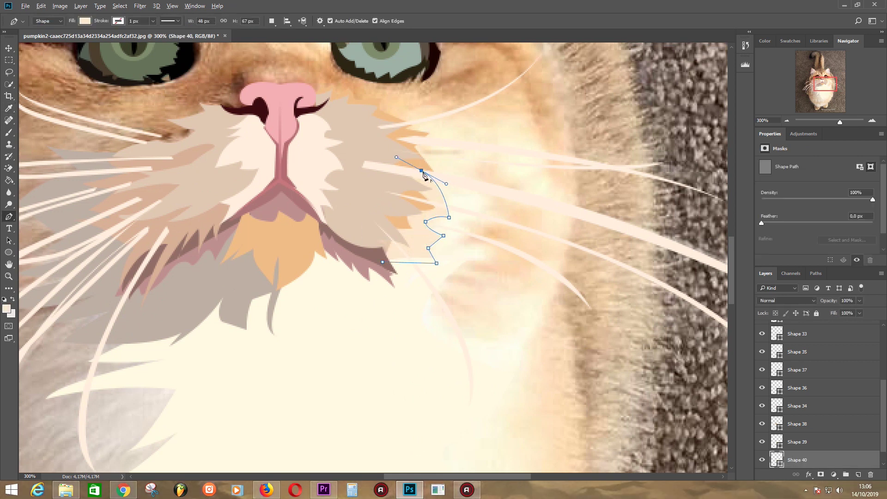
pyautogui.hotkey('ctrl', 'z')
pyautogui.click(444, 193)
pyautogui.click(480, 192)
pyautogui.click(464, 162)
pyautogui.click(501, 147)
pyautogui.moveTo(474, 133); pyautogui.dragTo(483, 137)
# - Curve Shape 40 toward the eye, then trace down the muzzle and close it
pyautogui.moveTo(432, 118)
pyautogui.mouseDown()
pyautogui.moveTo(449, 118)
pyautogui.moveTo(419, 88)
pyautogui.mouseUp()
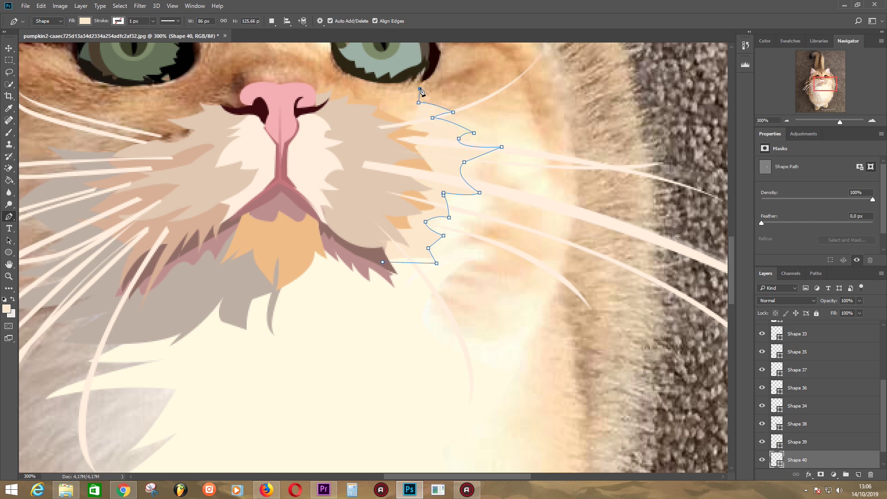
pyautogui.moveTo(356, 89); pyautogui.dragTo(375, 96)
pyautogui.click(372, 200)
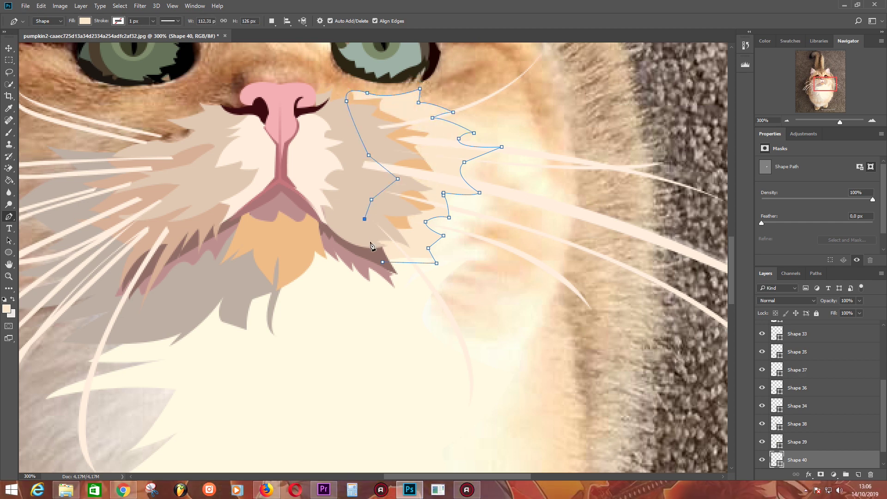
pyautogui.click(366, 218)
pyautogui.click(358, 238)
pyautogui.click(349, 249)
pyautogui.click(383, 262)
pyautogui.moveTo(327, 178); pyautogui.dragTo(327, 33)
pyautogui.scroll(3, 558, 341)
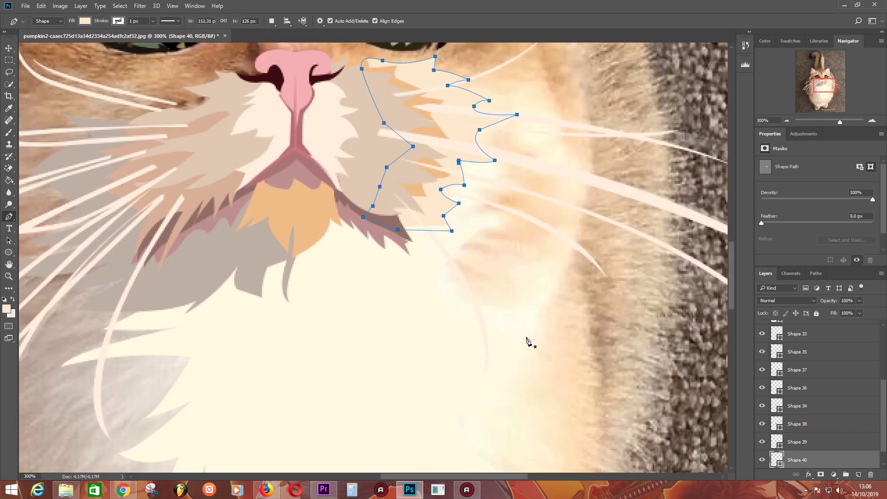
# - Start Shape 41 on the right cheek, tracing points up the cheek's outer edge
pyautogui.keyDown('ctrl'); pyautogui.click(490, 283); pyautogui.keyUp('ctrl')
pyautogui.click(433, 267)
pyautogui.moveTo(513, 312); pyautogui.dragTo(519, 324)
pyautogui.click(530, 300)
pyautogui.click(510, 271)
pyautogui.click(572, 251)
pyautogui.click(565, 225)
pyautogui.click(559, 191)
pyautogui.click(570, 170)
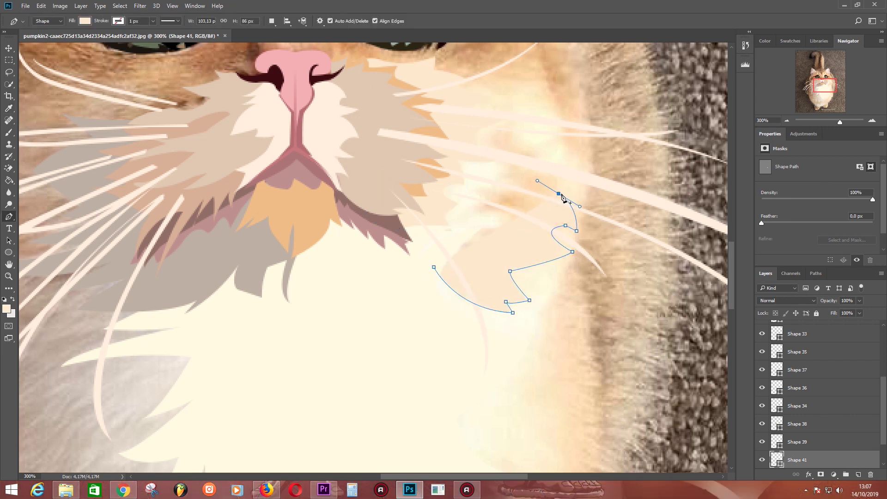
# - Add fur tufts at the top of Shape 41, trace its left side down, and close it
pyautogui.click(534, 149)
pyautogui.click(541, 144)
pyautogui.moveTo(509, 128); pyautogui.dragTo(523, 112)
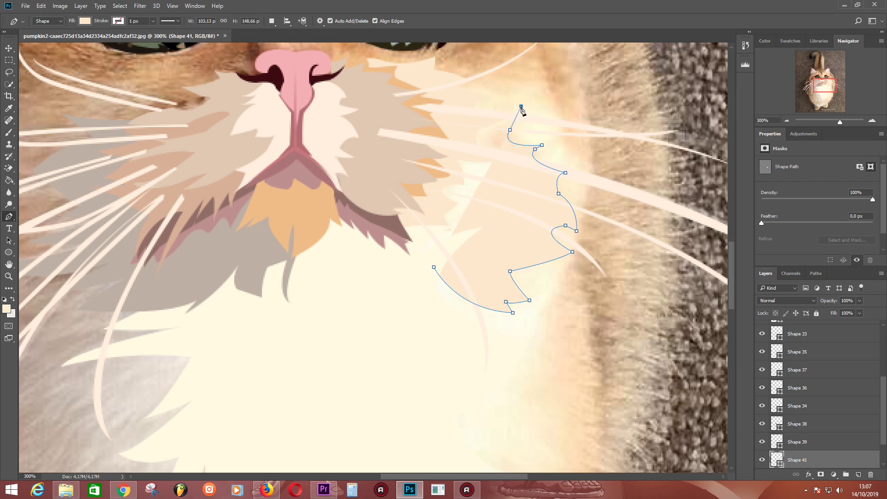
pyautogui.click(490, 92)
pyautogui.click(453, 79)
pyautogui.click(402, 119)
pyautogui.click(395, 149)
pyautogui.click(391, 179)
pyautogui.click(371, 191)
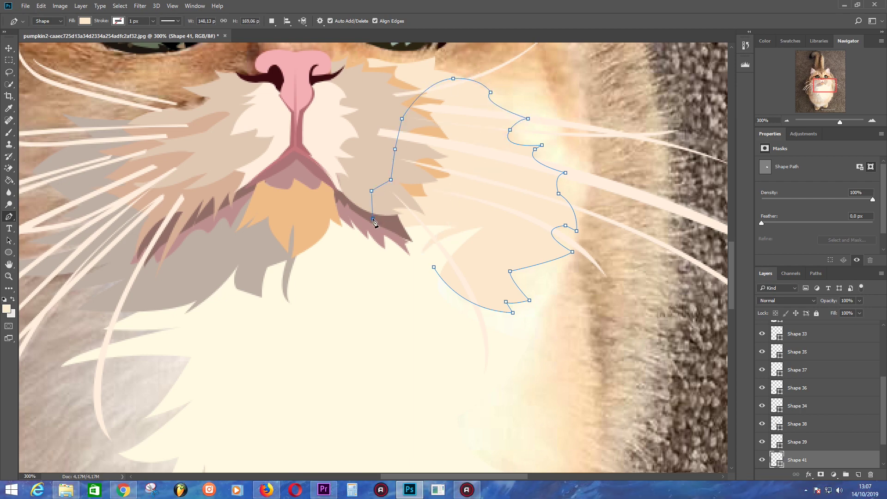
pyautogui.scroll(-2, 291, 233)
pyautogui.hscroll(2, 200, 287)
pyautogui.scroll(-5, 200, 287)
pyautogui.click(763, 462)
# - Set a white fill and begin Shape 42 with zigzag fur points down the right chest
pyautogui.press('d')
pyautogui.press('x')
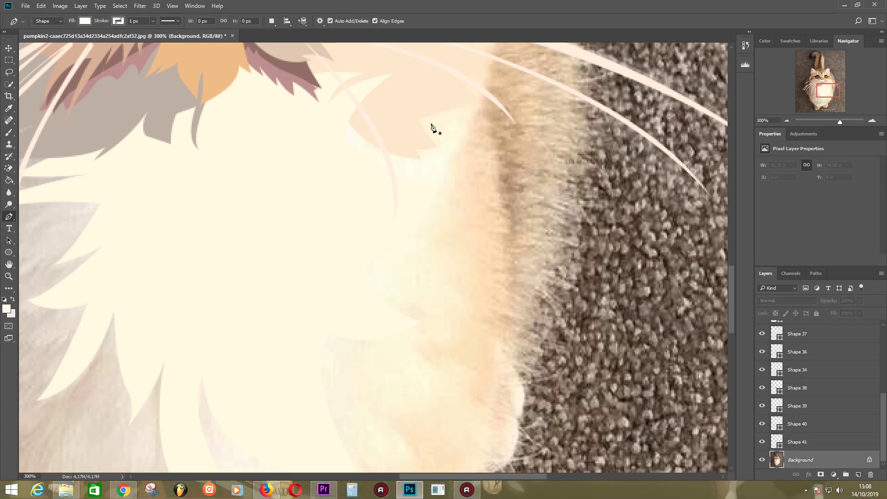
pyautogui.click(353, 100)
pyautogui.click(453, 142)
pyautogui.click(472, 134)
pyautogui.moveTo(434, 162); pyautogui.dragTo(441, 162)
pyautogui.click(454, 204)
pyautogui.click(416, 238)
pyautogui.moveTo(451, 267); pyautogui.dragTo(486, 273)
pyautogui.click(395, 283)
pyautogui.click(429, 281)
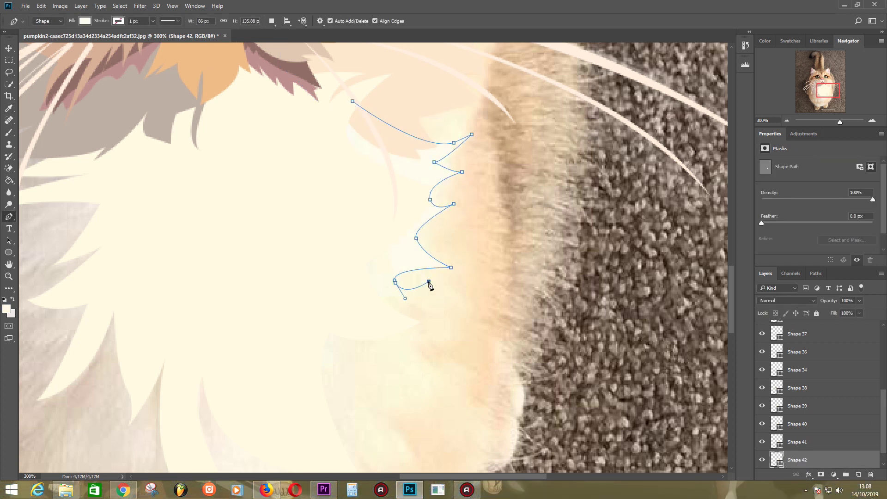
pyautogui.click(385, 312)
# - Extend Shape 42 with curved tufts along the lower right chest
pyautogui.scroll(-2, 446, 297)
pyautogui.hscroll(-3, 446, 297)
pyautogui.click(550, 281)
pyautogui.moveTo(503, 297); pyautogui.dragTo(489, 291)
pyautogui.moveTo(534, 368); pyautogui.dragTo(571, 389)
pyautogui.click(557, 367)
pyautogui.click(484, 373)
pyautogui.click(511, 414)
pyautogui.scroll(-2, 394, 437)
pyautogui.moveTo(400, 330); pyautogui.dragTo(369, 307)
# - Trace Shape 42's left side up and along the top, closing the right chest fur
pyautogui.click(412, 384)
pyautogui.moveTo(282, 280); pyautogui.dragTo(293, 174)
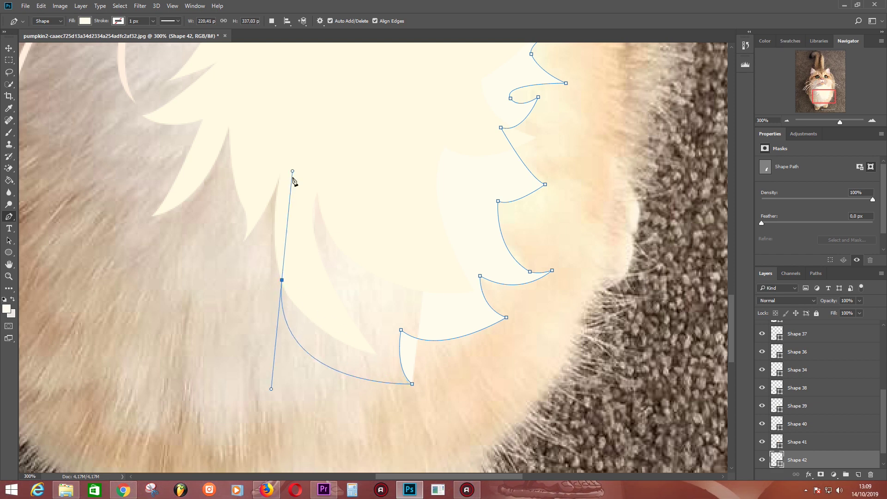
pyautogui.click(266, 327)
pyautogui.moveTo(250, 219); pyautogui.dragTo(278, 167)
pyautogui.click(298, 137)
pyautogui.click(364, 277)
pyautogui.click(406, 160)
pyautogui.click(421, 114)
pyautogui.click(456, 91)
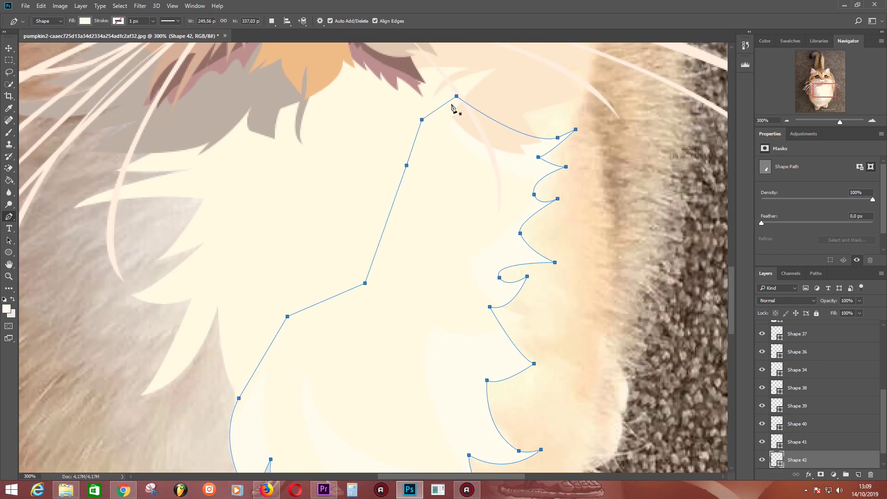
# - Sample a colour from the photo and begin Shape 43's outline on the left chest
pyautogui.press('i')
pyautogui.click(423, 275)
pyautogui.press('p')
pyautogui.click(406, 234)
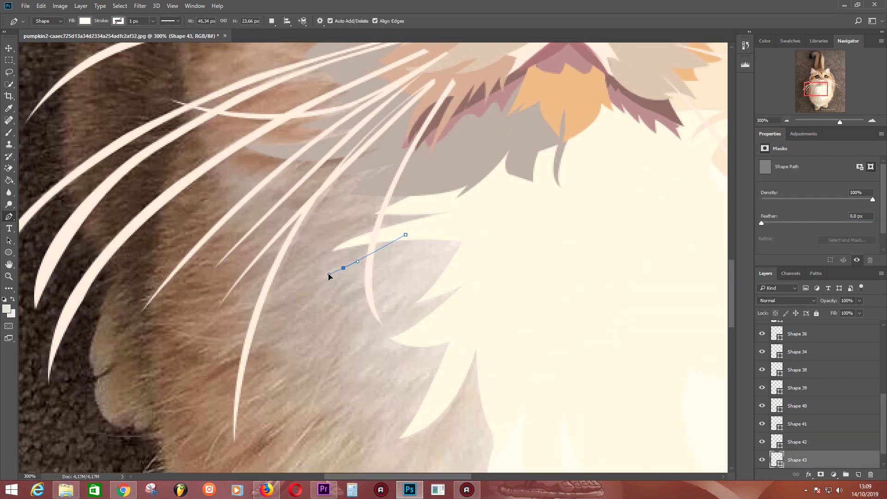
pyautogui.click(317, 277)
pyautogui.click(394, 253)
pyautogui.click(339, 292)
pyautogui.click(429, 255)
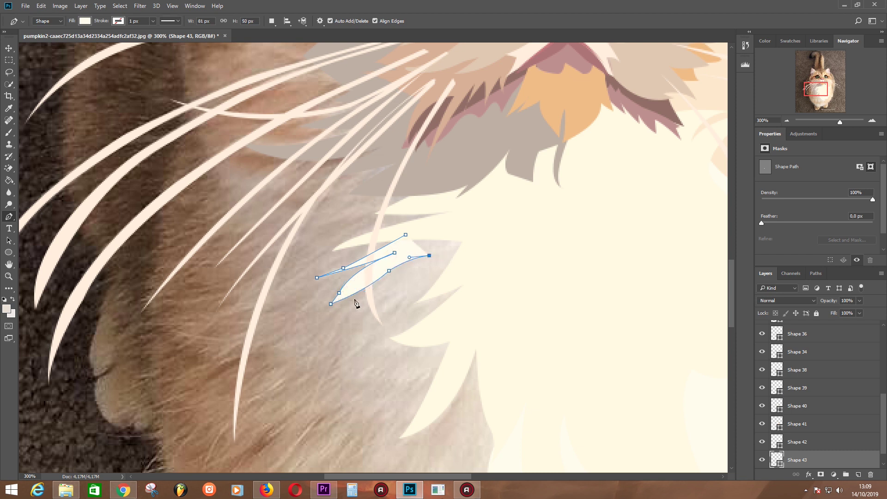
pyautogui.moveTo(381, 282)
pyautogui.mouseDown()
pyautogui.moveTo(369, 300)
pyautogui.moveTo(403, 288)
pyautogui.mouseUp()
# - Shape curved fur tufts continuing down the left chest outline of Shape 43
pyautogui.moveTo(342, 360); pyautogui.dragTo(379, 293)
pyautogui.click(407, 296)
pyautogui.click(394, 311)
pyautogui.moveTo(369, 331); pyautogui.dragTo(359, 339)
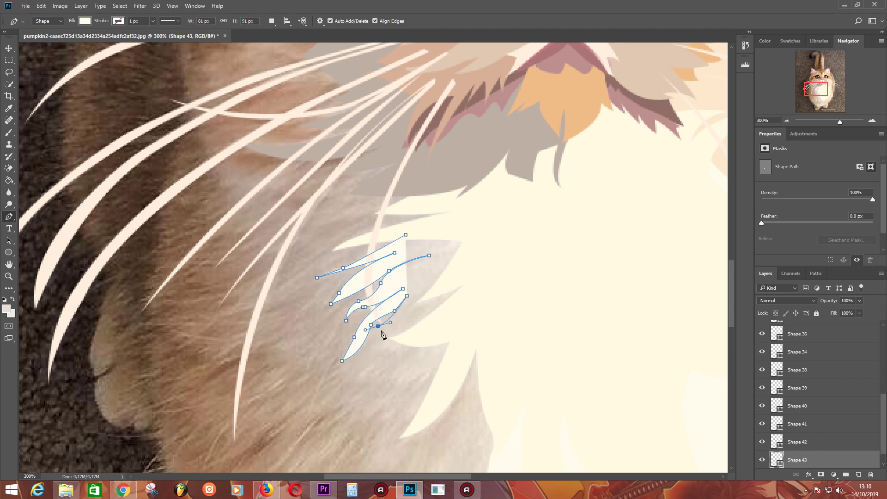
pyautogui.moveTo(415, 313); pyautogui.dragTo(420, 311)
pyautogui.click(367, 345)
pyautogui.click(413, 348)
pyautogui.moveTo(349, 375)
pyautogui.mouseDown()
pyautogui.moveTo(366, 376)
pyautogui.moveTo(357, 437)
pyautogui.mouseUp()
pyautogui.click(425, 378)
# - Extend Shape 43 toward the bottom, adding tuft points along its bottom edge
pyautogui.scroll(-3, 425, 376)
pyautogui.click(432, 382)
pyautogui.scroll(-3, 432, 405)
pyautogui.click(432, 347)
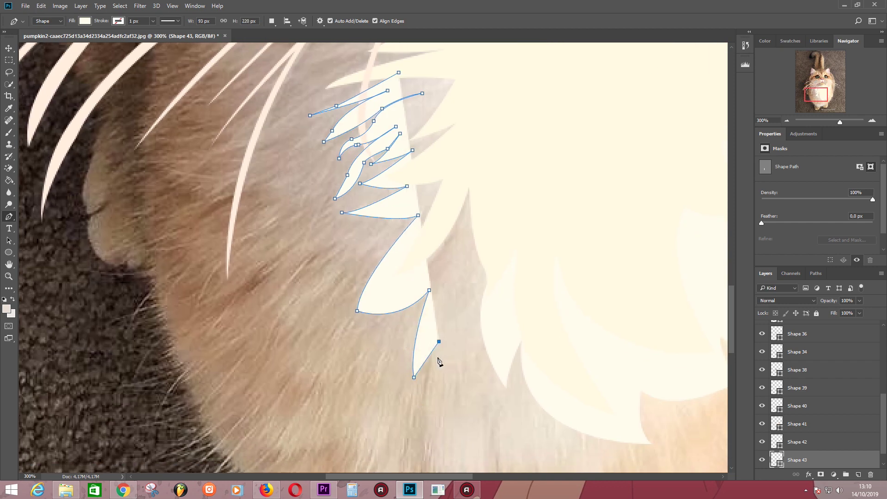
pyautogui.scroll(-3, 439, 346)
pyautogui.click(396, 297)
pyautogui.moveTo(433, 408); pyautogui.dragTo(440, 419)
pyautogui.click(462, 435)
pyautogui.click(475, 355)
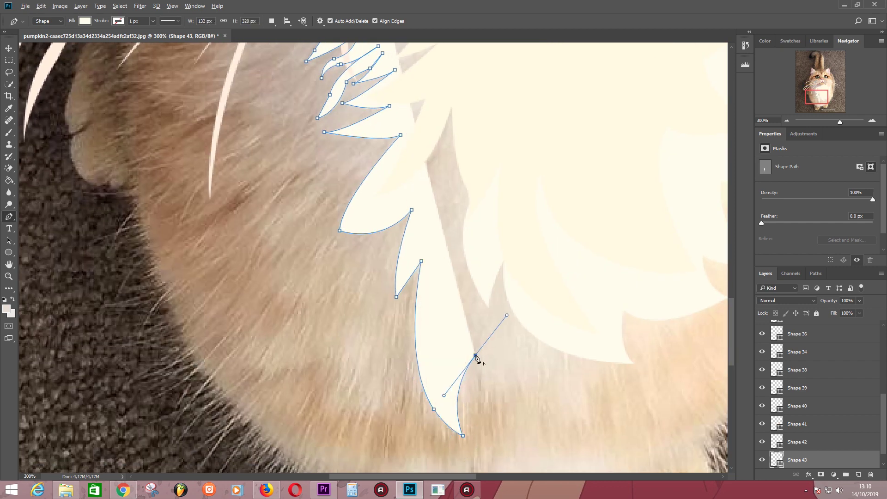
pyautogui.click(528, 405)
pyautogui.moveTo(594, 428); pyautogui.dragTo(639, 434)
# - Fix the lower-right corner of Shape 43, then trace back up and close it
pyautogui.hotkey('ctrl', 'z')
pyautogui.click(540, 373)
pyautogui.click(599, 428)
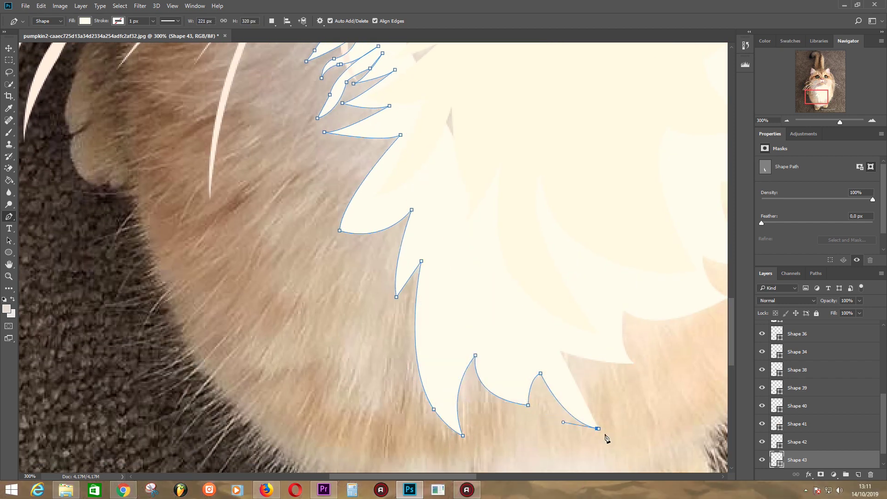
pyautogui.moveTo(636, 352); pyautogui.dragTo(688, 349)
pyautogui.hscroll(5, 635, 352)
pyautogui.click(578, 322)
pyautogui.click(505, 301)
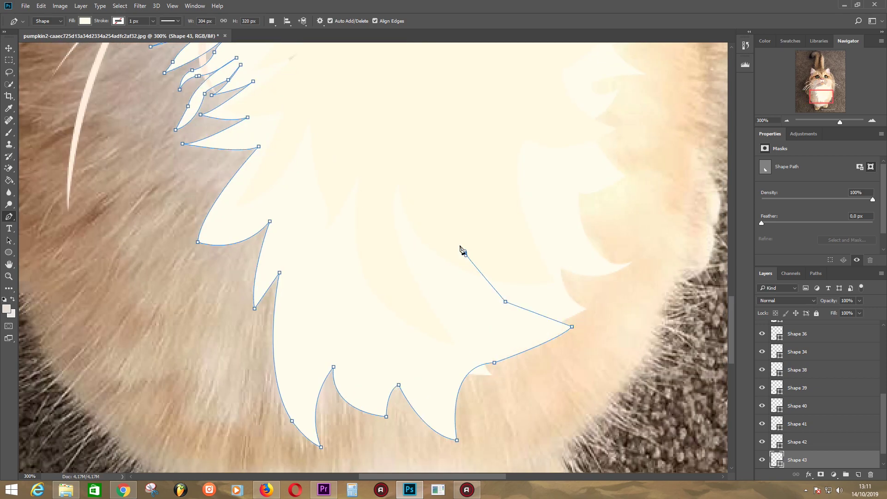
pyautogui.scroll(3, 460, 250)
pyautogui.click(410, 219)
pyautogui.click(368, 165)
# - Confirm the fill colour of Shape 43, then zoom out and deselect it
pyautogui.doubleClick(777, 460)
pyautogui.press('Return')
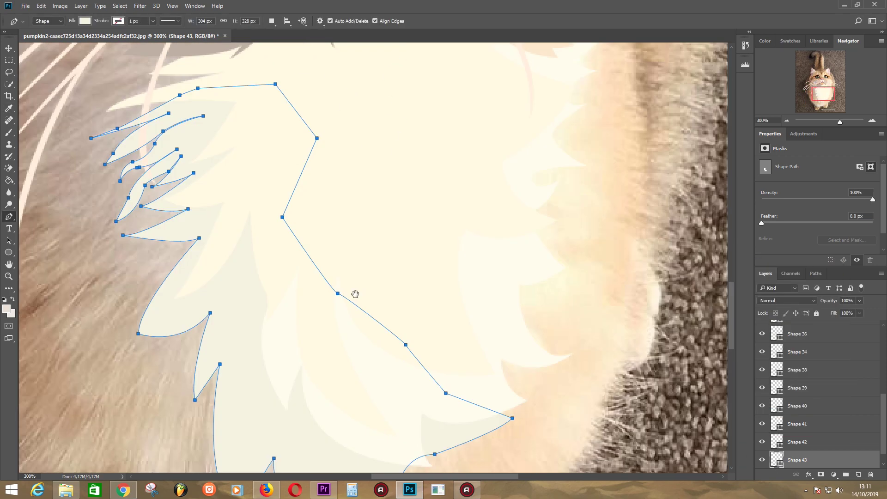
pyautogui.hotkey('ctrl', '-')
pyautogui.hotkey('ctrl', '-')
pyautogui.hotkey('ctrl', '-')
pyautogui.click(762, 461)
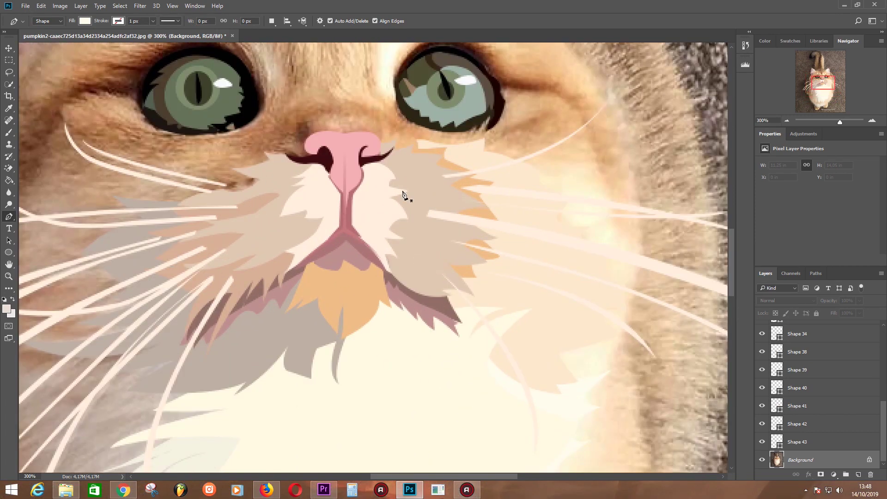
# - Zoom in and draw a curved brown shape over the top of the nose
pyautogui.hotkey('ctrl', '+')
pyautogui.click(301, 159)
pyautogui.moveTo(315, 139); pyautogui.dragTo(338, 140)
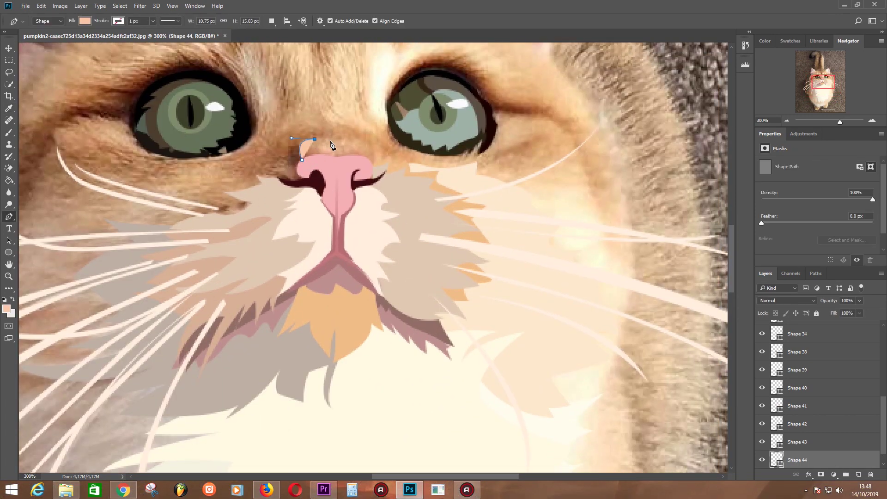
pyautogui.moveTo(366, 147); pyautogui.dragTo(354, 156)
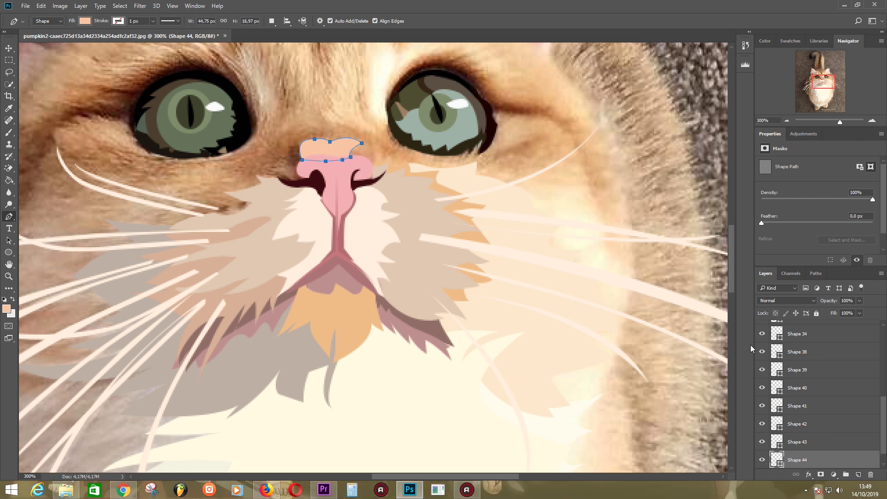
pyautogui.hotkey('alt', '[')
# - Draw two more nose-bridge shapes, giving the second a darker brown fill
pyautogui.click(372, 164)
pyautogui.moveTo(360, 143); pyautogui.dragTo(342, 141)
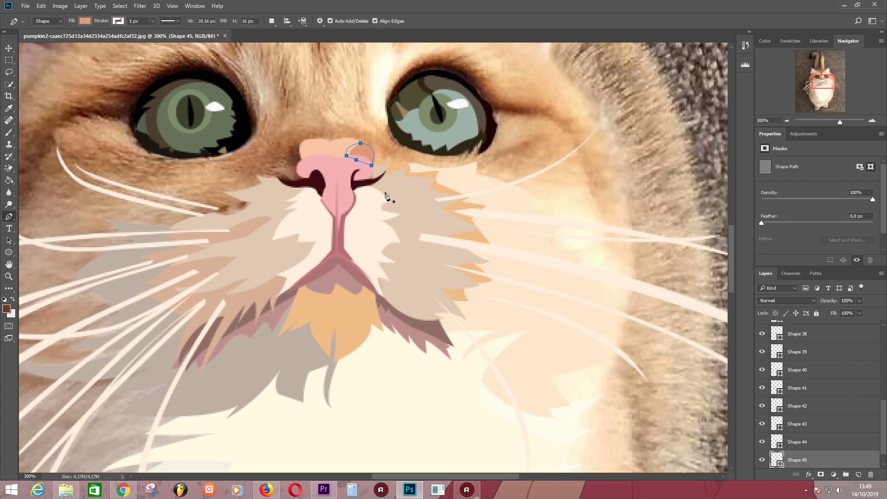
pyautogui.hotkey('alt', '[')
pyautogui.click(299, 168)
pyautogui.click(288, 156)
pyautogui.moveTo(302, 148); pyautogui.dragTo(314, 160)
pyautogui.doubleClick(776, 459)
pyautogui.click(295, 155)
pyautogui.press('Return')
# - Add a small dark shape beside the nose and begin one above the left nostril
pyautogui.hotkey('alt', '[')
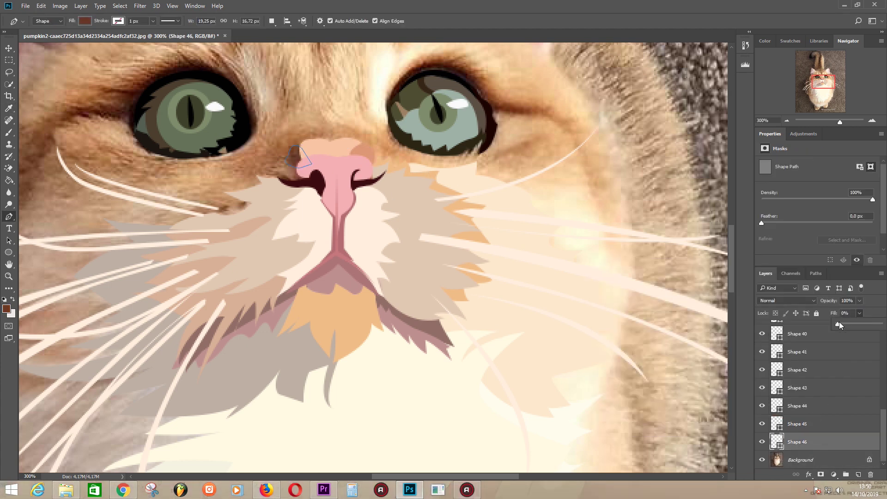
pyautogui.click(293, 182)
pyautogui.moveTo(291, 162); pyautogui.dragTo(306, 154)
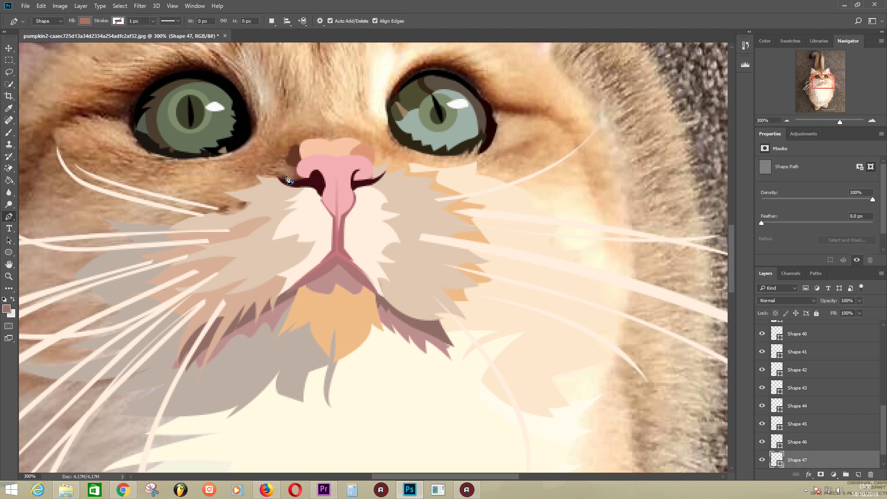
pyautogui.click(292, 183)
pyautogui.click(276, 180)
pyautogui.click(267, 172)
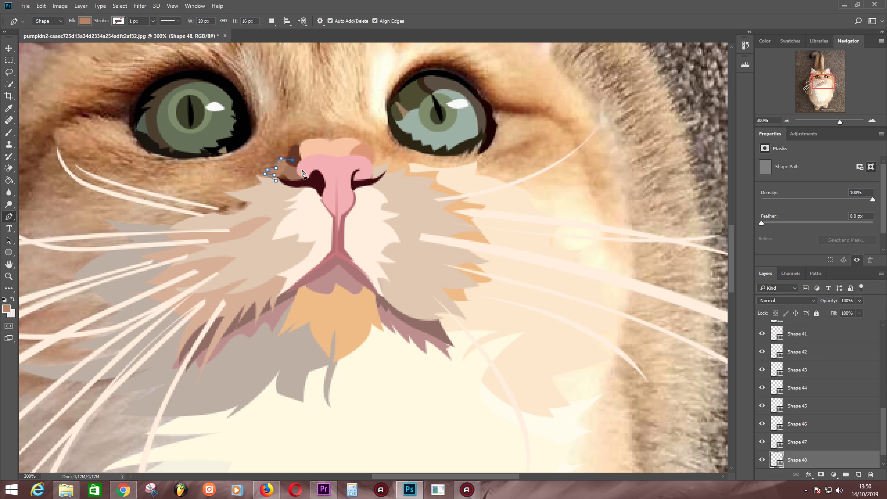
# - Outline a shaded cheek patch shape under the left eye
pyautogui.moveTo(308, 187)
pyautogui.mouseDown()
pyautogui.moveTo(315, 213)
pyautogui.moveTo(390, 184)
pyautogui.mouseUp()
pyautogui.click(383, 187)
pyautogui.click(341, 178)
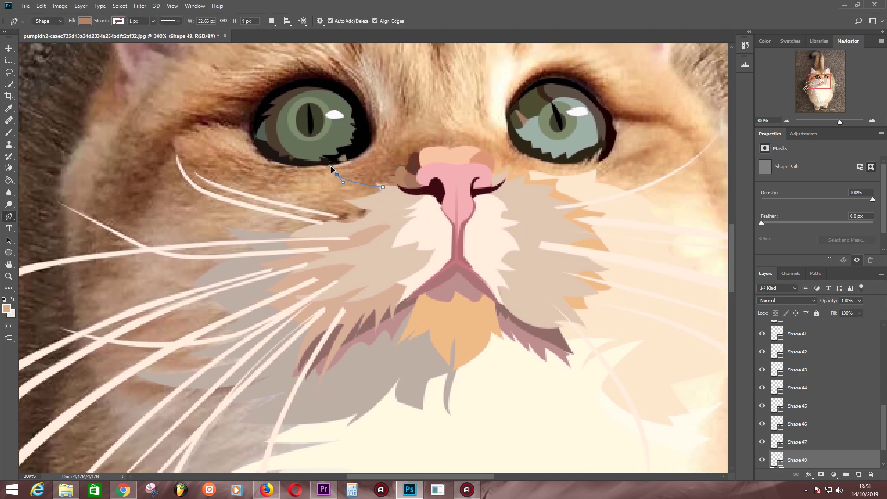
pyautogui.click(300, 175)
pyautogui.moveTo(276, 183); pyautogui.dragTo(260, 195)
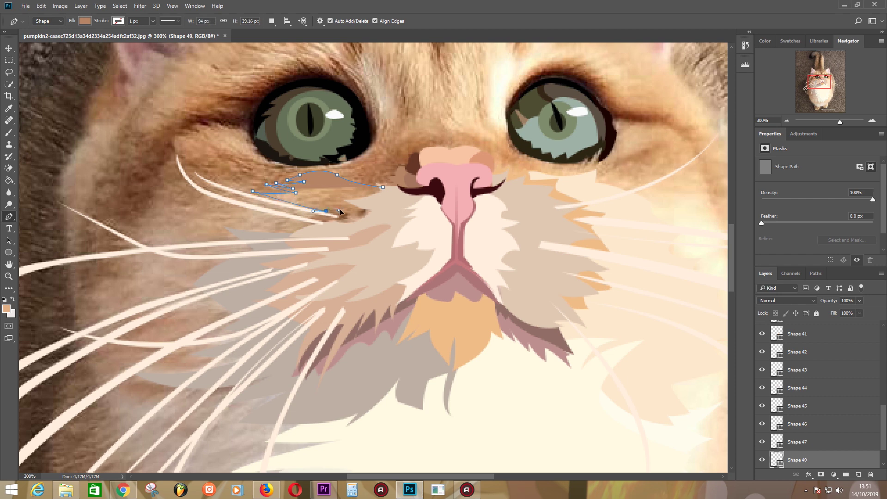
pyautogui.click(290, 225)
pyautogui.click(372, 220)
pyautogui.click(387, 210)
pyautogui.click(382, 186)
pyautogui.moveTo(422, 209); pyautogui.dragTo(362, 226)
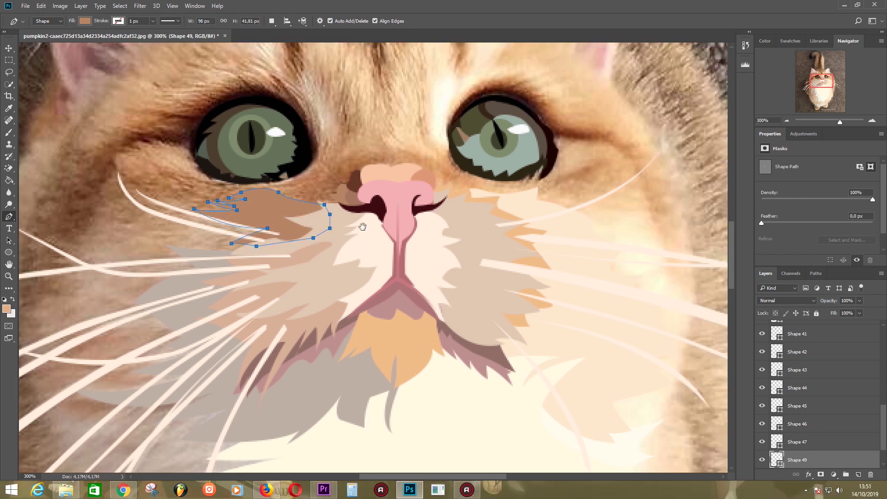
# - Sample a brown from the photo and draw a shape between the eyes across the nose bridge
pyautogui.press('i')
pyautogui.click(317, 183)
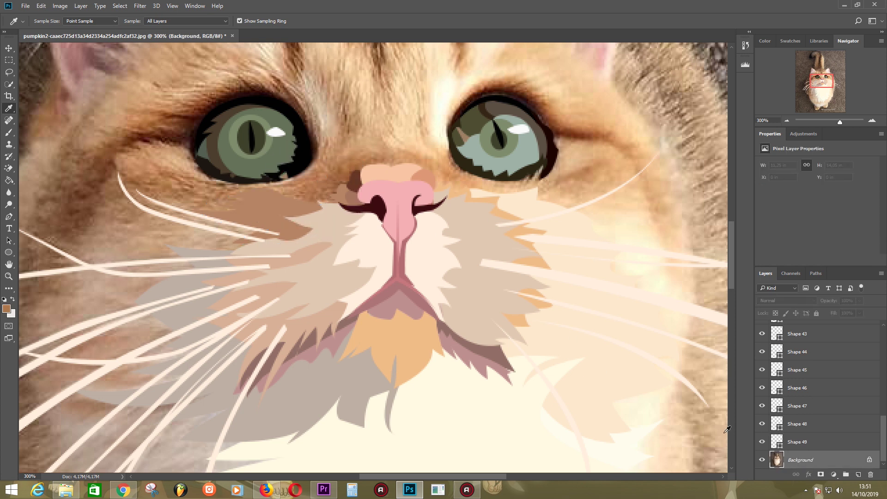
pyautogui.press('p')
pyautogui.click(383, 156)
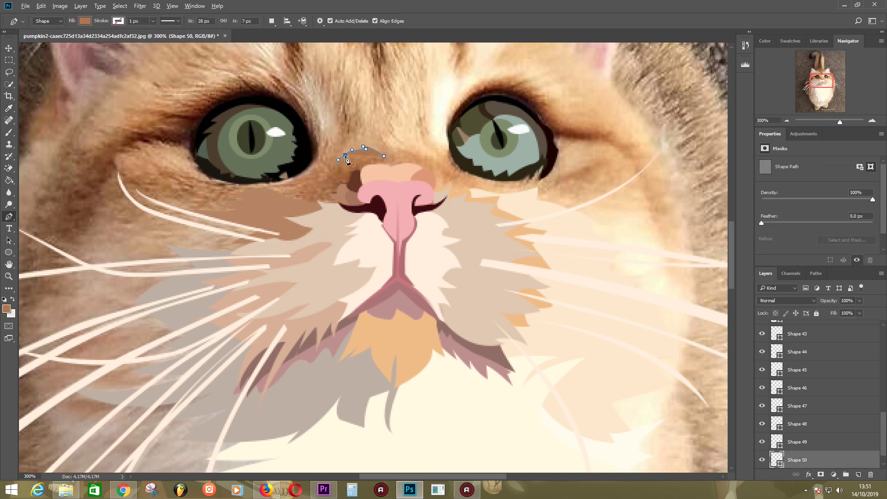
pyautogui.click(338, 161)
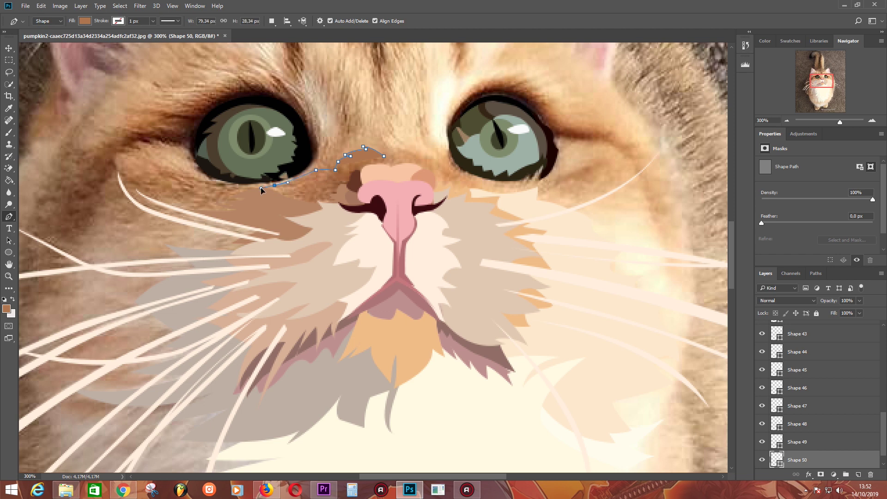
pyautogui.moveTo(304, 202); pyautogui.dragTo(327, 202)
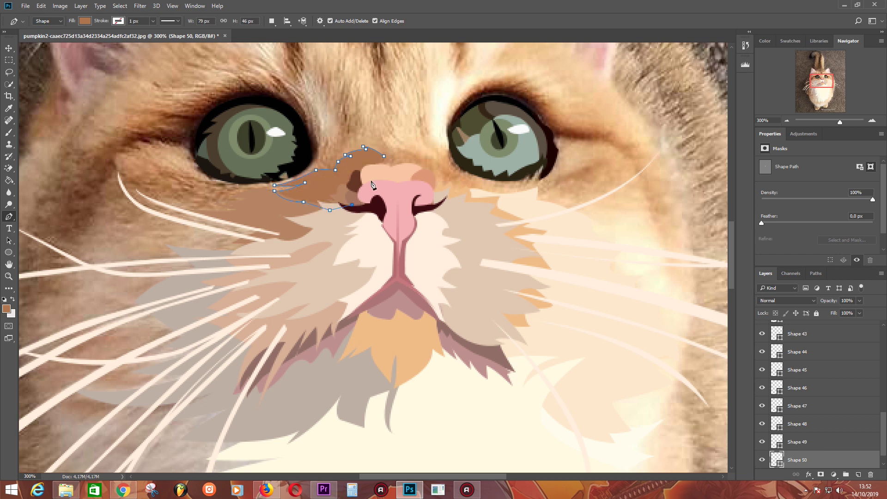
# - Sample tan and draw a shape from the nose toward the right eye, then pick a light tan
pyautogui.press('i')
pyautogui.scroll(1, 367, 238)
pyautogui.hscroll(2, 366, 238)
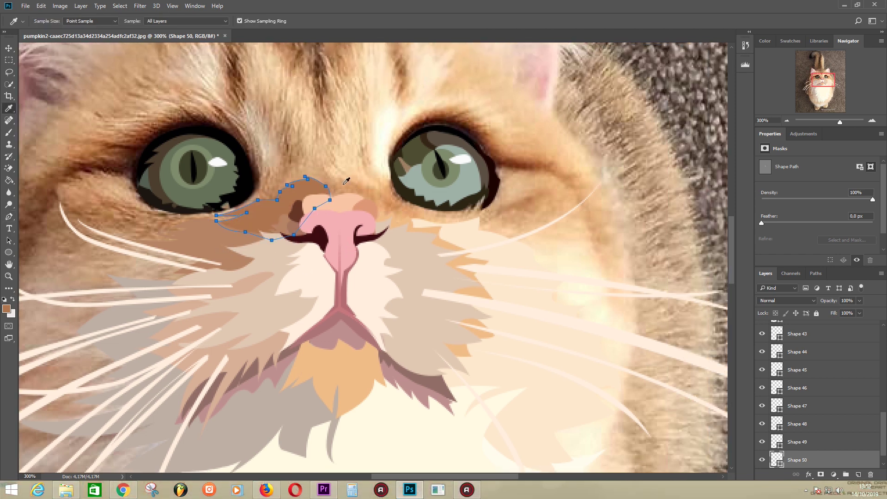
pyautogui.press('p')
pyautogui.click(328, 188)
pyautogui.moveTo(354, 180)
pyautogui.mouseDown()
pyautogui.moveTo(408, 206)
pyautogui.moveTo(364, 228)
pyautogui.mouseUp()
pyautogui.hscroll(-5, 420, 250)
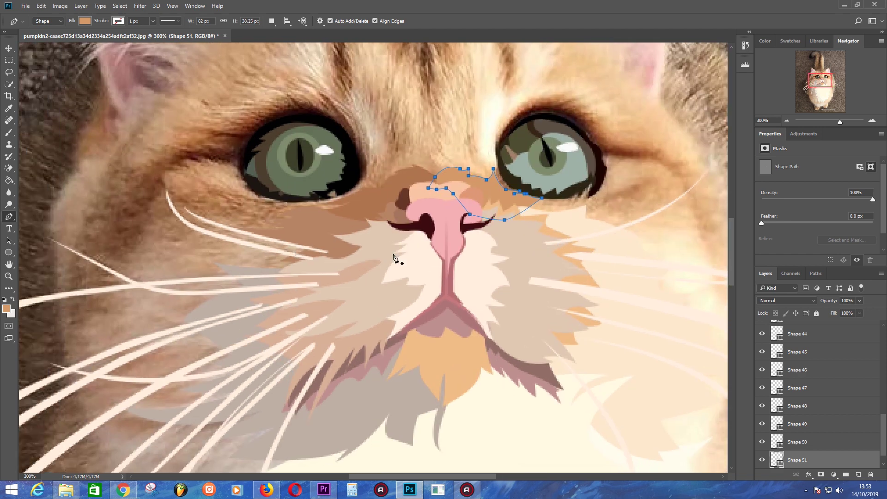
pyautogui.press('i')
pyautogui.hotkey('alt', ',')
pyautogui.click(327, 199)
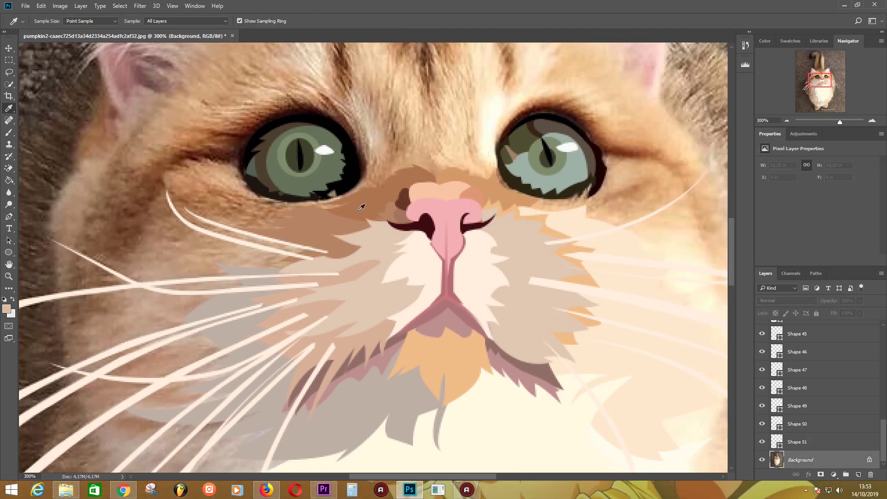
# - Draw a curved shape along the lower lid under the left eye
pyautogui.press('p')
pyautogui.moveTo(343, 196); pyautogui.dragTo(336, 190)
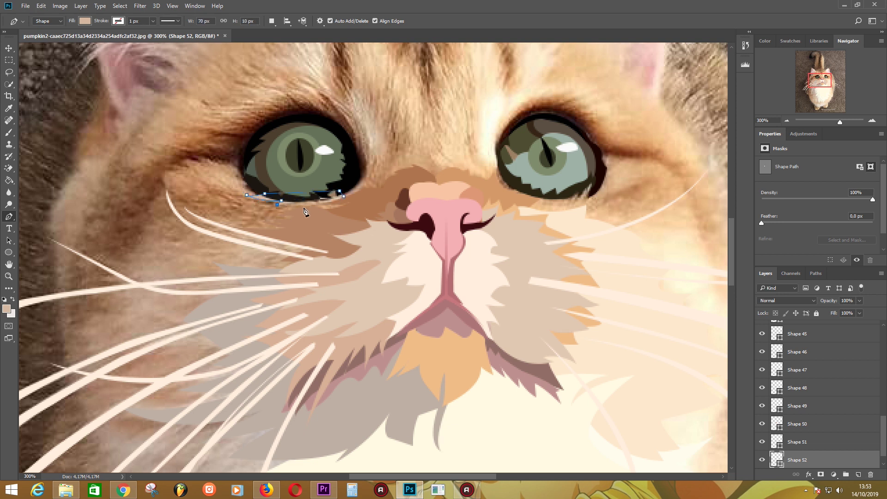
pyautogui.moveTo(306, 209); pyautogui.dragTo(334, 216)
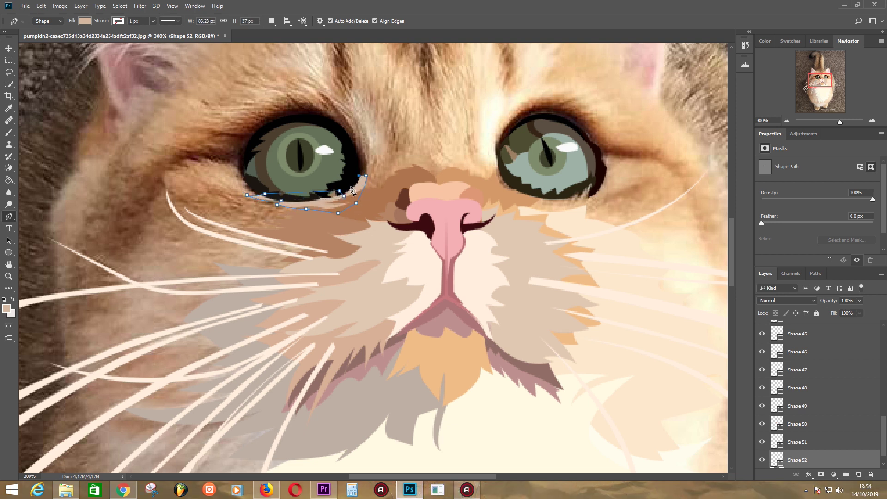
pyautogui.scroll(-3, 351, 259)
pyautogui.scroll(5, 356, 322)
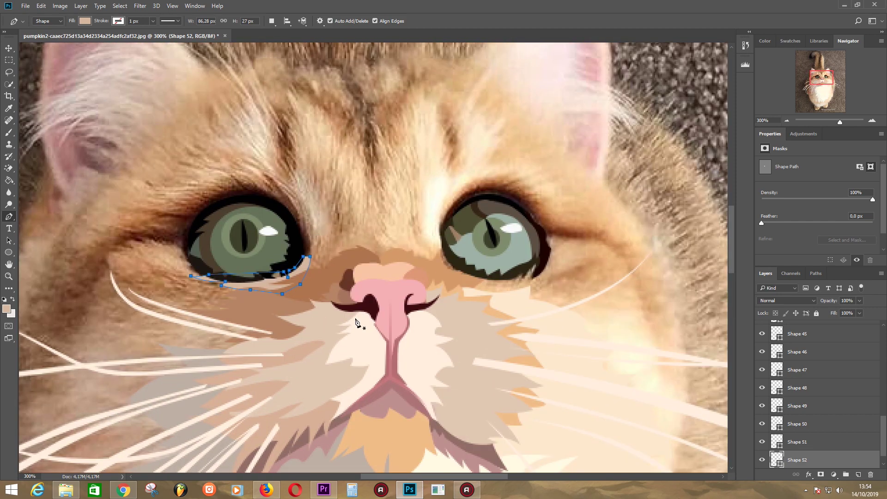
# - Sample dark brown from the eye rim and draw spiky lashes around the left eye
pyautogui.press('Escape')
pyautogui.click(307, 237)
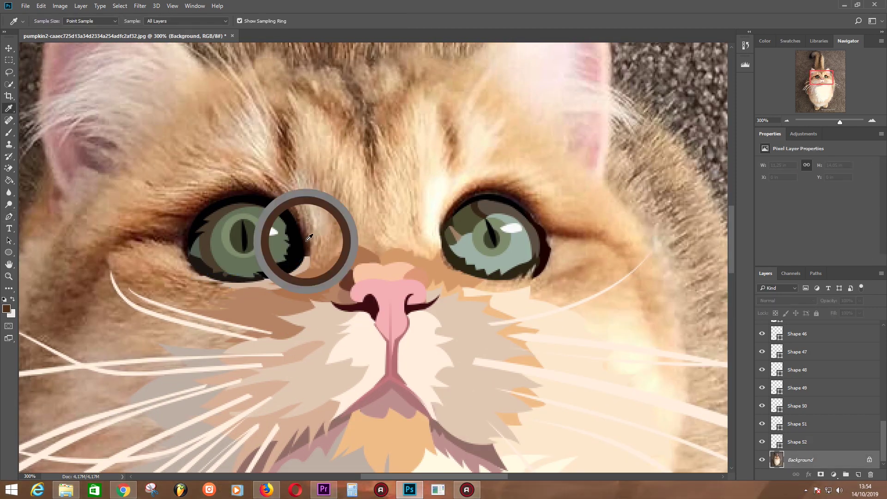
pyautogui.click(308, 256)
pyautogui.click(260, 171)
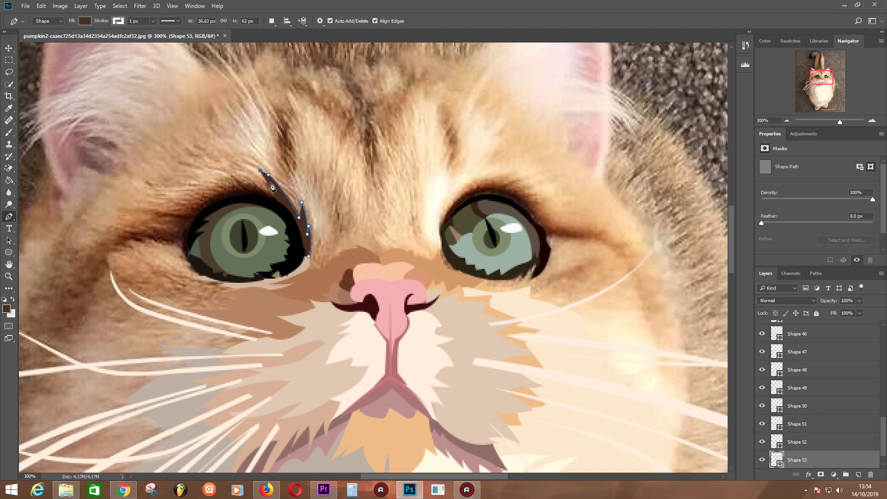
pyautogui.click(229, 182)
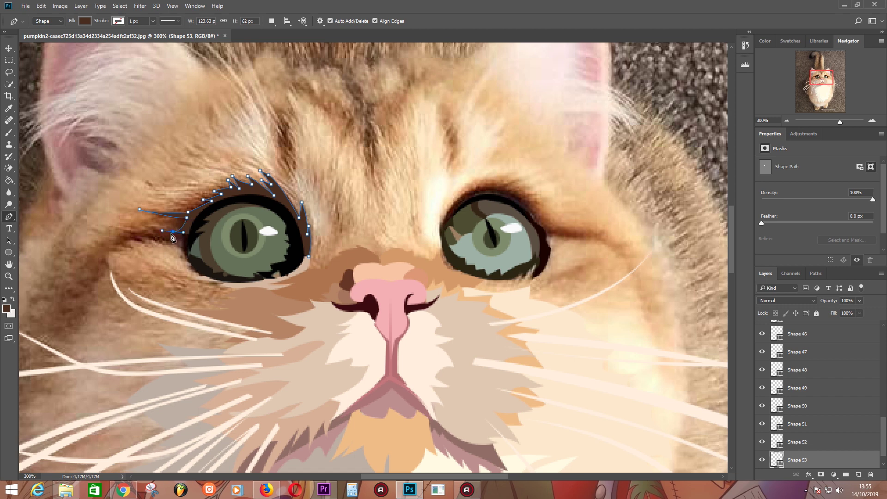
pyautogui.moveTo(144, 222)
pyautogui.mouseDown()
pyautogui.moveTo(164, 238)
pyautogui.moveTo(143, 242)
pyautogui.mouseUp()
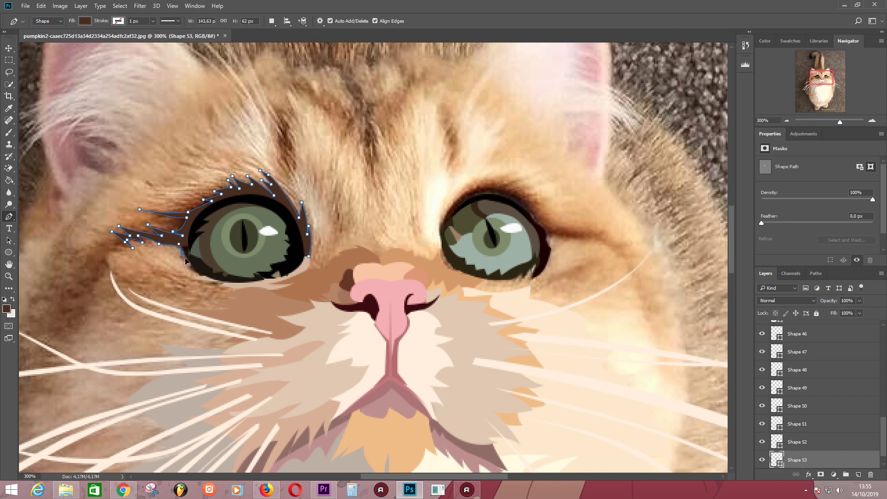
pyautogui.moveTo(179, 255); pyautogui.dragTo(187, 264)
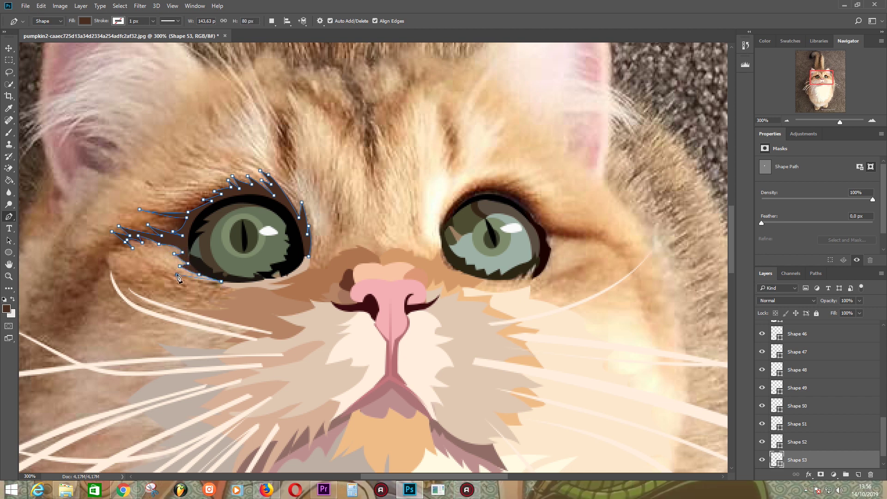
pyautogui.moveTo(240, 288); pyautogui.dragTo(246, 287)
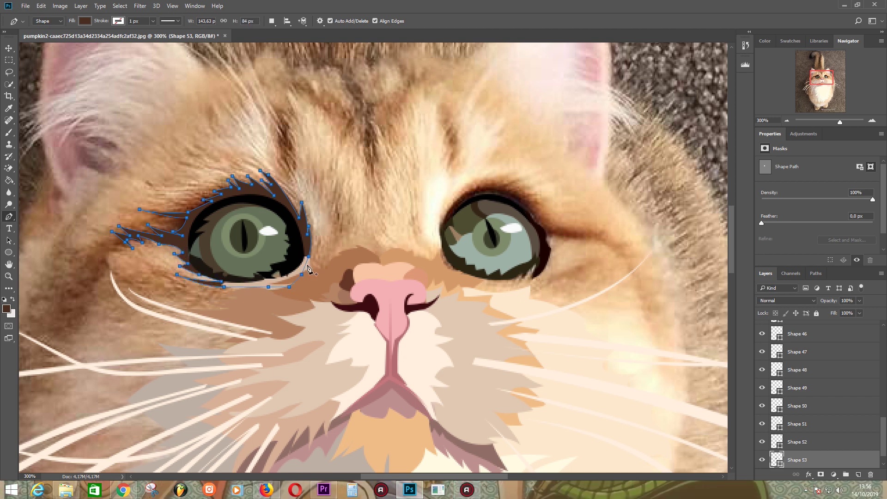
# - Extend the lash shape along the right eye's upper lid past its outer corner
pyautogui.hscroll(5, 308, 260)
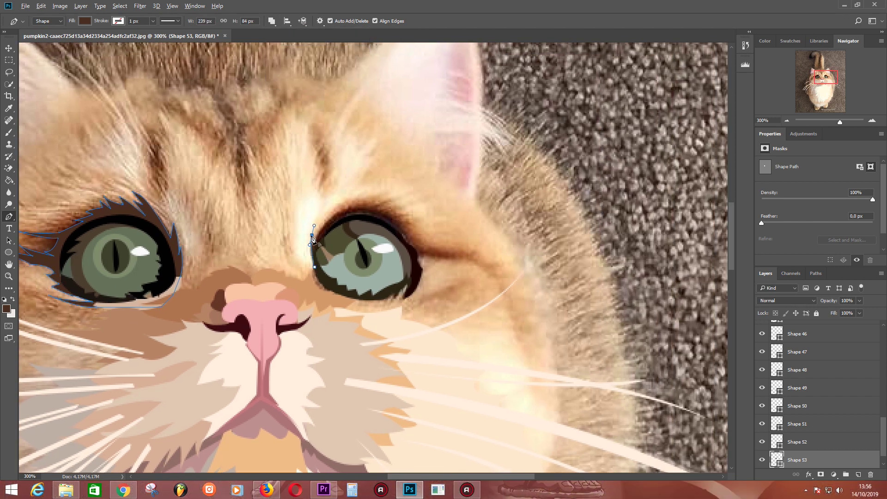
pyautogui.moveTo(376, 197)
pyautogui.mouseDown()
pyautogui.moveTo(394, 194)
pyautogui.moveTo(412, 217)
pyautogui.mouseUp()
pyautogui.click(385, 211)
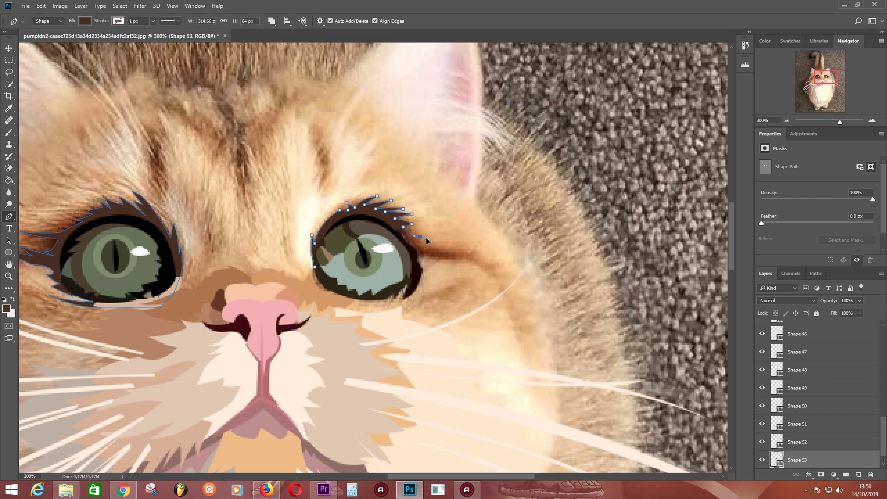
pyautogui.click(419, 236)
pyautogui.click(482, 245)
pyautogui.moveTo(464, 262); pyautogui.dragTo(472, 263)
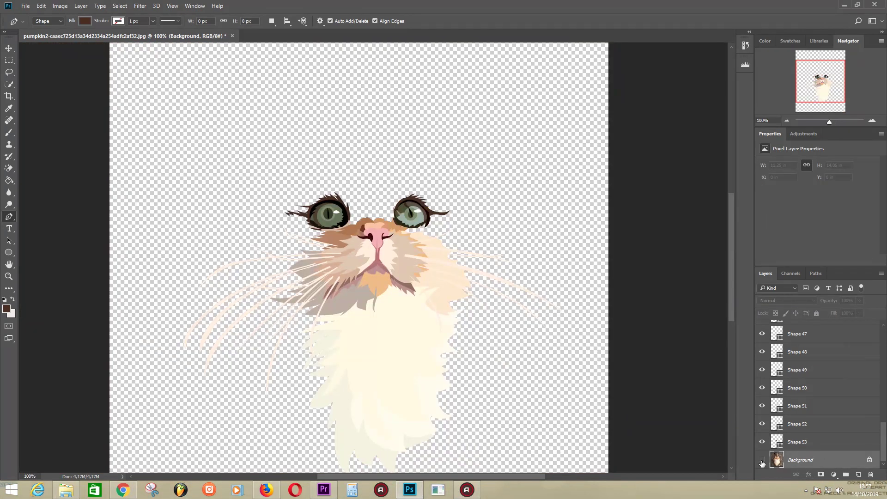
# - Hide the background photo to preview the illustration and zoom in on the chest
pyautogui.click(762, 460)
pyautogui.hotkey('ctrl', '+')
pyautogui.scroll(-5, 277, 231)
# - Sample a pale chest colour and start a zigzag fur shape down the left chest
pyautogui.press('i')
pyautogui.click(270, 254)
pyautogui.press('p')
pyautogui.click(296, 181)
pyautogui.click(191, 188)
pyautogui.click(215, 210)
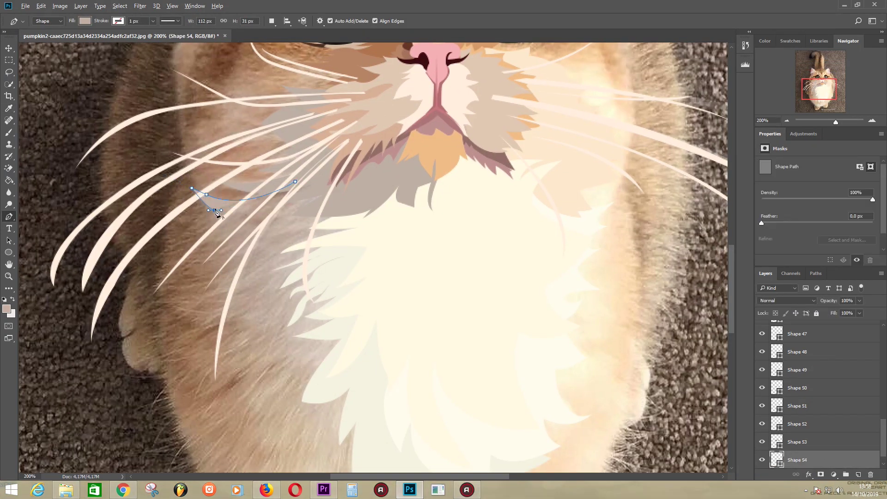
pyautogui.click(198, 245)
pyautogui.click(240, 235)
pyautogui.click(202, 252)
pyautogui.click(230, 250)
pyautogui.click(211, 287)
pyautogui.click(233, 269)
pyautogui.click(201, 298)
pyautogui.click(243, 287)
# - Continue the zigzag fur tufts down the body toward the belly
pyautogui.click(192, 311)
pyautogui.click(218, 326)
pyautogui.click(245, 311)
pyautogui.click(211, 352)
pyautogui.click(251, 341)
pyautogui.click(225, 374)
pyautogui.click(264, 358)
pyautogui.click(229, 382)
pyautogui.click(217, 405)
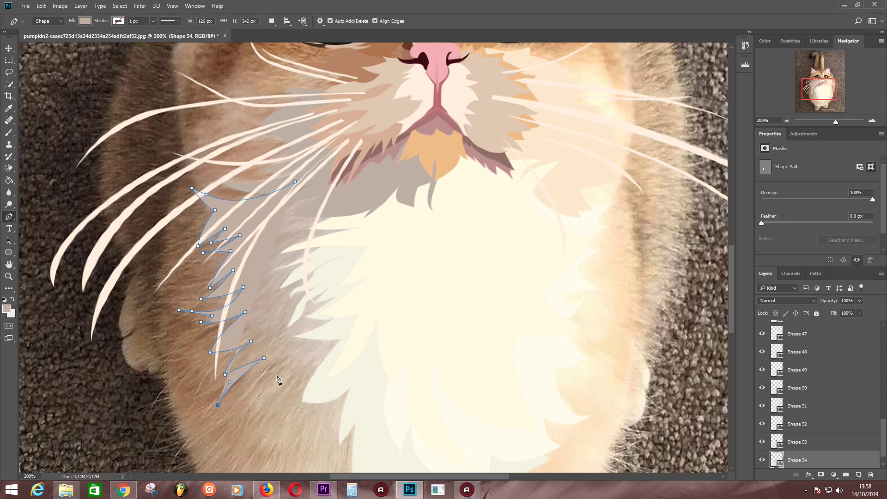
pyautogui.click(248, 404)
pyautogui.click(242, 436)
pyautogui.click(266, 416)
# - Round the fur shape along the belly and run its edge back up the chest
pyautogui.scroll(-3, 288, 433)
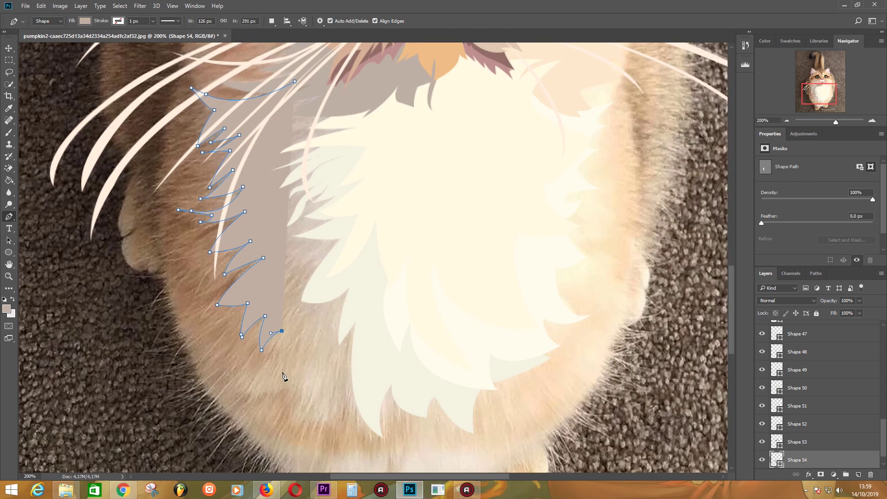
pyautogui.click(342, 414)
pyautogui.click(370, 431)
pyautogui.moveTo(402, 398); pyautogui.dragTo(424, 389)
pyautogui.click(441, 319)
pyautogui.click(413, 269)
pyautogui.click(370, 200)
pyautogui.click(355, 97)
pyautogui.moveTo(374, 272)
pyautogui.mouseDown()
pyautogui.moveTo(384, 131)
pyautogui.moveTo(439, 91)
pyautogui.mouseUp()
# - Sample tan and outline a tufted lower-body fur patch shape
pyautogui.click(233, 300)
pyautogui.press('p')
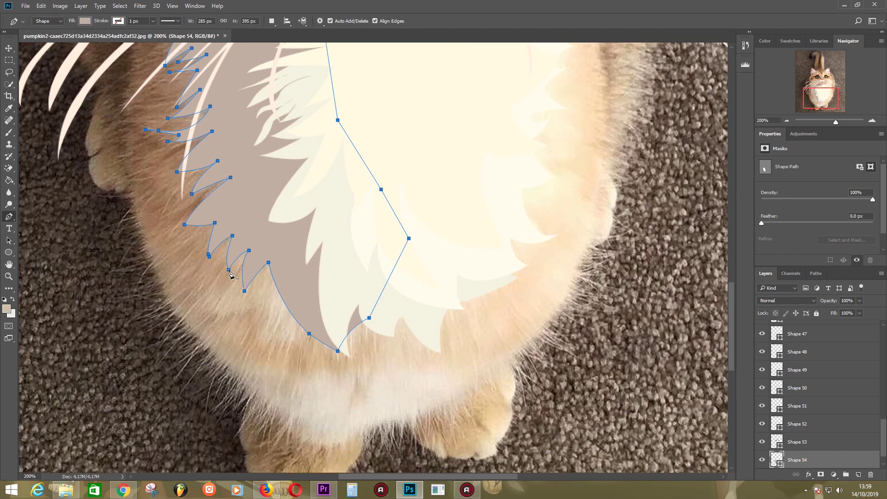
pyautogui.click(227, 229)
pyautogui.click(238, 252)
pyautogui.click(203, 313)
pyautogui.click(261, 306)
pyautogui.moveTo(261, 351); pyautogui.dragTo(271, 373)
pyautogui.click(307, 320)
pyautogui.click(311, 357)
pyautogui.click(344, 364)
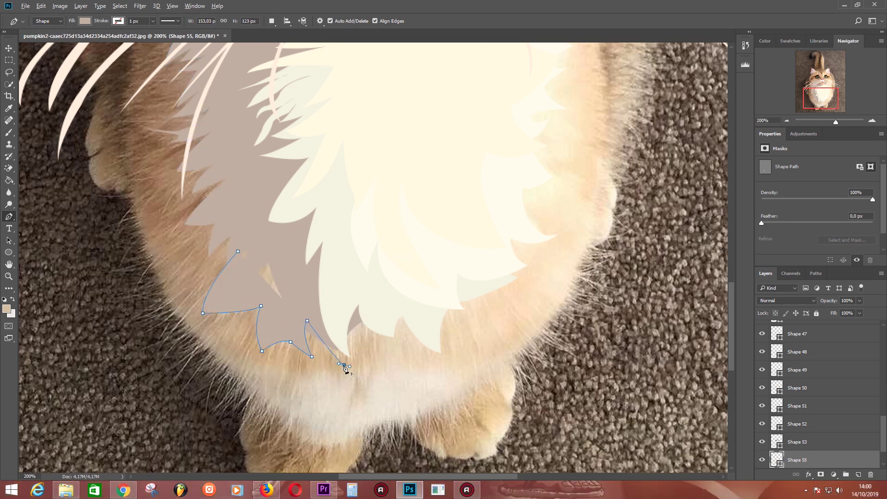
pyautogui.moveTo(375, 329); pyautogui.dragTo(391, 325)
pyautogui.click(237, 251)
# - Set the lower-body fur shape's fill to a tan sampled from the photo
pyautogui.doubleClick(777, 457)
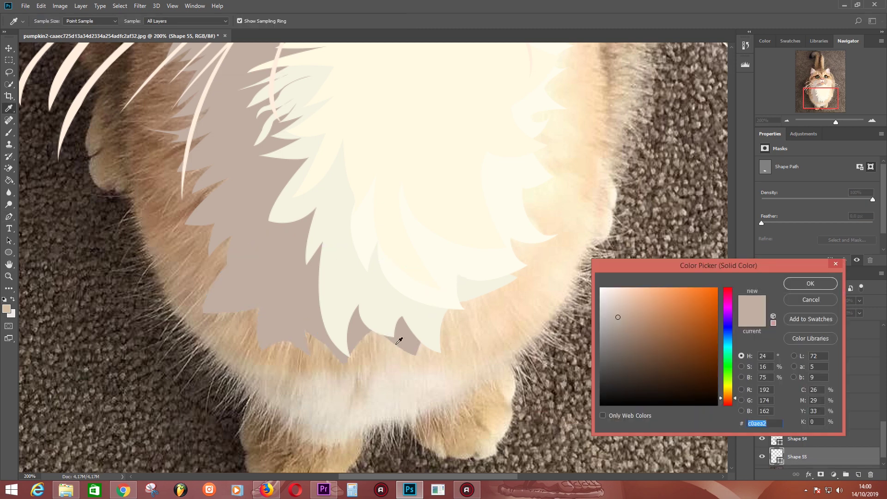
pyautogui.click(224, 248)
pyautogui.click(809, 283)
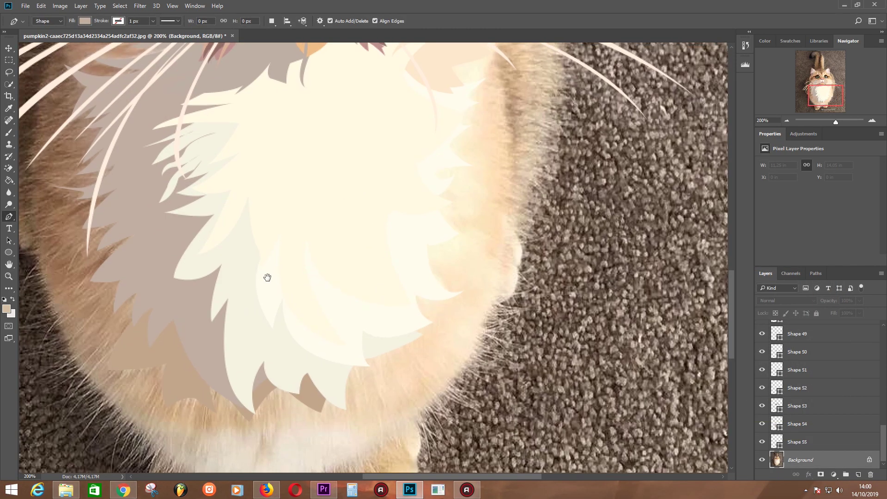
# - Sample a peach tone and draw a zigzag fur shape along the chest's right edge
pyautogui.moveTo(260, 294); pyautogui.dragTo(286, 281)
pyautogui.moveTo(344, 273); pyautogui.dragTo(332, 313)
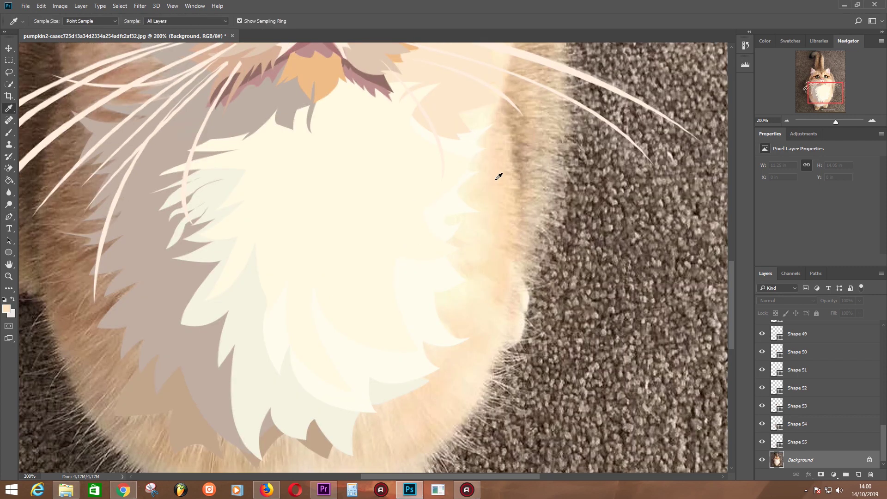
pyautogui.scroll(1, 499, 152)
pyautogui.click(499, 128)
pyautogui.moveTo(512, 150); pyautogui.dragTo(506, 159)
pyautogui.click(520, 161)
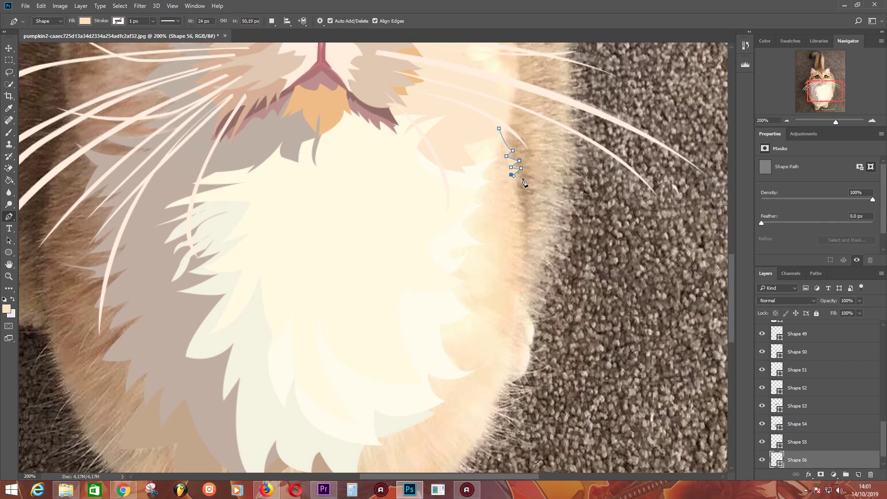
pyautogui.click(510, 242)
pyautogui.click(525, 252)
pyautogui.click(510, 272)
pyautogui.click(530, 277)
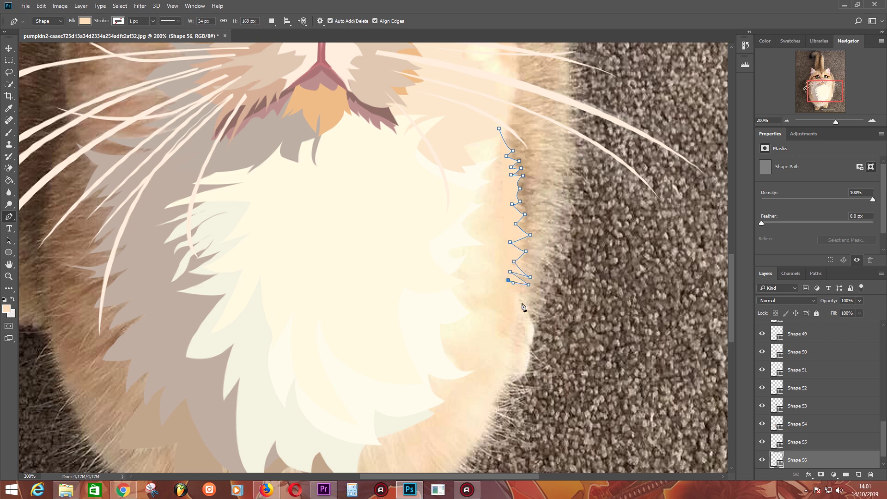
pyautogui.click(515, 322)
pyautogui.click(438, 283)
pyautogui.click(432, 198)
pyautogui.click(499, 128)
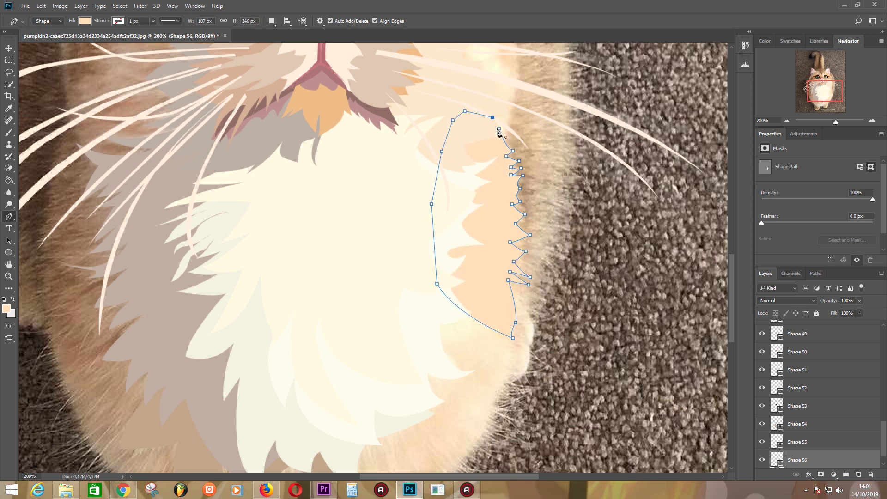
# - Draw a second peach fur shape lower on the right chest
pyautogui.scroll(-5, 410, 220)
pyautogui.click(457, 227)
pyautogui.moveTo(518, 280); pyautogui.dragTo(519, 324)
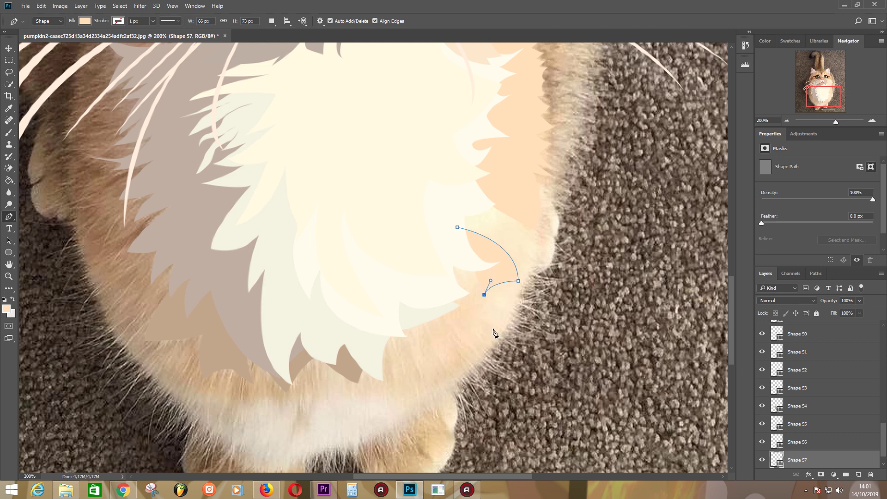
pyautogui.click(456, 330)
pyautogui.click(427, 358)
pyautogui.click(411, 317)
pyautogui.click(419, 257)
pyautogui.click(431, 242)
pyautogui.click(457, 227)
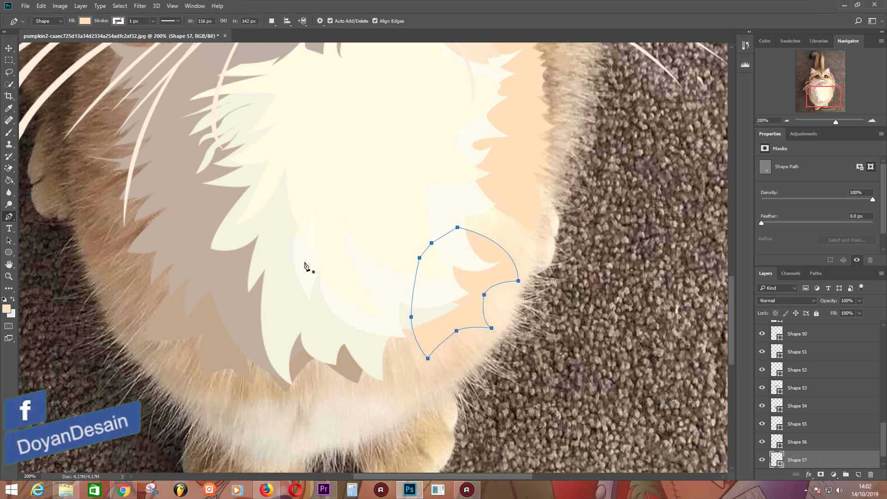
pyautogui.scroll(-5, 349, 246)
pyautogui.hotkey('alt', '[')
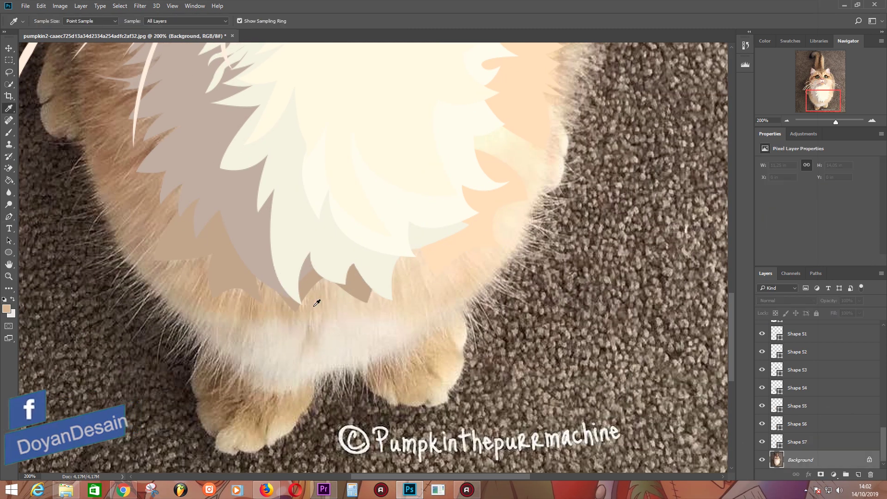
# - Sample a tan colour and draw a zigzag fur band across the lower belly
pyautogui.click(335, 268)
pyautogui.click(336, 316)
pyautogui.click(306, 327)
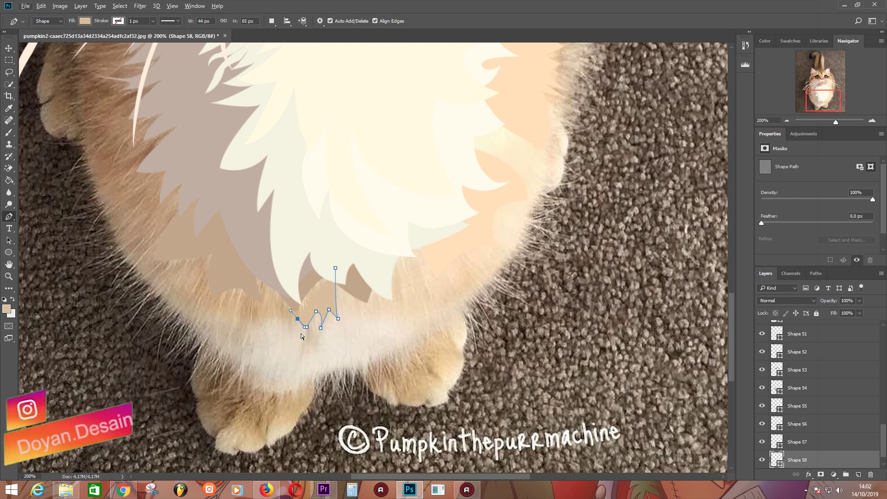
pyautogui.moveTo(297, 318); pyautogui.dragTo(288, 313)
pyautogui.click(241, 314)
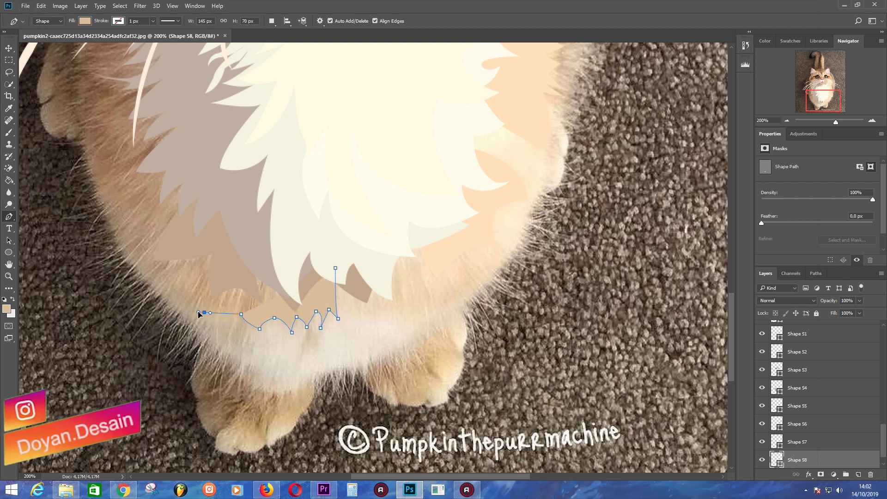
pyautogui.click(204, 313)
pyautogui.moveTo(191, 289); pyautogui.dragTo(205, 290)
pyautogui.click(197, 253)
pyautogui.click(234, 241)
pyautogui.click(267, 233)
pyautogui.click(307, 248)
pyautogui.click(336, 268)
# - Sample a lighter tan and start a zigzag fur outline up the cat's left side
pyautogui.press('i')
pyautogui.click(176, 267)
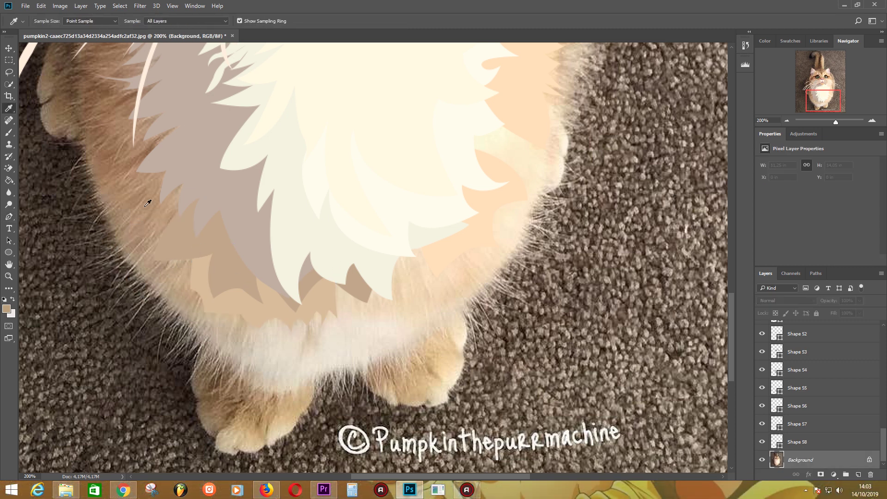
pyautogui.press('p')
pyautogui.click(197, 265)
pyautogui.click(132, 253)
pyautogui.click(136, 219)
pyautogui.click(162, 147)
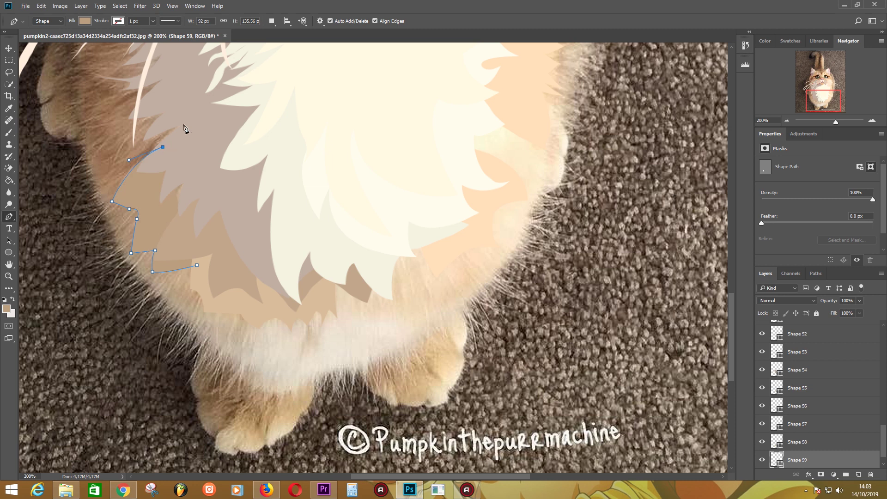
pyautogui.click(192, 119)
pyautogui.click(135, 156)
pyautogui.moveTo(124, 139); pyautogui.dragTo(97, 157)
pyautogui.click(112, 128)
pyautogui.click(88, 114)
pyautogui.click(113, 95)
pyautogui.click(80, 55)
# - Extend the tan side-fur outline up the cat's left cheek
pyautogui.moveTo(79, 56); pyautogui.dragTo(122, 179)
pyautogui.click(144, 159)
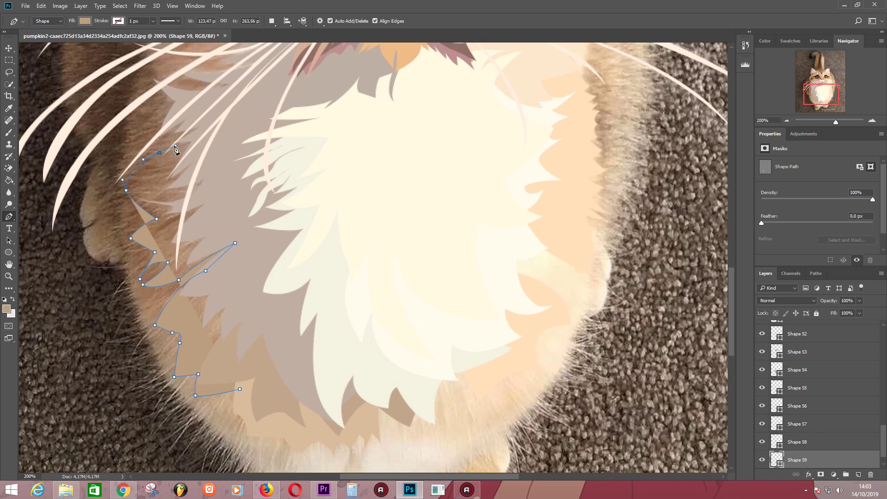
pyautogui.moveTo(178, 132); pyautogui.dragTo(184, 132)
pyautogui.click(125, 145)
pyautogui.moveTo(138, 92)
pyautogui.mouseDown()
pyautogui.moveTo(141, 170)
pyautogui.moveTo(163, 157)
pyautogui.mouseUp()
pyautogui.click(169, 174)
pyautogui.click(142, 171)
pyautogui.click(150, 149)
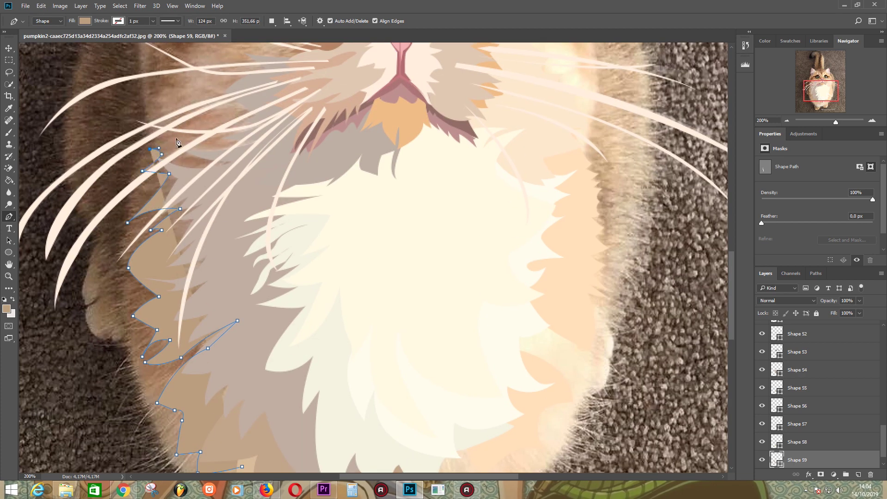
pyautogui.click(214, 113)
pyautogui.click(157, 101)
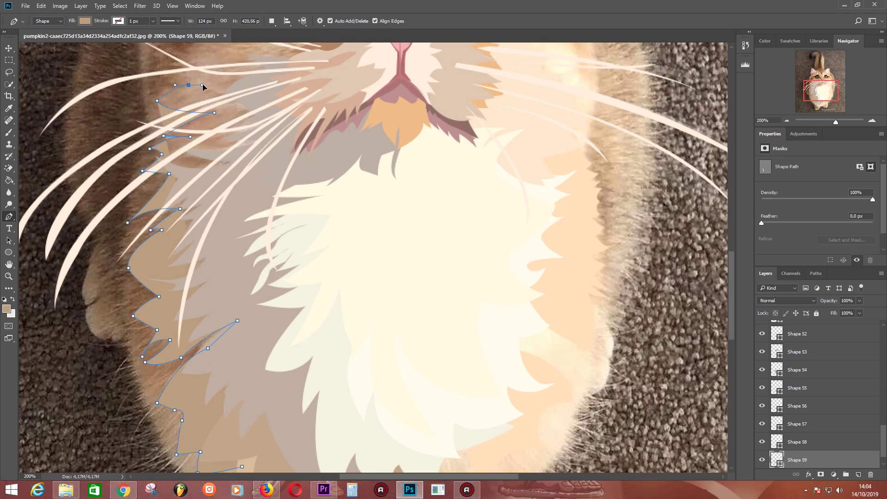
pyautogui.click(189, 84)
pyautogui.moveTo(169, 83); pyautogui.dragTo(198, 150)
# - Trace the tan side-fur shape's inner edge back down and close it
pyautogui.moveTo(373, 371); pyautogui.dragTo(318, 182)
pyautogui.click(312, 259)
pyautogui.click(289, 298)
pyautogui.click(260, 323)
pyautogui.moveTo(218, 347); pyautogui.dragTo(278, 439)
pyautogui.click(283, 253)
pyautogui.hotkey('alt', ',')
# - Sample a peach tone and trace zigzag fur along the lower belly's right side
pyautogui.press('i')
pyautogui.press('p')
pyautogui.click(287, 253)
pyautogui.moveTo(300, 288); pyautogui.dragTo(307, 293)
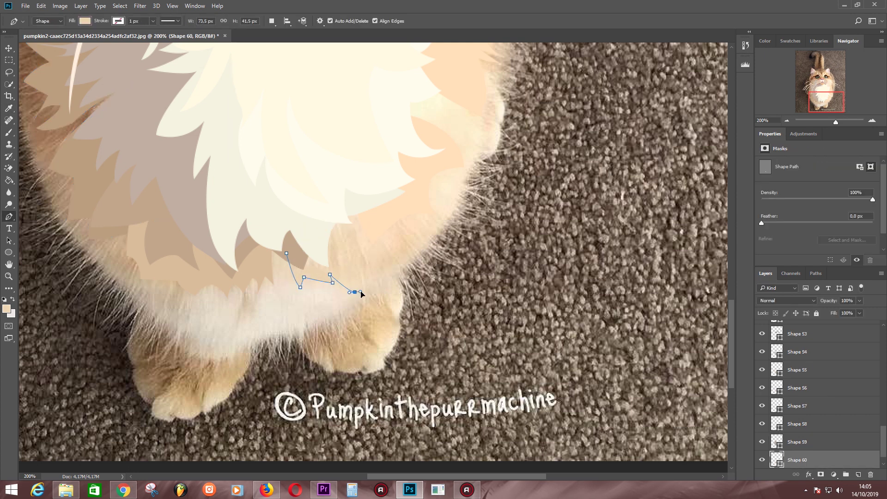
pyautogui.click(402, 216)
pyautogui.click(410, 248)
pyautogui.moveTo(427, 200); pyautogui.dragTo(435, 223)
pyautogui.click(439, 164)
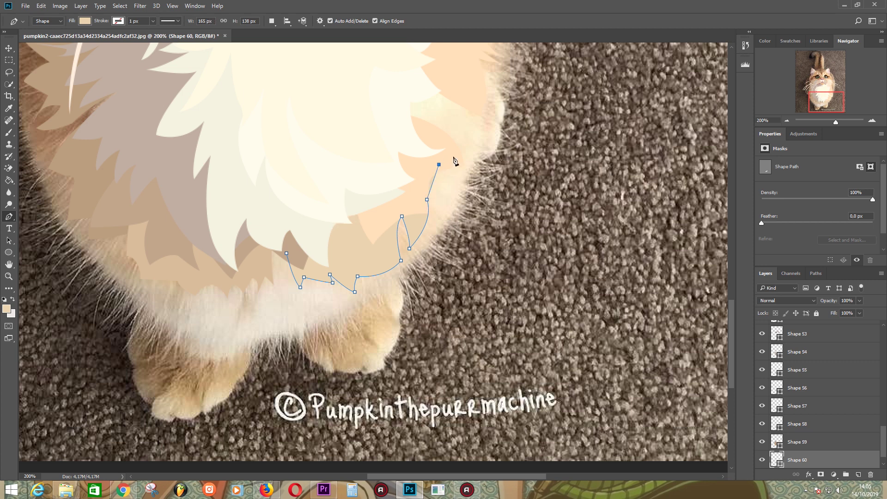
pyautogui.moveTo(482, 111); pyautogui.dragTo(483, 99)
# - Undo a misplaced point, then finish and close the lower right peach fur shape
pyautogui.scroll(3, 486, 194)
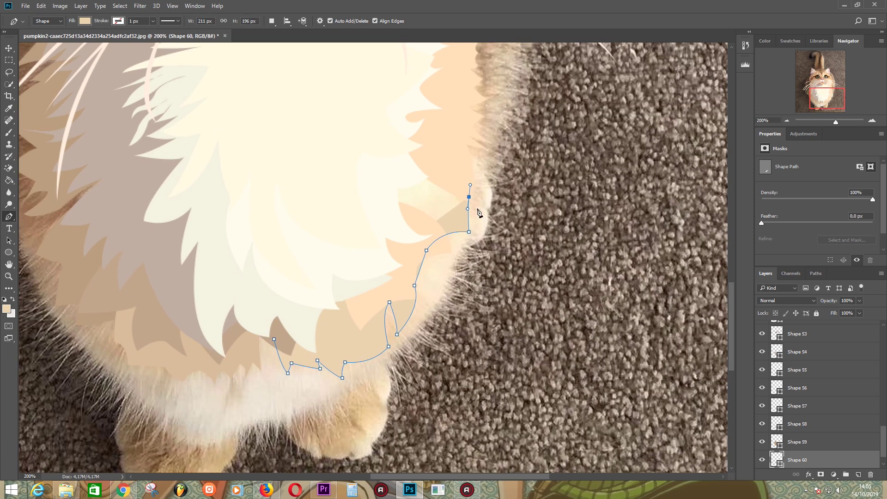
pyautogui.hotkey('ctrl', 'z')
pyautogui.click(464, 217)
pyautogui.click(480, 217)
pyautogui.click(421, 204)
pyautogui.click(280, 283)
pyautogui.click(274, 339)
pyautogui.moveTo(321, 249)
pyautogui.mouseDown()
pyautogui.moveTo(303, 184)
pyautogui.moveTo(300, 193)
pyautogui.mouseUp()
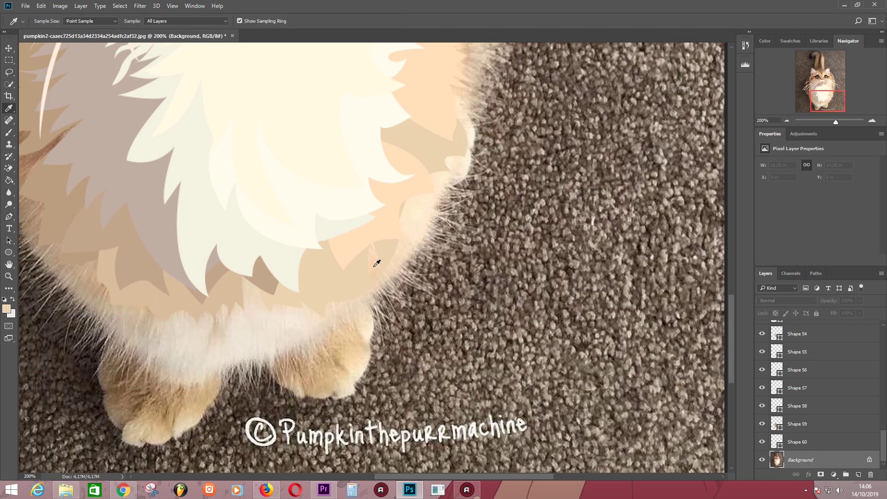
# - Draw a thin, pointed peach fur tuft beside the right paw
pyautogui.click(360, 292)
pyautogui.moveTo(383, 342); pyautogui.dragTo(368, 292)
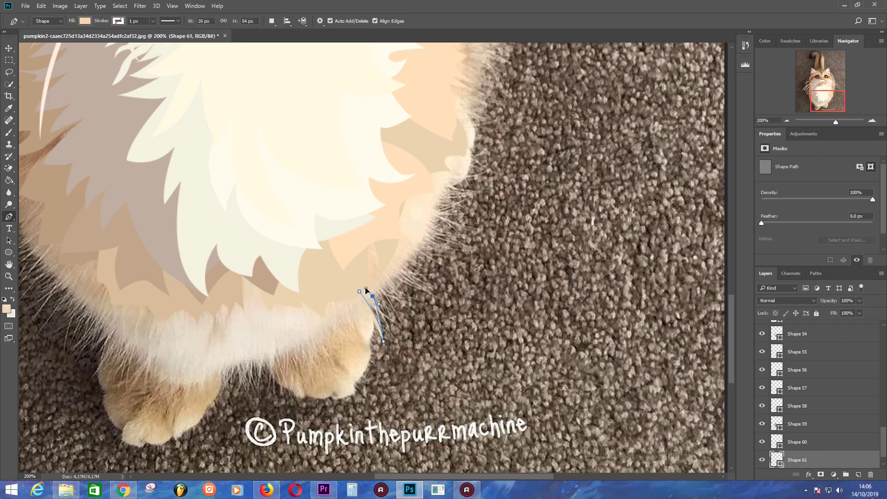
pyautogui.click(401, 326)
pyautogui.click(384, 287)
pyautogui.click(390, 281)
pyautogui.click(437, 298)
pyautogui.click(394, 278)
pyautogui.click(422, 281)
pyautogui.moveTo(403, 266); pyautogui.dragTo(400, 254)
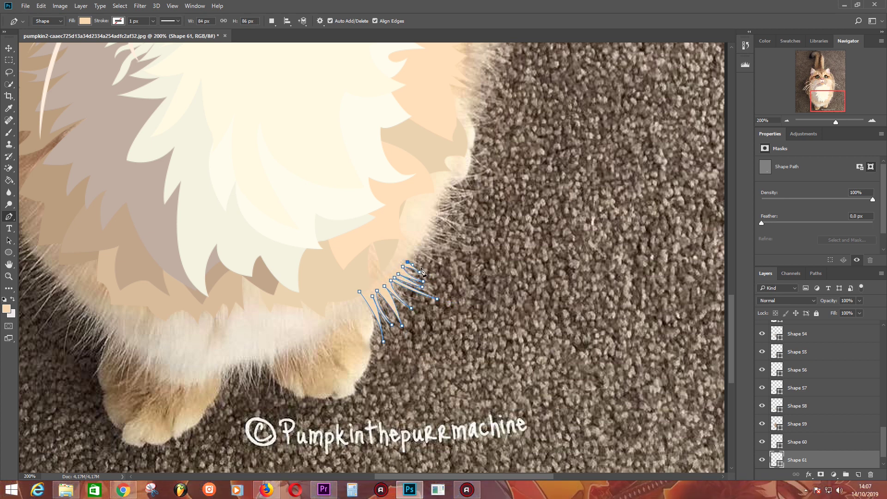
pyautogui.click(445, 266)
pyautogui.moveTo(397, 230); pyautogui.dragTo(382, 219)
pyautogui.scroll(2, 323, 305)
pyautogui.scroll(4, 392, 286)
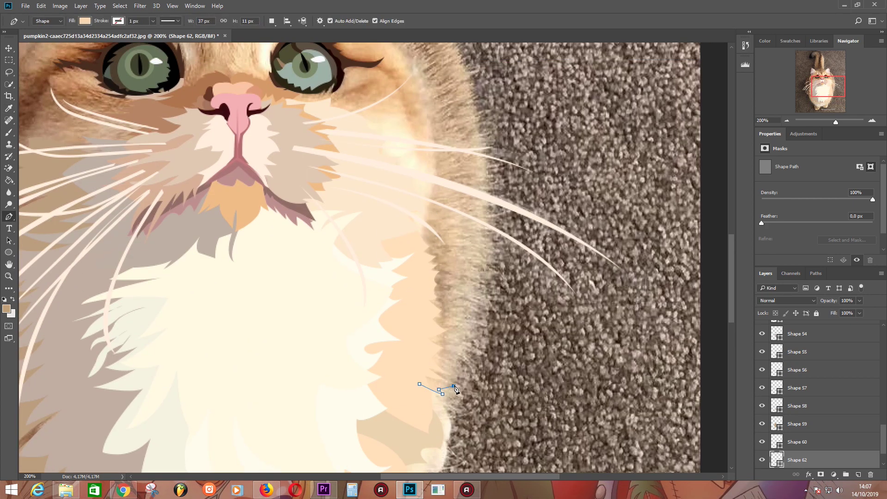
# - Trace a zigzag fur outline up the chest's right edge to just below the whisker
pyautogui.click(463, 323)
pyautogui.click(444, 322)
pyautogui.click(445, 313)
pyautogui.click(471, 303)
pyautogui.click(451, 292)
pyautogui.click(458, 274)
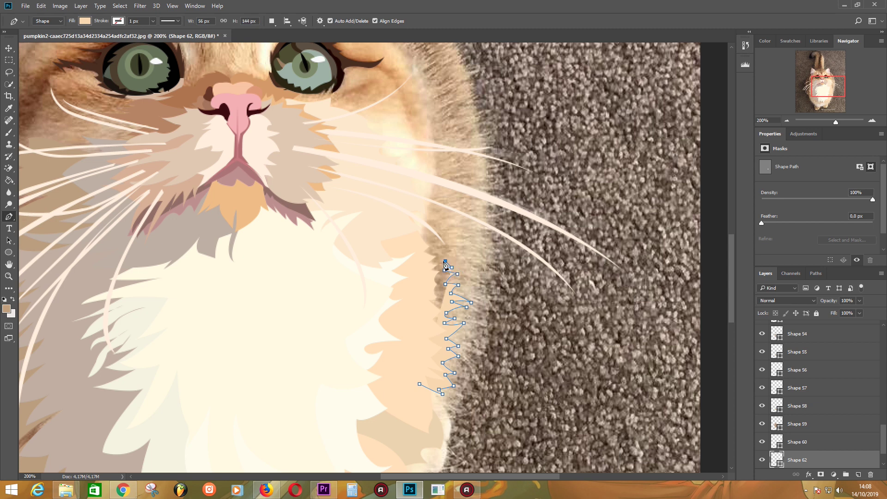
pyautogui.click(445, 250)
pyautogui.click(456, 251)
pyautogui.click(471, 236)
pyautogui.click(447, 235)
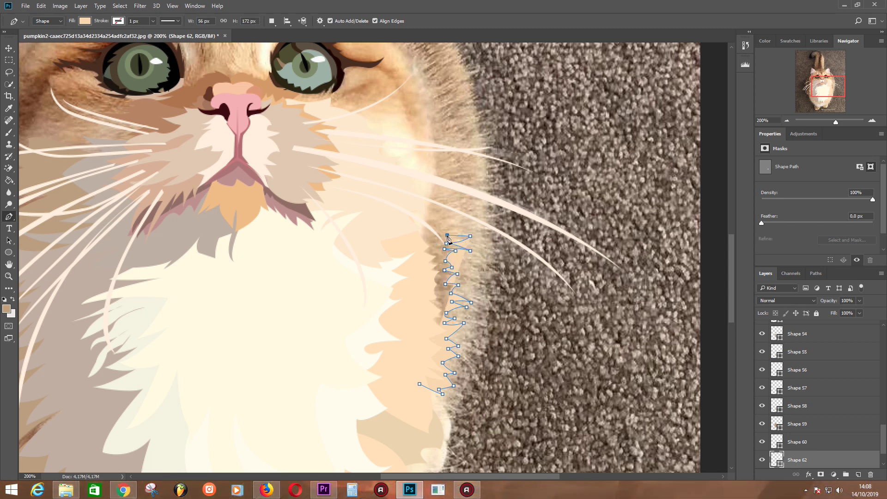
pyautogui.click(443, 224)
pyautogui.click(462, 209)
pyautogui.click(426, 205)
pyautogui.click(414, 205)
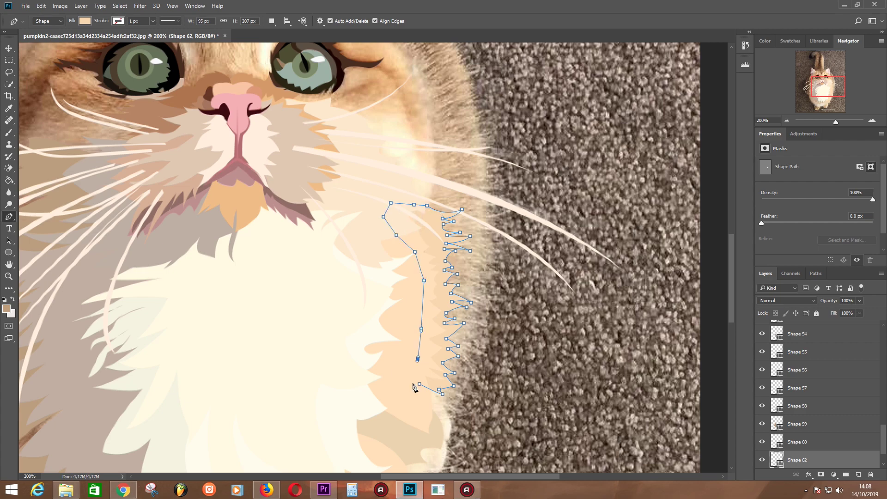
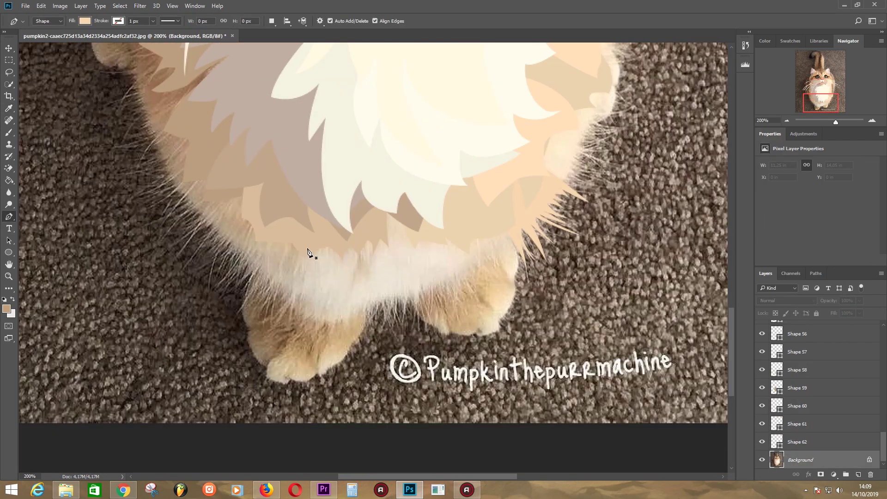
# - Sample a beige belly fur colour and draw the short Shape 63 strand on the belly
pyautogui.press('i')
pyautogui.click(334, 280)
pyautogui.click(362, 262)
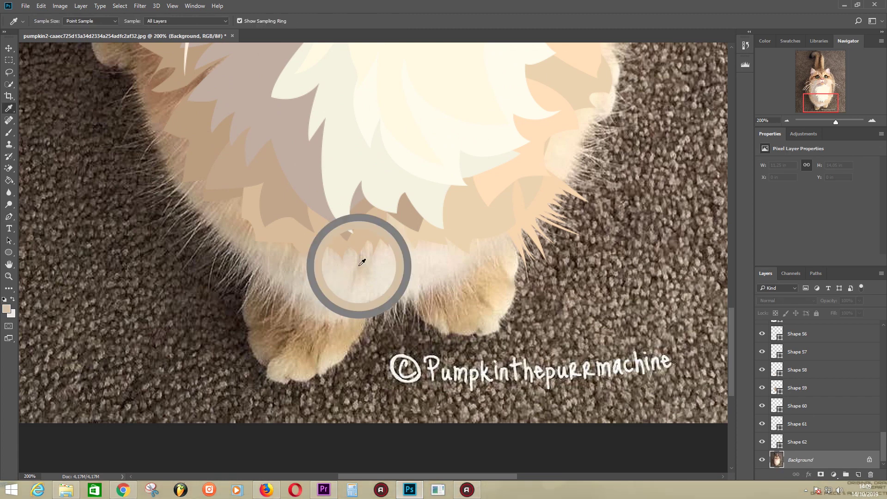
pyautogui.press('p')
pyautogui.click(354, 242)
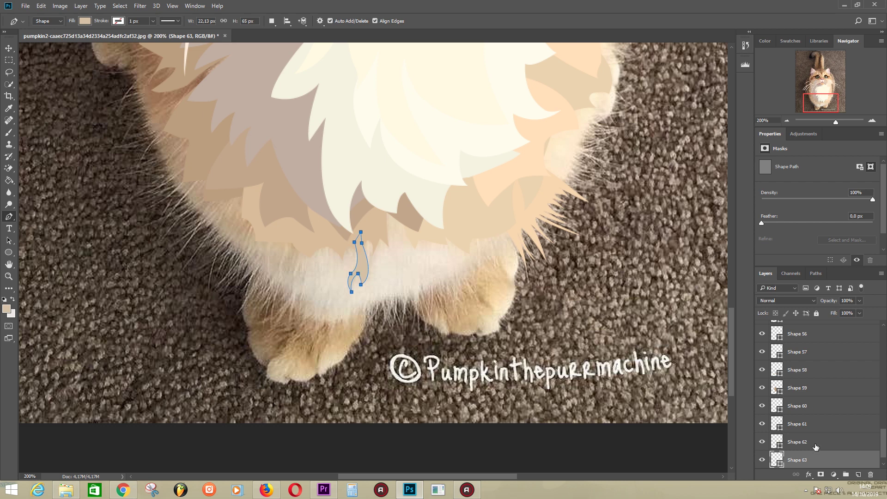
pyautogui.press('Escape')
# - Begin Shape 64 with zig-zag fur points along the lower left belly
pyautogui.click(305, 243)
pyautogui.click(293, 262)
pyautogui.click(294, 275)
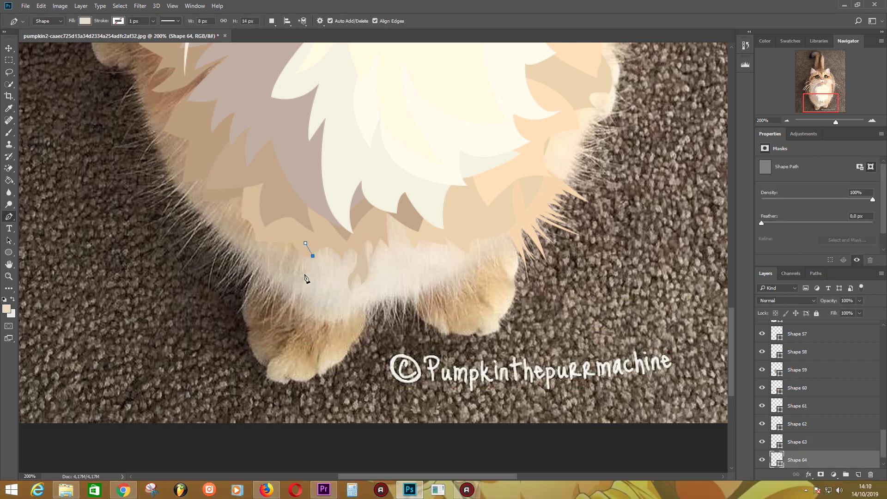
pyautogui.click(290, 258)
pyautogui.click(283, 272)
pyautogui.click(281, 256)
pyautogui.click(273, 255)
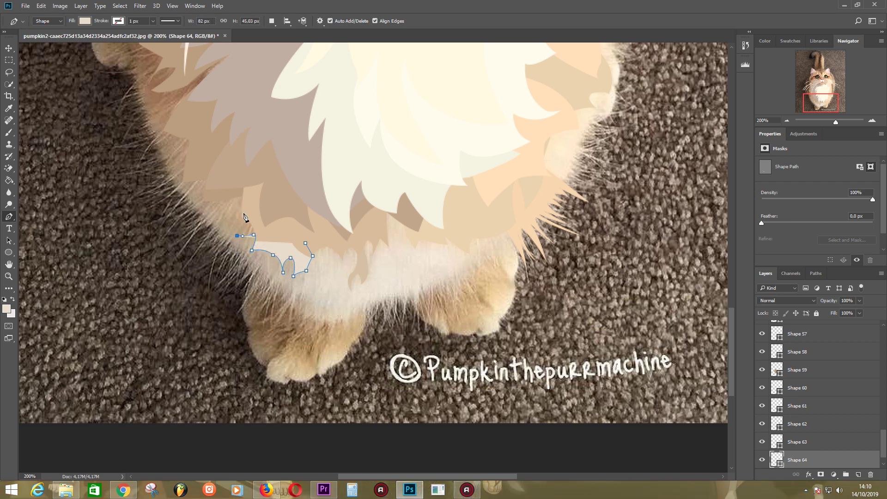
# - Extend Shape 64 up around the fur tuft and fill it with sampled tan #a5876f
pyautogui.moveTo(239, 194); pyautogui.dragTo(264, 171)
pyautogui.click(209, 207)
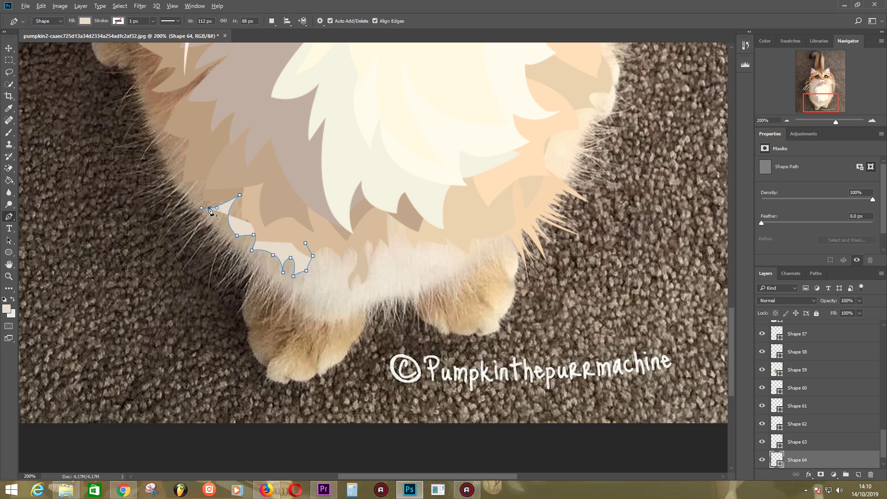
pyautogui.click(200, 190)
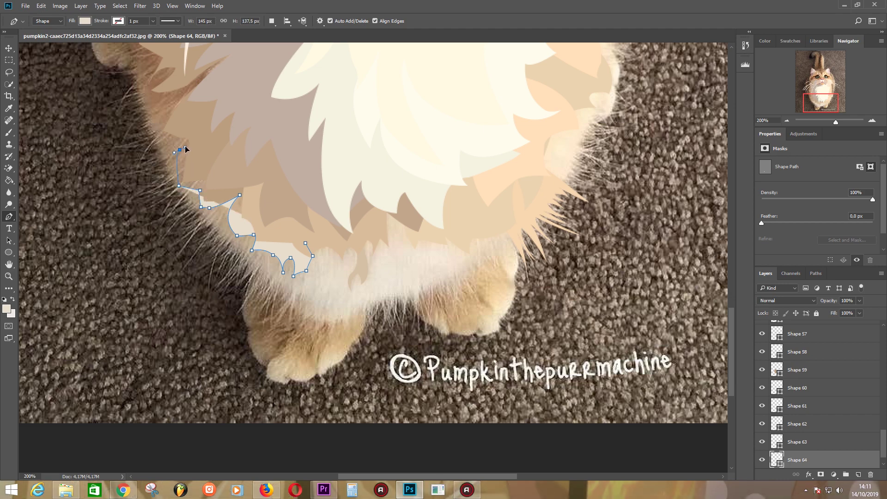
pyautogui.click(158, 135)
pyautogui.click(179, 113)
pyautogui.click(215, 149)
pyautogui.doubleClick(780, 460)
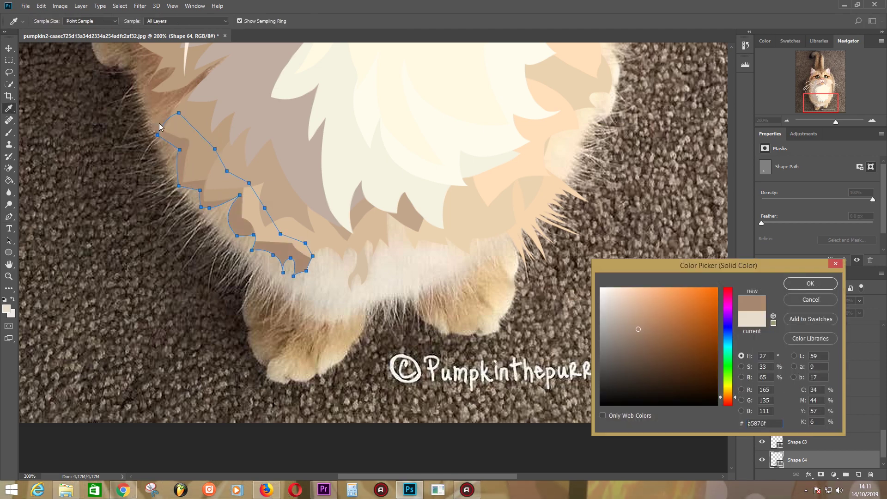
pyautogui.click(810, 281)
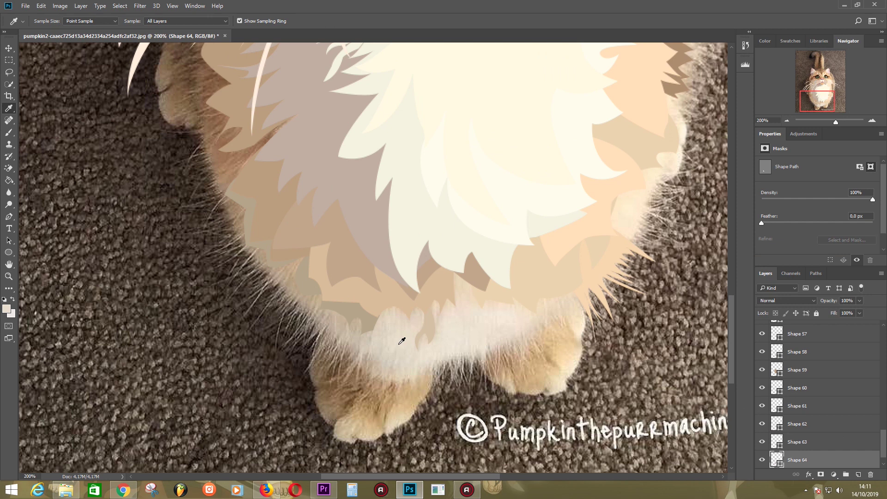
# - Sample a lighter pale beige and start the fringe shape with its first fur spikes
pyautogui.click(397, 342)
pyautogui.click(212, 251)
pyautogui.click(248, 229)
pyautogui.click(242, 246)
pyautogui.click(214, 269)
pyautogui.click(246, 248)
pyautogui.click(228, 274)
pyautogui.click(249, 254)
pyautogui.click(228, 286)
pyautogui.click(254, 257)
pyautogui.click(217, 283)
pyautogui.moveTo(258, 263); pyautogui.dragTo(273, 263)
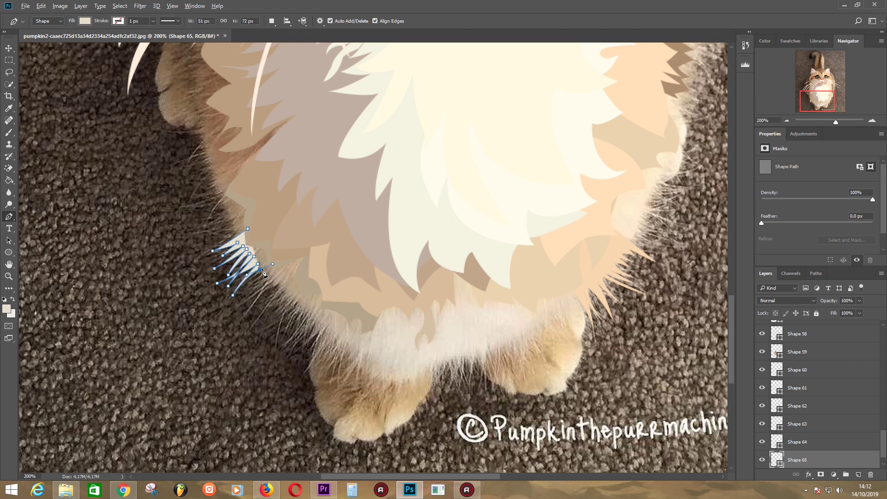
# - Add curved spikes down the fur edge, including one long curved spike
pyautogui.click(235, 306)
pyautogui.moveTo(270, 289); pyautogui.dragTo(275, 289)
pyautogui.click(279, 284)
pyautogui.click(248, 329)
pyautogui.click(280, 295)
pyautogui.click(275, 317)
pyautogui.scroll(1, 277, 319)
pyautogui.scroll(-2, 207, 226)
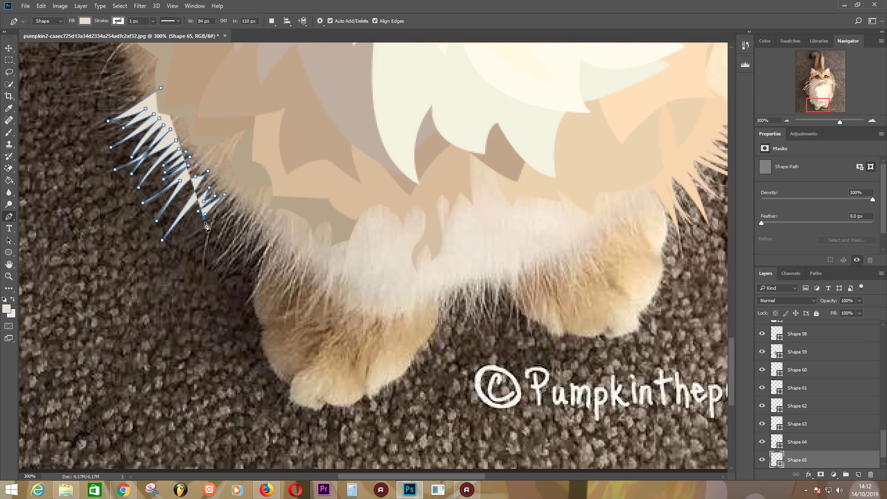
pyautogui.click(204, 274)
pyautogui.click(217, 205)
pyautogui.click(231, 212)
# - Continue the spiky fringe outline down the left side of the belly
pyautogui.click(214, 264)
pyautogui.click(228, 235)
pyautogui.click(245, 214)
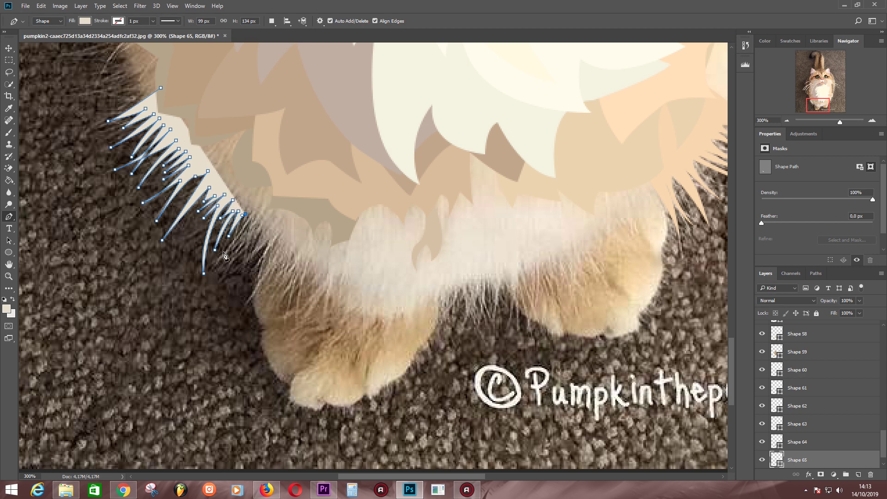
pyautogui.click(233, 248)
pyautogui.click(226, 274)
pyautogui.click(242, 250)
pyautogui.click(241, 273)
pyautogui.click(267, 241)
pyautogui.click(253, 273)
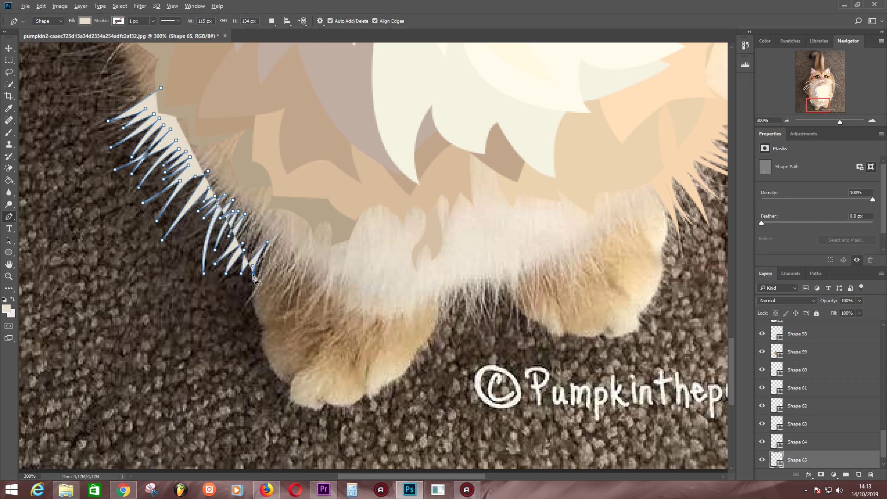
# - Carry the spiky fringe along the belly toward the left paw
pyautogui.click(280, 234)
pyautogui.click(276, 264)
pyautogui.click(290, 267)
pyautogui.click(271, 278)
pyautogui.click(245, 303)
pyautogui.click(270, 292)
pyautogui.click(294, 269)
pyautogui.click(292, 287)
pyautogui.click(287, 324)
pyautogui.click(299, 327)
pyautogui.click(311, 261)
pyautogui.click(303, 307)
# - Add fur spikes across the top of the left paw
pyautogui.click(319, 294)
pyautogui.click(322, 318)
pyautogui.click(326, 287)
pyautogui.click(347, 334)
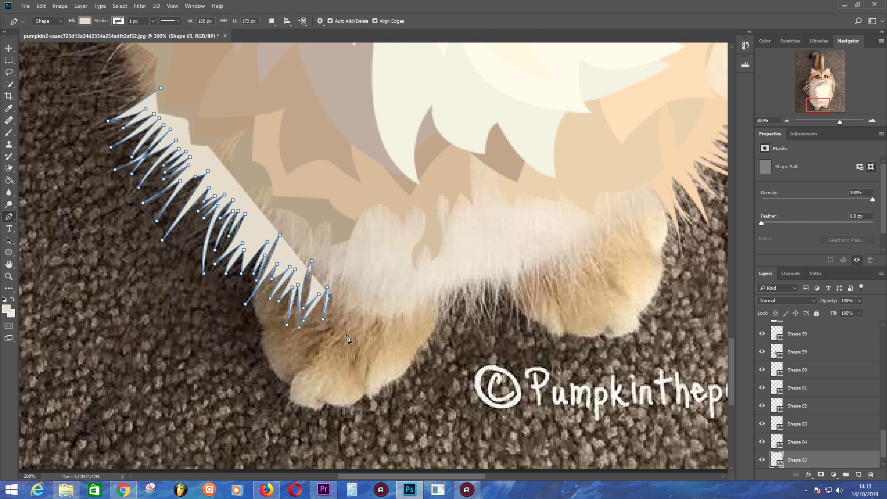
pyautogui.click(358, 312)
pyautogui.click(366, 338)
pyautogui.click(382, 333)
pyautogui.click(396, 313)
pyautogui.click(411, 331)
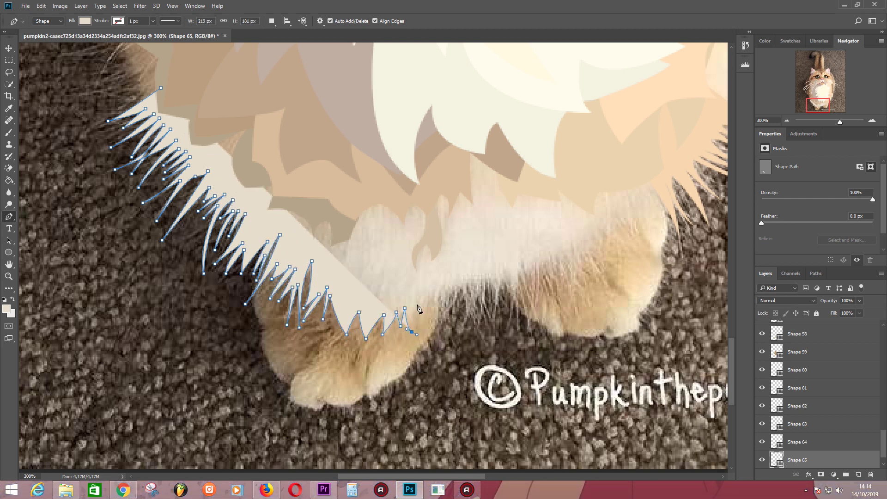
pyautogui.click(434, 293)
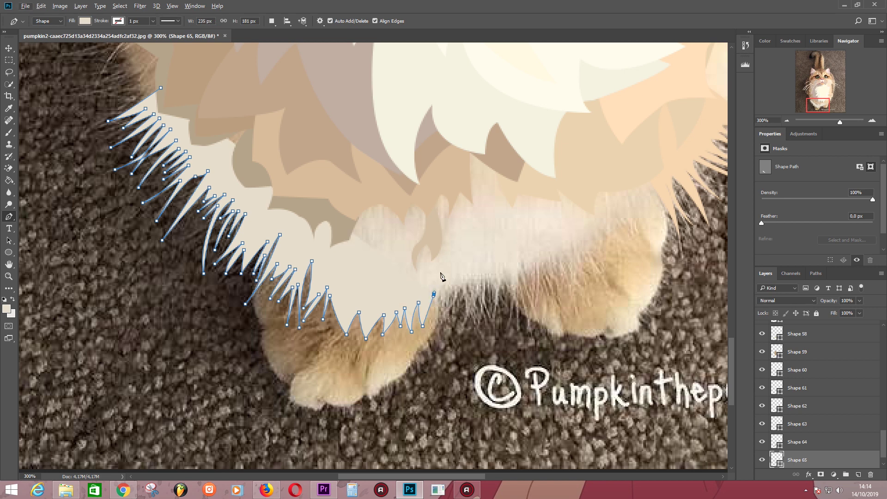
# - Trace the row of fur spikes in the gap between the two paws
pyautogui.click(436, 318)
pyautogui.click(438, 293)
pyautogui.click(450, 321)
pyautogui.click(458, 284)
pyautogui.click(461, 326)
pyautogui.click(471, 311)
pyautogui.click(485, 335)
pyautogui.click(490, 283)
pyautogui.click(495, 312)
pyautogui.click(503, 279)
pyautogui.click(502, 339)
# - Extend the spikes to the right paw with a curved edge over it
pyautogui.click(514, 300)
pyautogui.click(518, 274)
pyautogui.click(538, 265)
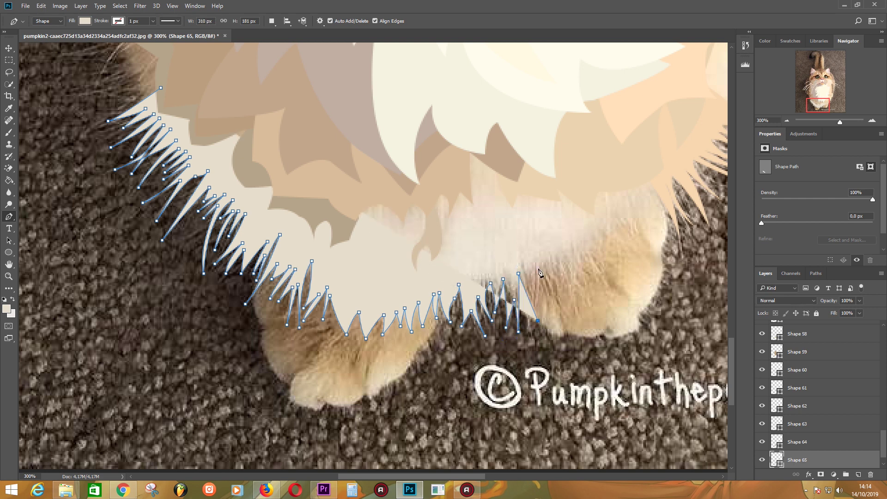
pyautogui.click(538, 320)
pyautogui.moveTo(590, 303); pyautogui.dragTo(608, 305)
pyautogui.click(582, 252)
pyautogui.click(612, 291)
pyautogui.click(605, 235)
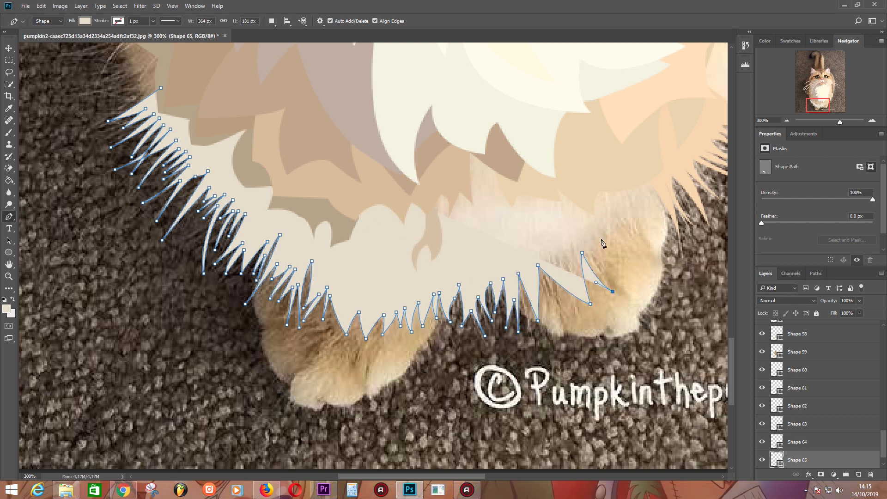
# - Finish the spikes across the right paw and close the outline as Shape 65
pyautogui.click(628, 251)
pyautogui.click(626, 221)
pyautogui.click(632, 236)
pyautogui.click(638, 215)
pyautogui.click(659, 255)
pyautogui.click(671, 211)
pyautogui.click(645, 156)
pyautogui.click(353, 189)
pyautogui.click(160, 88)
pyautogui.press('i')
pyautogui.press('p')
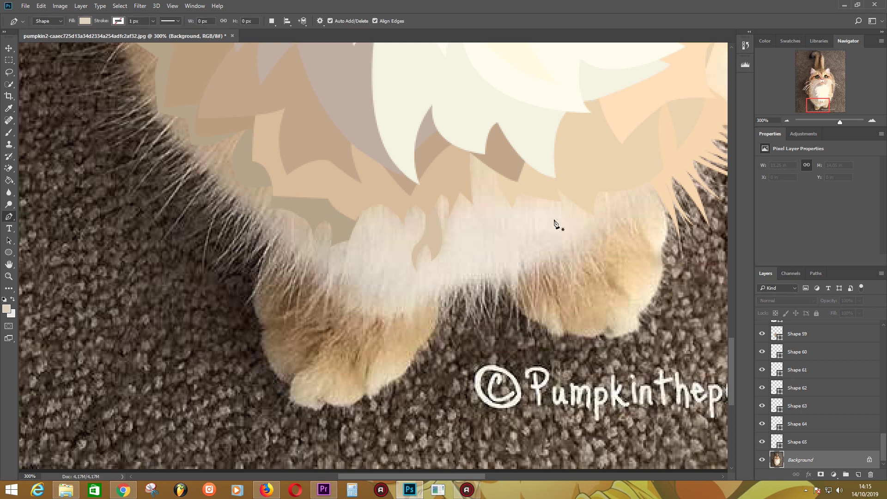
# - Start Shape 66 by tracing the fur edge above the paws to the right side
pyautogui.click(420, 274)
pyautogui.moveTo(428, 243); pyautogui.dragTo(437, 236)
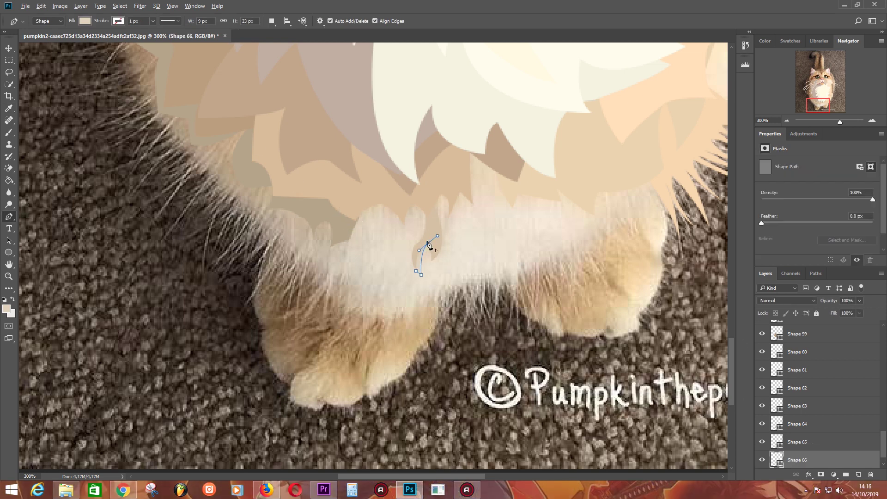
pyautogui.click(479, 216)
pyautogui.click(486, 183)
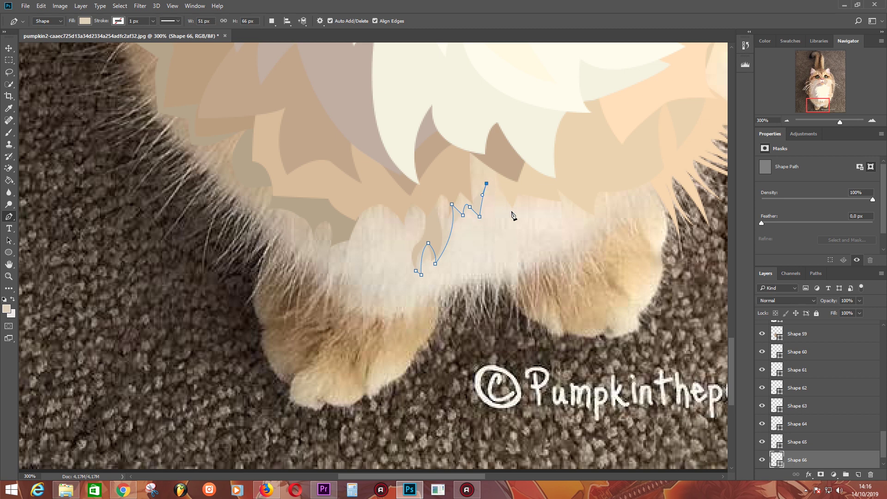
pyautogui.click(521, 215)
pyautogui.click(533, 194)
pyautogui.click(597, 218)
pyautogui.moveTo(647, 196); pyautogui.dragTo(657, 201)
# - Extend Shape 66's outline leftward across the belly with a curved tuft edge
pyautogui.click(655, 175)
pyautogui.click(539, 145)
pyautogui.click(439, 125)
pyautogui.click(396, 174)
pyautogui.click(331, 175)
pyautogui.click(202, 149)
pyautogui.click(224, 143)
pyautogui.moveTo(232, 177); pyautogui.dragTo(236, 167)
pyautogui.click(244, 164)
# - Complete Shape 66 with points along the lower fur edge near the right paw
pyautogui.click(251, 194)
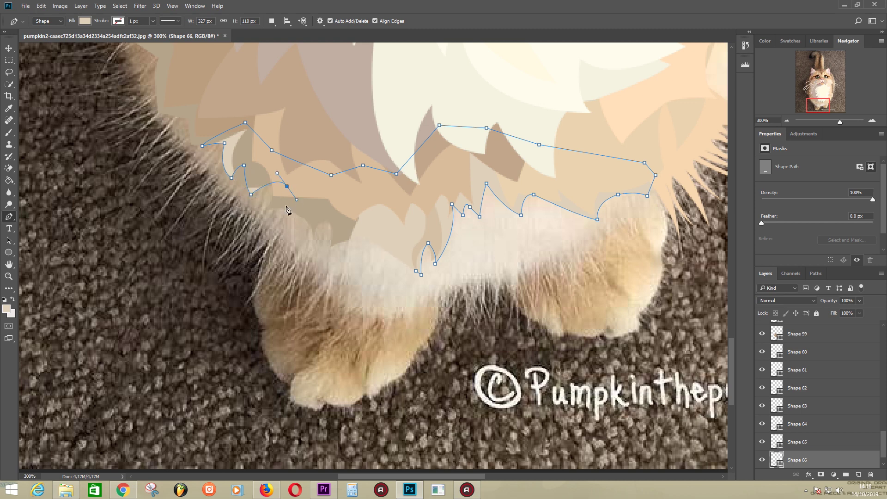
pyautogui.click(287, 186)
pyautogui.click(261, 207)
pyautogui.click(301, 209)
pyautogui.moveTo(319, 245)
pyautogui.mouseDown()
pyautogui.moveTo(325, 256)
pyautogui.moveTo(386, 217)
pyautogui.mouseUp()
pyautogui.click(356, 204)
pyautogui.click(363, 240)
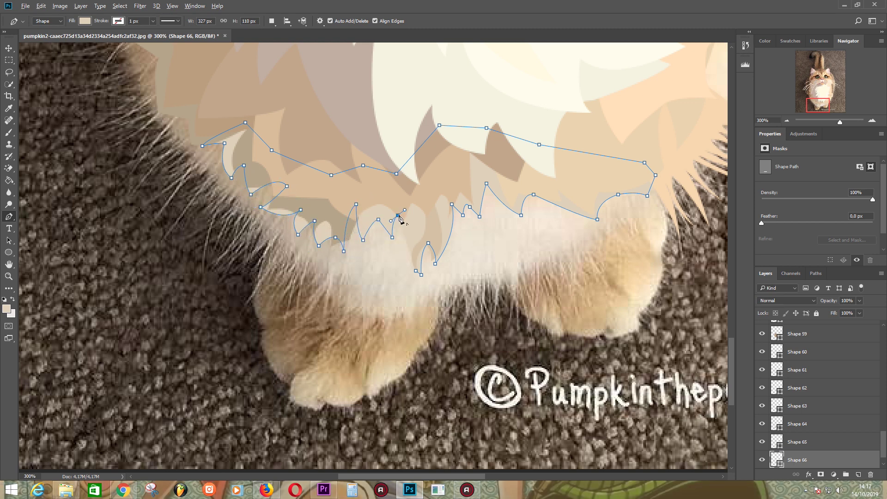
# - Move Shape 65 below Shape 66, check by toggling the Background, then zoom back in
pyautogui.moveTo(803, 441); pyautogui.dragTo(803, 464)
pyautogui.click(859, 313)
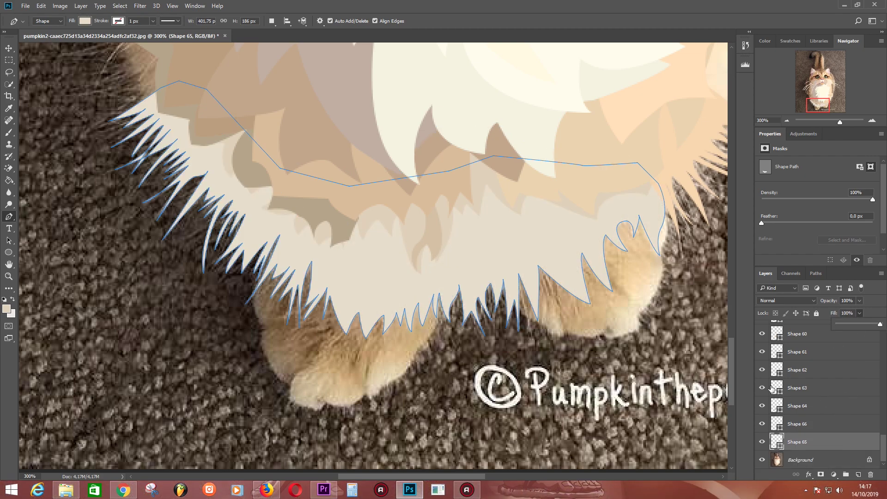
pyautogui.hotkey('ctrl', '-')
pyautogui.hotkey('ctrl', '-')
pyautogui.hotkey('ctrl', '-')
pyautogui.click(762, 460)
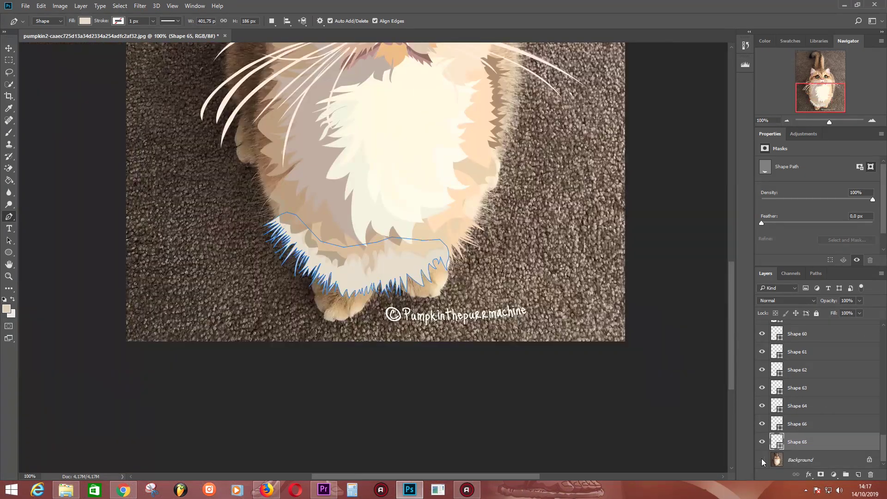
pyautogui.click(803, 459)
pyautogui.click(762, 460)
pyautogui.hotkey('ctrl', '+')
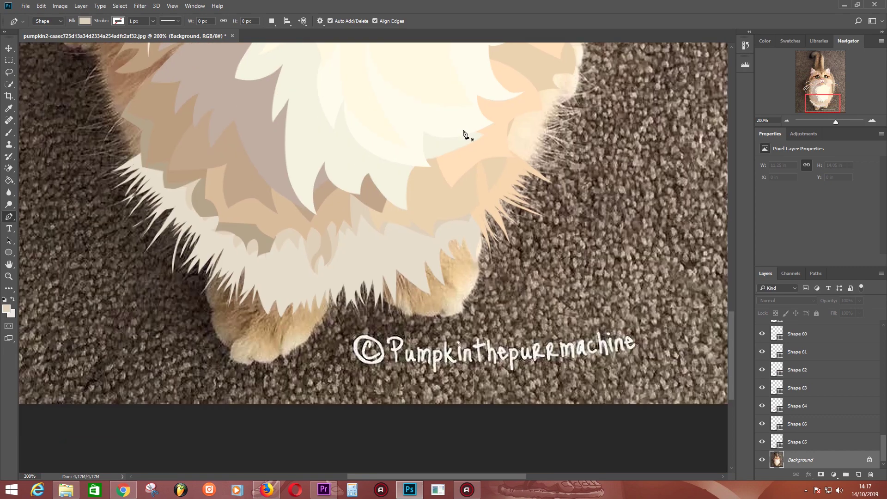
# - Sample the paw's tan and a dark brown, then start a shadow shape between the toes
pyautogui.hotkey('ctrl', '+')
pyautogui.click(433, 291)
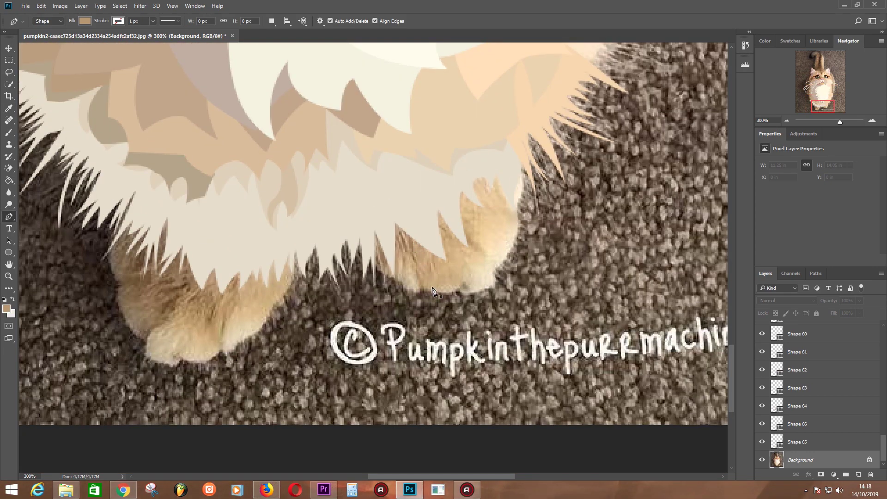
pyautogui.click(351, 233)
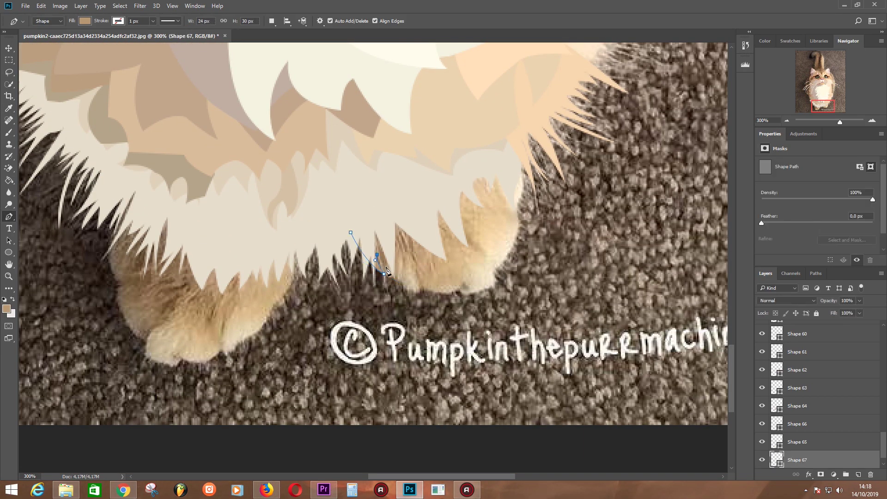
pyautogui.moveTo(413, 236); pyautogui.dragTo(408, 216)
pyautogui.click(401, 244)
pyautogui.press('Return')
# - Trace the dark brown shadow between the toes and up along the paw toe
pyautogui.click(479, 252)
pyautogui.click(485, 262)
pyautogui.moveTo(468, 218); pyautogui.dragTo(451, 201)
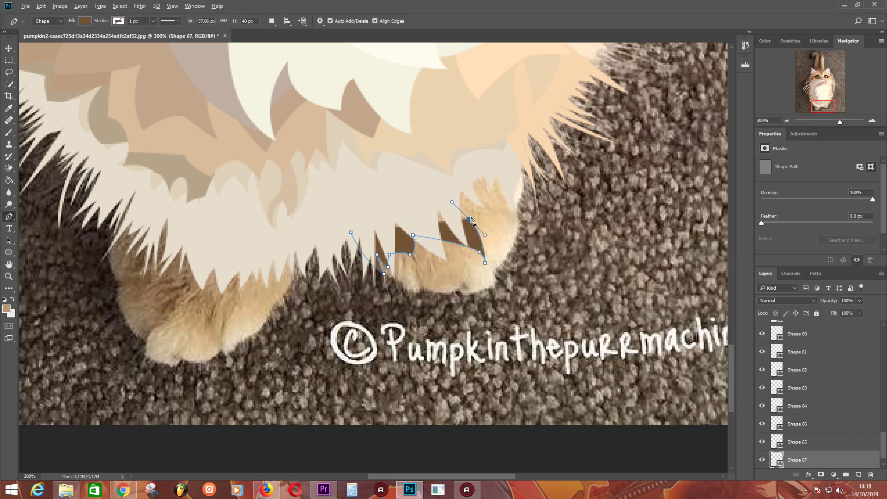
pyautogui.click(471, 232)
pyautogui.click(482, 204)
pyautogui.click(499, 221)
pyautogui.moveTo(491, 195); pyautogui.dragTo(495, 198)
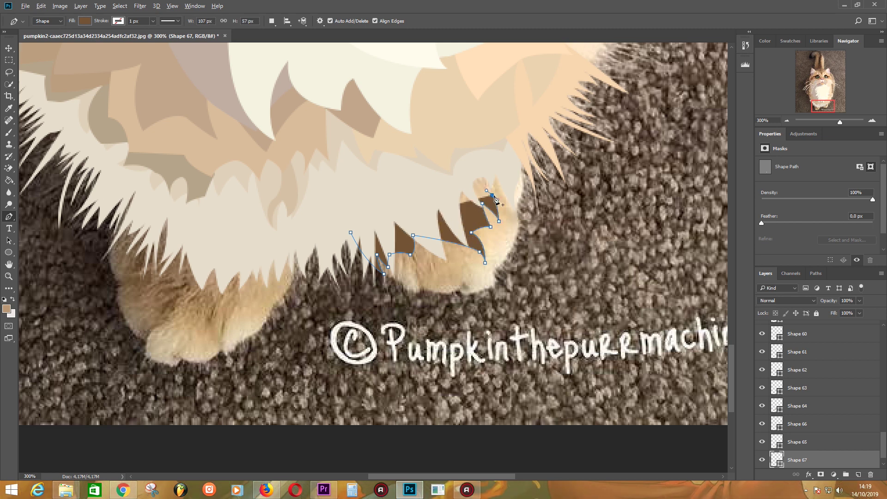
pyautogui.click(501, 171)
pyautogui.click(477, 164)
pyautogui.click(426, 179)
pyautogui.click(385, 183)
# - Begin the spiky tan fur-tip Shape 68 over the left front paw, outlining its first spikes
pyautogui.moveTo(204, 229); pyautogui.dragTo(273, 200)
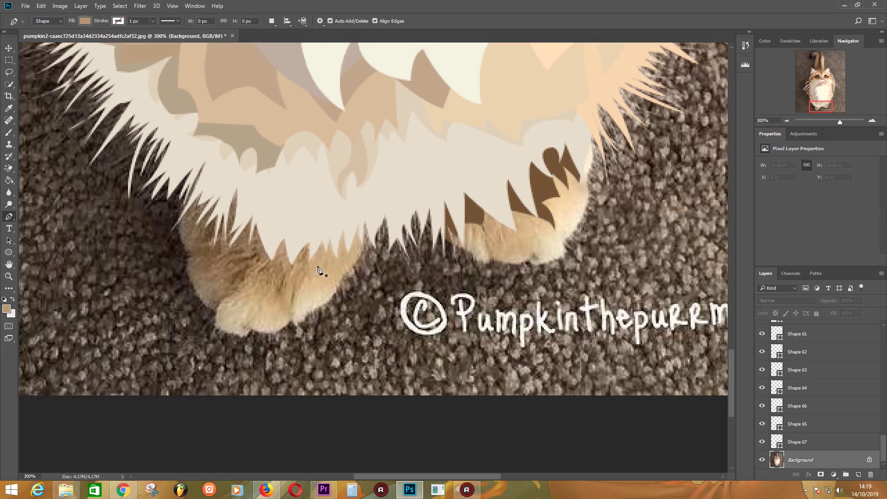
pyautogui.click(201, 159)
pyautogui.click(185, 218)
pyautogui.click(186, 235)
pyautogui.click(193, 243)
pyautogui.click(243, 248)
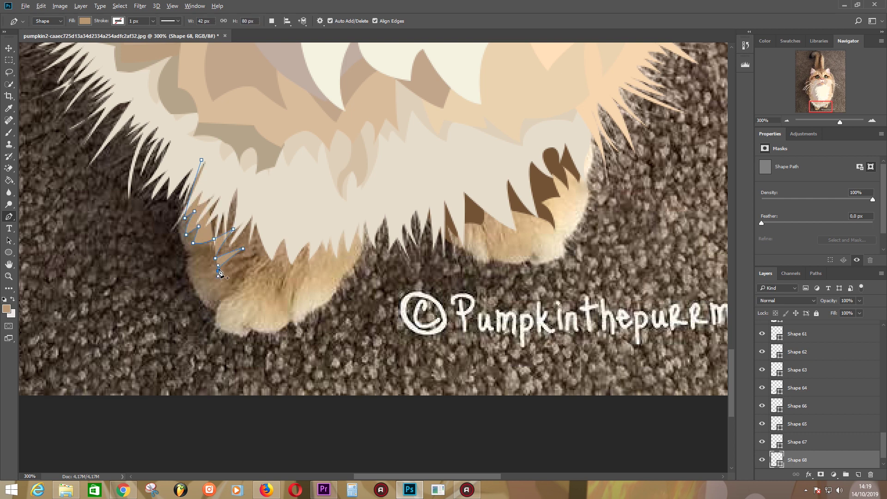
pyautogui.click(218, 270)
pyautogui.moveTo(243, 258); pyautogui.dragTo(255, 260)
pyautogui.click(258, 252)
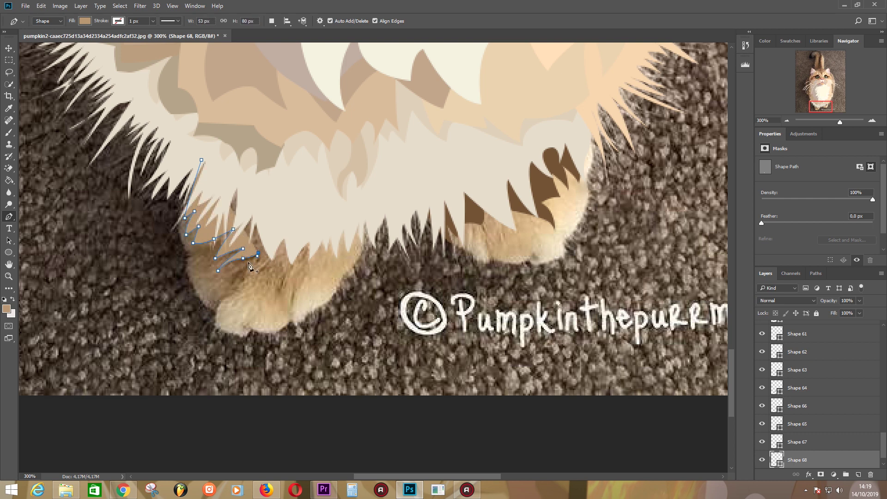
pyautogui.click(247, 266)
pyautogui.click(243, 279)
pyautogui.click(235, 290)
pyautogui.click(260, 268)
# - Extend the fur-tip spikes rightward along the paw and close Shape 68 around it
pyautogui.click(265, 289)
pyautogui.click(274, 297)
pyautogui.click(274, 280)
pyautogui.click(286, 272)
pyautogui.click(296, 291)
pyautogui.click(312, 268)
pyautogui.click(326, 270)
pyautogui.click(338, 272)
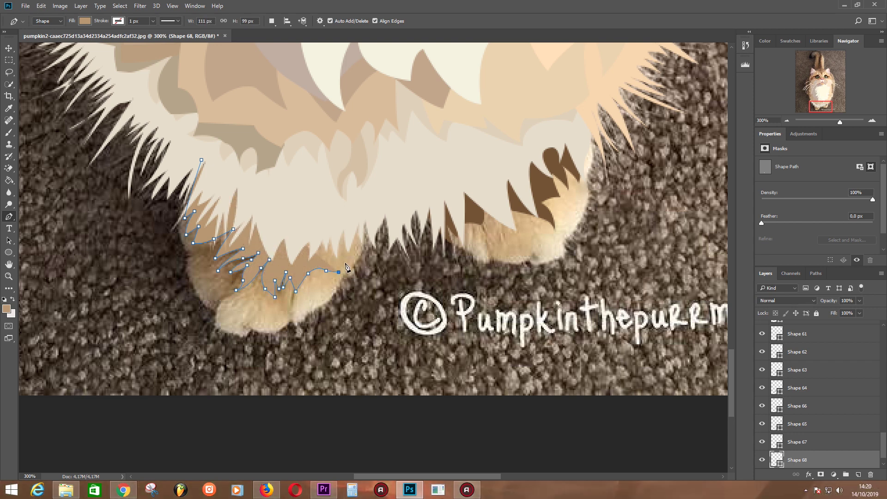
pyautogui.click(351, 239)
pyautogui.click(346, 219)
pyautogui.click(304, 207)
pyautogui.click(255, 197)
# - Sample a darker brown and trace shadow Shape 69 down the paw's outer left edge
pyautogui.click(189, 179)
pyautogui.moveTo(186, 250); pyautogui.dragTo(204, 278)
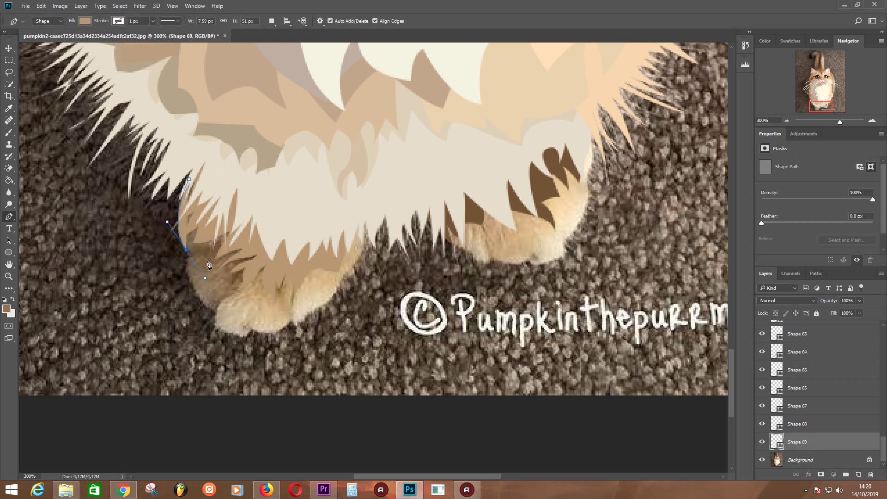
pyautogui.press('Delete')
pyautogui.click(803, 459)
pyautogui.click(190, 179)
pyautogui.click(173, 216)
pyautogui.click(179, 237)
pyautogui.moveTo(203, 302); pyautogui.dragTo(214, 309)
pyautogui.click(250, 267)
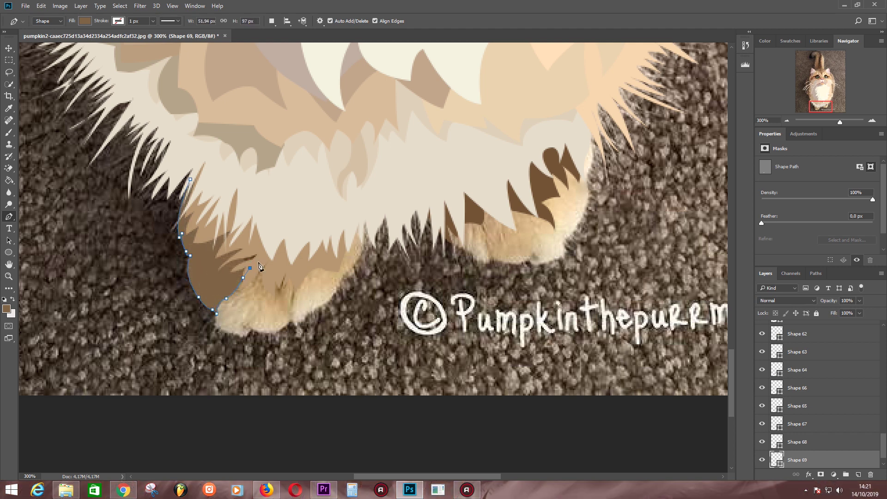
pyautogui.click(190, 179)
# - Sample a light tan from the paw fur
pyautogui.scroll(-2, 199, 208)
pyautogui.click(203, 249)
pyautogui.click(235, 254)
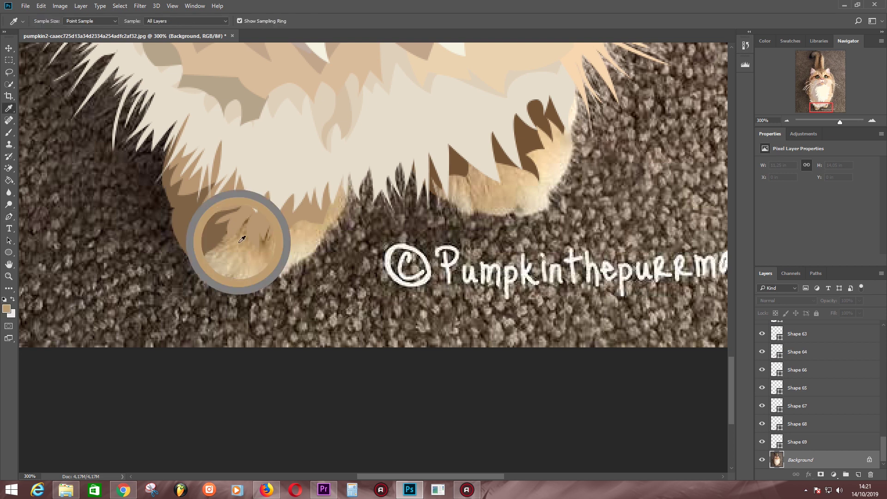
# - Trace a light tan patch over the left paw's toes and up along the fur
pyautogui.click(267, 266)
pyautogui.click(282, 238)
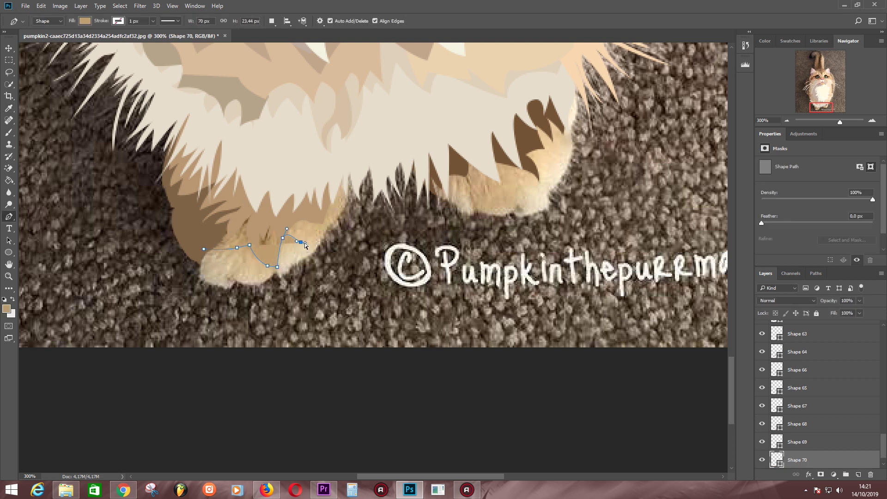
pyautogui.moveTo(329, 226); pyautogui.dragTo(338, 203)
pyautogui.click(347, 191)
pyautogui.click(342, 168)
pyautogui.click(322, 166)
# - Trace a pale shape around the paw's lower left and along its bottom edge
pyautogui.moveTo(266, 214); pyautogui.dragTo(262, 183)
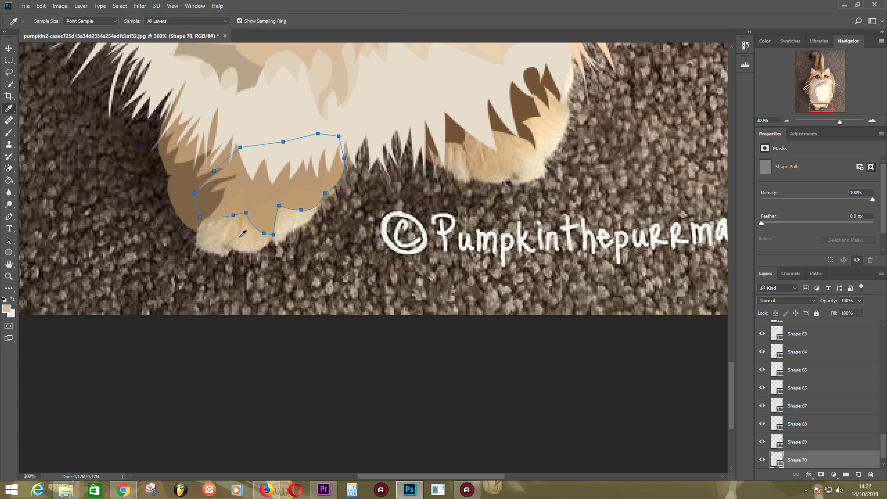
pyautogui.click(198, 220)
pyautogui.click(194, 245)
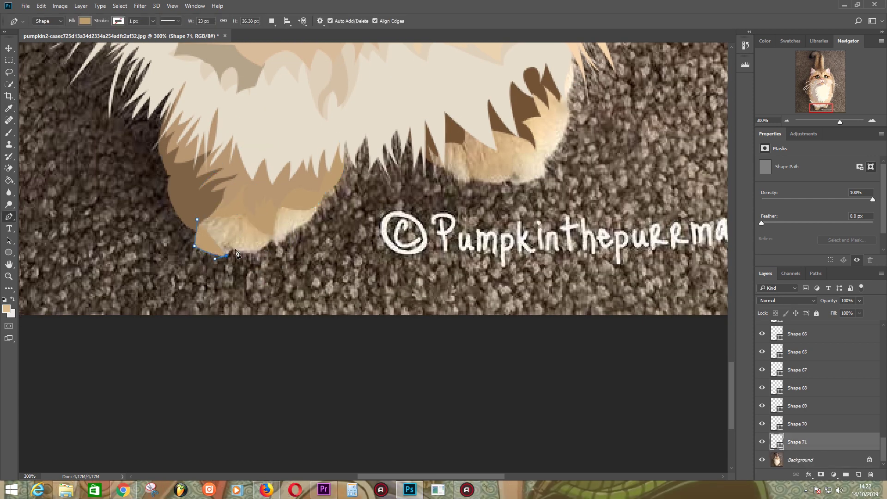
pyautogui.hotkey('alt', '[')
pyautogui.click(201, 212)
pyautogui.click(196, 245)
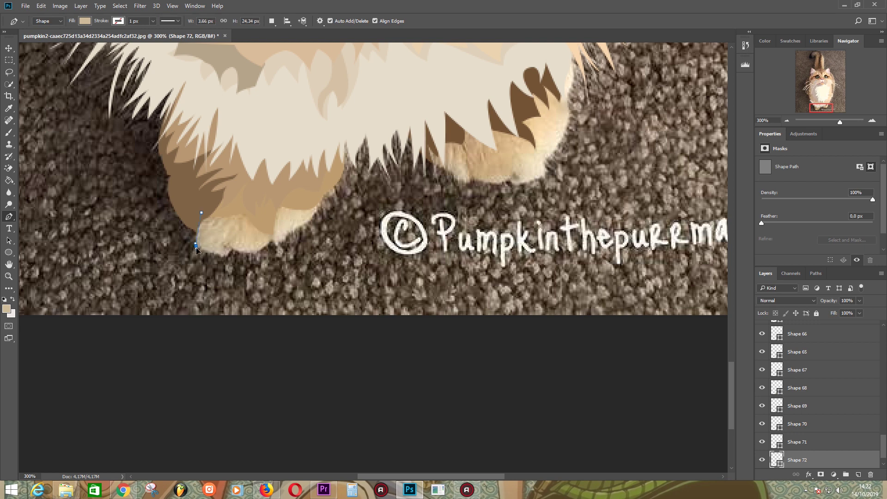
pyautogui.moveTo(232, 261)
pyautogui.mouseDown()
pyautogui.moveTo(233, 248)
pyautogui.moveTo(290, 236)
pyautogui.mouseUp()
pyautogui.click(258, 252)
pyautogui.moveTo(315, 203); pyautogui.dragTo(313, 187)
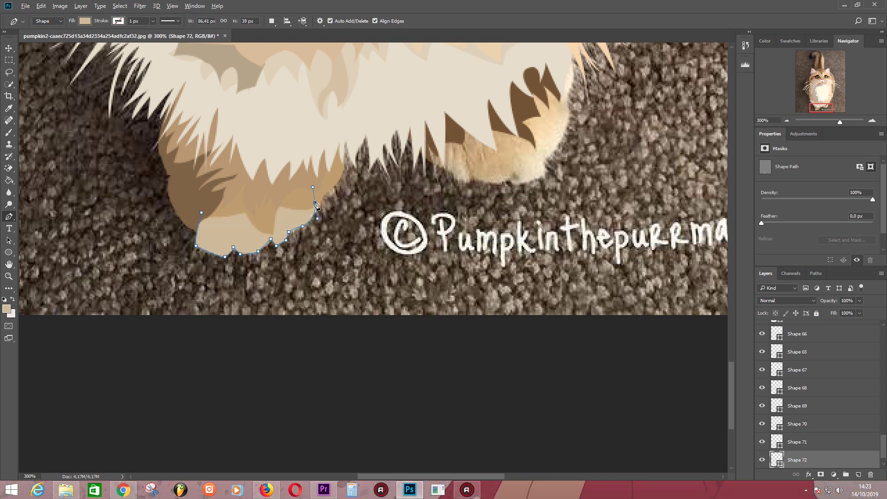
# - Group the earlier shape layers into Group 3
pyautogui.moveTo(307, 147); pyautogui.dragTo(155, 228)
pyautogui.scroll(5, 817, 392)
pyautogui.keyDown('shift'); pyautogui.click(797, 329); pyautogui.keyUp('shift')
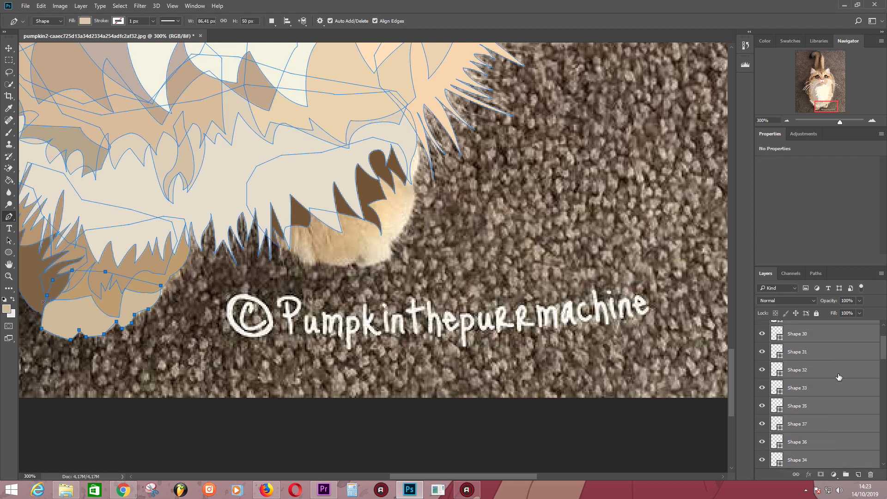
pyautogui.click(846, 475)
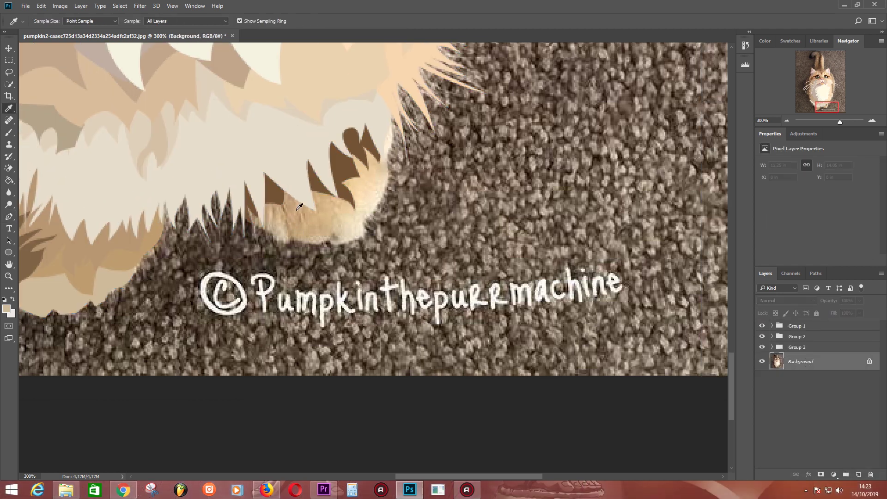
# - Trace a tan shape covering the right front paw
pyautogui.click(250, 224)
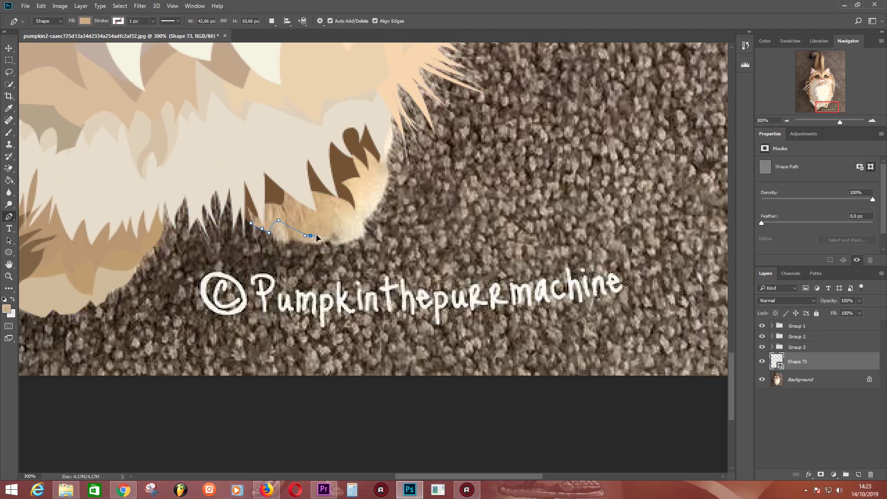
pyautogui.click(333, 226)
pyautogui.moveTo(329, 191); pyautogui.dragTo(336, 202)
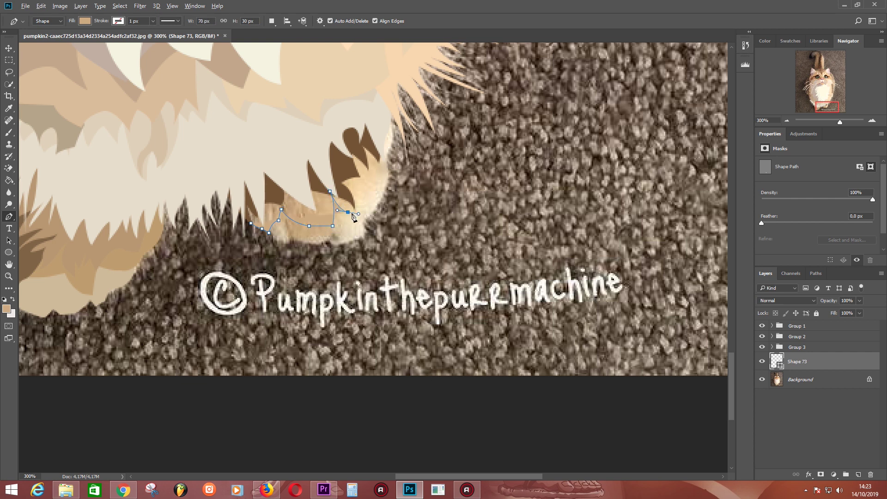
pyautogui.click(342, 167)
pyautogui.click(301, 149)
pyautogui.click(277, 150)
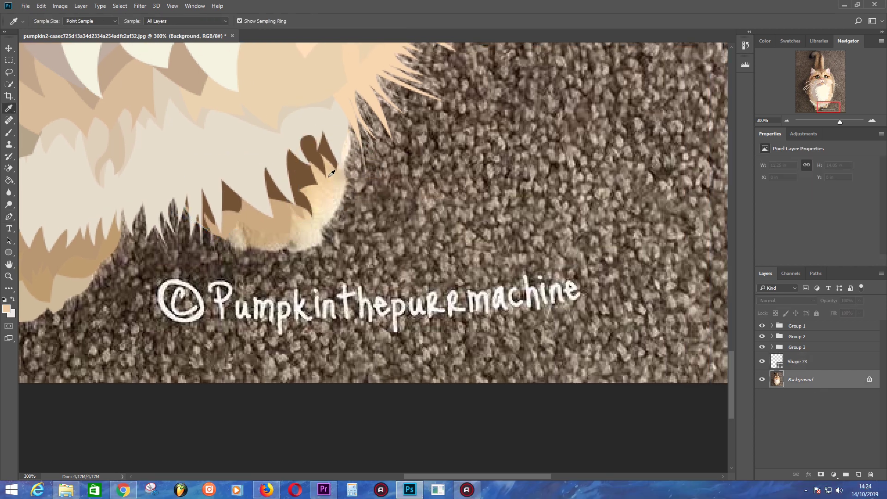
# - Sample a paler cream and trace cream shapes along the right paw's bottom and right edge
pyautogui.press('p')
pyautogui.click(335, 144)
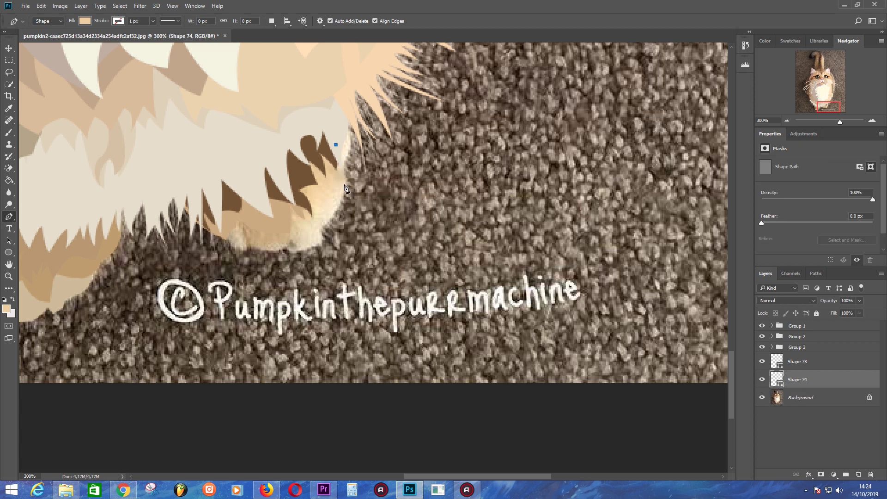
pyautogui.moveTo(288, 216); pyautogui.dragTo(295, 229)
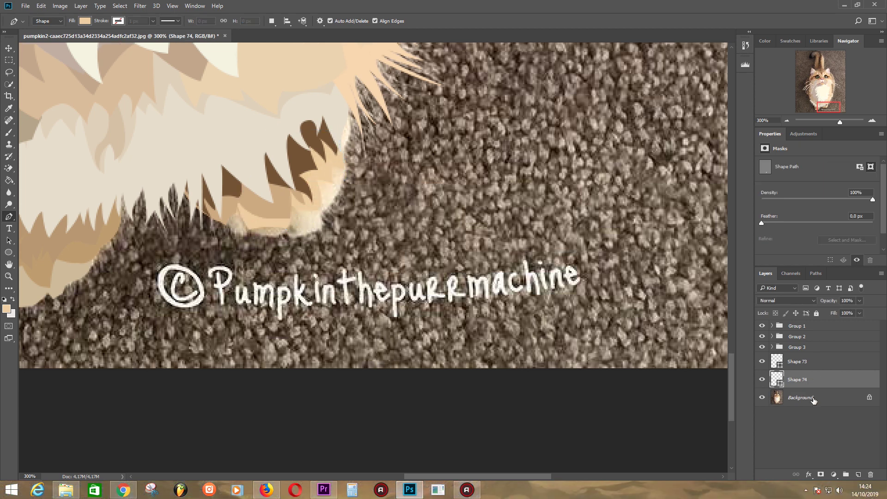
pyautogui.press('p')
pyautogui.click(226, 218)
pyautogui.moveTo(229, 228); pyautogui.dragTo(279, 238)
pyautogui.click(291, 237)
pyautogui.click(321, 229)
pyautogui.click(322, 215)
pyautogui.moveTo(344, 162); pyautogui.dragTo(358, 129)
pyautogui.scroll(10, 307, 283)
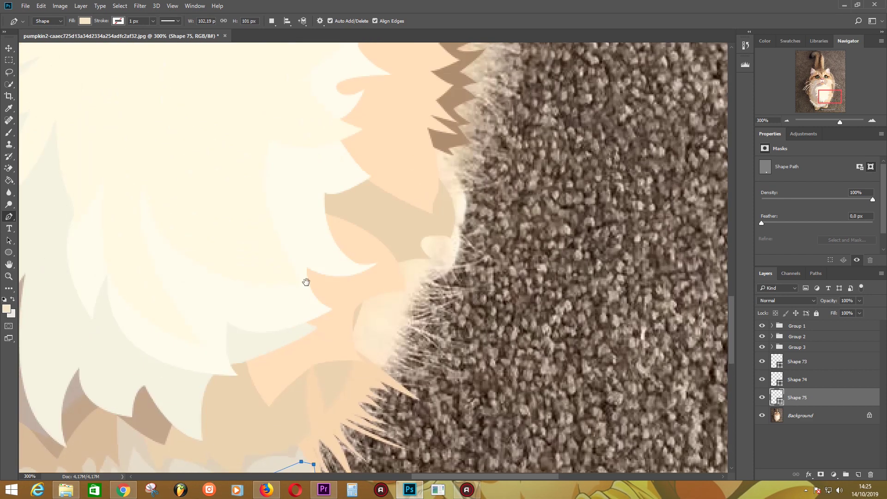
# - Begin a spiky fur shape at the cheek edge, zigzagging anchors up over the carpet
pyautogui.hotkey('alt', '[')
pyautogui.click(338, 365)
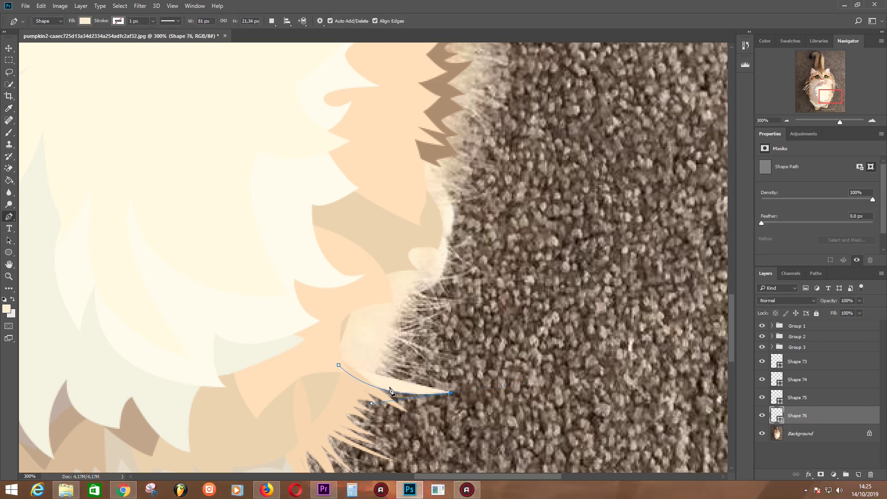
pyautogui.moveTo(448, 390); pyautogui.dragTo(454, 396)
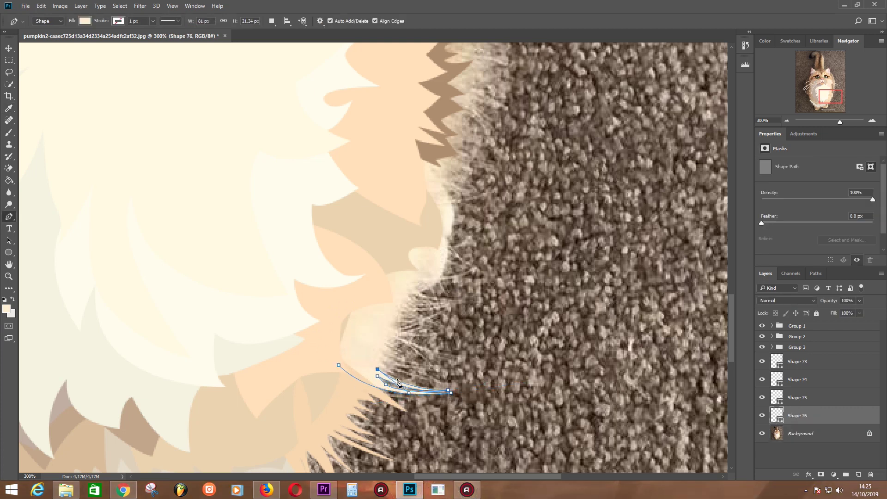
pyautogui.moveTo(386, 360); pyautogui.dragTo(394, 372)
pyautogui.click(418, 361)
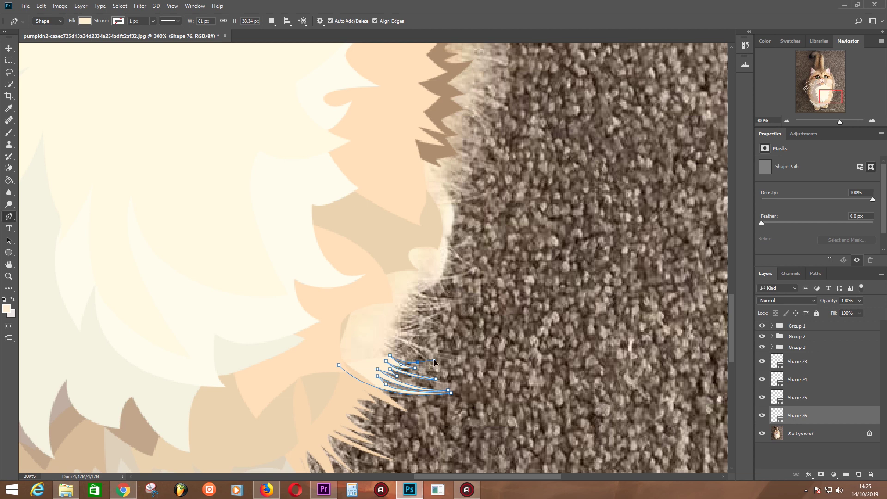
pyautogui.click(390, 355)
pyautogui.click(434, 353)
pyautogui.click(387, 345)
pyautogui.click(435, 334)
pyautogui.click(398, 336)
pyautogui.click(445, 312)
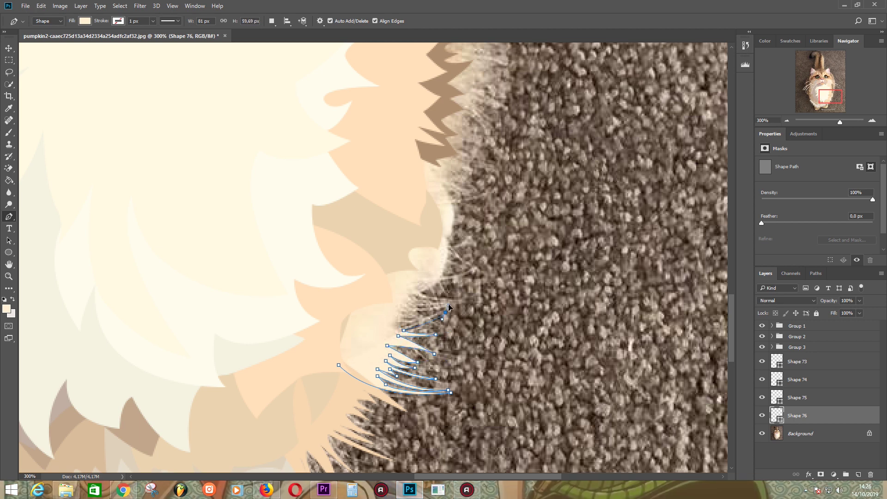
pyautogui.click(415, 312)
pyautogui.click(463, 304)
pyautogui.click(438, 297)
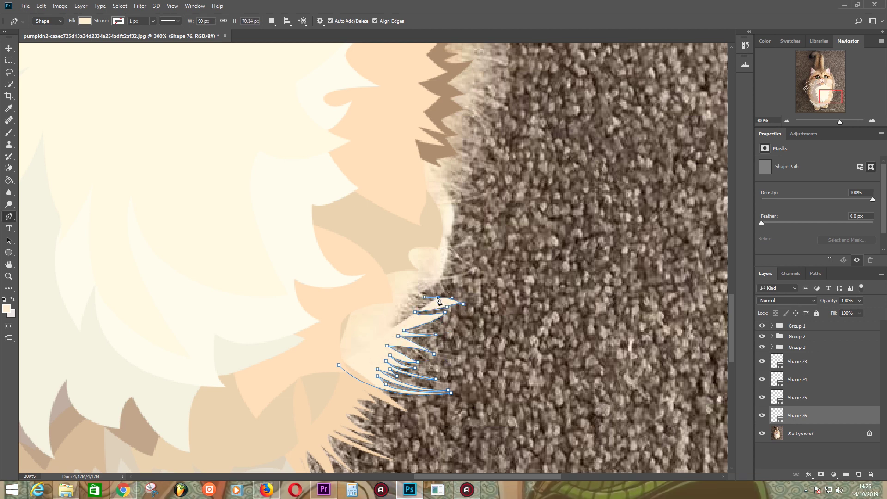
# - Finish the spiky fur outline at its topmost point and close it back at the start
pyautogui.click(474, 266)
pyautogui.click(442, 274)
pyautogui.click(448, 249)
pyautogui.click(469, 264)
pyautogui.click(446, 236)
pyautogui.click(409, 152)
pyautogui.click(412, 185)
pyautogui.click(416, 232)
pyautogui.click(389, 264)
pyautogui.click(345, 289)
pyautogui.click(339, 364)
# - Sample a tan fill colour from the fur edge for the new shape
pyautogui.scroll(5, 298, 351)
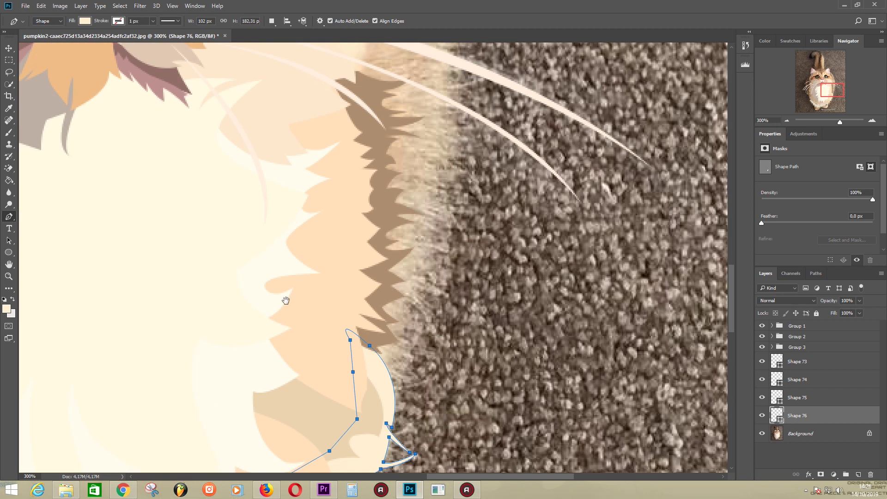
pyautogui.scroll(1, 277, 346)
pyautogui.press('i')
pyautogui.click(405, 200)
pyautogui.hotkey('alt', ',')
pyautogui.press('p')
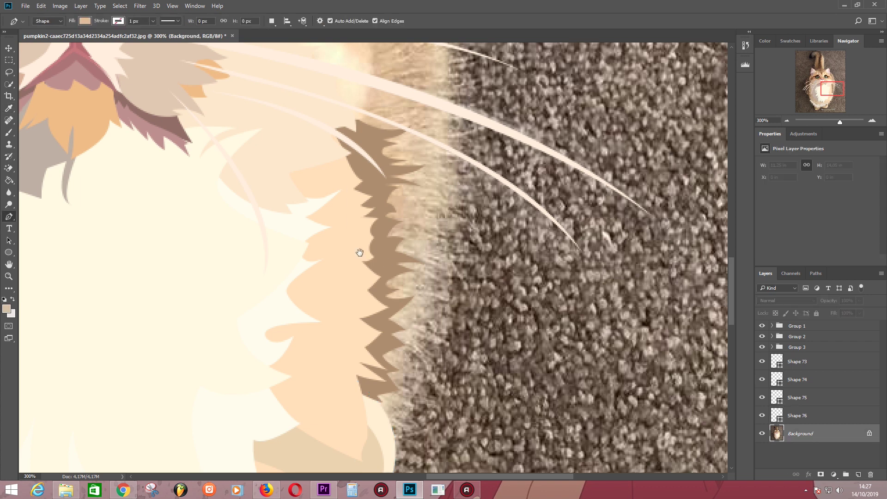
pyautogui.scroll(3, 370, 272)
# - Start a second fur shape on the brown edge, zigzagging up the cheek
pyautogui.click(375, 374)
pyautogui.moveTo(400, 359); pyautogui.dragTo(408, 361)
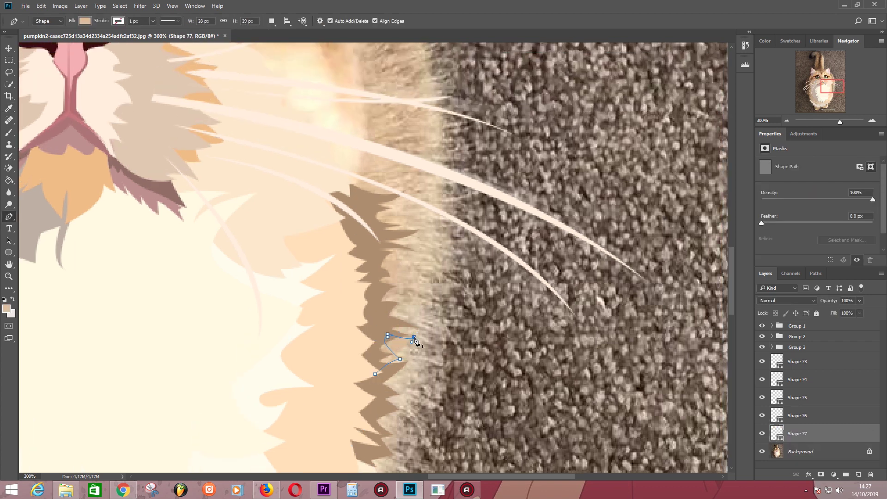
pyautogui.click(411, 302)
pyautogui.click(396, 294)
pyautogui.click(412, 279)
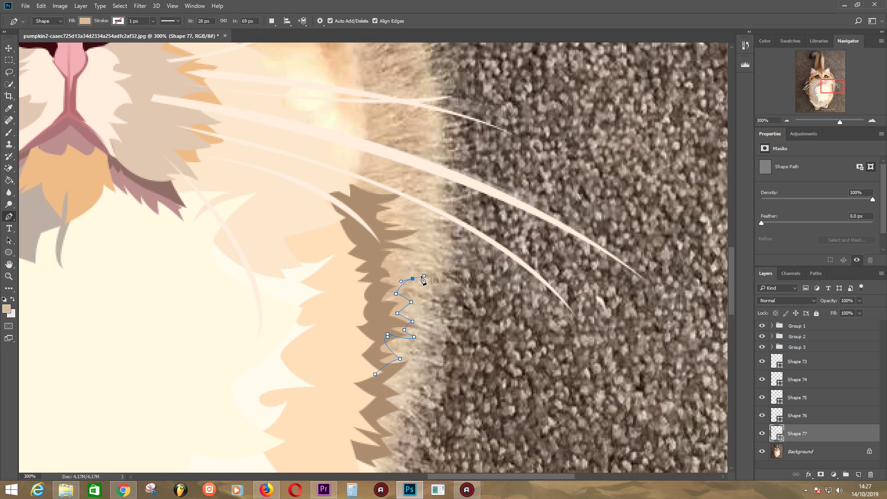
pyautogui.click(364, 247)
pyautogui.scroll(3, 336, 212)
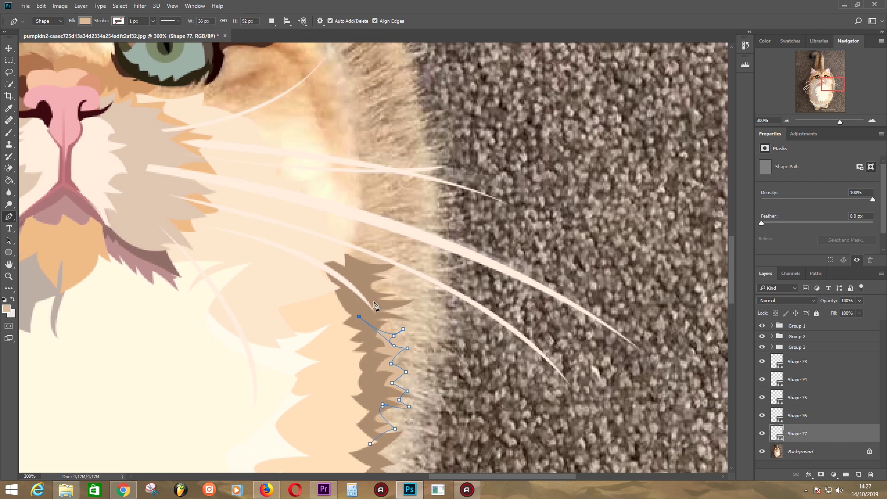
pyautogui.click(360, 274)
pyautogui.click(399, 254)
# - Extend that zigzag up toward the whiskers, curve back across the cheek and close it
pyautogui.click(360, 250)
pyautogui.click(395, 231)
pyautogui.click(370, 223)
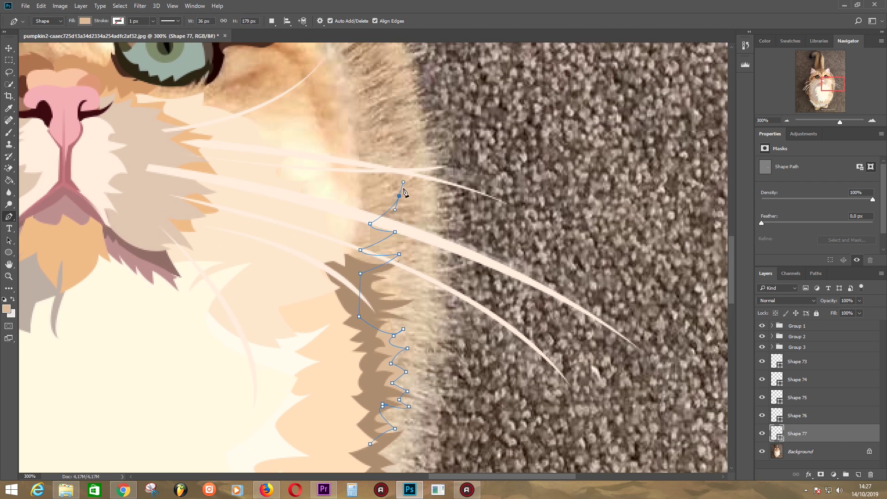
pyautogui.click(399, 195)
pyautogui.click(394, 170)
pyautogui.click(370, 185)
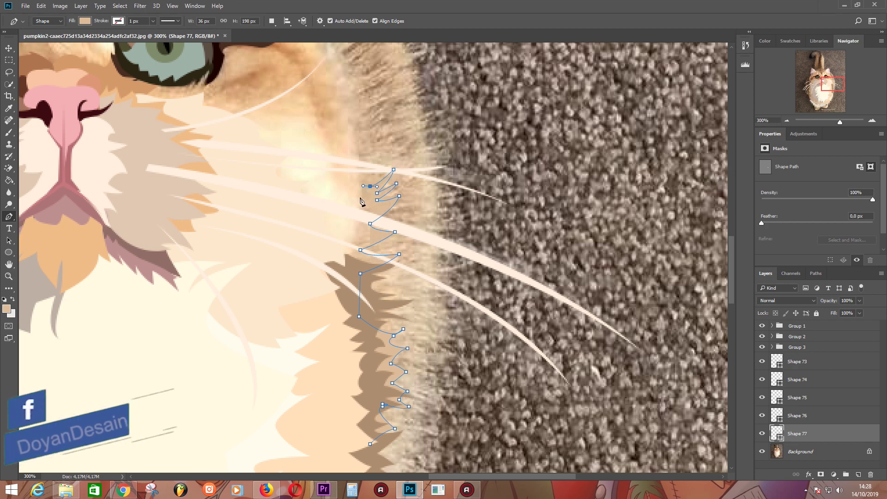
pyautogui.moveTo(284, 203); pyautogui.dragTo(270, 231)
pyautogui.click(370, 444)
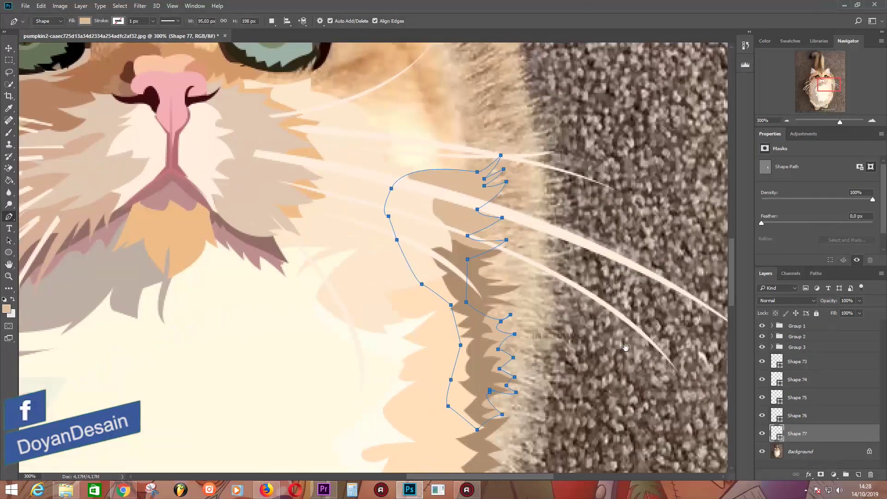
pyautogui.click(805, 451)
# - Begin a cream fur patch below the right eye and sample a tan fur colour
pyautogui.click(361, 157)
pyautogui.moveTo(461, 159); pyautogui.dragTo(435, 161)
pyautogui.click(464, 177)
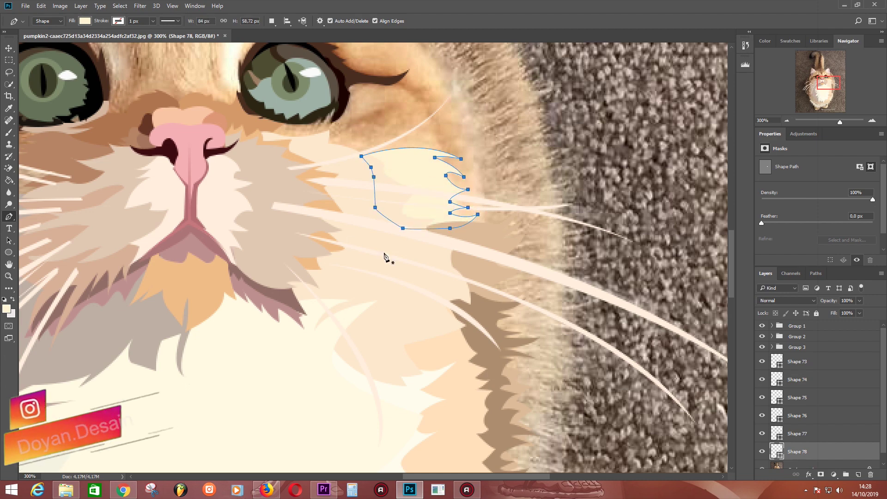
pyautogui.scroll(-5, 388, 255)
pyautogui.press('i')
pyautogui.click(413, 280)
pyautogui.press('p')
pyautogui.hotkey('alt', '[')
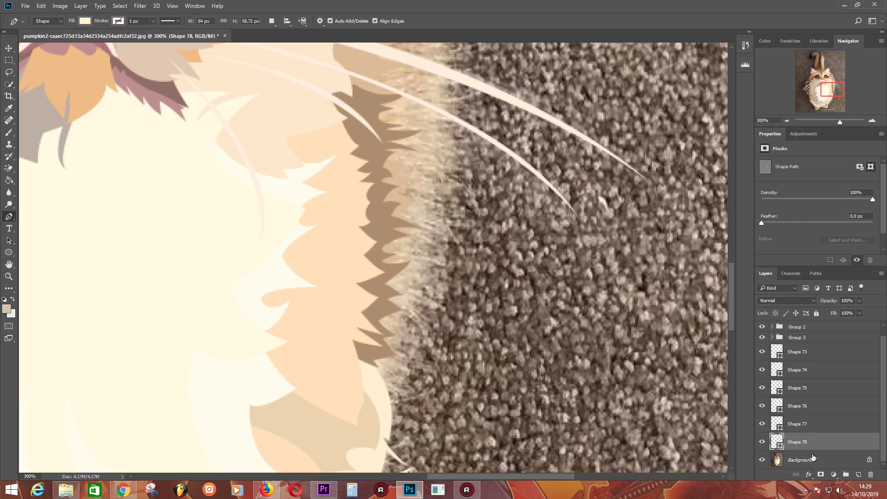
# - Start a tan zigzag fur shape at the cheek's lower edge and trace it upward
pyautogui.click(385, 399)
pyautogui.click(400, 401)
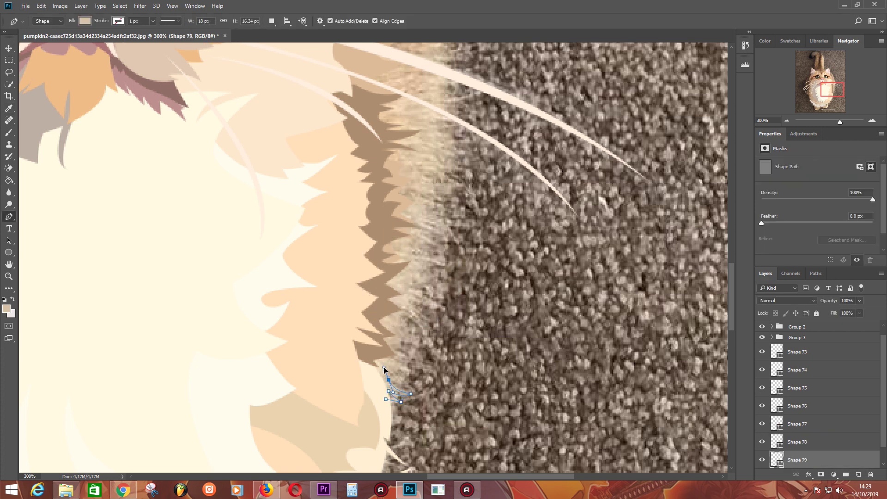
pyautogui.click(390, 373)
pyautogui.click(412, 356)
pyautogui.click(406, 331)
pyautogui.click(401, 314)
pyautogui.moveTo(414, 302); pyautogui.dragTo(425, 314)
pyautogui.click(438, 306)
pyautogui.click(411, 285)
pyautogui.click(437, 274)
pyautogui.click(428, 264)
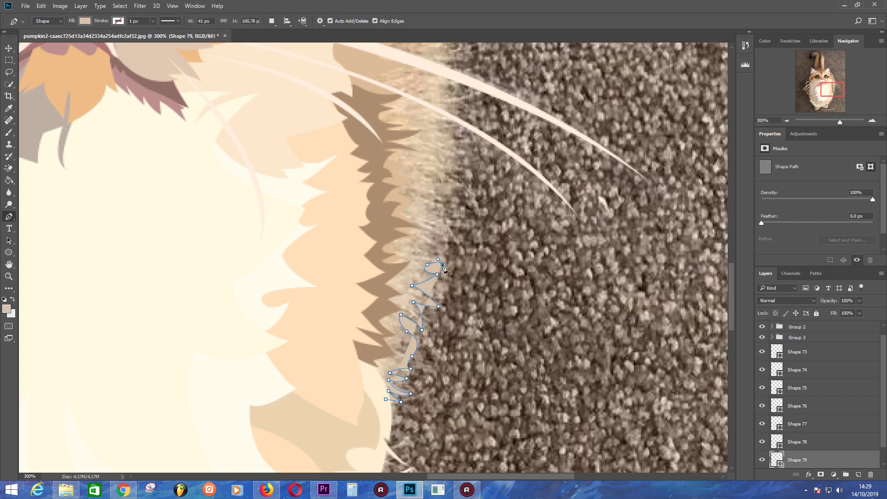
# - Continue the tan fur zigzag up the cheek toward the whiskers, curving its top
pyautogui.click(447, 233)
pyautogui.click(428, 213)
pyautogui.click(449, 194)
pyautogui.moveTo(449, 193); pyautogui.dragTo(425, 290)
pyautogui.click(403, 273)
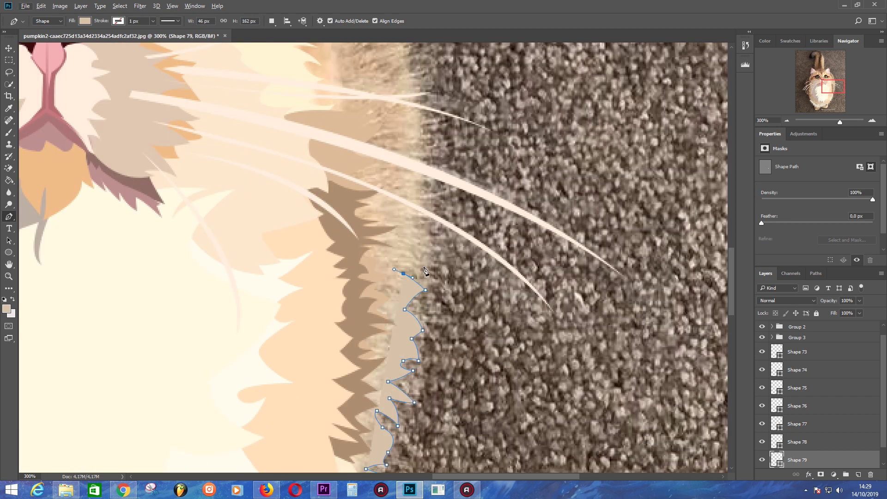
pyautogui.click(427, 264)
pyautogui.click(426, 226)
pyautogui.click(438, 196)
pyautogui.click(419, 179)
pyautogui.click(418, 155)
pyautogui.click(420, 139)
pyautogui.click(425, 131)
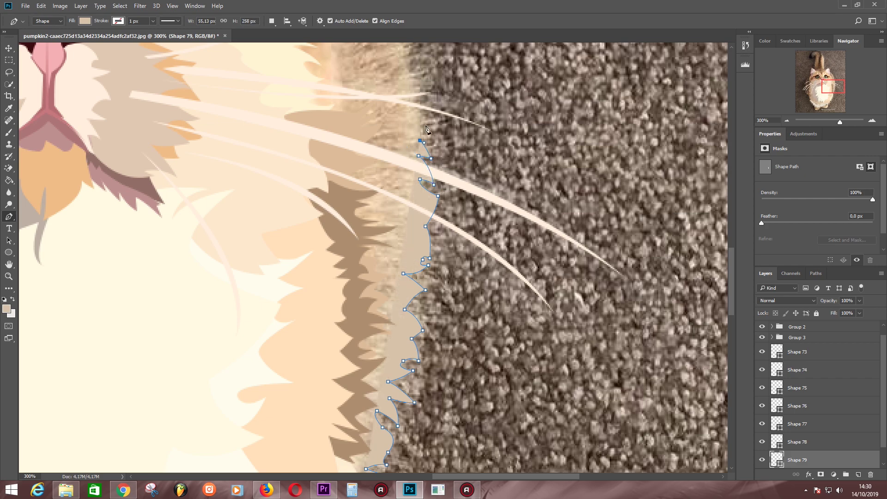
pyautogui.moveTo(383, 115); pyautogui.dragTo(386, 200)
# - Bring the tan fur outline back left across the cheek to finish the shape
pyautogui.click(353, 209)
pyautogui.click(322, 231)
pyautogui.click(315, 273)
pyautogui.click(322, 325)
pyautogui.scroll(-3, 317, 408)
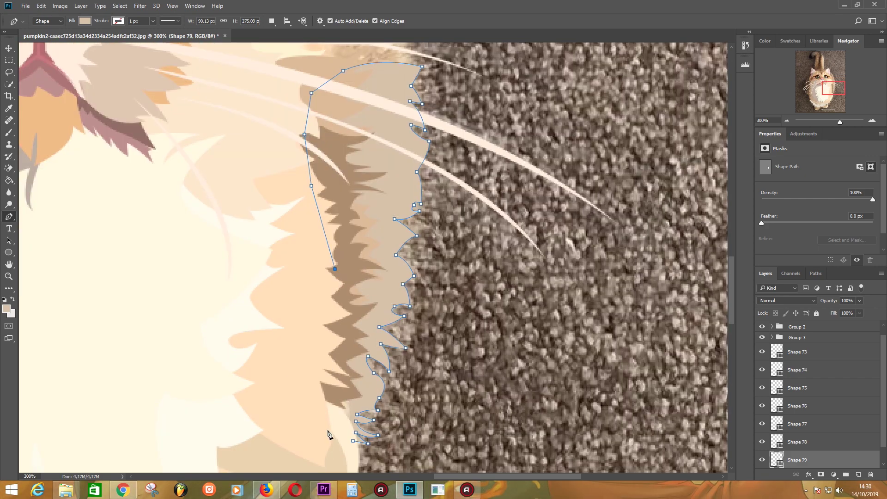
pyautogui.scroll(6, 307, 243)
pyautogui.scroll(-5, 308, 243)
pyautogui.hscroll(-10, 307, 243)
pyautogui.hscroll(8, 328, 259)
pyautogui.scroll(4, 328, 260)
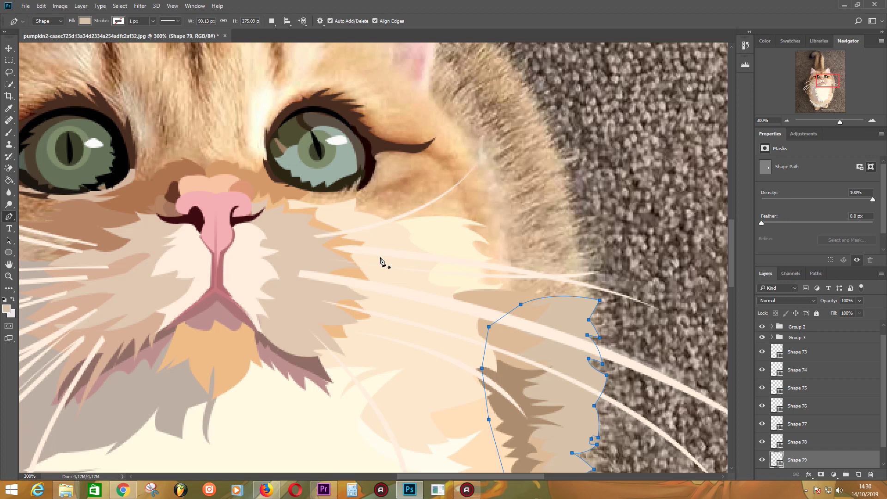
# - Sample the fur colour beside the right eye and start a fur shape along the eyelids
pyautogui.press('i')
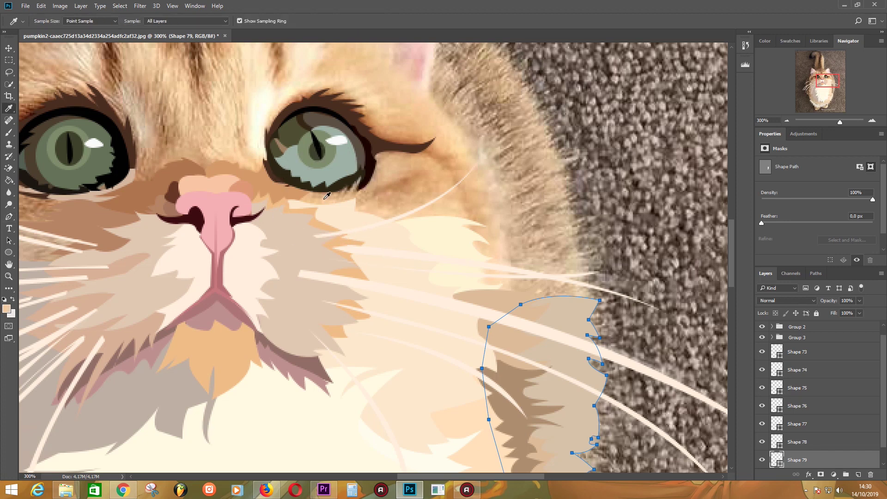
pyautogui.click(326, 196)
pyautogui.press('p')
pyautogui.click(290, 200)
pyautogui.click(315, 187)
pyautogui.click(333, 188)
pyautogui.click(353, 180)
pyautogui.click(410, 150)
pyautogui.click(431, 153)
# - Extend the eyelid shape past the eye's outer corner, close it under the eye, then delete it
pyautogui.click(397, 181)
pyautogui.click(369, 201)
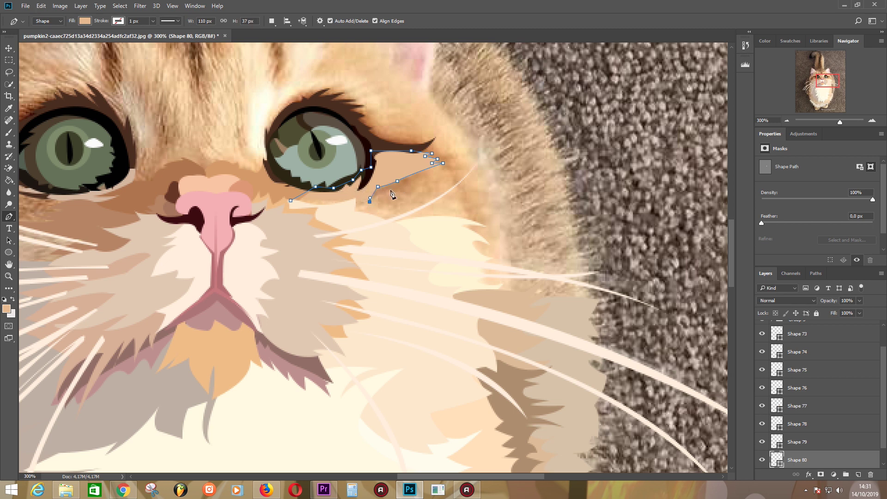
pyautogui.click(431, 172)
pyautogui.click(456, 171)
pyautogui.click(450, 186)
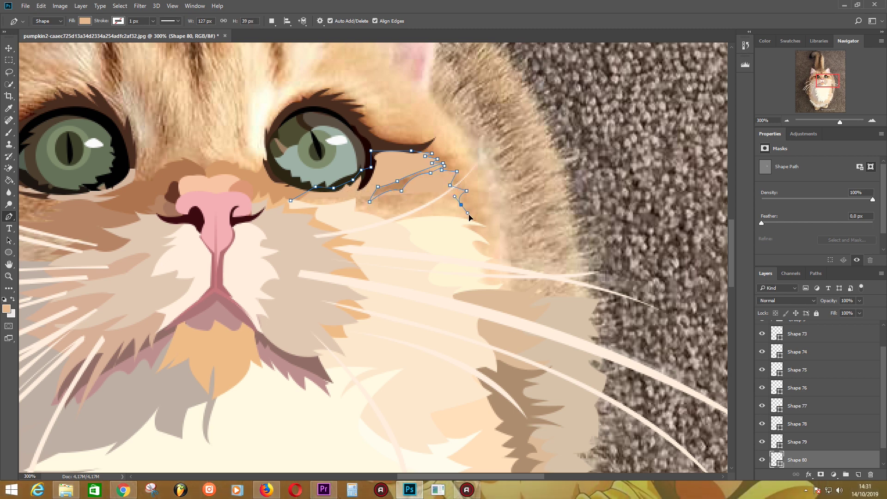
pyautogui.click(460, 204)
pyautogui.click(470, 216)
pyautogui.click(396, 235)
pyautogui.click(349, 221)
pyautogui.click(314, 213)
pyautogui.click(295, 211)
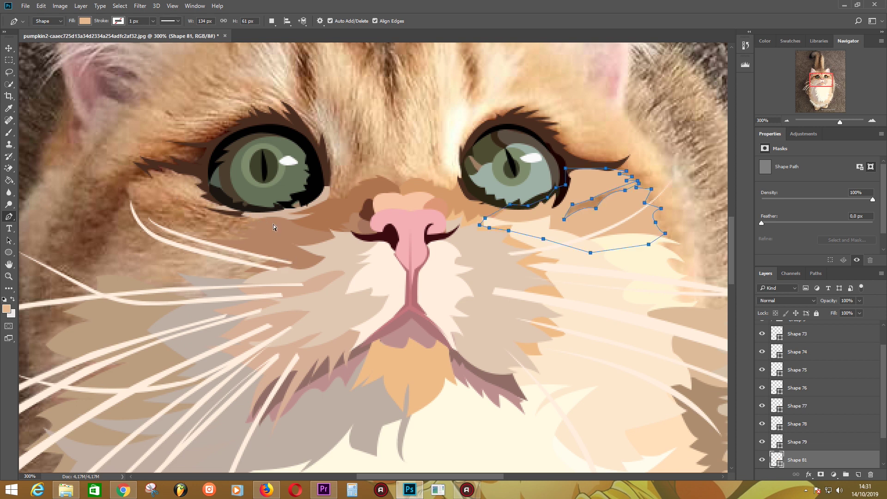
pyautogui.press('Delete')
# - Draw a brown fur shape above the nose in a colour sampled there
pyautogui.press('i')
pyautogui.click(343, 147)
pyautogui.press('p')
pyautogui.press('i')
pyautogui.click(366, 176)
pyautogui.press('p')
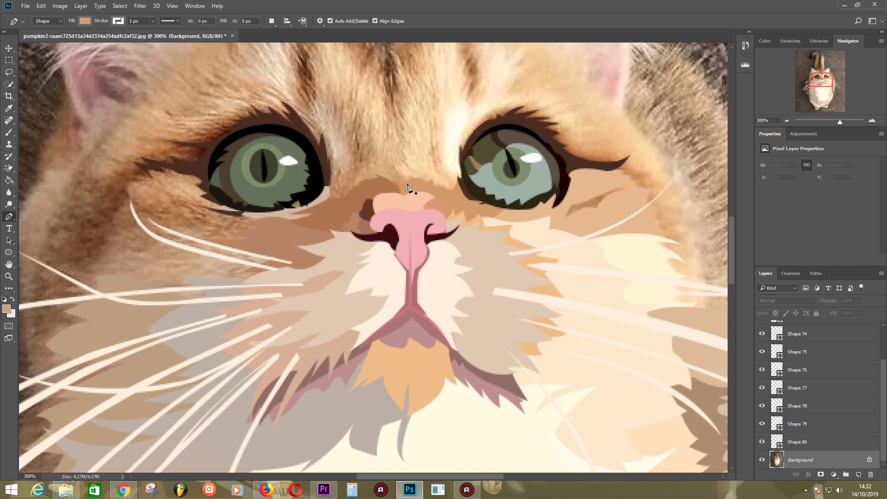
pyautogui.click(407, 183)
pyautogui.click(402, 174)
pyautogui.click(393, 161)
pyautogui.click(366, 159)
pyautogui.click(358, 173)
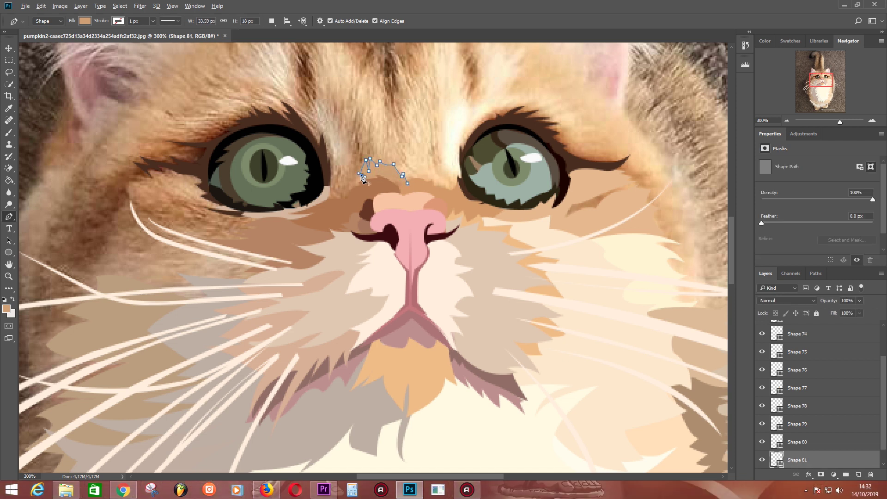
pyautogui.hotkey('alt', ',')
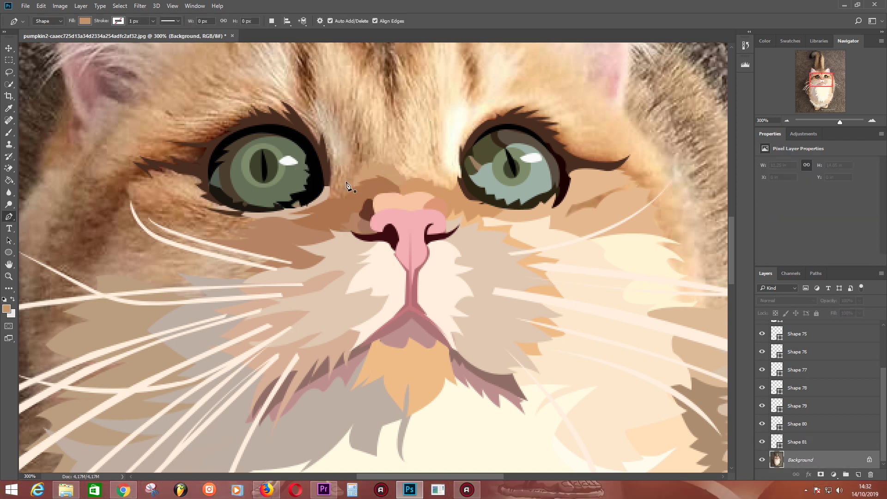
# - Add a small fur shape at the left eye's inner corner
pyautogui.click(324, 188)
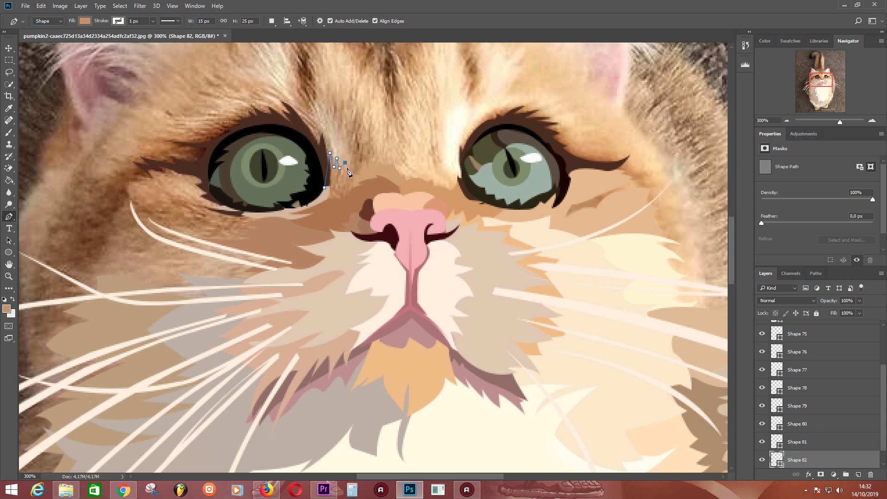
pyautogui.click(352, 169)
pyautogui.click(359, 163)
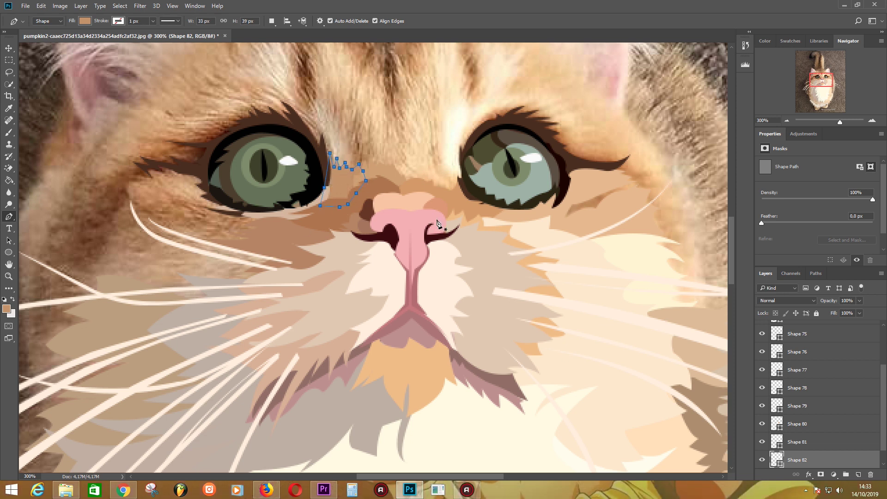
pyautogui.hotkey('alt', ',')
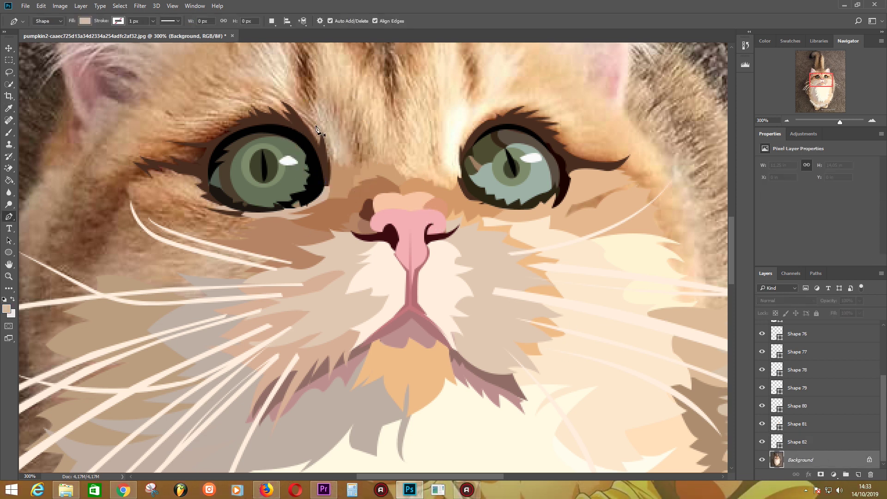
# - Trace a zigzag eyebrow fur shape above the left eye, down to the eye
pyautogui.click(293, 108)
pyautogui.click(313, 118)
pyautogui.click(311, 105)
pyautogui.click(326, 101)
pyautogui.click(334, 124)
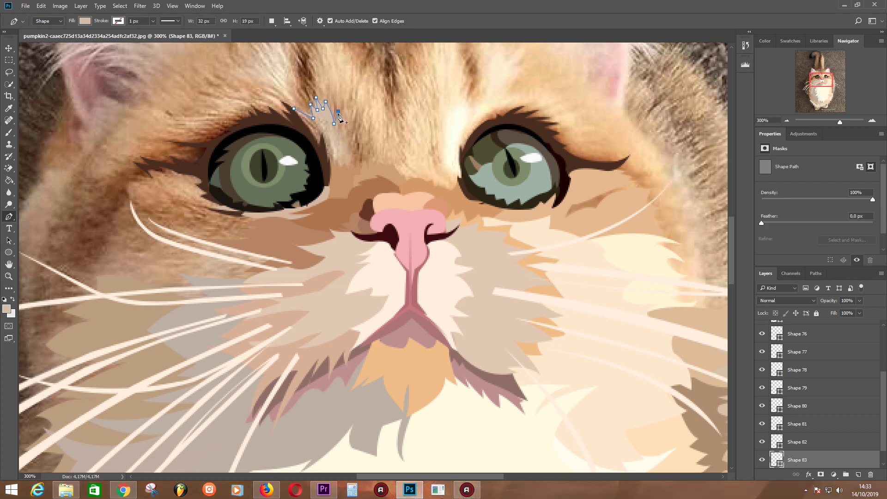
pyautogui.click(344, 140)
pyautogui.click(350, 172)
pyautogui.click(317, 146)
pyautogui.click(303, 126)
pyautogui.moveTo(452, 210); pyautogui.dragTo(369, 239)
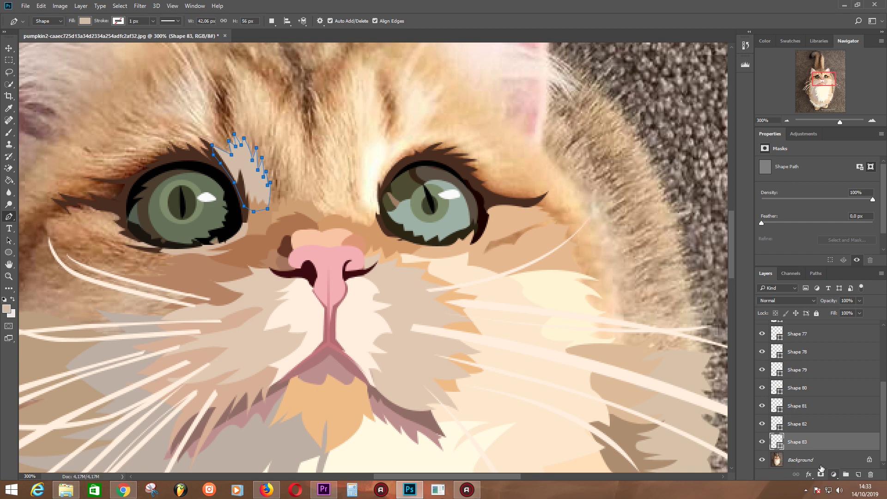
# - Draw a curved cream fur shape rising from between the eyes onto the forehead
pyautogui.click(381, 216)
pyautogui.moveTo(371, 214); pyautogui.dragTo(347, 152)
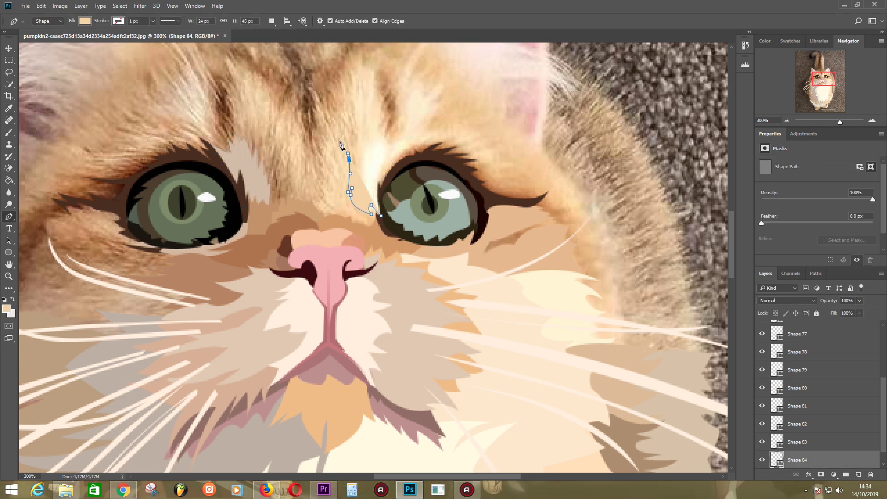
pyautogui.click(342, 117)
pyautogui.moveTo(317, 92); pyautogui.dragTo(309, 93)
pyautogui.click(317, 126)
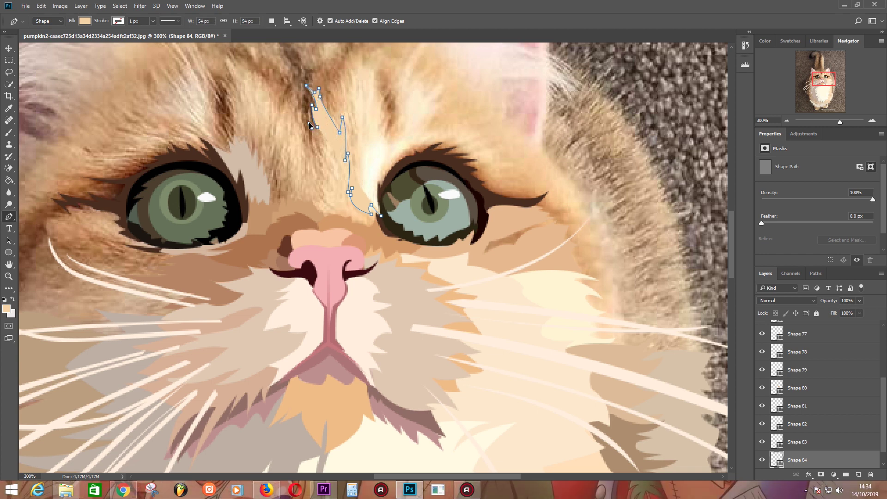
pyautogui.moveTo(316, 154); pyautogui.dragTo(321, 160)
pyautogui.click(317, 215)
pyautogui.click(331, 225)
pyautogui.click(363, 234)
pyautogui.click(381, 232)
pyautogui.click(381, 215)
pyautogui.click(285, 203)
# - Trace a zigzag brown fur patch above the left eye in a sampled brown
pyautogui.press('i')
pyautogui.click(280, 187)
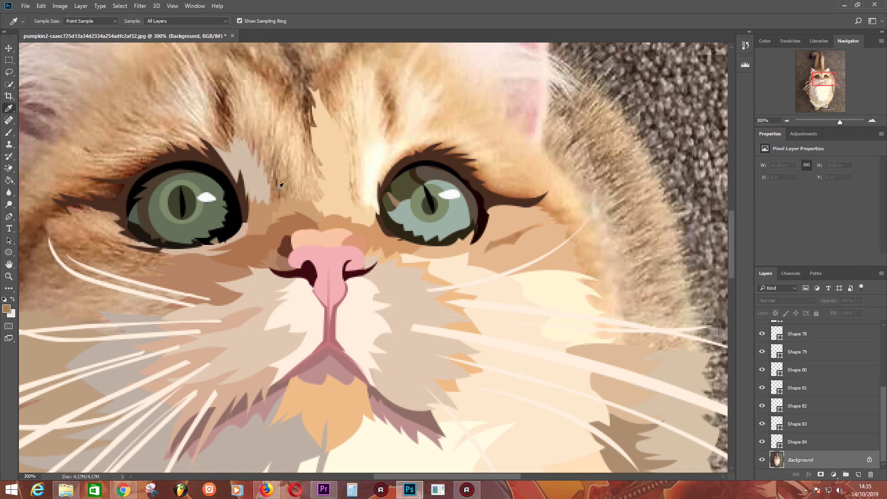
pyautogui.press('p')
pyautogui.click(286, 165)
pyautogui.click(270, 155)
pyautogui.click(264, 133)
pyautogui.click(256, 158)
pyautogui.moveTo(249, 127); pyautogui.dragTo(240, 110)
pyautogui.click(247, 159)
pyautogui.click(264, 193)
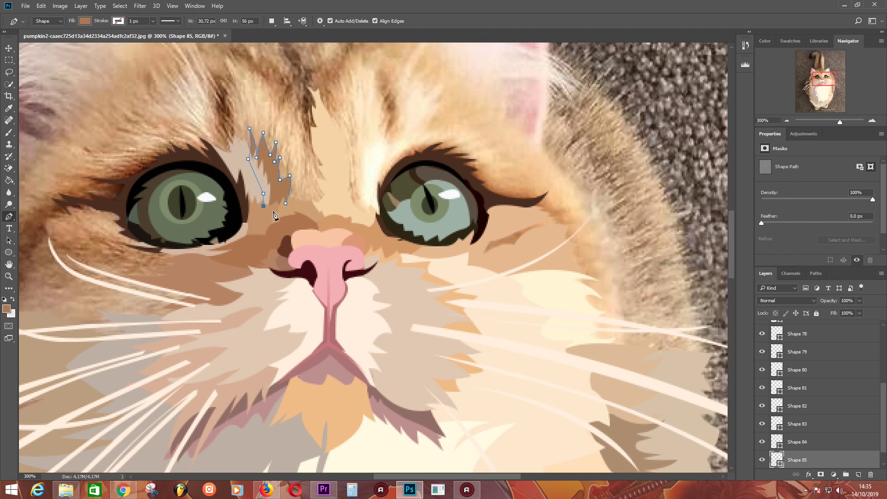
pyautogui.click(272, 211)
pyautogui.click(284, 211)
pyautogui.moveTo(452, 273); pyautogui.dragTo(403, 299)
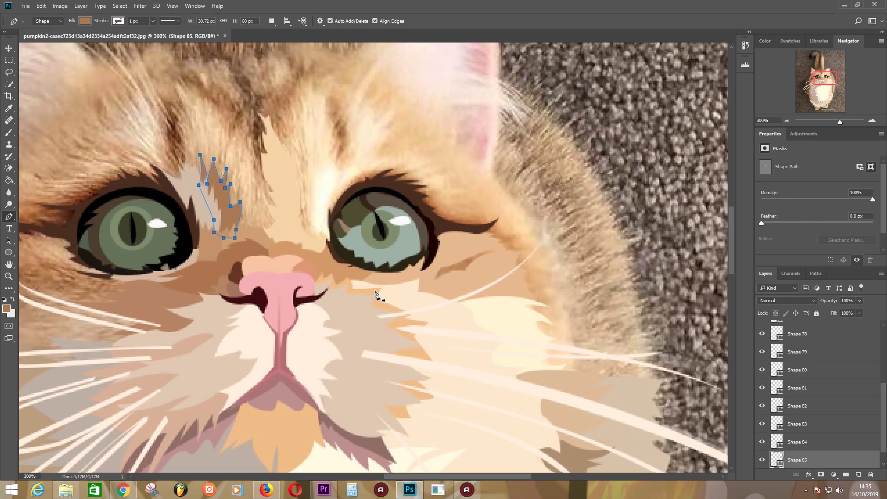
# - Sample the light cream fur and start a cream streak curving up between the eyes
pyautogui.press('Return')
pyautogui.press('i')
pyautogui.click(323, 180)
pyautogui.press('p')
pyautogui.click(320, 241)
pyautogui.click(307, 217)
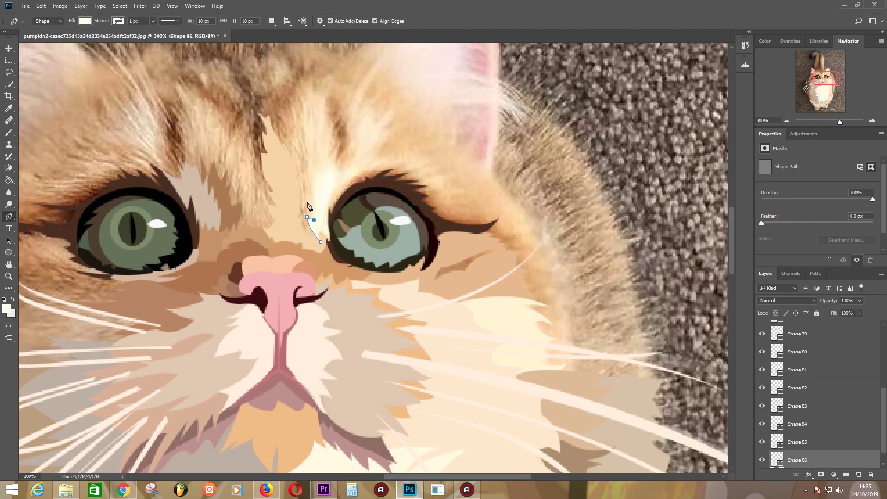
pyautogui.hotkey('ctrl', 'z')
pyautogui.moveTo(303, 119); pyautogui.dragTo(303, 108)
pyautogui.click(326, 150)
pyautogui.click(324, 173)
pyautogui.moveTo(354, 153); pyautogui.dragTo(358, 156)
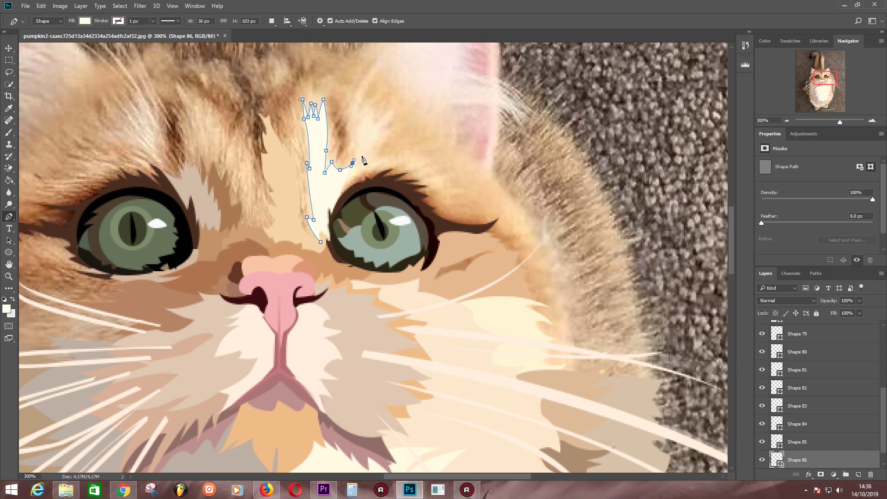
# - Add thin spikes to the white tuft outline up the forehead
pyautogui.click(350, 132)
pyautogui.click(346, 112)
pyautogui.moveTo(346, 112)
pyautogui.mouseDown()
pyautogui.moveTo(334, 140)
pyautogui.moveTo(383, 132)
pyautogui.mouseUp()
pyautogui.click(361, 96)
pyautogui.click(344, 137)
pyautogui.click(370, 120)
pyautogui.click(358, 145)
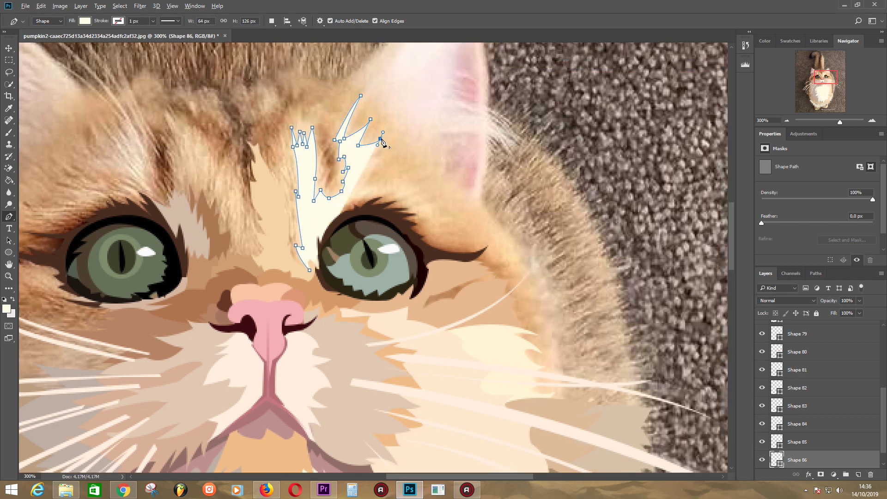
# - Trace the tuft's edge down beside the eye and close the white tuft shape
pyautogui.click(369, 170)
pyautogui.click(384, 184)
pyautogui.click(399, 180)
pyautogui.click(374, 191)
pyautogui.click(357, 191)
pyautogui.moveTo(355, 199); pyautogui.dragTo(386, 200)
pyautogui.click(322, 230)
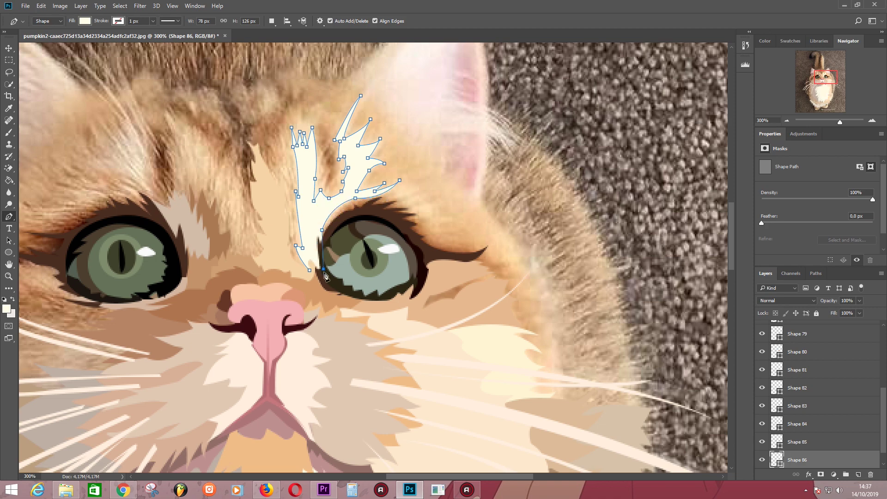
pyautogui.click(312, 274)
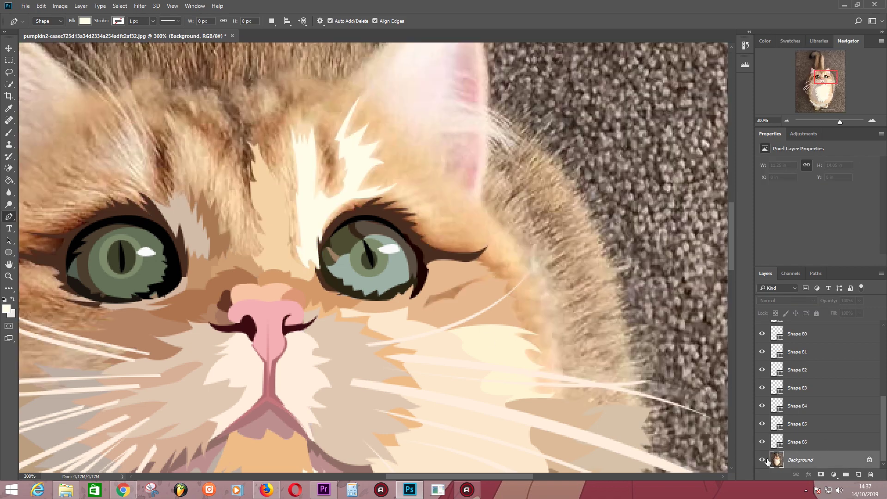
# - Sample the peach fur colour and begin a new peach shape above the left eye
pyautogui.hscroll(-3, 480, 251)
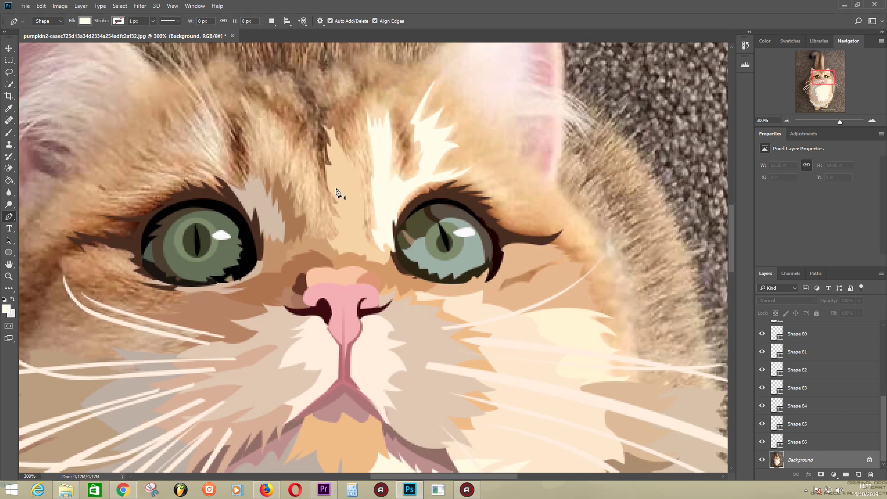
pyautogui.press('i')
pyautogui.click(246, 184)
pyautogui.press('p')
pyautogui.click(235, 193)
pyautogui.moveTo(224, 178); pyautogui.dragTo(222, 158)
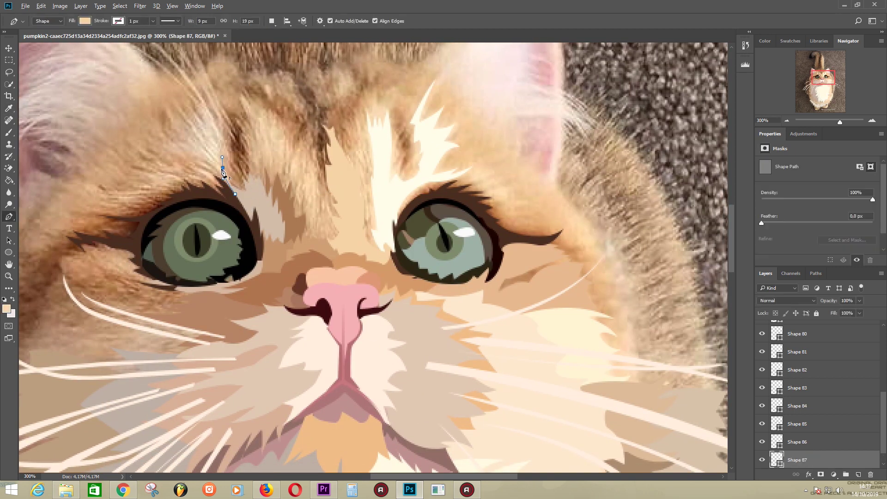
# - Trace Shape 87's outline up the left forehead, across the top, and down toward the nose
pyautogui.click(247, 146)
pyautogui.click(241, 135)
pyautogui.click(235, 121)
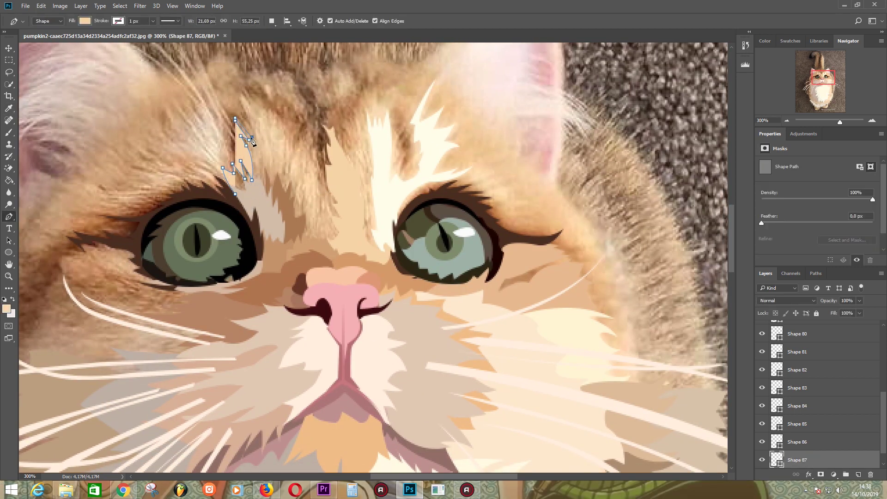
pyautogui.click(239, 114)
pyautogui.click(249, 139)
pyautogui.click(238, 93)
pyautogui.click(254, 109)
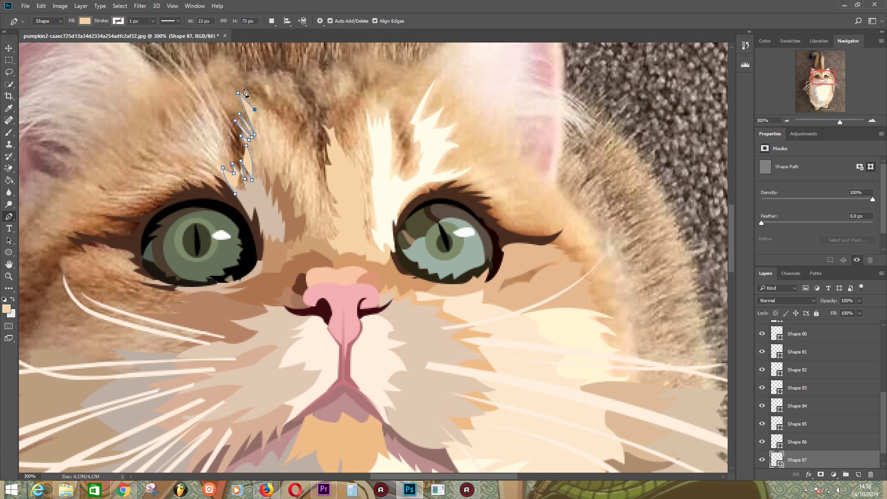
pyautogui.click(286, 135)
pyautogui.click(293, 150)
pyautogui.click(314, 147)
pyautogui.click(323, 162)
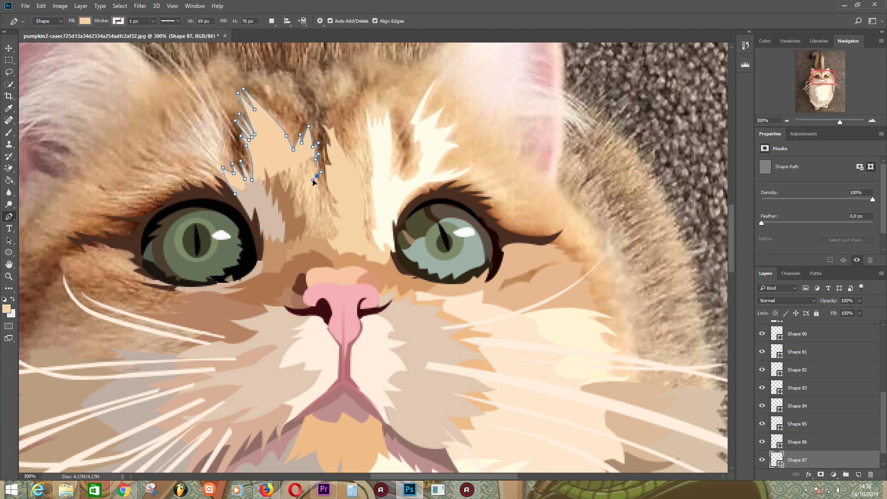
pyautogui.click(317, 176)
pyautogui.click(330, 189)
pyautogui.click(346, 206)
# - Continue the forehead outline up around the white tuft and out to the right
pyautogui.click(348, 227)
pyautogui.click(348, 151)
pyautogui.click(357, 159)
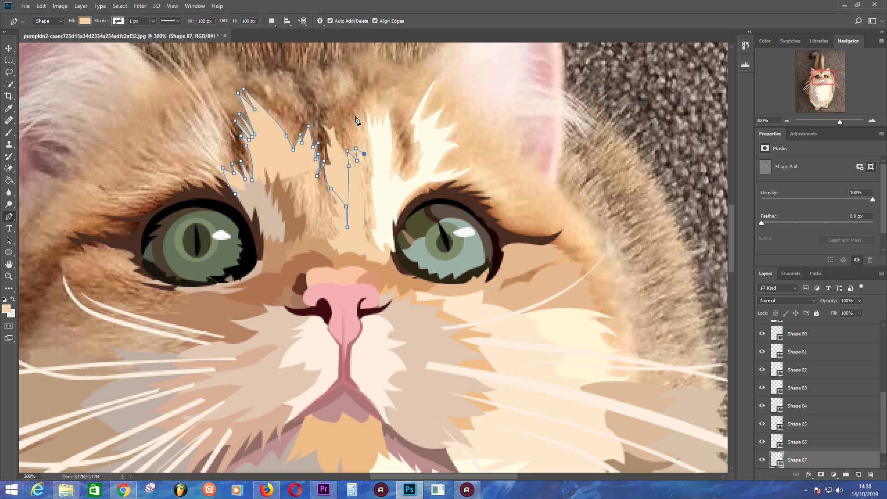
pyautogui.click(357, 113)
pyautogui.click(368, 90)
pyautogui.click(397, 87)
pyautogui.click(391, 127)
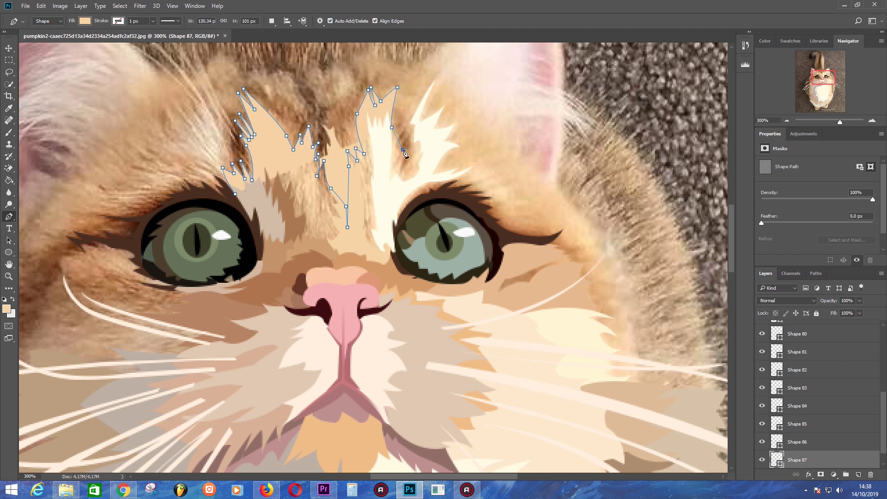
pyautogui.click(405, 142)
pyautogui.click(410, 161)
pyautogui.click(398, 173)
pyautogui.click(402, 113)
pyautogui.click(419, 88)
pyautogui.click(439, 72)
pyautogui.click(426, 115)
pyautogui.click(443, 102)
# - Close the spiky forehead shape and give Shape 87 a peach #f6d1a5 fill
pyautogui.click(455, 118)
pyautogui.click(472, 147)
pyautogui.click(445, 169)
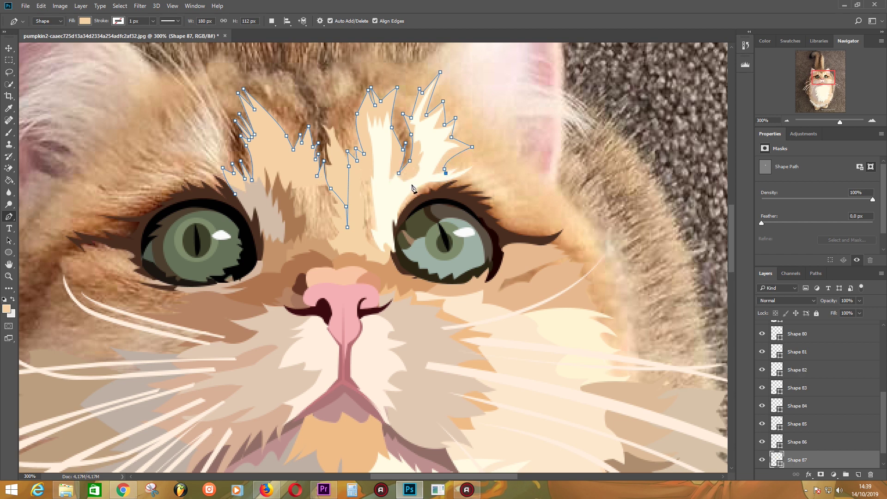
pyautogui.click(387, 213)
pyautogui.click(379, 269)
pyautogui.click(297, 261)
pyautogui.click(235, 195)
pyautogui.doubleClick(780, 463)
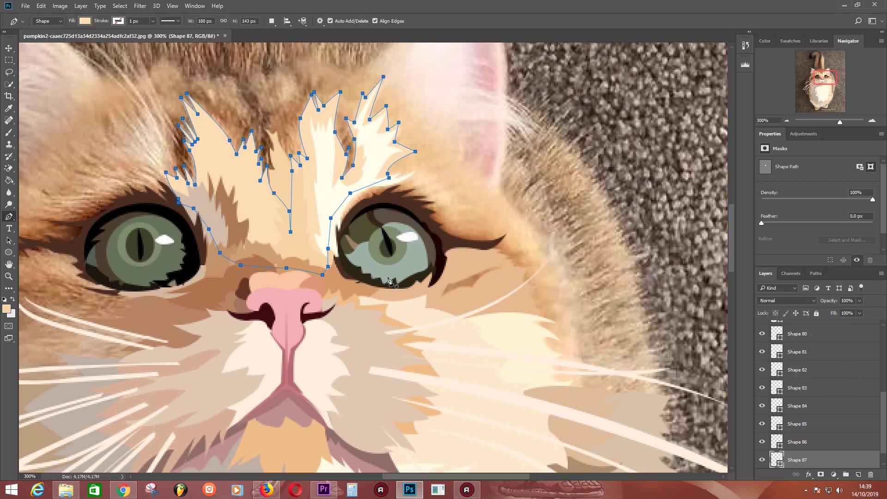
# - Start brown Shape 88 along the right eye's upper lid
pyautogui.click(332, 238)
pyautogui.click(362, 187)
pyautogui.click(412, 177)
pyautogui.scroll(-1, 803, 367)
pyautogui.doubleClick(776, 442)
pyautogui.click(801, 283)
pyautogui.click(429, 196)
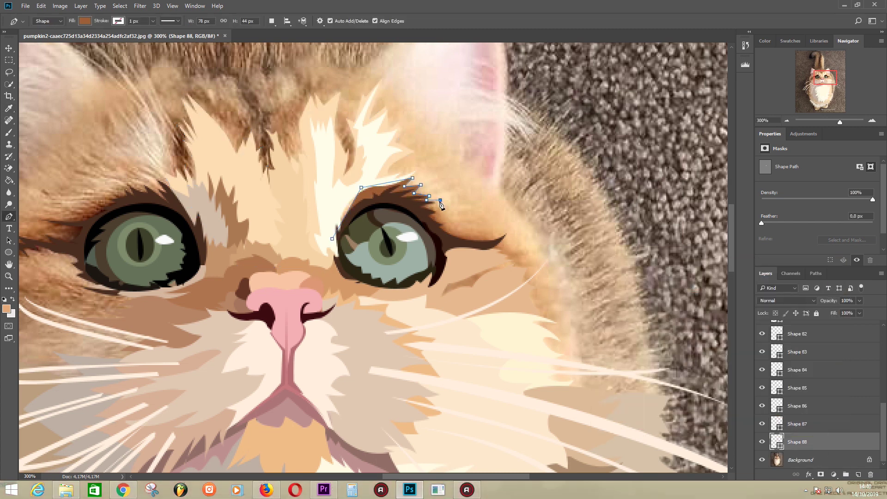
# - Complete Shape 88 around the right eye, tracing the eyelid and back under the eye
pyautogui.click(501, 230)
pyautogui.click(506, 249)
pyautogui.click(533, 251)
pyautogui.click(526, 279)
pyautogui.click(532, 281)
pyautogui.click(497, 287)
pyautogui.click(435, 299)
pyautogui.click(395, 299)
pyautogui.click(348, 301)
pyautogui.click(334, 263)
pyautogui.click(325, 232)
pyautogui.click(341, 209)
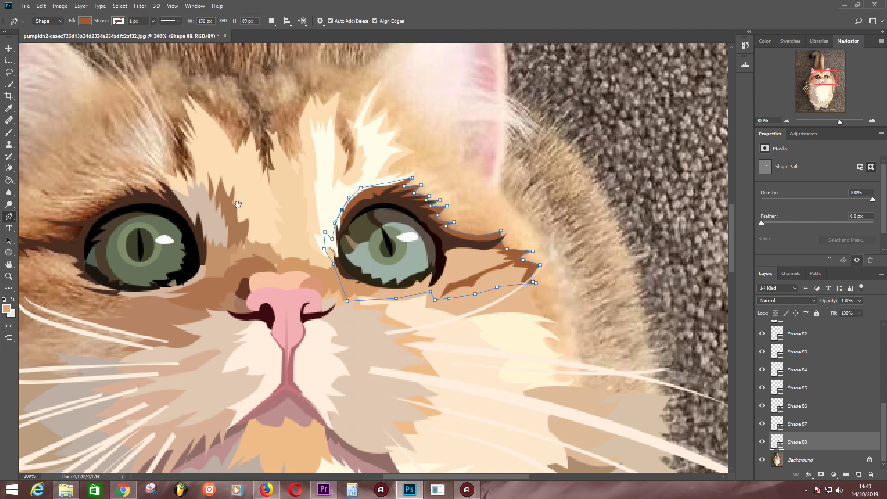
# - Pan to the left eye and trace Shape 89's dark lashes along its upper lid
pyautogui.moveTo(248, 206); pyautogui.dragTo(287, 217)
pyautogui.click(328, 196)
pyautogui.click(308, 178)
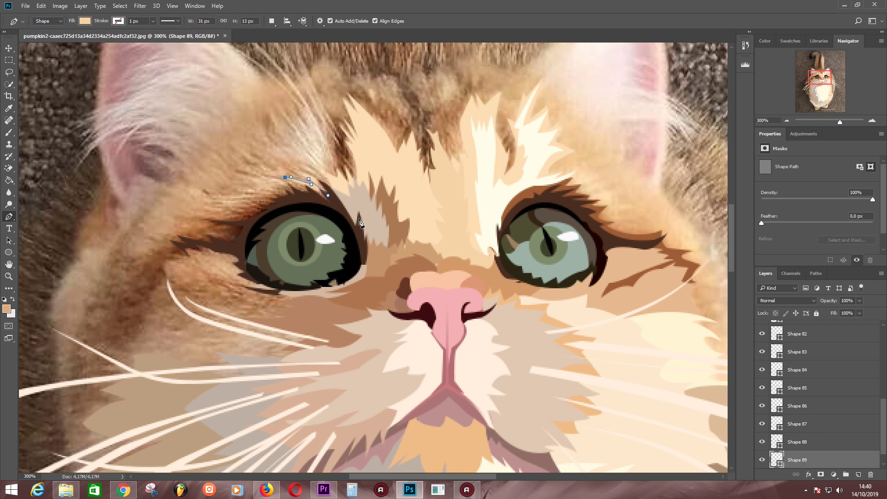
pyautogui.hotkey('ctrl', 'z')
pyautogui.hotkey('ctrl', 'z')
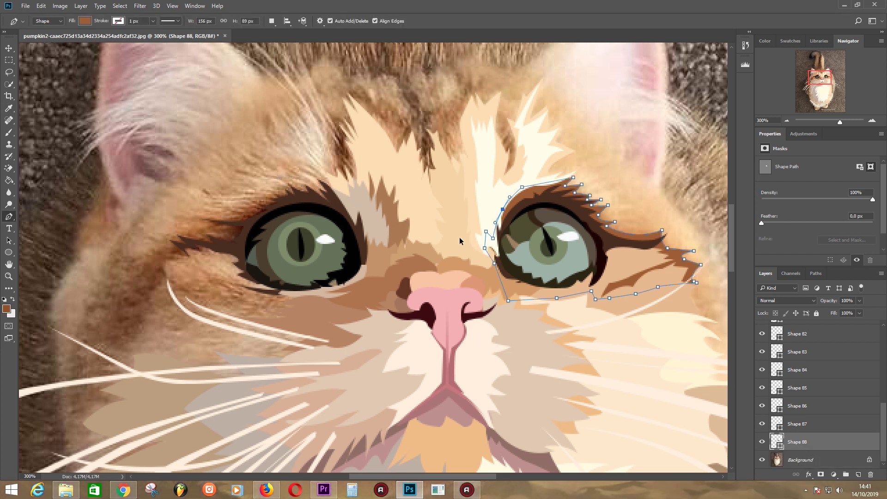
pyautogui.click(300, 196)
pyautogui.click(271, 191)
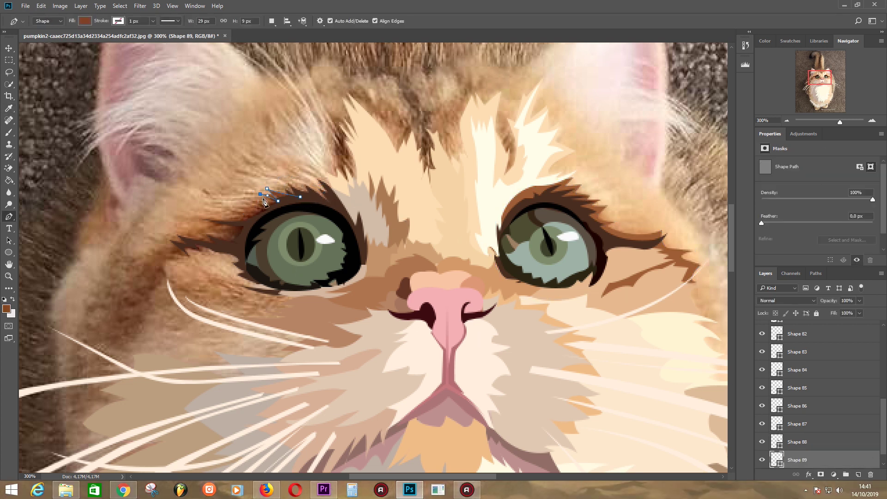
pyautogui.click(223, 207)
pyautogui.click(239, 214)
pyautogui.click(191, 212)
pyautogui.click(211, 224)
pyautogui.click(173, 226)
pyautogui.click(192, 232)
# - Extend the lashes to the eye's outer corner and close the lash shape
pyautogui.click(159, 235)
pyautogui.click(156, 252)
pyautogui.click(140, 259)
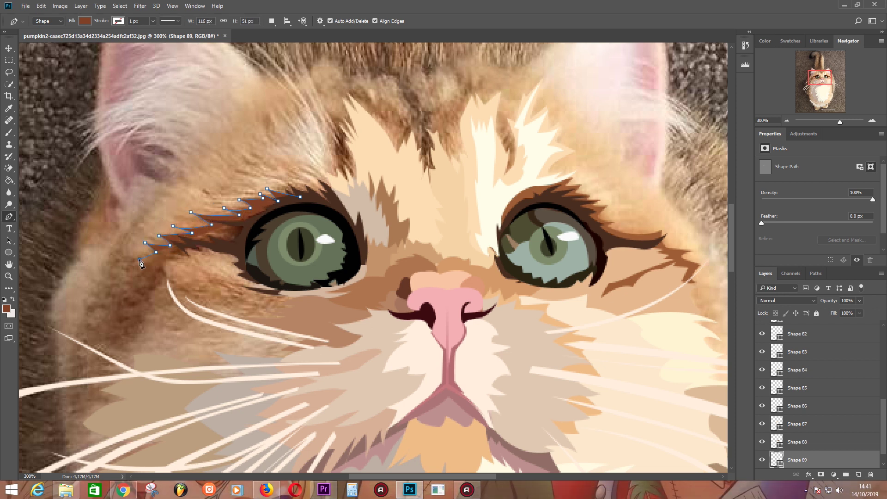
pyautogui.click(211, 256)
pyautogui.click(246, 239)
pyautogui.click(261, 217)
pyautogui.click(288, 206)
pyautogui.click(300, 196)
# - Sample a fur colour beside the left eye and draw small tan Shape 90
pyautogui.moveTo(191, 405); pyautogui.dragTo(271, 328)
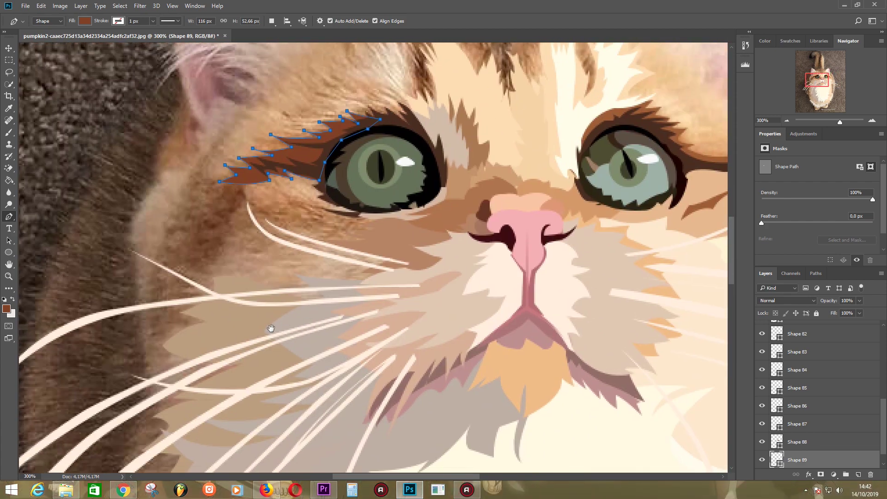
pyautogui.press('i')
pyautogui.click(314, 215)
pyautogui.hotkey('alt', ',')
pyautogui.press('p')
pyautogui.click(279, 189)
pyautogui.click(290, 193)
pyautogui.click(299, 199)
pyautogui.click(335, 203)
pyautogui.click(287, 202)
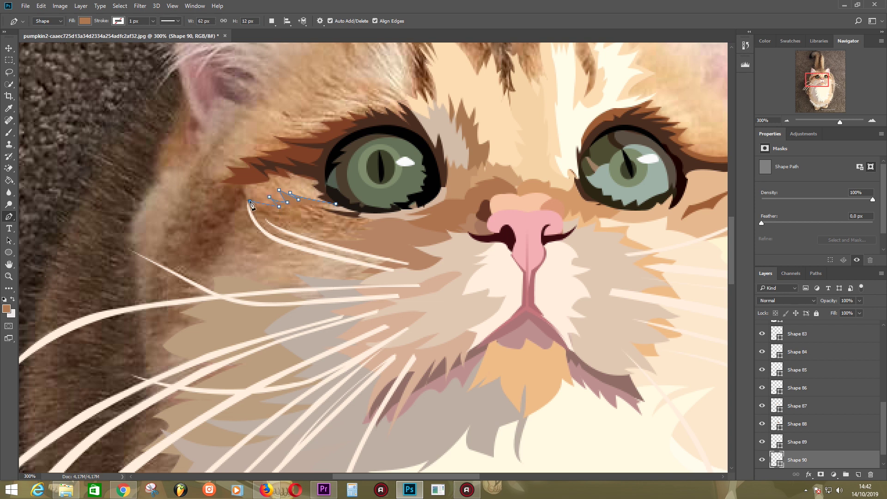
# - Sample a lighter fur colour and start Shape 91 left of the left eye
pyautogui.press('i')
pyautogui.hotkey('alt', ',')
pyautogui.click(302, 182)
pyautogui.press('p')
pyautogui.click(278, 164)
pyautogui.click(257, 172)
pyautogui.click(236, 183)
# - Trace Shape 91's spiky edge down the cheek and extend it across
pyautogui.click(245, 201)
pyautogui.click(228, 213)
pyautogui.click(239, 234)
pyautogui.click(222, 233)
pyautogui.click(225, 255)
pyautogui.click(203, 266)
pyautogui.click(175, 288)
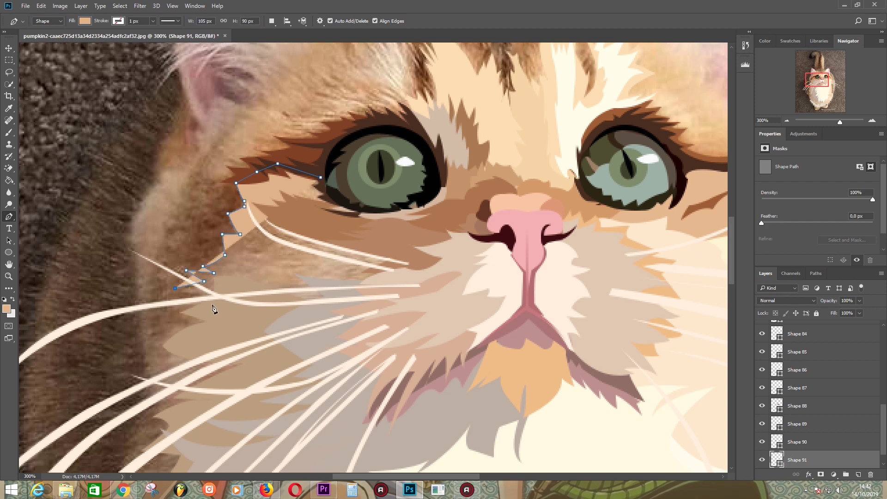
pyautogui.click(270, 311)
pyautogui.click(373, 306)
pyautogui.click(446, 272)
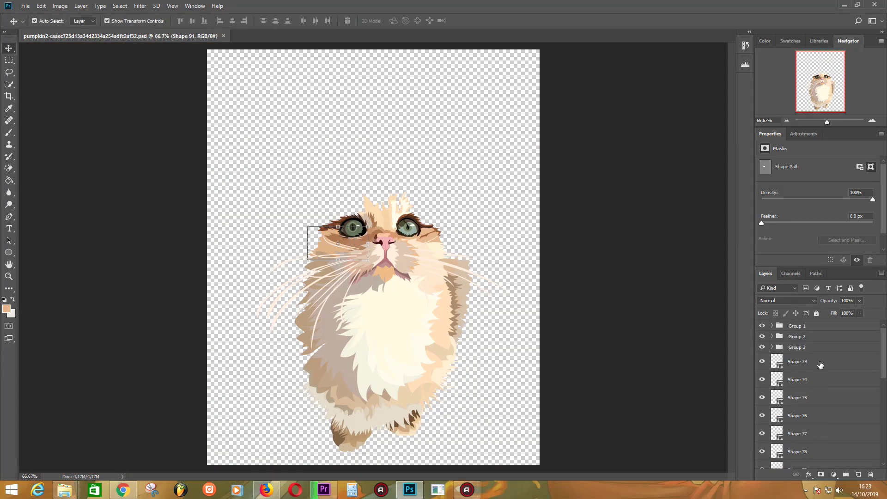
# - Group the loose shape layers from Shape 73 down into Group 4 and select the Background layer
pyautogui.keyDown('shift'); pyautogui.click(820, 365); pyautogui.keyUp('shift')
pyautogui.moveTo(845, 454); pyautogui.dragTo(845, 475)
pyautogui.click(813, 372)
pyautogui.doubleClick(761, 372)
pyautogui.click(762, 371)
# - Zoom in and trace brown Shape 92, a fur tuft on the chest's left edge
pyautogui.scroll(2, 351, 316)
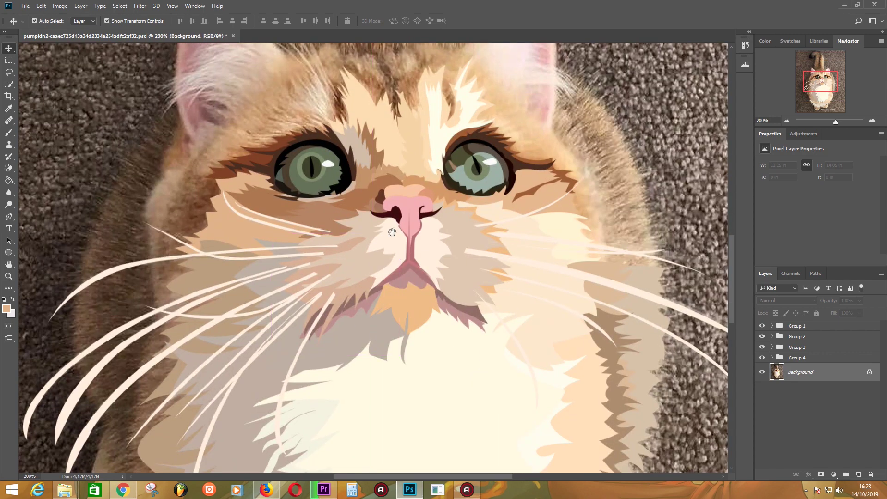
pyautogui.scroll(1, 355, 305)
pyautogui.press('p')
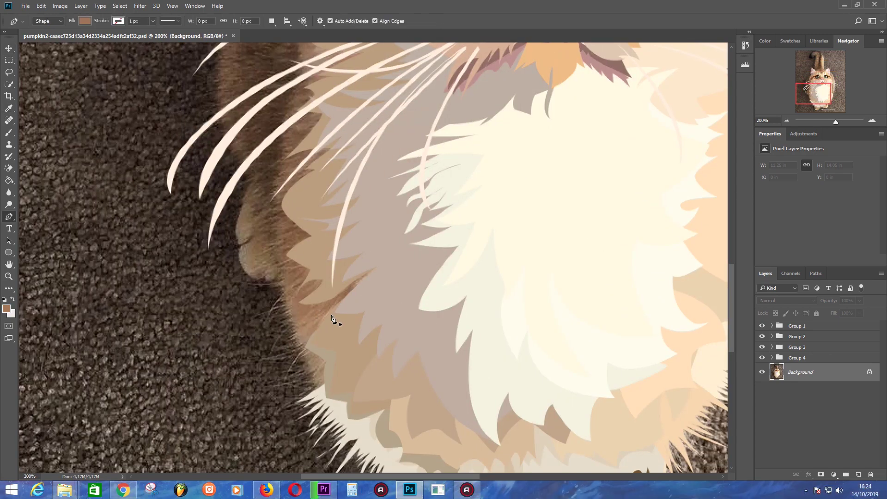
pyautogui.click(336, 313)
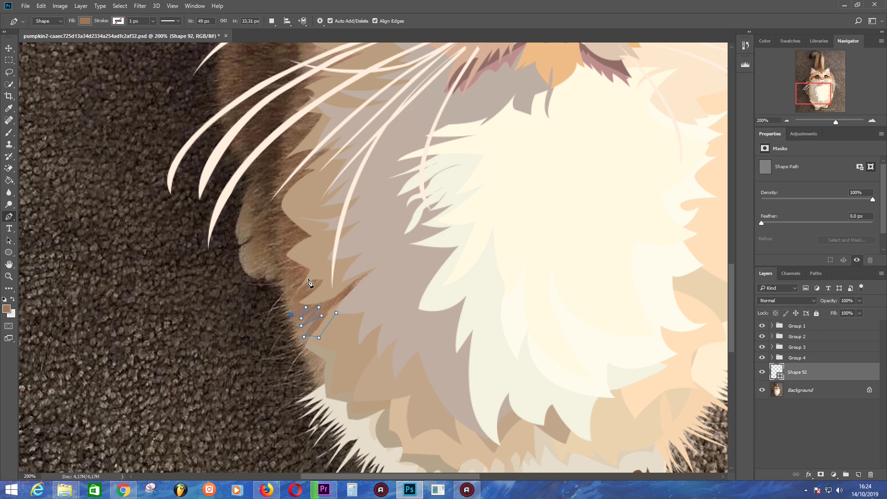
pyautogui.moveTo(289, 263)
pyautogui.mouseDown()
pyautogui.moveTo(294, 270)
pyautogui.moveTo(277, 245)
pyautogui.moveTo(297, 229)
pyautogui.moveTo(285, 221)
pyautogui.mouseUp()
pyautogui.click(288, 208)
pyautogui.click(322, 233)
pyautogui.click(331, 262)
pyautogui.click(384, 261)
pyautogui.click(368, 291)
pyautogui.click(349, 311)
# - Trace Shape 93, a brown fur strip running up beside the chest, and finish it
pyautogui.scroll(3, 369, 277)
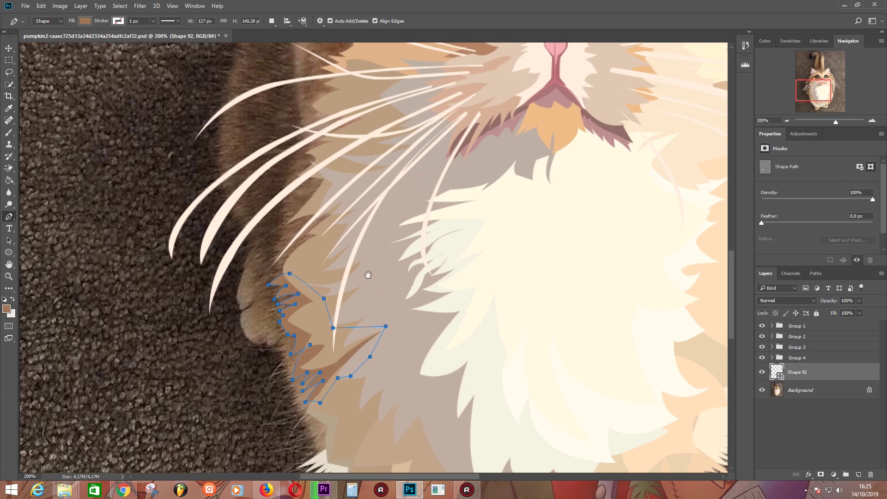
pyautogui.click(803, 393)
pyautogui.moveTo(280, 277); pyautogui.dragTo(277, 273)
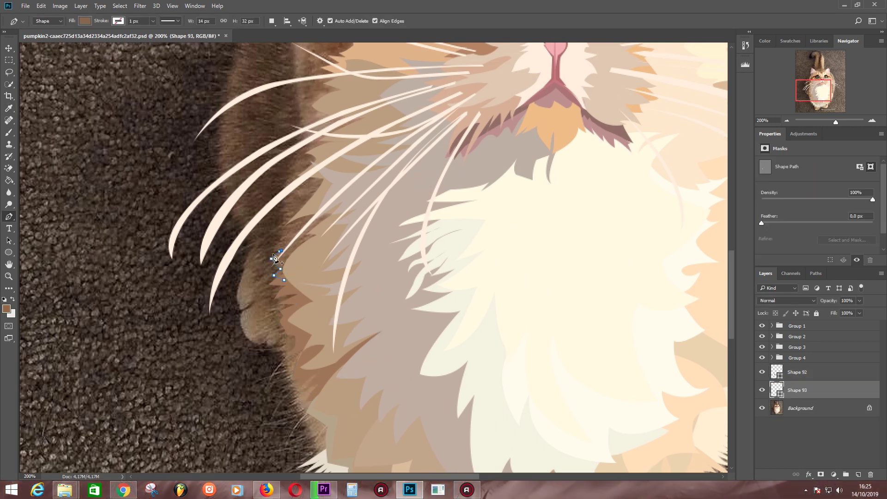
pyautogui.click(286, 202)
pyautogui.click(283, 186)
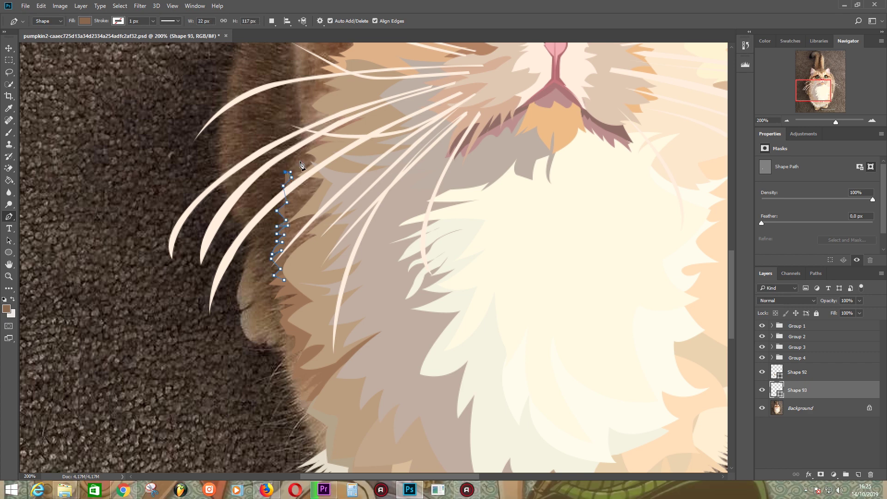
pyautogui.moveTo(317, 143)
pyautogui.mouseDown()
pyautogui.moveTo(254, 337)
pyautogui.moveTo(256, 271)
pyautogui.mouseUp()
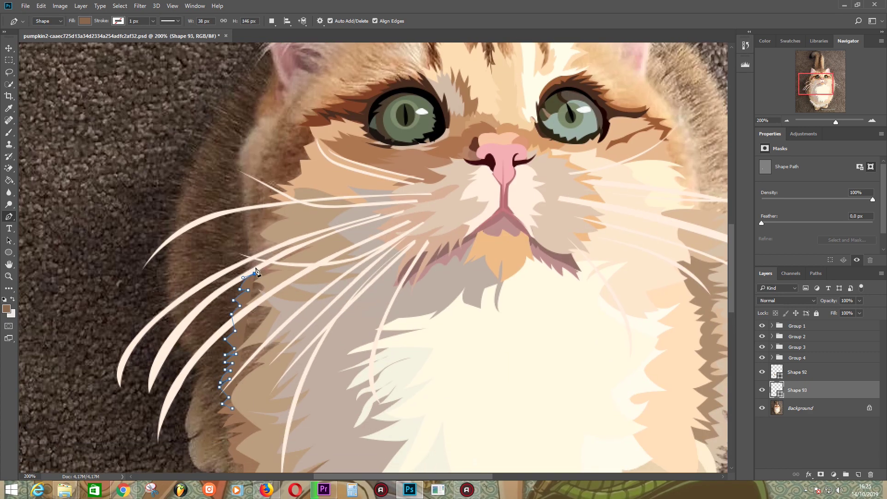
pyautogui.click(308, 271)
pyautogui.click(305, 343)
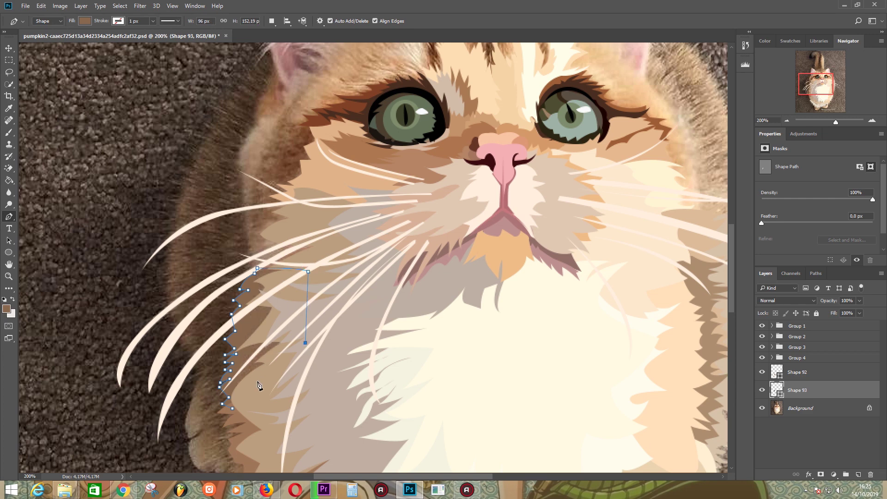
pyautogui.moveTo(345, 340); pyautogui.dragTo(310, 55)
pyautogui.press('Return')
pyautogui.click(216, 302)
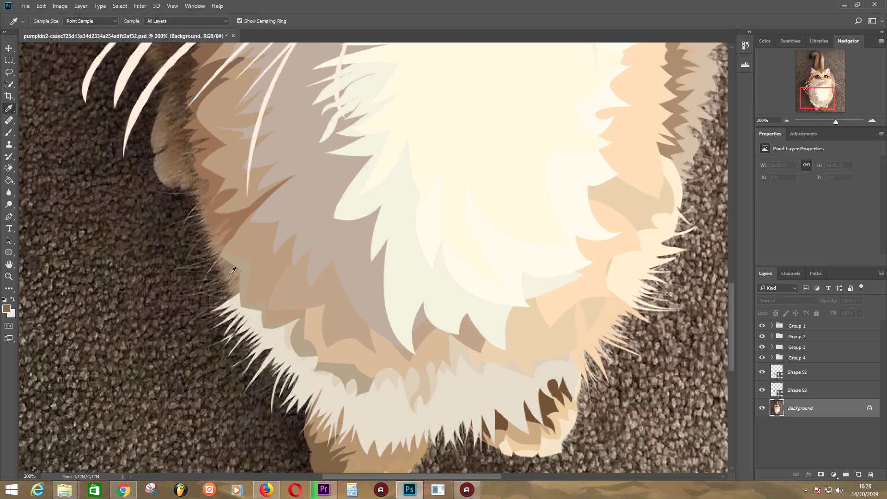
# - Zoom to 300% and trace the lower fur spikes along the cat's left body edge
pyautogui.click(244, 293)
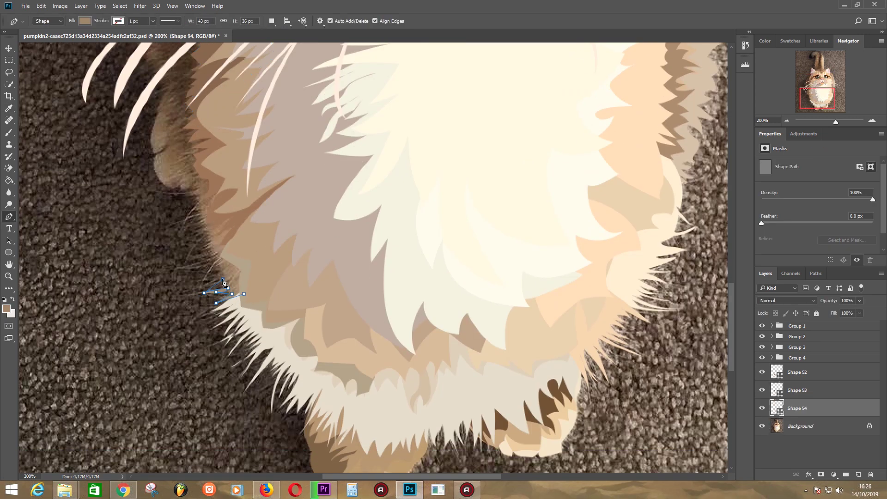
pyautogui.click(185, 268)
pyautogui.click(216, 258)
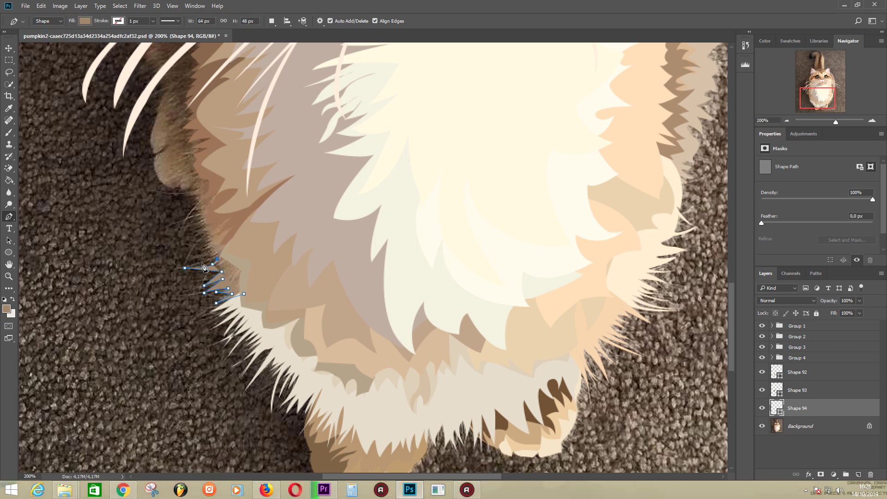
pyautogui.hotkey('ctrl', '+')
pyautogui.click(326, 264)
pyautogui.click(352, 241)
pyautogui.click(350, 226)
pyautogui.click(330, 215)
pyautogui.click(328, 199)
pyautogui.click(308, 215)
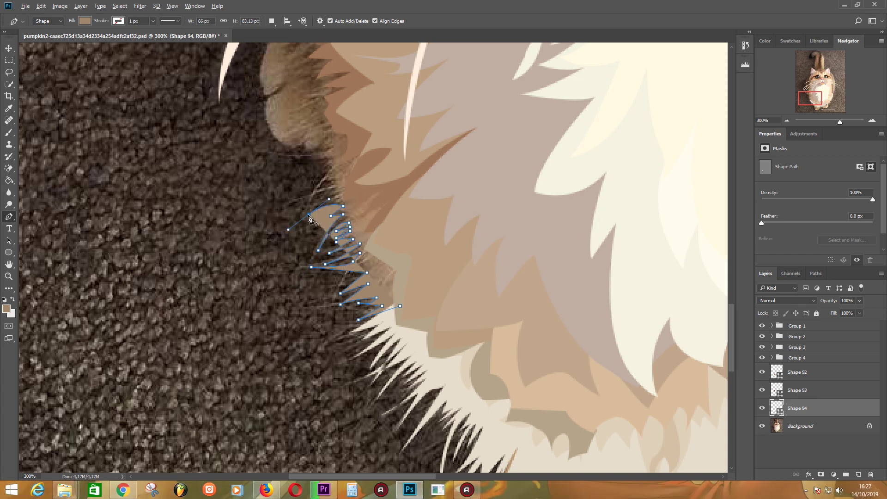
pyautogui.click(336, 195)
pyautogui.click(336, 185)
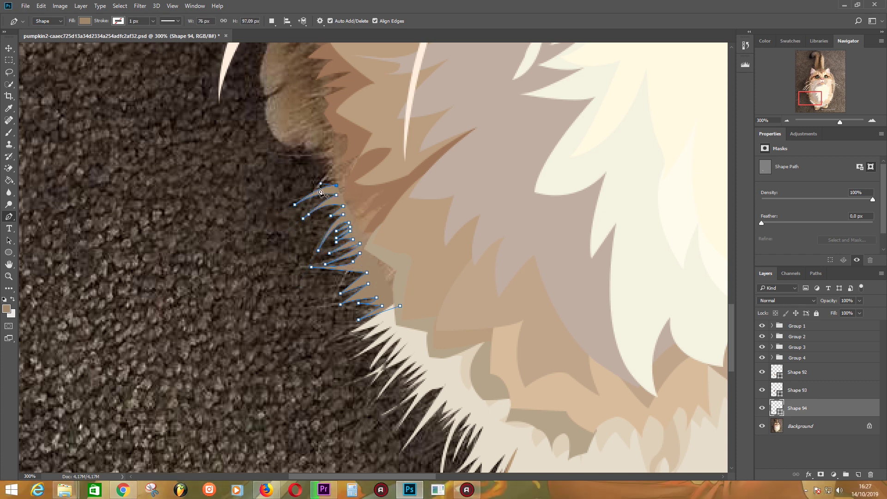
pyautogui.click(324, 168)
pyautogui.click(334, 164)
pyautogui.click(332, 146)
pyautogui.click(255, 152)
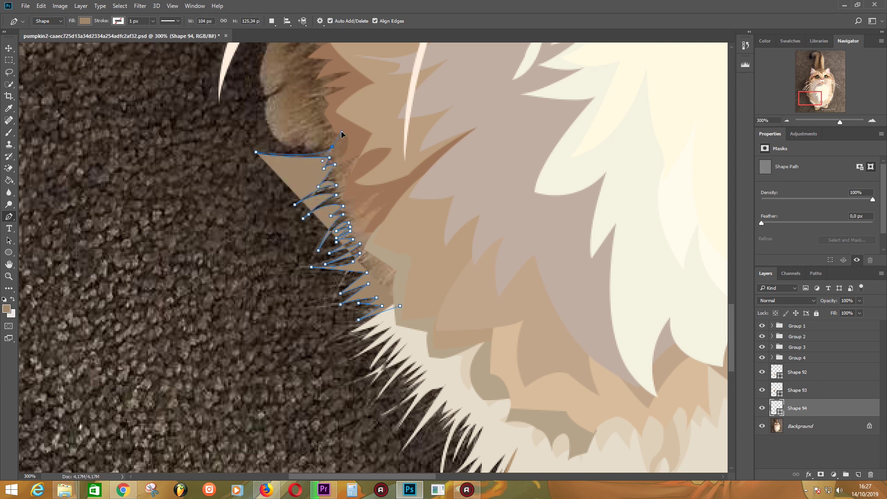
pyautogui.scroll(5, 375, 243)
# - Continue the zigzag fur outline up the left flank toward the whiskers
pyautogui.click(316, 243)
pyautogui.click(294, 244)
pyautogui.click(345, 236)
pyautogui.click(308, 235)
pyautogui.click(331, 220)
pyautogui.click(300, 222)
pyautogui.click(336, 200)
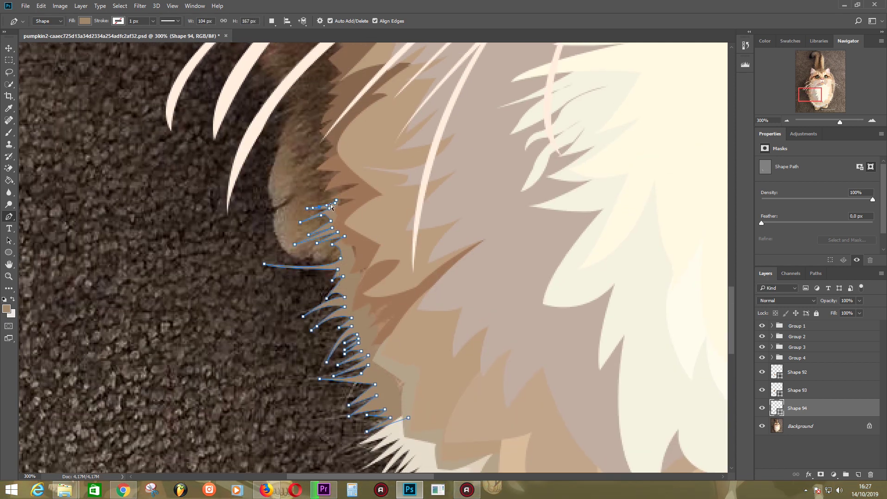
pyautogui.click(325, 182)
pyautogui.click(306, 161)
pyautogui.click(331, 150)
pyautogui.click(305, 139)
pyautogui.click(313, 129)
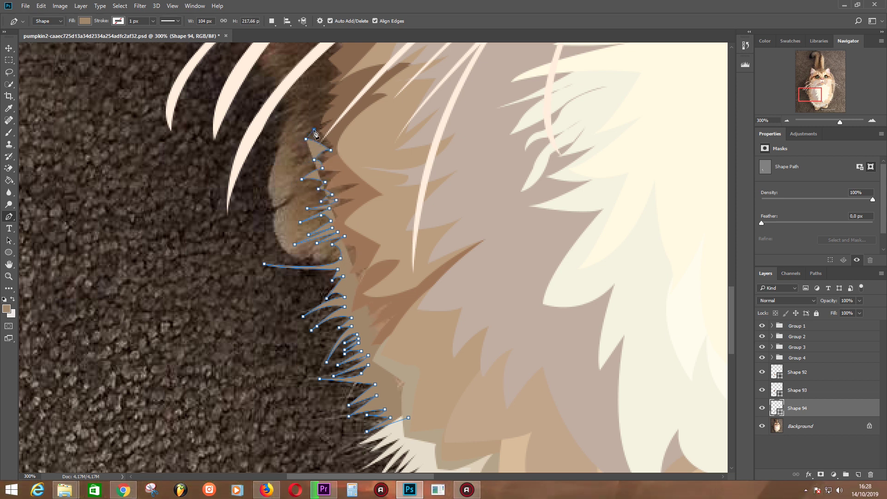
pyautogui.click(313, 118)
pyautogui.click(299, 120)
pyautogui.click(320, 106)
pyautogui.click(330, 82)
pyautogui.click(347, 135)
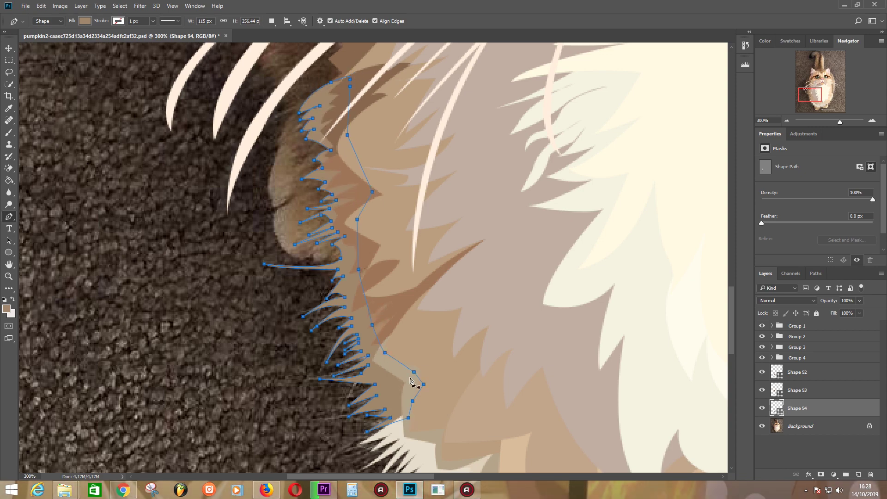
# - Pan over the left-side fur and finish the spiky tan Shape 94
pyautogui.moveTo(398, 217); pyautogui.dragTo(382, 312)
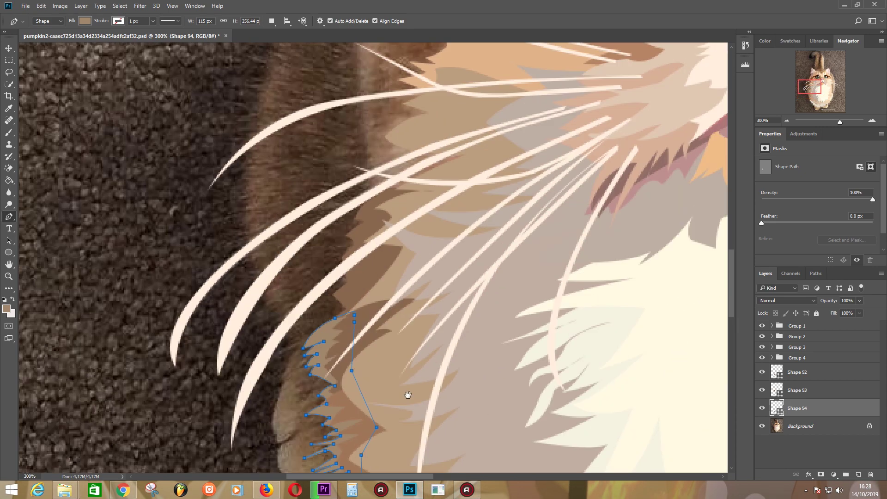
pyautogui.moveTo(321, 393); pyautogui.dragTo(346, 198)
pyautogui.press('i')
pyautogui.hotkey('alt', ',')
# - Draw a zigzag dark fur tuft (Shape 95) on the cat's left side
pyautogui.press('p')
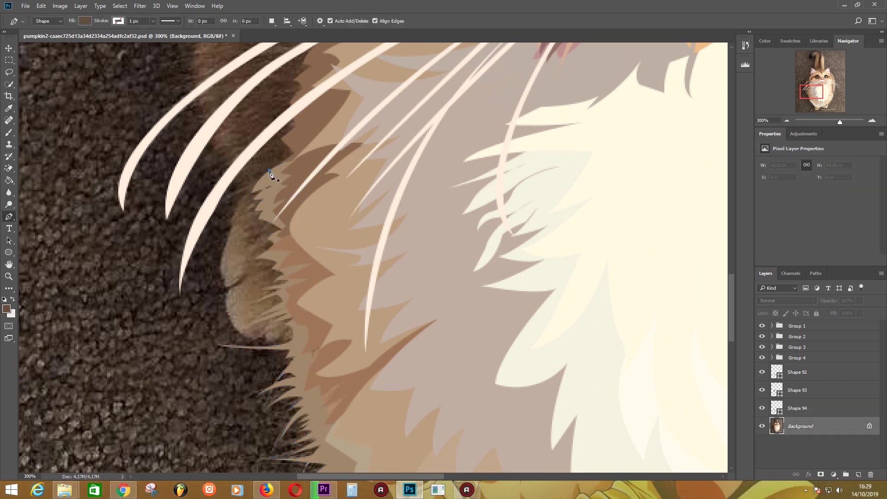
pyautogui.click(270, 170)
pyautogui.click(238, 186)
pyautogui.click(231, 221)
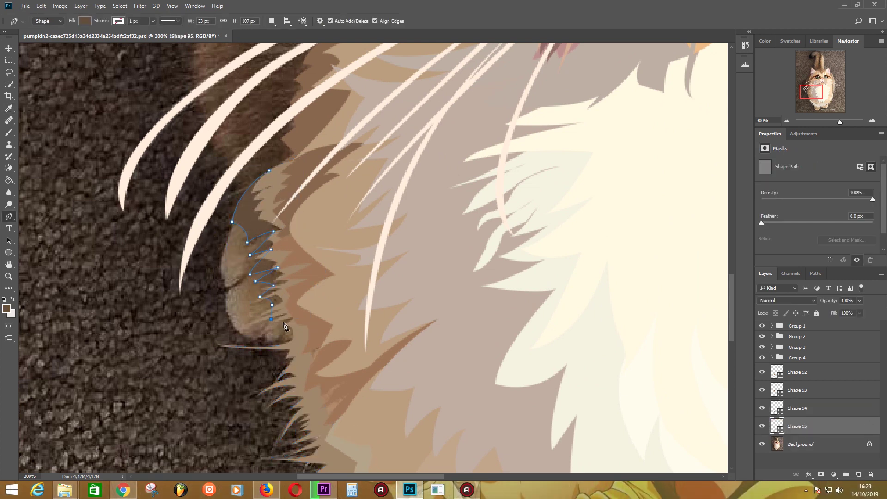
pyautogui.click(306, 327)
pyautogui.click(303, 302)
pyautogui.click(290, 269)
pyautogui.click(284, 242)
pyautogui.click(285, 226)
pyautogui.scroll(-1, 637, 315)
# - Draw a second dark fur shape with a curved lower edge on the left side
pyautogui.click(231, 201)
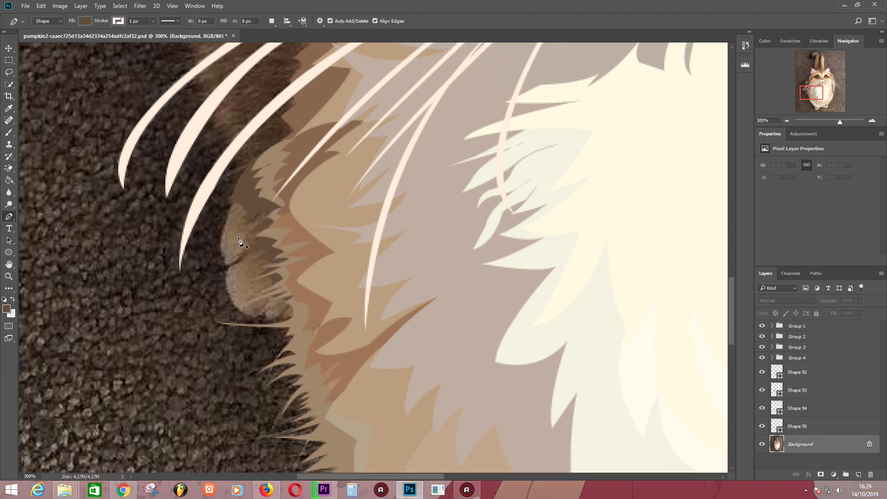
pyautogui.click(228, 267)
pyautogui.moveTo(246, 314)
pyautogui.mouseDown()
pyautogui.moveTo(273, 326)
pyautogui.moveTo(292, 314)
pyautogui.mouseUp()
pyautogui.click(300, 295)
pyautogui.click(284, 258)
pyautogui.click(291, 234)
pyautogui.moveTo(258, 194); pyautogui.dragTo(272, 194)
pyautogui.click(231, 201)
# - Add a small curved dark fur strand on the left edge
pyautogui.click(227, 261)
pyautogui.click(227, 270)
pyautogui.click(257, 308)
pyautogui.moveTo(268, 318); pyautogui.dragTo(277, 319)
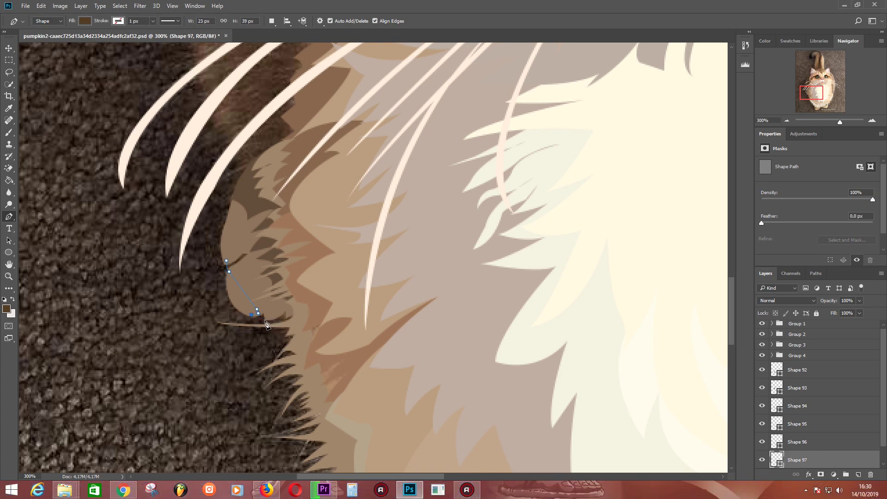
pyautogui.scroll(10, 416, 257)
pyautogui.hscroll(5, 382, 311)
pyautogui.press('Escape')
# - Draw a peach eyelid shape above the right-hand eye
pyautogui.click(351, 158)
pyautogui.click(368, 149)
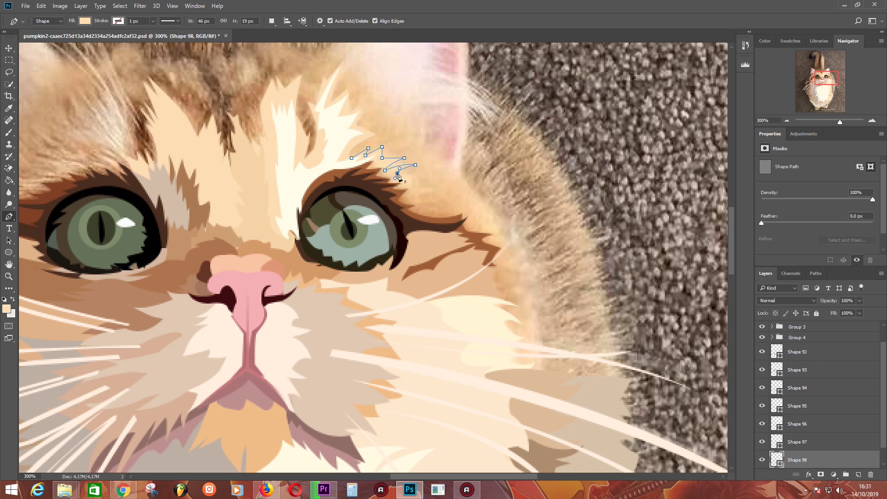
pyautogui.moveTo(418, 196); pyautogui.dragTo(428, 197)
pyautogui.click(406, 213)
pyautogui.click(375, 188)
pyautogui.click(352, 158)
pyautogui.hscroll(2, 462, 259)
# - Draw the peach cheek shape (Shape 99) and set its fill colour in the Color Picker
pyautogui.press('i')
pyautogui.press('p')
pyautogui.moveTo(471, 307); pyautogui.dragTo(487, 307)
pyautogui.click(494, 268)
pyautogui.click(489, 253)
pyautogui.click(474, 226)
pyautogui.click(446, 221)
pyautogui.click(441, 203)
pyautogui.click(397, 231)
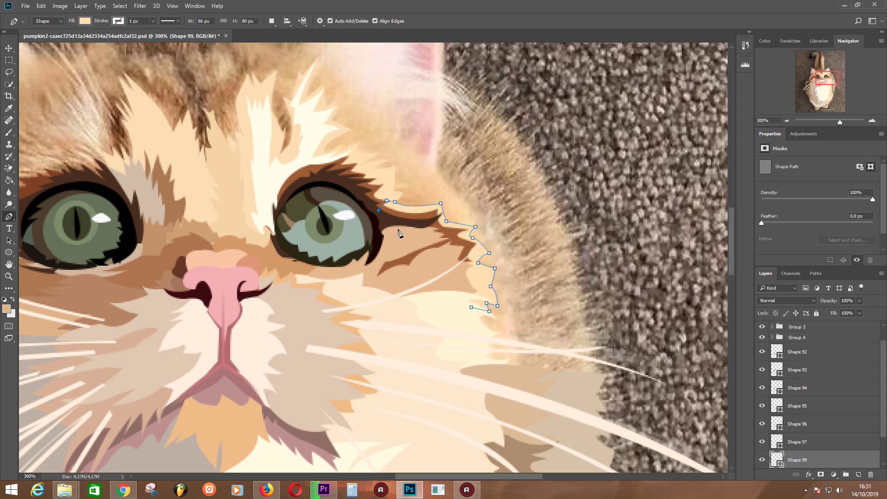
pyautogui.click(471, 307)
pyautogui.doubleClick(777, 446)
pyautogui.press('Return')
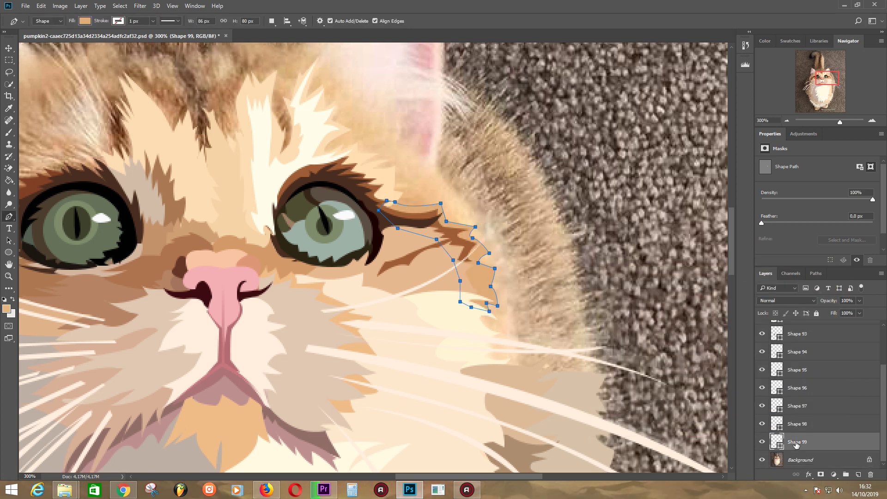
pyautogui.press('Escape')
# - Trace a large peach fur patch up the right cheek and around the ear
pyautogui.click(518, 360)
pyautogui.click(525, 312)
pyautogui.click(521, 305)
pyautogui.click(510, 308)
pyautogui.click(517, 278)
pyautogui.click(506, 275)
pyautogui.moveTo(509, 259); pyautogui.dragTo(497, 252)
pyautogui.click(502, 256)
pyautogui.click(496, 230)
pyautogui.click(484, 228)
pyautogui.click(492, 210)
pyautogui.moveTo(484, 201); pyautogui.dragTo(463, 191)
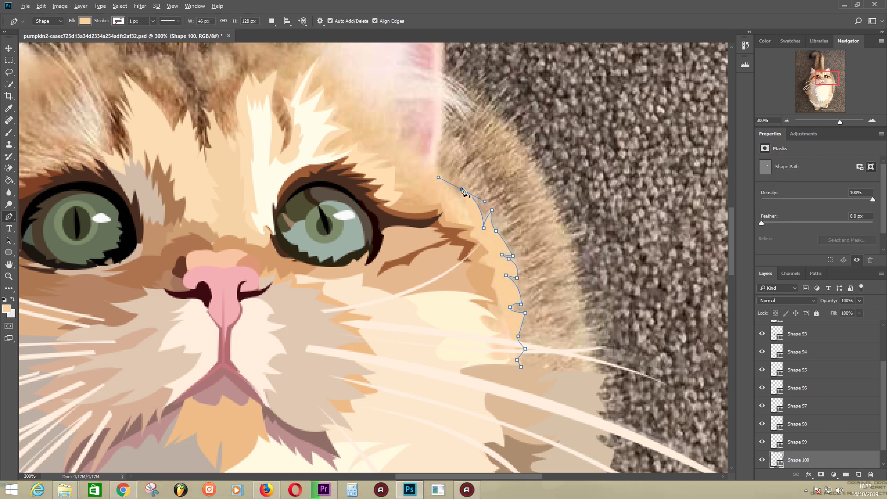
pyautogui.click(439, 167)
pyautogui.moveTo(417, 142); pyautogui.dragTo(418, 130)
pyautogui.click(398, 141)
pyautogui.click(379, 152)
pyautogui.click(378, 124)
pyautogui.click(337, 111)
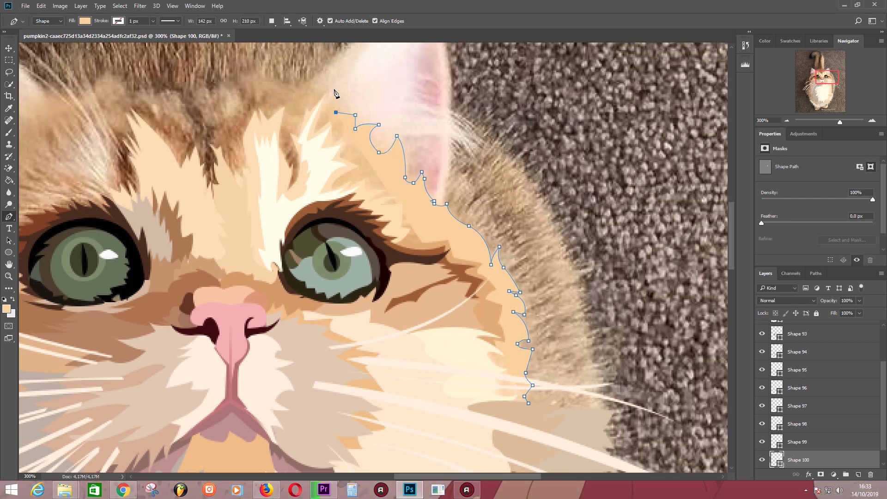
# - Continue Shape 100 across the forehead, down past the eye and along the cheek
pyautogui.click(319, 93)
pyautogui.click(309, 79)
pyautogui.click(287, 96)
pyautogui.click(292, 115)
pyautogui.click(279, 115)
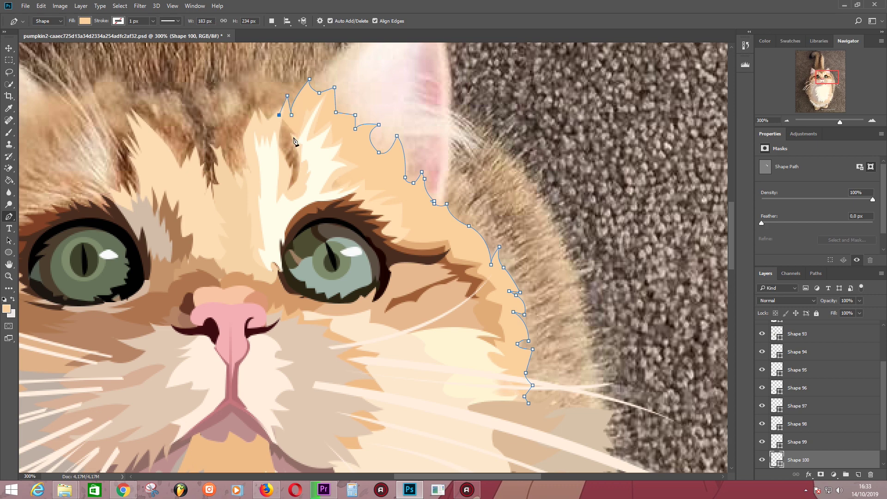
pyautogui.click(302, 180)
pyautogui.click(361, 196)
pyautogui.click(379, 243)
pyautogui.click(385, 281)
pyautogui.click(402, 295)
pyautogui.click(434, 309)
pyautogui.click(457, 332)
pyautogui.click(466, 359)
pyautogui.click(476, 383)
pyautogui.click(491, 403)
pyautogui.click(513, 411)
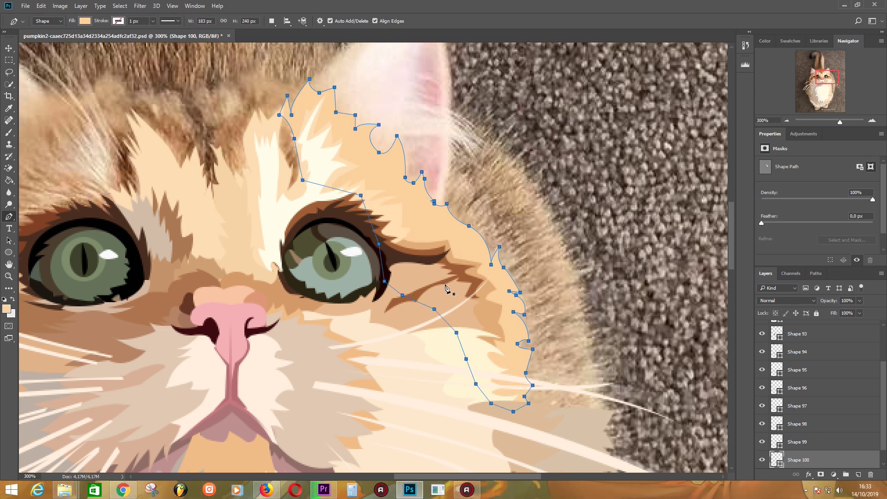
# - Sample a fur colour and start Shape 101 along the right cheek edge
pyautogui.moveTo(459, 195); pyautogui.dragTo(402, 176)
pyautogui.press('i')
pyautogui.moveTo(349, 186); pyautogui.dragTo(319, 178)
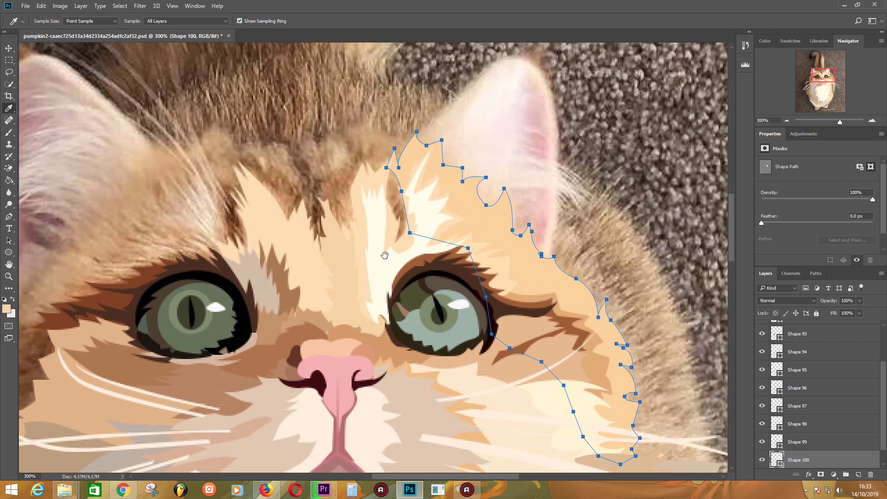
pyautogui.click(508, 172)
# - Trace the upper zigzag fur spikes along the right cheek edge below the ear with the Pen
pyautogui.press('p')
pyautogui.click(494, 149)
pyautogui.click(516, 175)
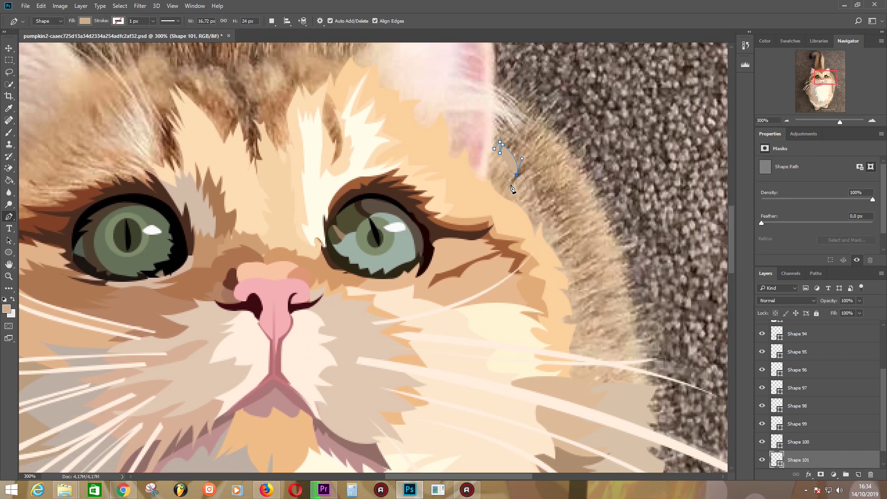
pyautogui.click(535, 194)
pyautogui.moveTo(535, 207); pyautogui.dragTo(558, 195)
pyautogui.moveTo(536, 212); pyautogui.dragTo(520, 217)
pyautogui.click(559, 204)
pyautogui.click(544, 219)
pyautogui.click(554, 216)
pyautogui.click(576, 217)
pyautogui.click(572, 228)
pyautogui.click(550, 245)
pyautogui.click(561, 252)
pyautogui.click(599, 238)
pyautogui.click(578, 262)
# - Continue the spikes down the cheek, bring the outline back up, and close Shape 101
pyautogui.click(578, 271)
pyautogui.click(583, 278)
pyautogui.moveTo(598, 283); pyautogui.dragTo(612, 274)
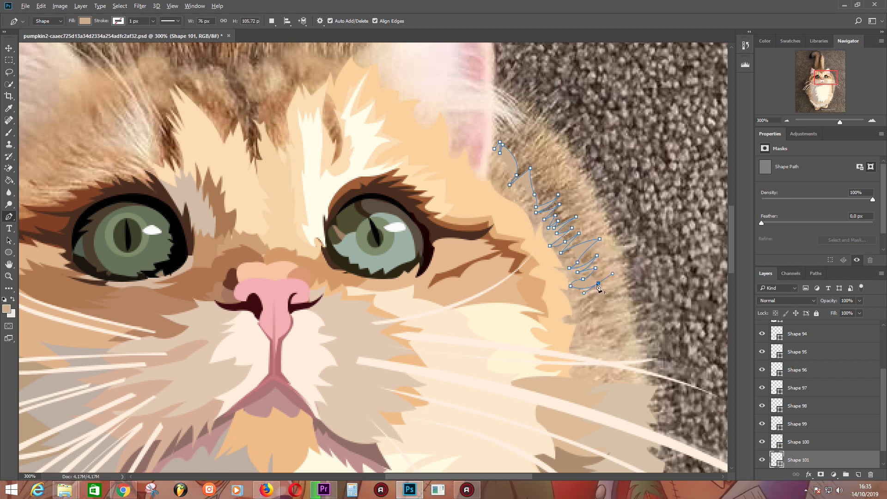
pyautogui.click(594, 303)
pyautogui.click(615, 315)
pyautogui.moveTo(619, 333); pyautogui.dragTo(632, 322)
pyautogui.click(619, 347)
pyautogui.click(635, 373)
pyautogui.click(623, 387)
pyautogui.click(571, 384)
pyautogui.click(539, 330)
pyautogui.click(478, 196)
pyautogui.moveTo(491, 157); pyautogui.dragTo(494, 132)
pyautogui.click(493, 150)
# - Sample a darker brown fur colour from the cat
pyautogui.keyDown('alt'); pyautogui.click(538, 185); pyautogui.keyUp('alt')
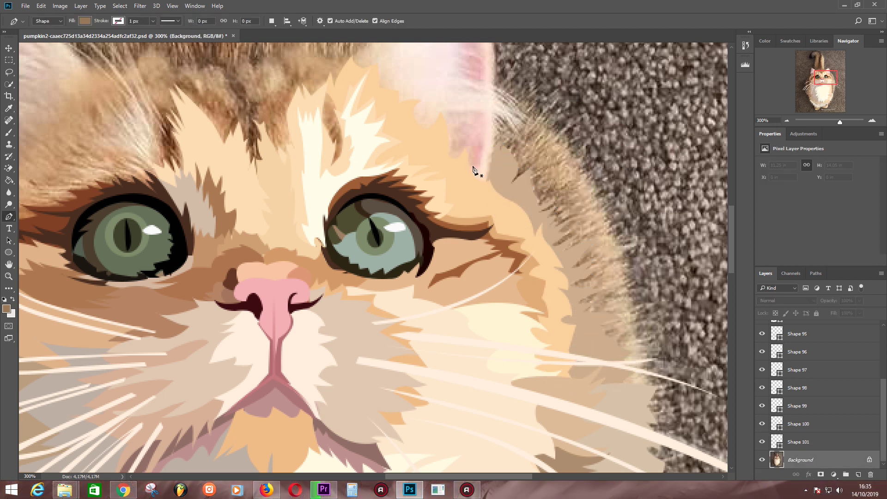
pyautogui.scroll(3, 443, 180)
pyautogui.scroll(1, 393, 212)
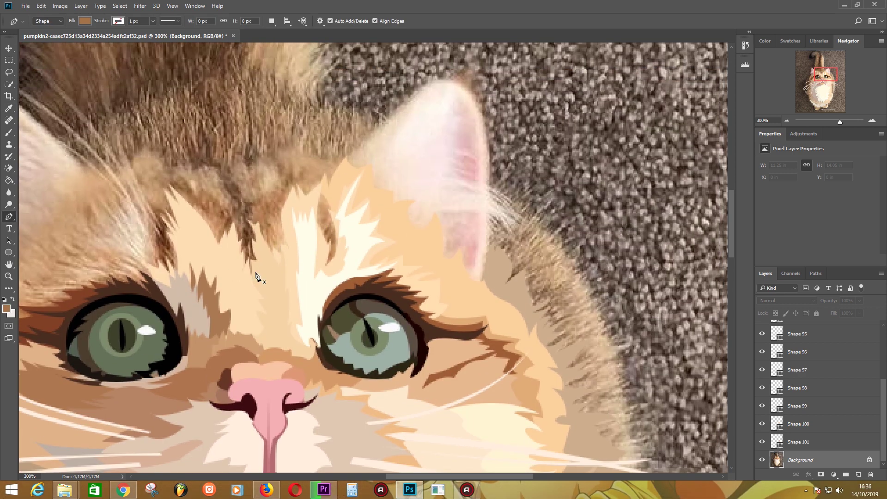
# - Start a brown forehead fur shape, zigzagging its outline left across the forehead
pyautogui.click(330, 278)
pyautogui.click(344, 207)
pyautogui.click(317, 179)
pyautogui.click(304, 170)
pyautogui.click(275, 190)
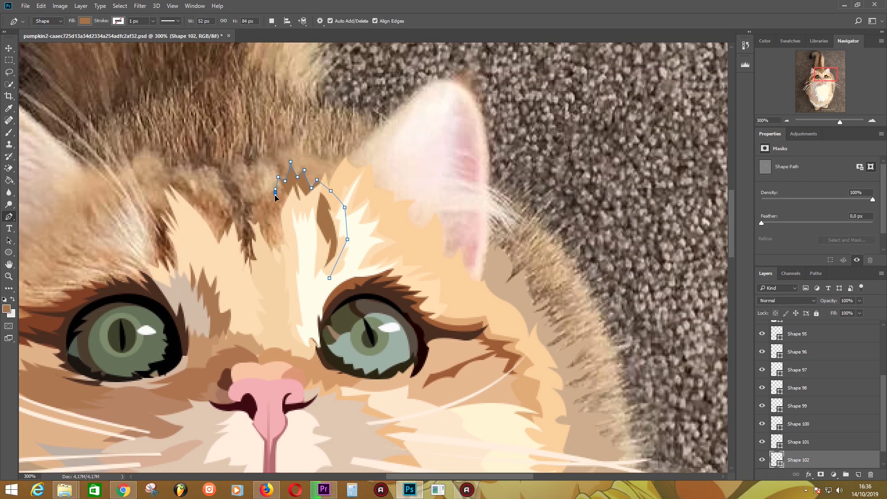
pyautogui.click(258, 203)
pyautogui.click(239, 214)
pyautogui.click(259, 238)
pyautogui.click(259, 273)
pyautogui.click(235, 265)
pyautogui.click(241, 221)
pyautogui.click(227, 209)
pyautogui.click(197, 199)
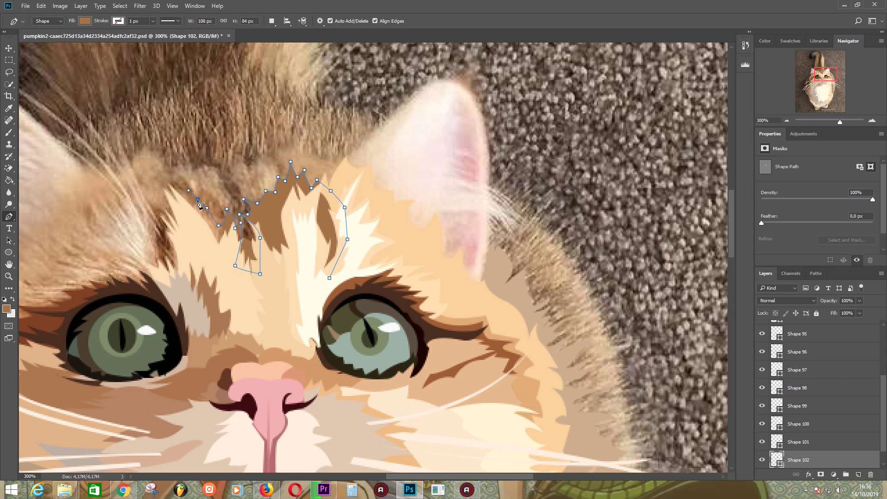
# - Trace the forehead shape's lower edge back across and close Shape 102
pyautogui.click(172, 178)
pyautogui.click(157, 183)
pyautogui.click(159, 191)
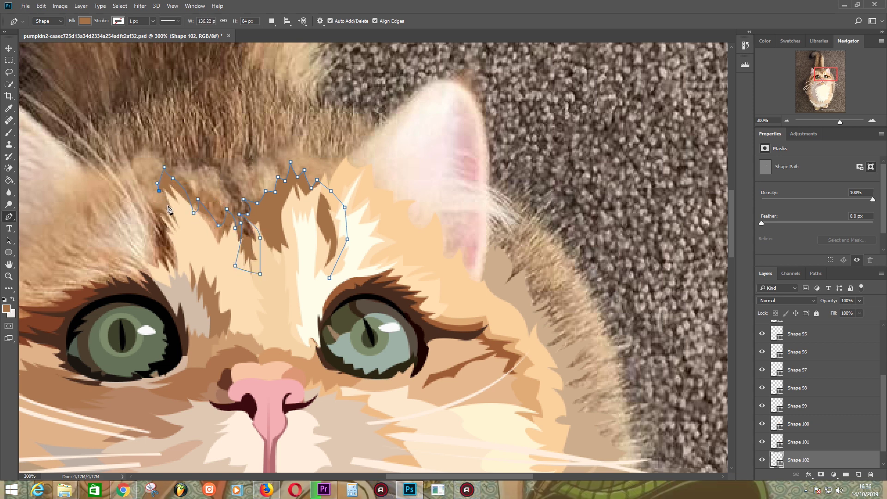
pyautogui.click(167, 216)
pyautogui.click(183, 251)
pyautogui.click(210, 261)
pyautogui.click(253, 289)
pyautogui.click(329, 278)
# - Start a spiky tuft on the left forehead, tracing spikes up and to the right
pyautogui.click(156, 271)
pyautogui.click(151, 243)
pyautogui.click(147, 210)
pyautogui.click(165, 213)
pyautogui.click(200, 233)
pyautogui.click(174, 190)
pyautogui.click(179, 173)
pyautogui.click(201, 200)
pyautogui.click(204, 192)
pyautogui.click(220, 212)
pyautogui.click(226, 202)
pyautogui.click(228, 224)
# - Add the remaining tuft points and close the Shape 103 outline
pyautogui.click(228, 191)
pyautogui.click(220, 176)
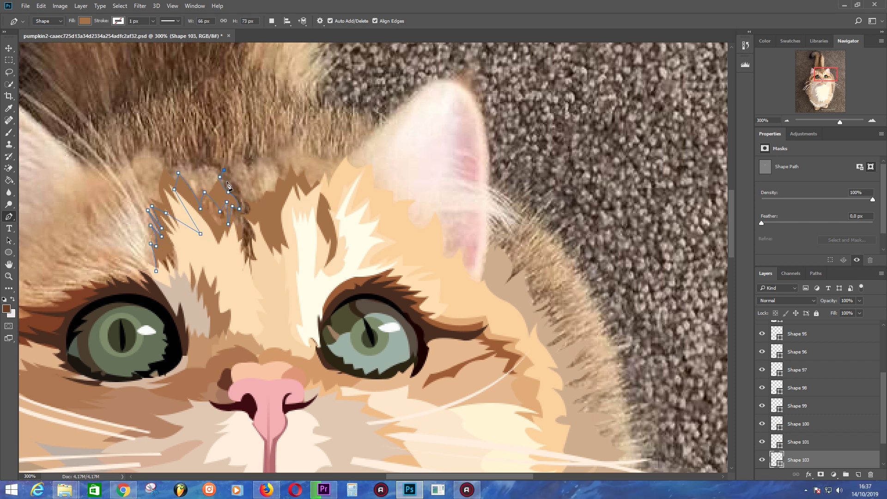
pyautogui.click(240, 187)
pyautogui.click(243, 202)
pyautogui.click(268, 249)
pyautogui.click(246, 287)
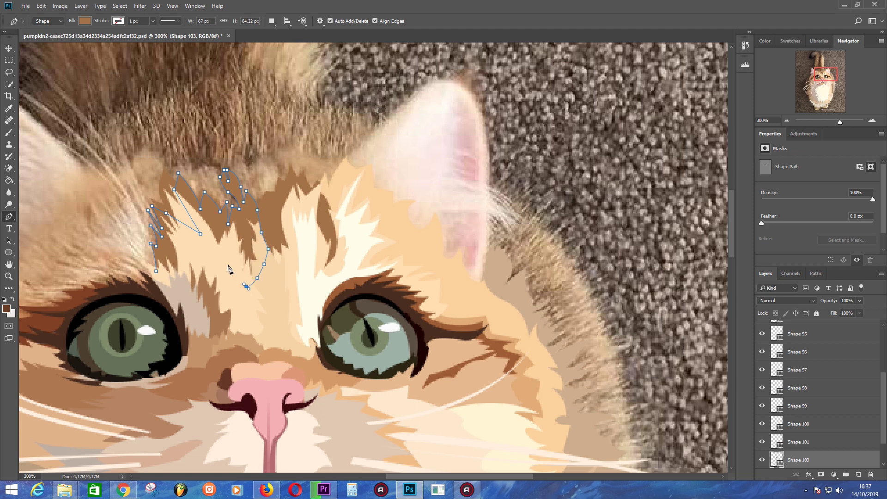
pyautogui.click(188, 243)
pyautogui.click(160, 278)
# - Fill the forehead tuft with dark brown, confirm it, and sample the pale peach fur colour
pyautogui.doubleClick(776, 459)
pyautogui.click(370, 294)
pyautogui.press('Return')
pyautogui.moveTo(128, 188)
pyautogui.mouseDown()
pyautogui.moveTo(191, 78)
pyautogui.moveTo(234, 165)
pyautogui.mouseUp()
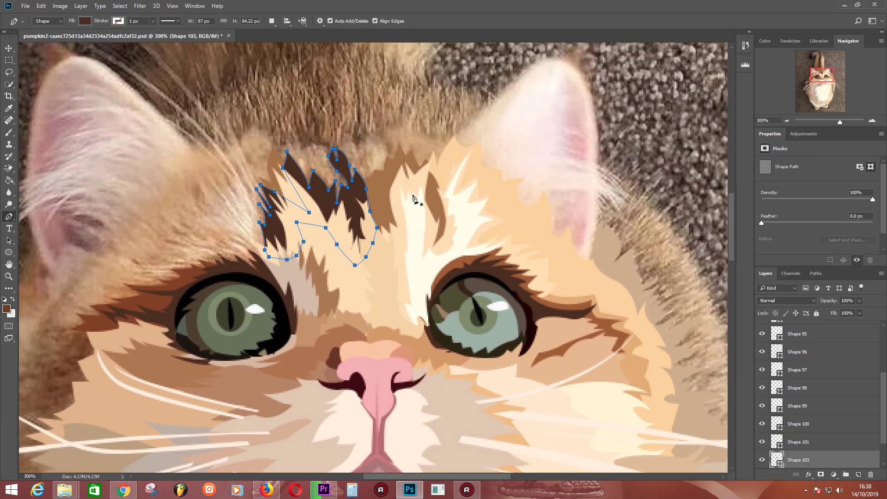
pyautogui.moveTo(236, 259); pyautogui.dragTo(259, 311)
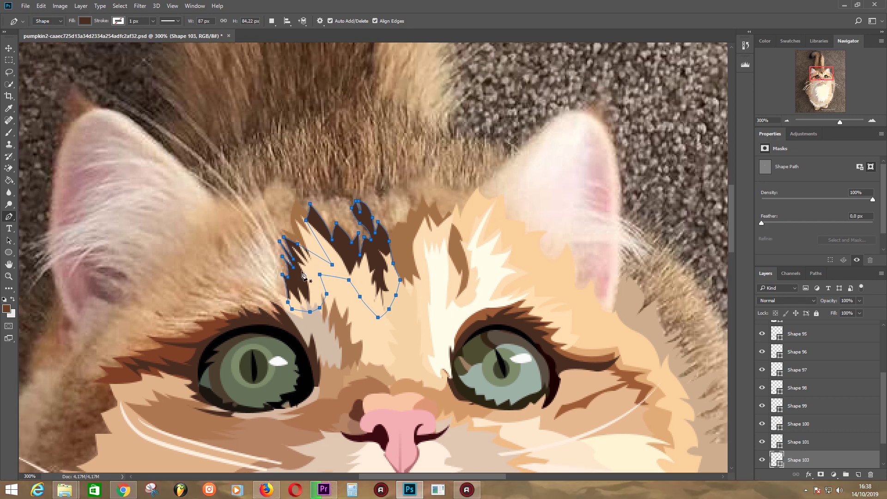
pyautogui.press('Return')
pyautogui.press('i')
pyautogui.click(276, 261)
# - Draw thin pale peach whisker strands curving up from the forehead toward the top left
pyautogui.press('p')
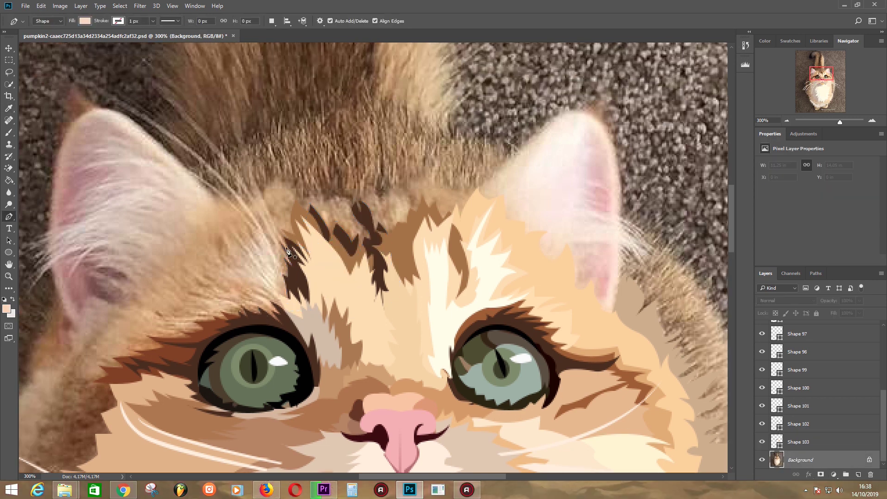
pyautogui.moveTo(239, 129); pyautogui.dragTo(229, 74)
pyautogui.click(292, 259)
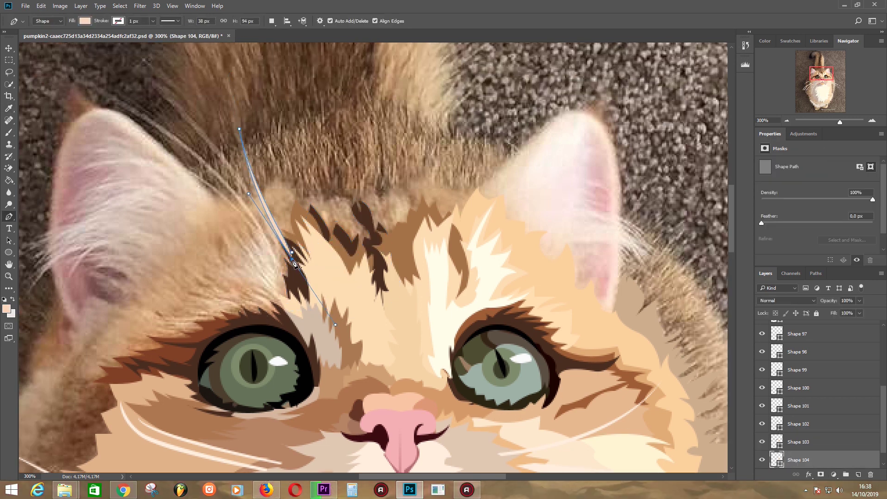
pyautogui.moveTo(153, 79); pyautogui.dragTo(123, 69)
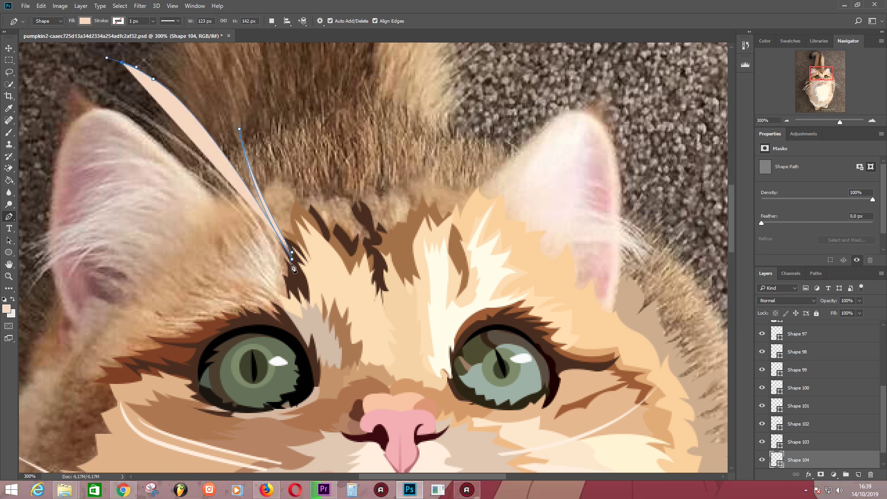
pyautogui.moveTo(107, 58); pyautogui.dragTo(130, 67)
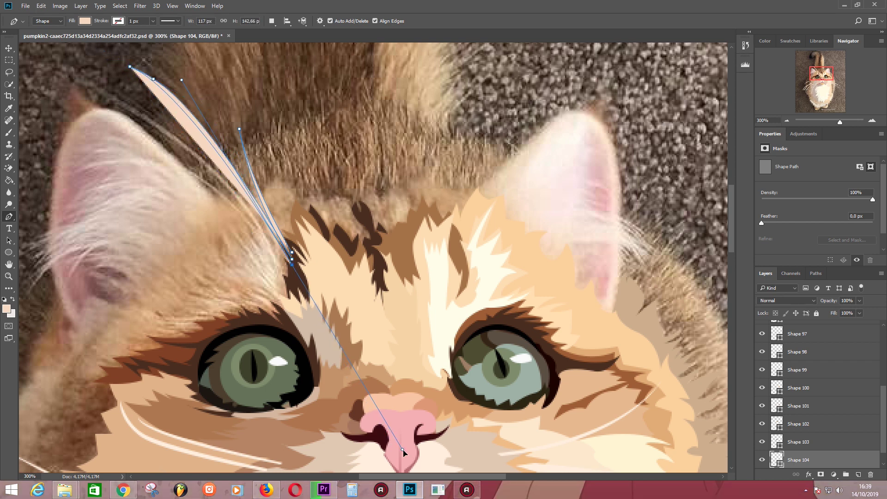
pyautogui.moveTo(292, 260); pyautogui.dragTo(293, 264)
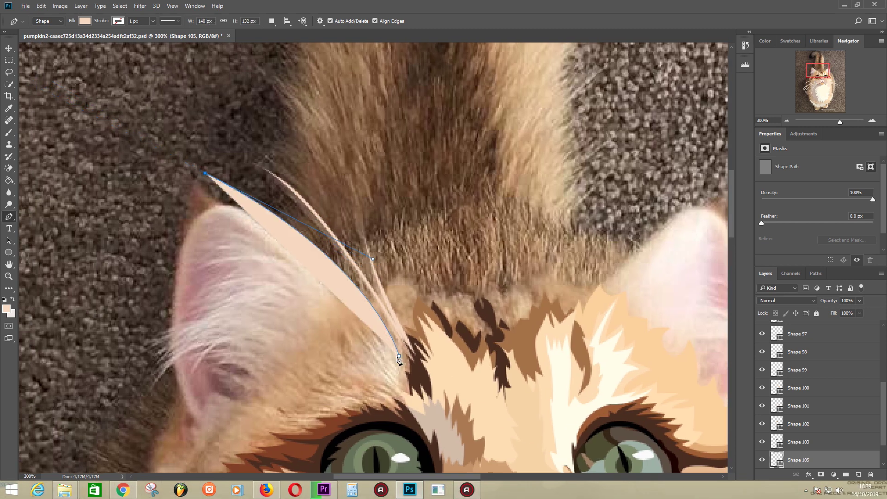
pyautogui.moveTo(398, 358); pyautogui.dragTo(435, 466)
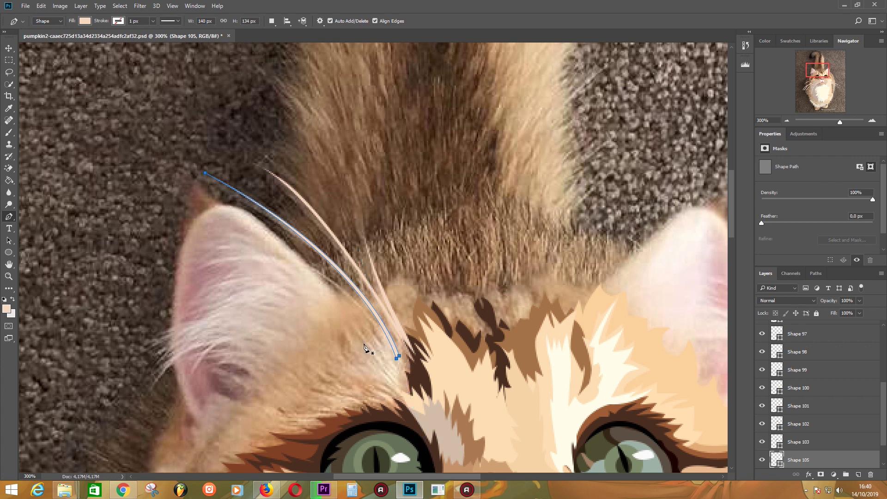
# - Start a jagged light fur shape above the left eye, tracing tufts upward
pyautogui.click(374, 414)
pyautogui.click(317, 440)
pyautogui.click(281, 428)
pyautogui.click(309, 423)
pyautogui.click(281, 419)
pyautogui.click(310, 410)
pyautogui.click(339, 390)
pyautogui.click(377, 405)
pyautogui.click(353, 384)
pyautogui.click(388, 396)
pyautogui.click(341, 370)
pyautogui.moveTo(358, 365); pyautogui.dragTo(362, 367)
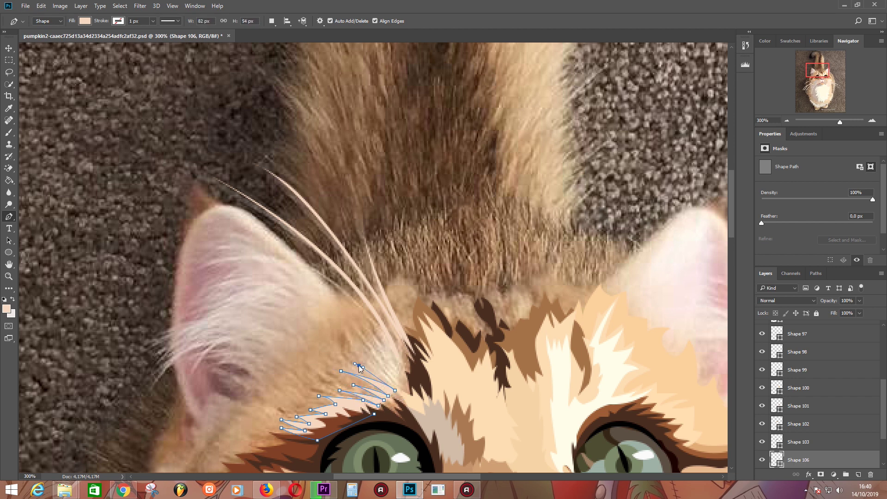
# - Add tuft points along the brow, trace down beside the eye, and close Shape 106
pyautogui.click(353, 327)
pyautogui.click(382, 369)
pyautogui.click(359, 319)
pyautogui.click(385, 364)
pyautogui.click(372, 322)
pyautogui.click(389, 355)
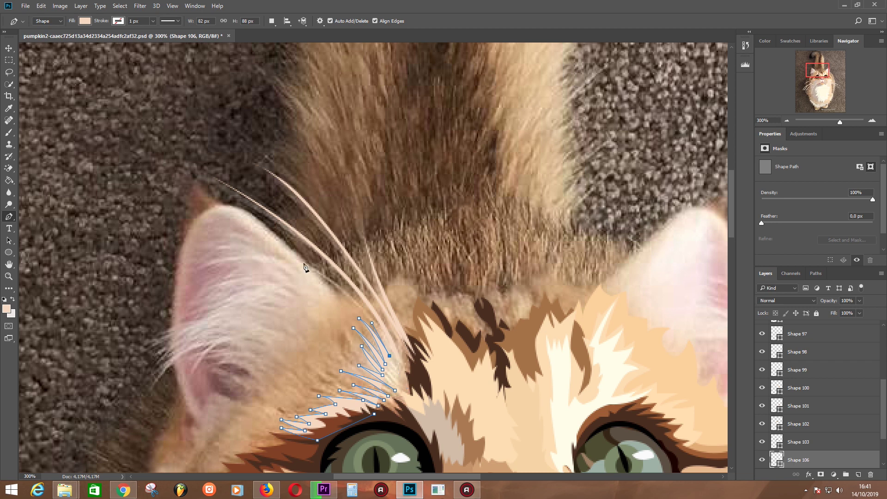
pyautogui.click(277, 250)
pyautogui.moveTo(402, 384); pyautogui.dragTo(420, 462)
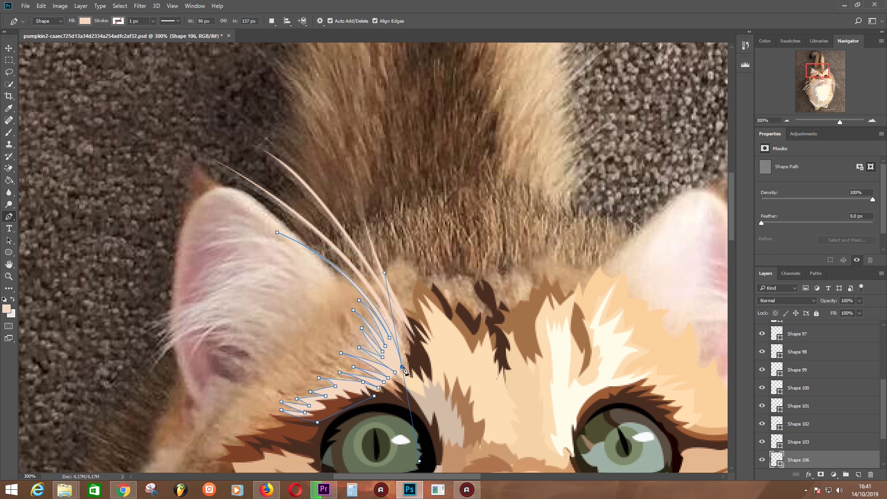
pyautogui.click(388, 314)
pyautogui.click(402, 314)
pyautogui.click(421, 343)
pyautogui.click(439, 371)
pyautogui.click(437, 401)
pyautogui.click(419, 410)
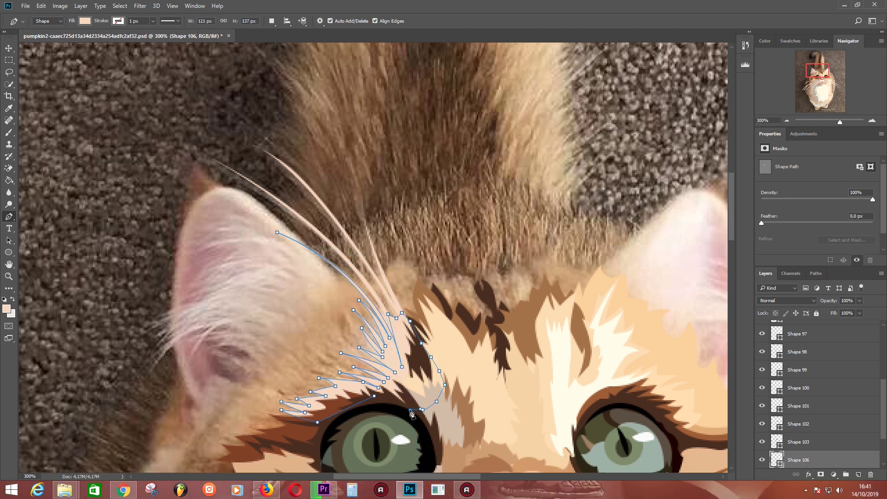
pyautogui.scroll(-3, 813, 415)
pyautogui.click(800, 460)
pyautogui.moveTo(304, 355); pyautogui.dragTo(334, 152)
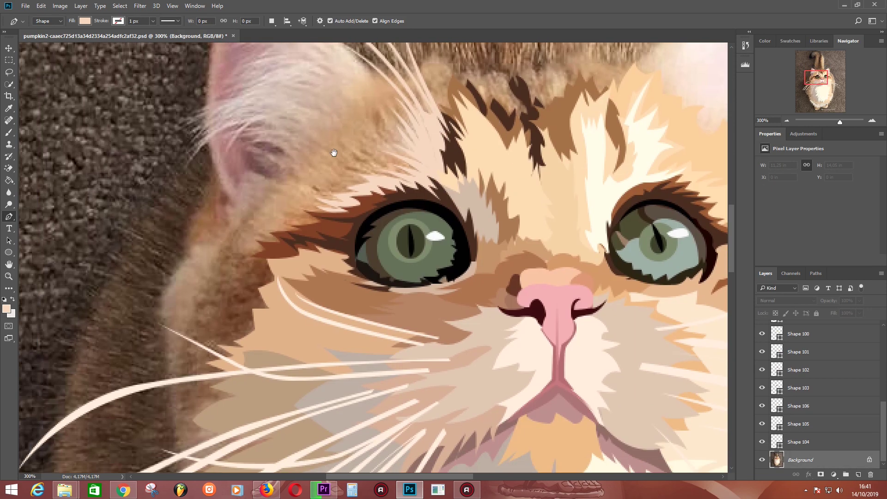
# - Sample dark brown from the cheek fur and begin tracing its edge down the left cheek
pyautogui.press('i')
pyautogui.click(278, 256)
pyautogui.press('p')
pyautogui.click(233, 233)
pyautogui.click(264, 255)
pyautogui.click(215, 262)
pyautogui.click(211, 274)
pyautogui.click(192, 299)
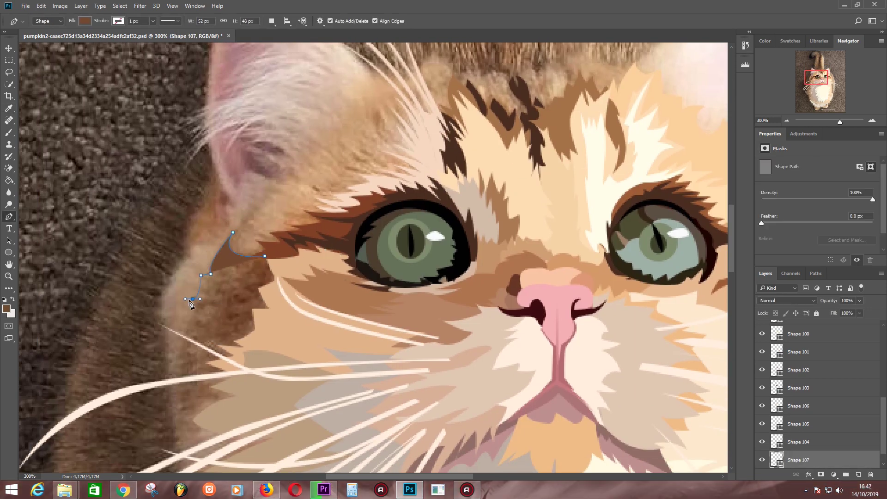
pyautogui.click(189, 331)
pyautogui.click(174, 350)
pyautogui.click(171, 367)
pyautogui.click(190, 367)
# - Complete the dark brown cheek shape across the lower cheek and back up, then close it
pyautogui.click(176, 420)
pyautogui.moveTo(191, 431); pyautogui.dragTo(196, 358)
pyautogui.click(189, 375)
pyautogui.click(177, 395)
pyautogui.click(293, 362)
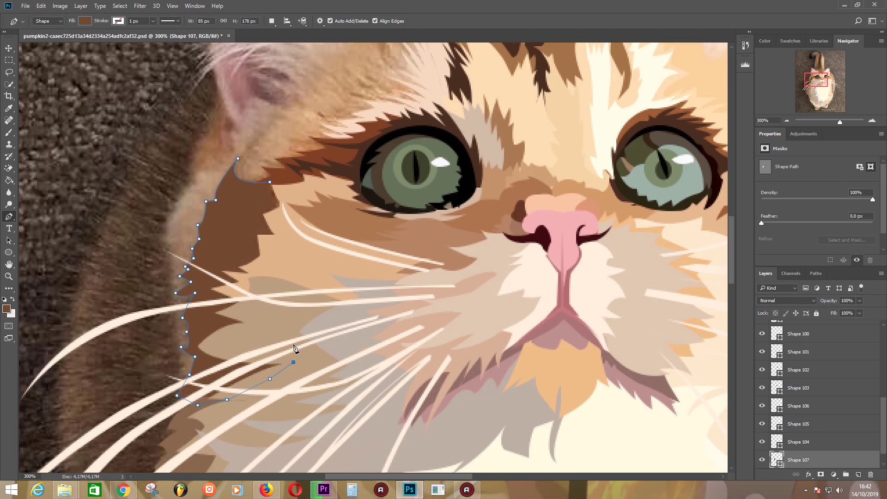
pyautogui.click(294, 343)
pyautogui.click(270, 326)
pyautogui.click(256, 292)
pyautogui.click(272, 254)
pyautogui.click(289, 235)
pyautogui.click(313, 180)
pyautogui.press('Return')
# - Sample tan fur and trace a zigzag fur edge up the left ear toward the head top
pyautogui.click(178, 280)
pyautogui.click(185, 262)
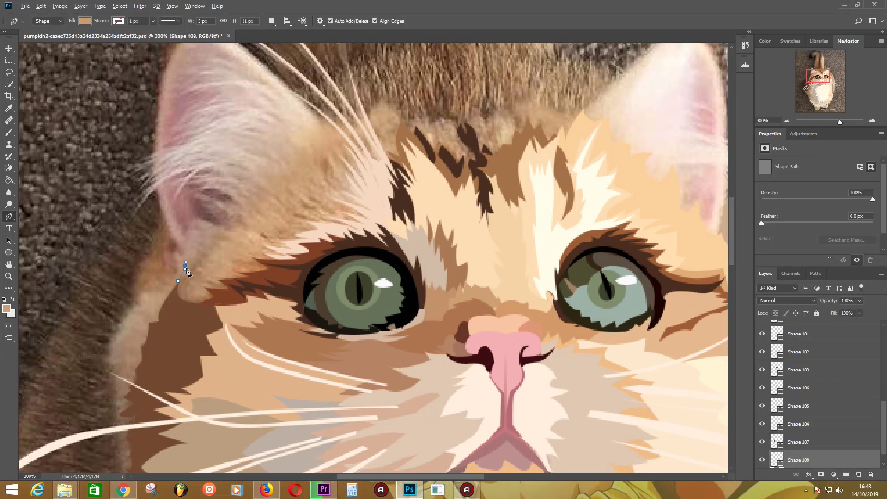
pyautogui.click(213, 256)
pyautogui.click(209, 233)
pyautogui.click(229, 233)
pyautogui.click(219, 204)
pyautogui.click(240, 211)
pyautogui.click(212, 187)
pyautogui.click(241, 198)
pyautogui.click(253, 194)
pyautogui.click(247, 177)
pyautogui.click(291, 159)
pyautogui.click(287, 133)
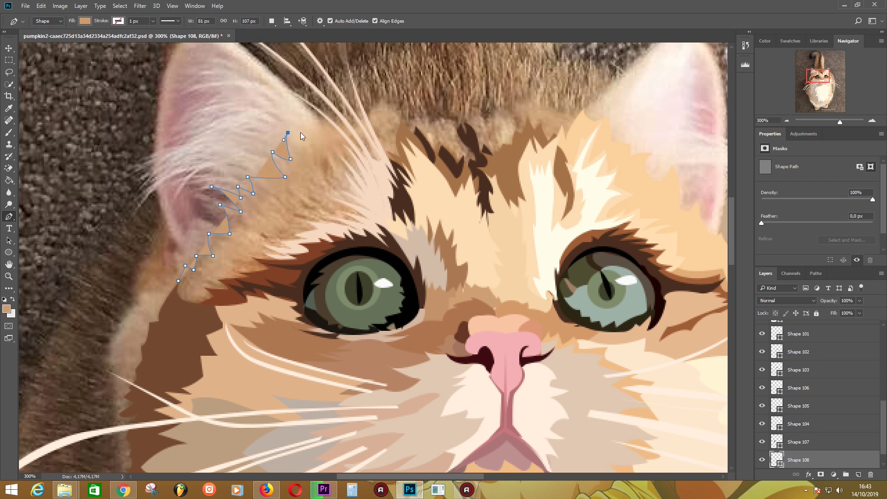
pyautogui.click(314, 116)
# - Extend the tan outline along the top of the head and down across the forehead
pyautogui.click(349, 119)
pyautogui.click(352, 128)
pyautogui.click(432, 115)
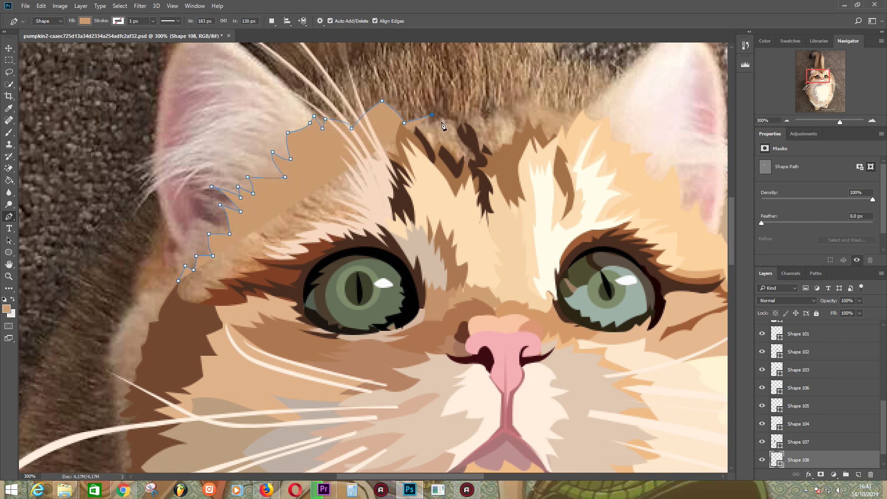
pyautogui.click(451, 112)
pyautogui.click(479, 108)
pyautogui.click(495, 107)
pyautogui.click(543, 103)
pyautogui.click(568, 104)
pyautogui.click(576, 142)
pyautogui.click(553, 163)
pyautogui.click(492, 183)
pyautogui.click(349, 208)
# - Remove a misplaced point, trace back below the left eye, and finish the tan head shape
pyautogui.hotkey('ctrl', 'z')
pyautogui.click(403, 233)
pyautogui.click(296, 294)
pyautogui.click(207, 328)
pyautogui.click(169, 317)
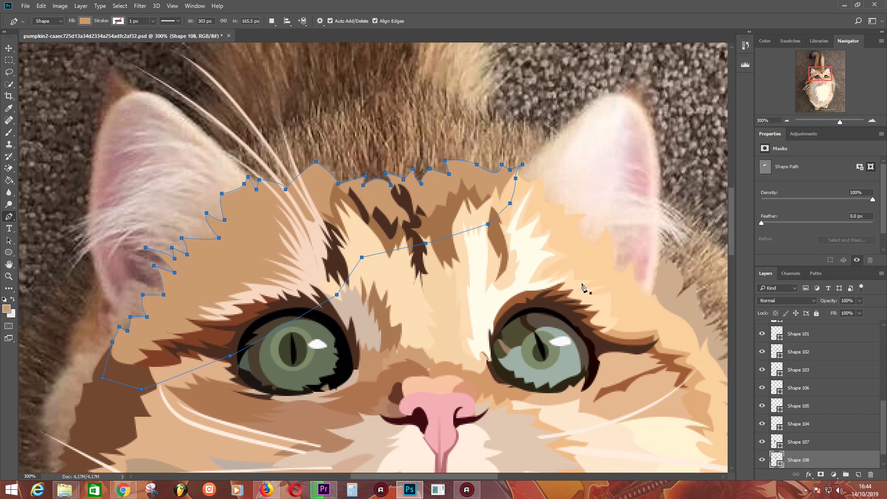
pyautogui.scroll(-5, 641, 234)
pyautogui.hscroll(-3, 642, 234)
pyautogui.hotkey('alt', ',')
# - Start the muted brown shape beside the left ear, curving down the side of the head
pyautogui.scroll(2, 326, 110)
pyautogui.hscroll(-1, 326, 110)
pyautogui.click(359, 109)
pyautogui.click(325, 95)
pyautogui.click(315, 129)
pyautogui.click(304, 124)
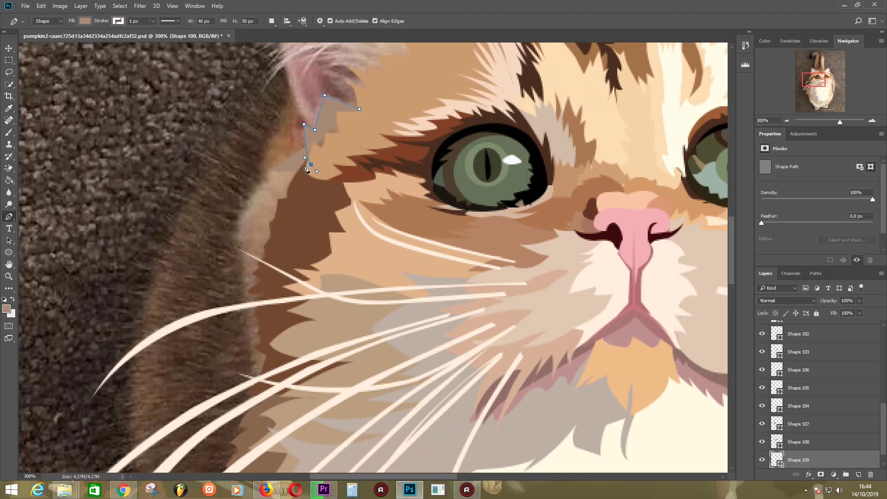
pyautogui.moveTo(238, 221); pyautogui.dragTo(236, 250)
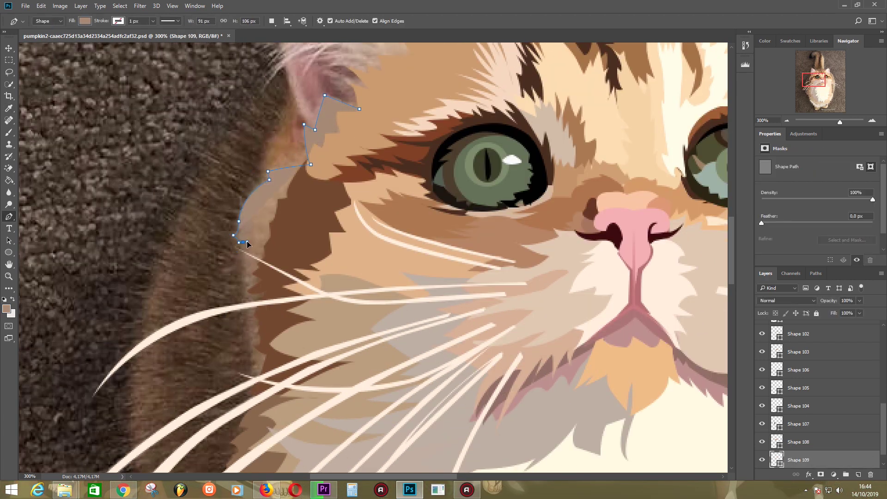
# - Trace the muted brown shape down the side of the face and back up to the ear
pyautogui.click(244, 269)
pyautogui.click(239, 285)
pyautogui.click(236, 312)
pyautogui.click(240, 321)
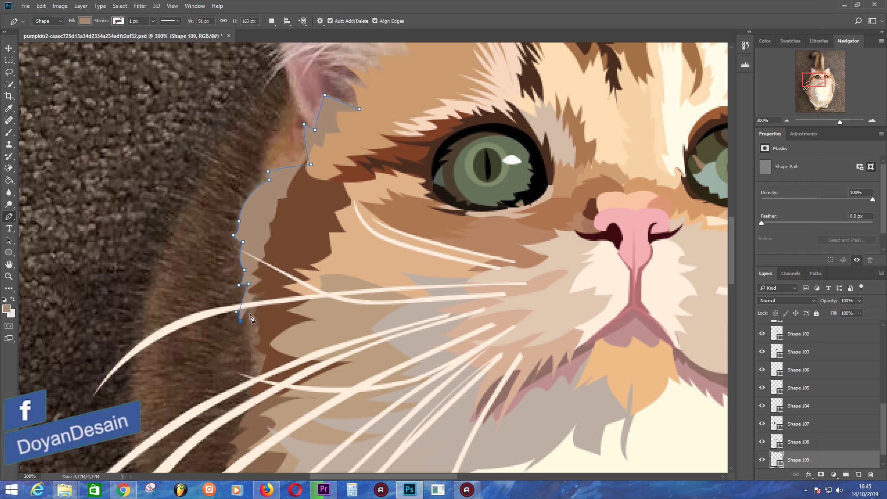
pyautogui.click(252, 339)
pyautogui.click(253, 380)
pyautogui.click(242, 394)
pyautogui.click(285, 380)
pyautogui.click(288, 243)
pyautogui.click(360, 114)
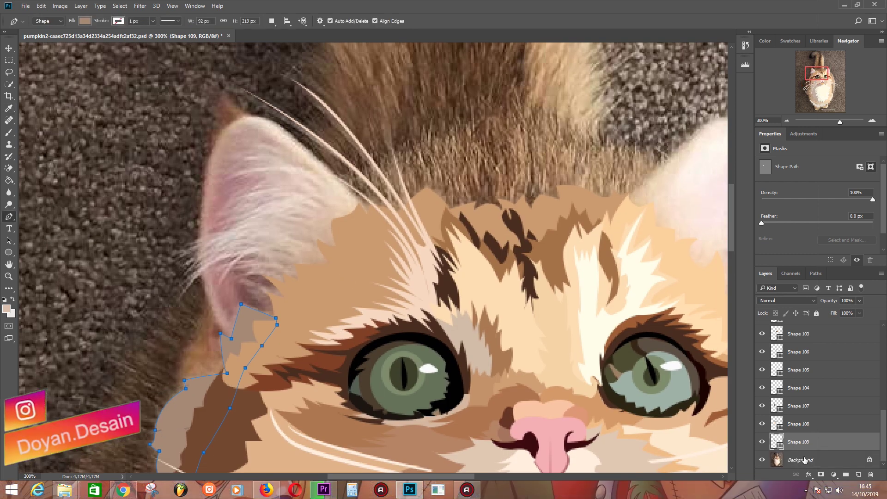
# - Begin a pale hair-strand shape at the base of the left ear
pyautogui.click(280, 307)
pyautogui.click(239, 284)
pyautogui.click(270, 289)
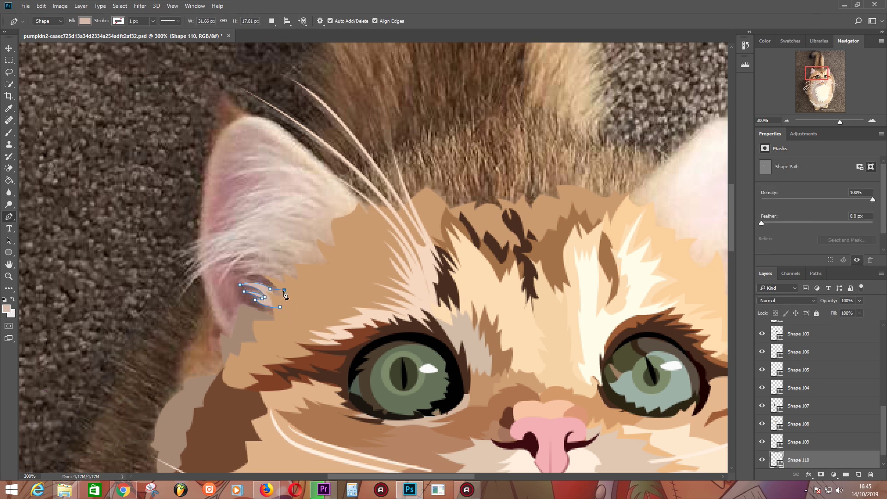
pyautogui.moveTo(246, 275)
pyautogui.mouseDown()
pyautogui.moveTo(267, 271)
pyautogui.moveTo(250, 264)
pyautogui.mouseUp()
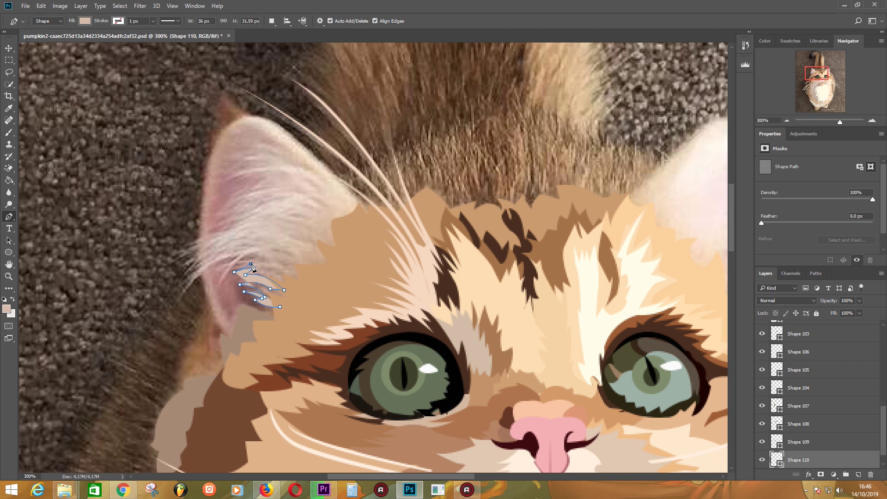
# - Trace several curved hair strands flowing out of the left ear
pyautogui.click(251, 263)
pyautogui.click(235, 256)
pyautogui.click(206, 275)
pyautogui.click(227, 260)
pyautogui.moveTo(179, 301); pyautogui.dragTo(183, 286)
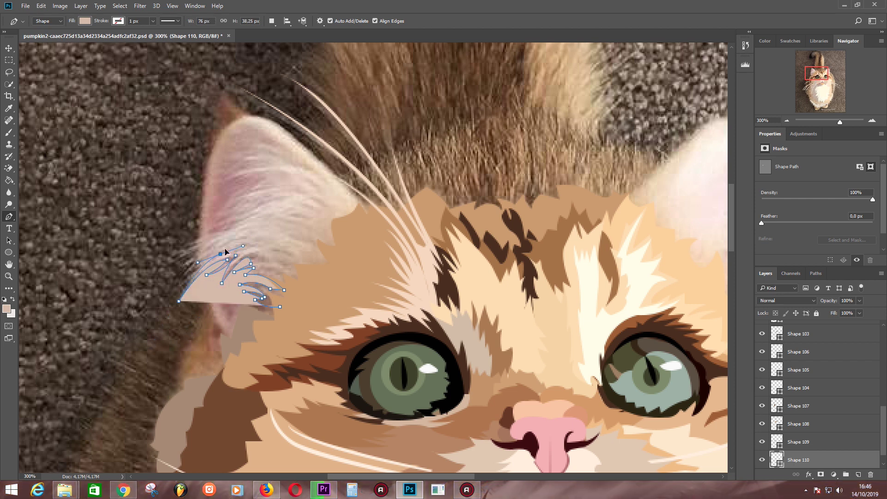
pyautogui.moveTo(213, 251)
pyautogui.mouseDown()
pyautogui.moveTo(227, 237)
pyautogui.moveTo(202, 241)
pyautogui.mouseUp()
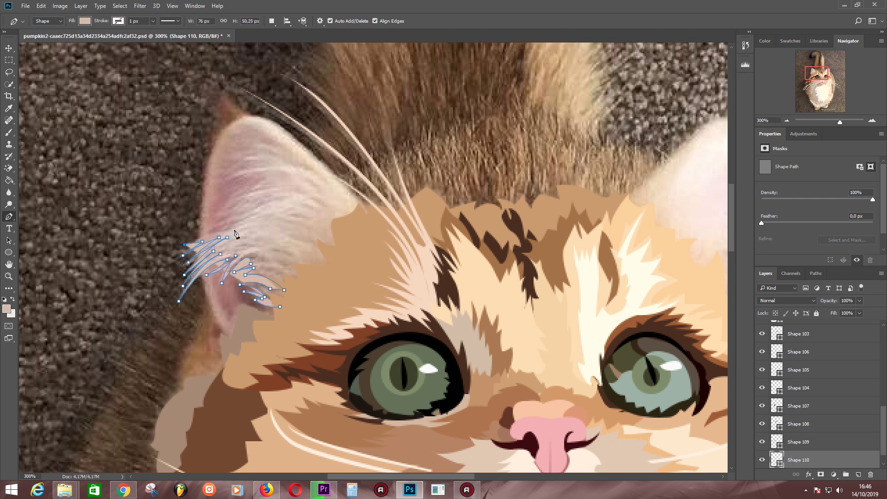
pyautogui.moveTo(258, 216); pyautogui.dragTo(270, 204)
pyautogui.moveTo(210, 230); pyautogui.dragTo(220, 229)
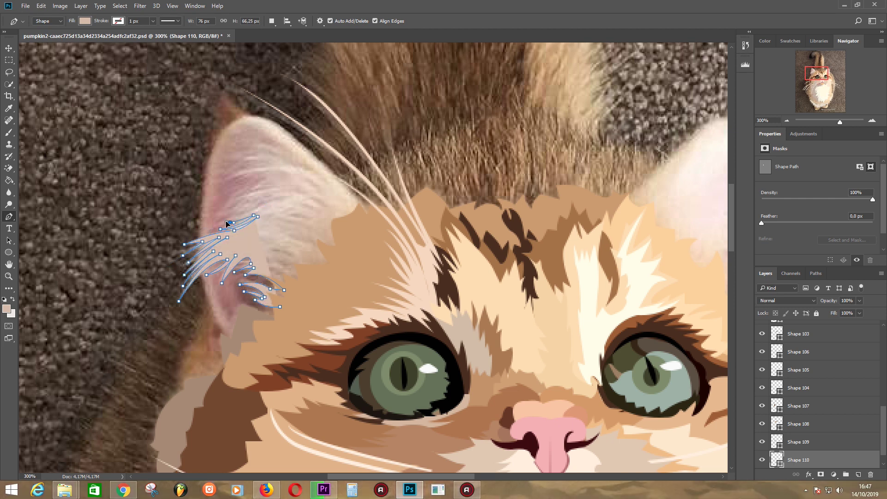
pyautogui.moveTo(265, 204); pyautogui.dragTo(291, 200)
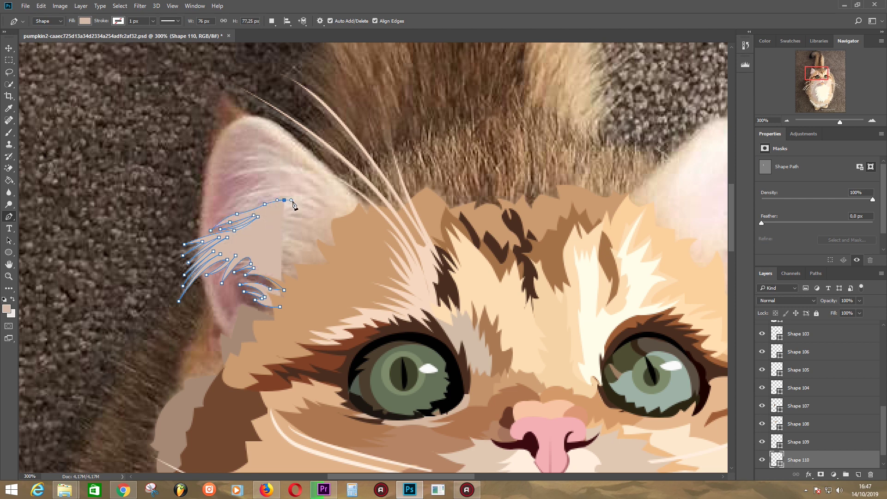
pyautogui.moveTo(224, 209)
pyautogui.mouseDown()
pyautogui.moveTo(262, 191)
pyautogui.moveTo(236, 192)
pyautogui.moveTo(259, 174)
pyautogui.moveTo(201, 186)
pyautogui.mouseUp()
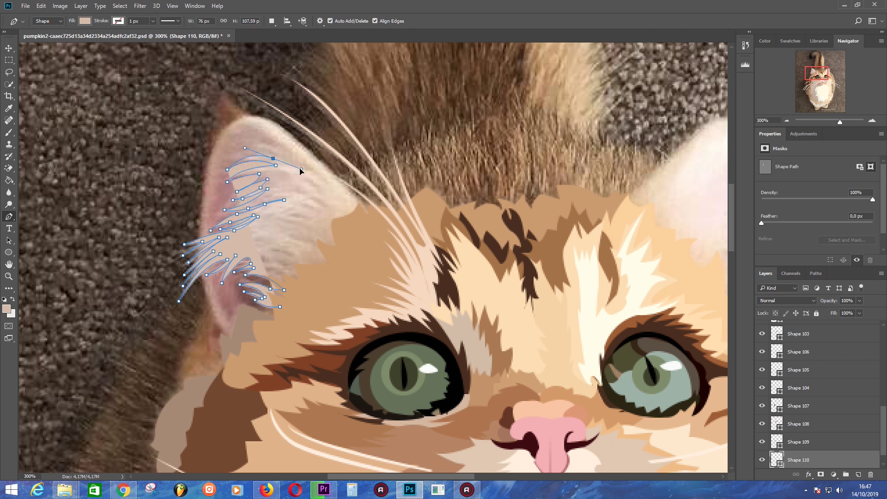
pyautogui.moveTo(300, 170); pyautogui.dragTo(301, 166)
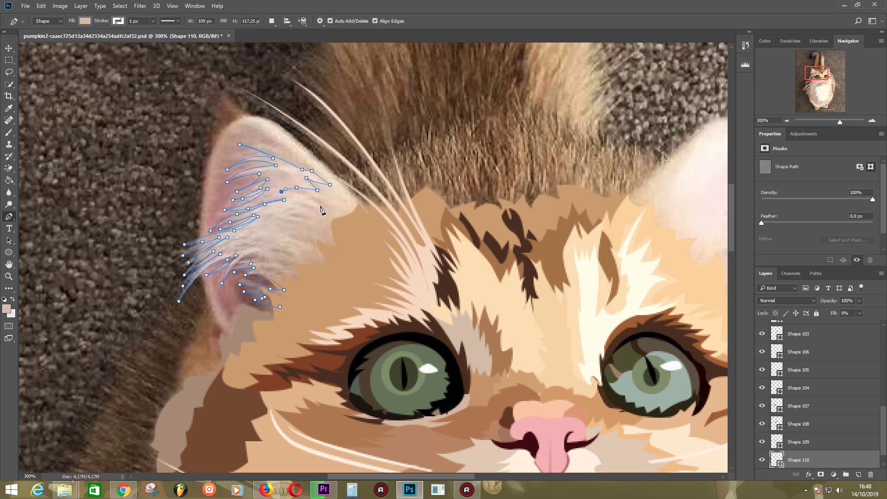
# - Finish the tuft outline along the ear base and close the path
pyautogui.click(278, 219)
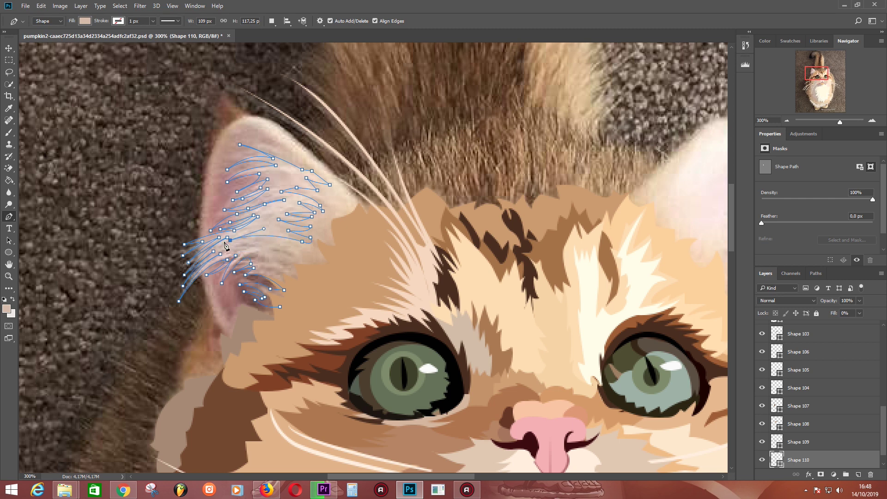
pyautogui.moveTo(300, 244); pyautogui.dragTo(346, 261)
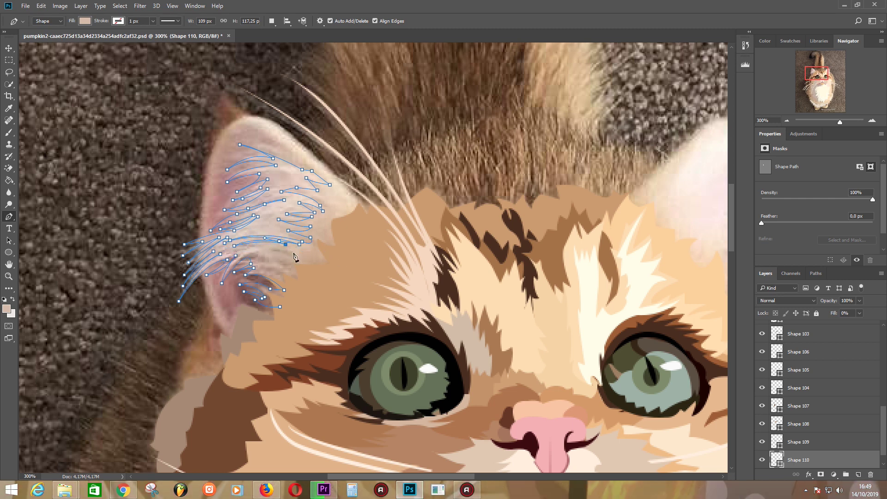
pyautogui.click(296, 291)
pyautogui.click(286, 308)
pyautogui.click(280, 306)
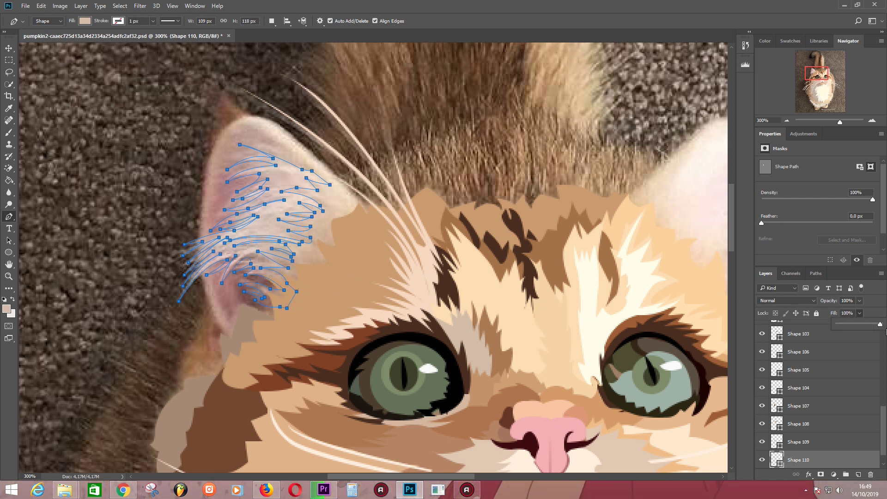
# - Set the tuft shape's fill to 100% with near-white sampled colour f6ebe5
pyautogui.moveTo(839, 324); pyautogui.dragTo(880, 324)
pyautogui.doubleClick(776, 459)
pyautogui.click(608, 293)
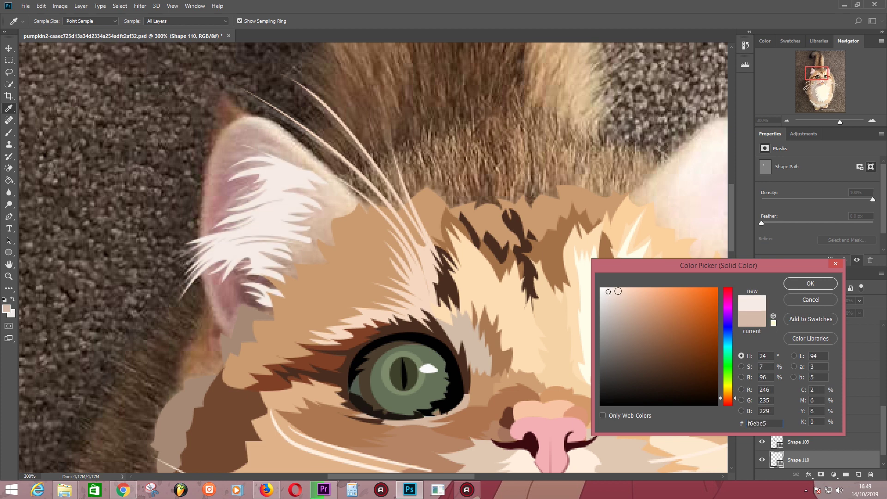
pyautogui.click(833, 282)
pyautogui.press('Return')
# - Trace the inner edge of the left ear's beige rim shape
pyautogui.click(296, 297)
pyautogui.click(256, 266)
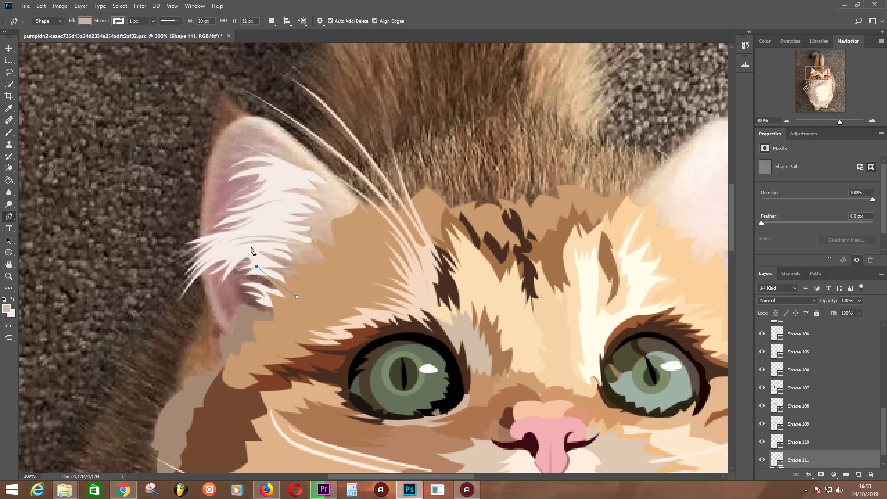
pyautogui.click(274, 210)
pyautogui.click(290, 202)
pyautogui.click(280, 193)
pyautogui.click(294, 177)
pyautogui.click(313, 172)
pyautogui.moveTo(261, 146); pyautogui.dragTo(235, 137)
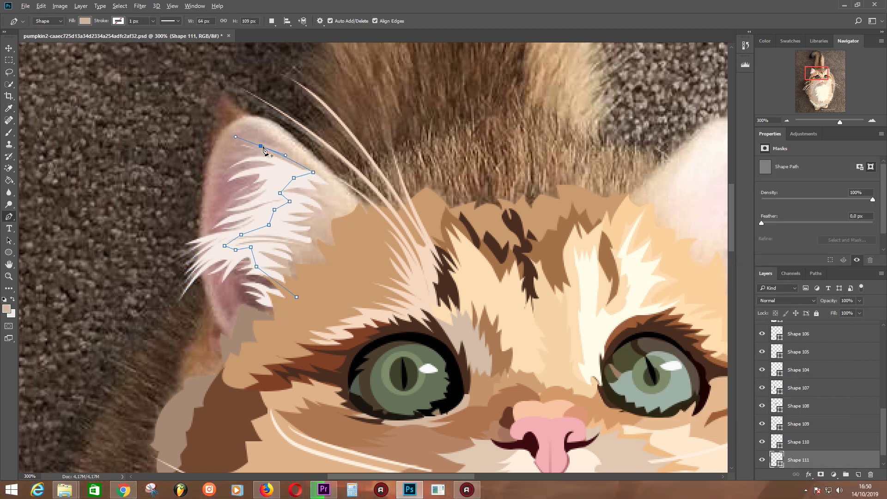
pyautogui.click(249, 124)
pyautogui.click(213, 183)
pyautogui.click(209, 229)
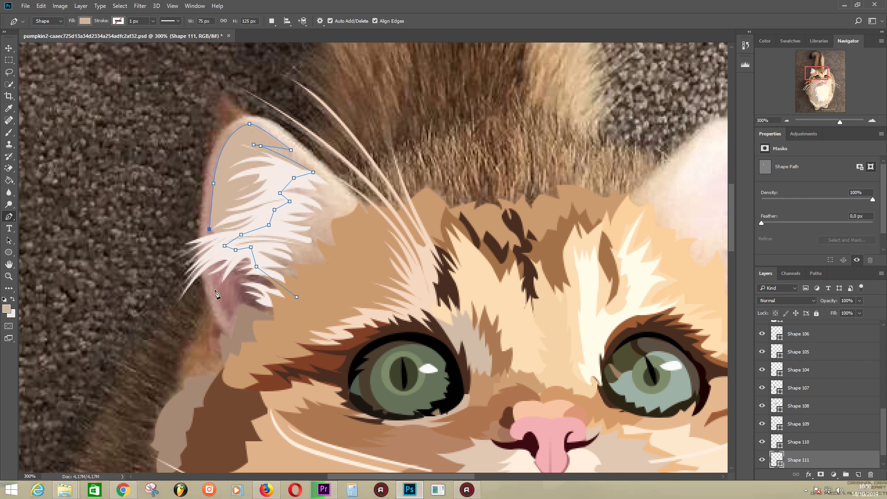
pyautogui.click(215, 291)
pyautogui.moveTo(229, 320); pyautogui.dragTo(240, 334)
# - Trace the left ear's outer and top edges and close the beige rim shape
pyautogui.click(231, 342)
pyautogui.click(216, 322)
pyautogui.click(200, 272)
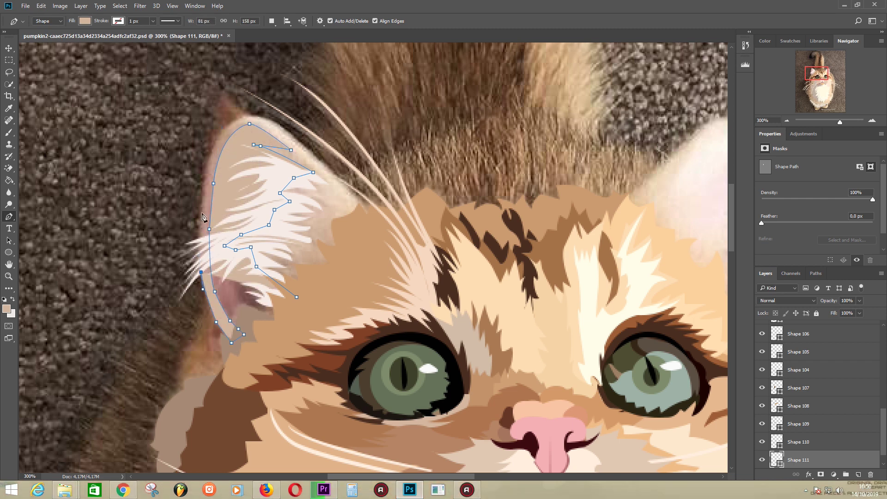
pyautogui.click(202, 212)
pyautogui.click(203, 183)
pyautogui.click(223, 130)
pyautogui.click(263, 119)
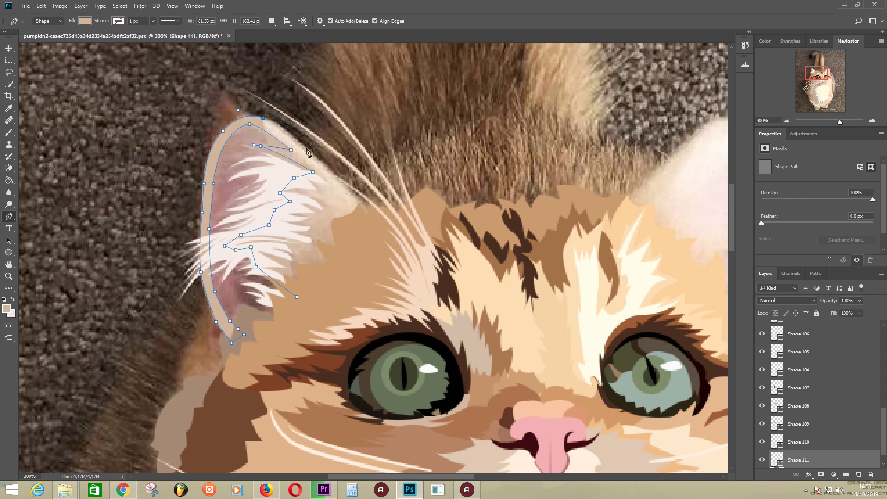
pyautogui.click(315, 157)
pyautogui.click(359, 197)
pyautogui.click(367, 216)
pyautogui.click(376, 239)
pyautogui.click(296, 297)
# - Sample the darker pink and draw the dark pink inner-ear patch
pyautogui.click(253, 312)
pyautogui.press('i')
pyautogui.click(252, 297)
pyautogui.press('p')
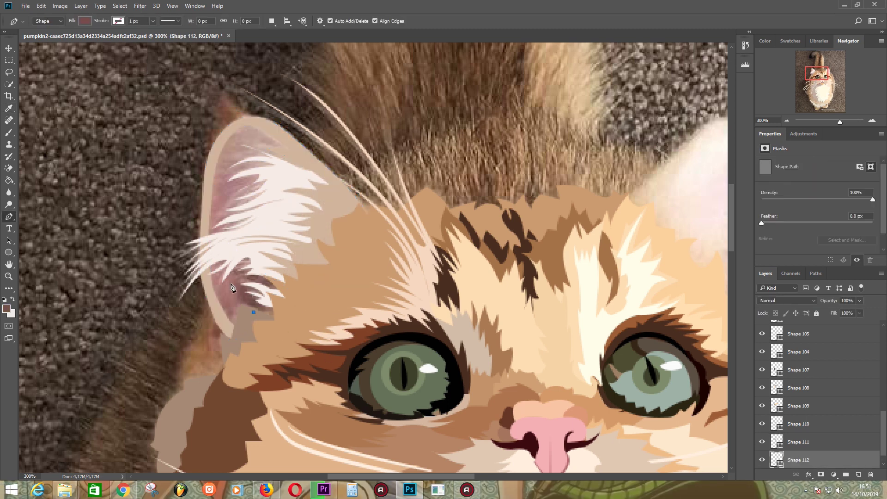
pyautogui.click(227, 269)
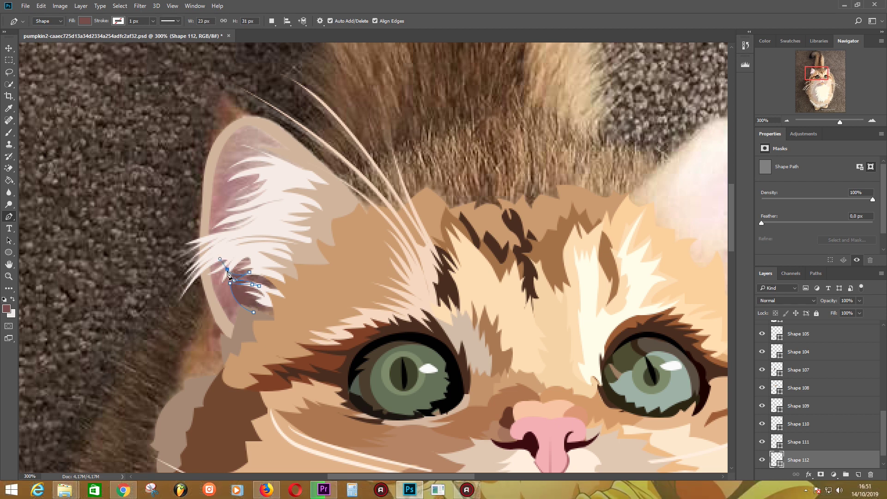
pyautogui.click(245, 254)
pyautogui.click(268, 263)
pyautogui.click(289, 292)
pyautogui.click(283, 315)
pyautogui.click(270, 320)
pyautogui.press('Return')
# - Sample a lighter colour and draw the pale inner-ear shape along the ear's left edge and top
pyautogui.click(232, 330)
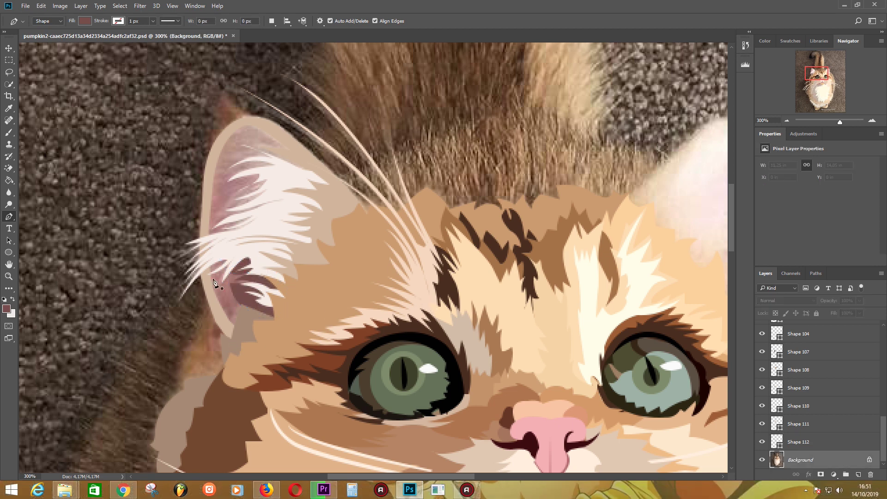
pyautogui.click(209, 287)
pyautogui.click(208, 213)
pyautogui.click(212, 168)
pyautogui.click(228, 134)
pyautogui.click(248, 119)
pyautogui.click(269, 128)
pyautogui.click(293, 148)
pyautogui.click(306, 165)
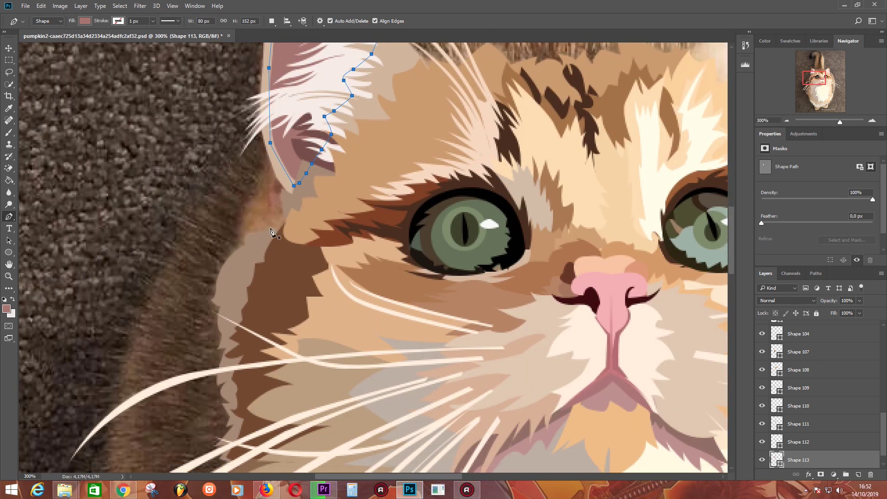
# - Sample the brown fur colour and add a small brown shape below the ear
pyautogui.press('i')
pyautogui.click(276, 196)
pyautogui.press('p')
pyautogui.click(287, 215)
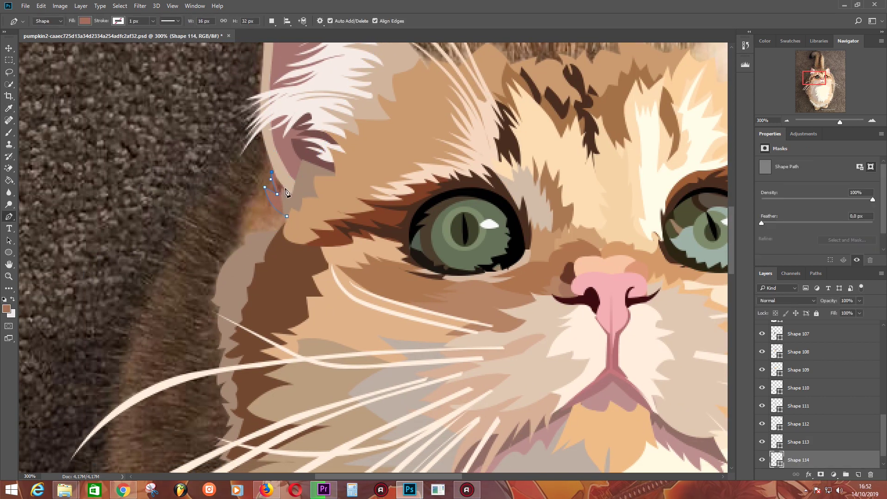
pyautogui.click(286, 215)
# - Draw a brown fur shape along the cheek edge
pyautogui.click(243, 250)
pyautogui.click(237, 215)
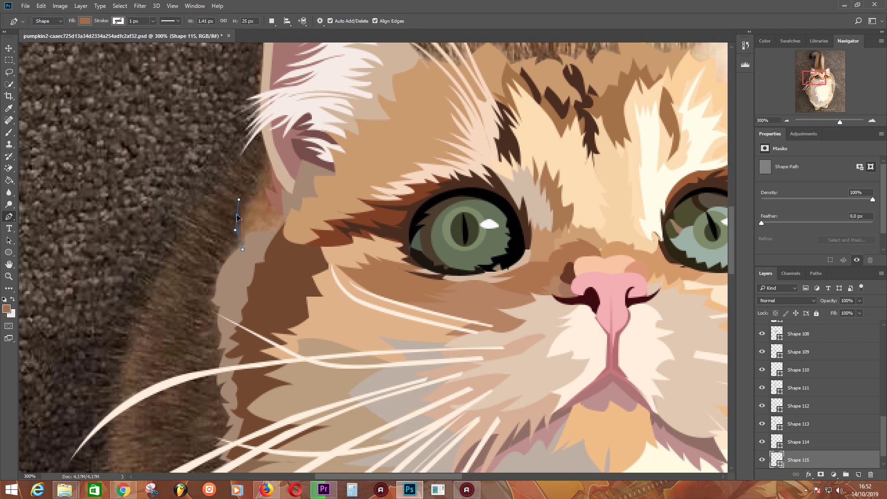
pyautogui.click(254, 181)
pyautogui.click(262, 133)
pyautogui.click(295, 195)
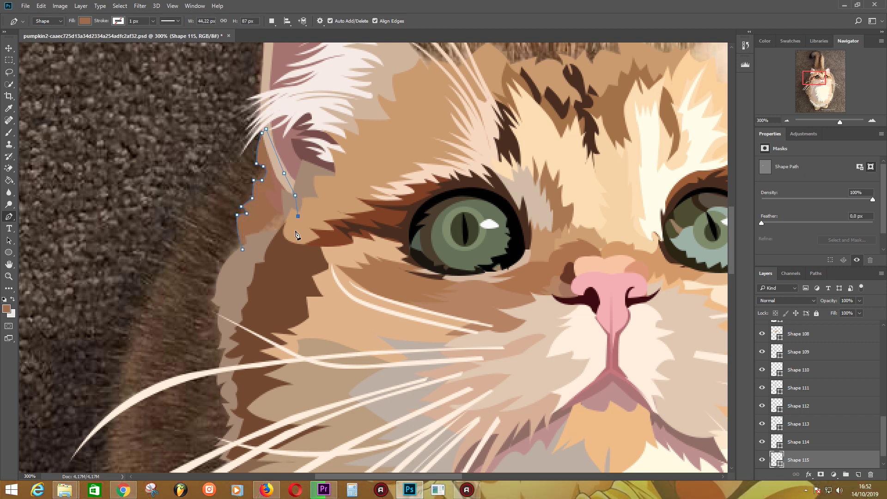
pyautogui.click(275, 247)
pyautogui.click(253, 251)
pyautogui.moveTo(447, 255); pyautogui.dragTo(267, 326)
pyautogui.moveTo(539, 189)
pyautogui.mouseDown()
pyautogui.moveTo(264, 199)
pyautogui.moveTo(308, 276)
pyautogui.mouseUp()
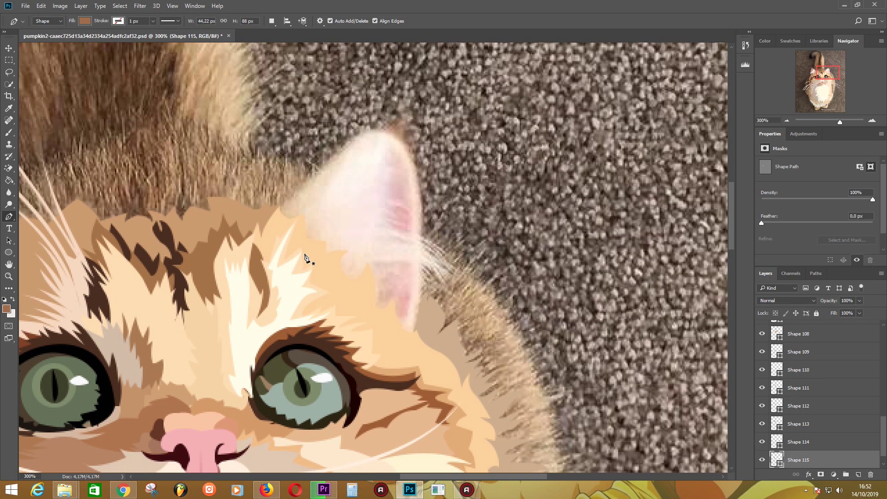
# - Draw the first right-ear shape from the base up to the ear tip
pyautogui.click(276, 213)
pyautogui.click(333, 154)
pyautogui.click(347, 143)
pyautogui.click(362, 132)
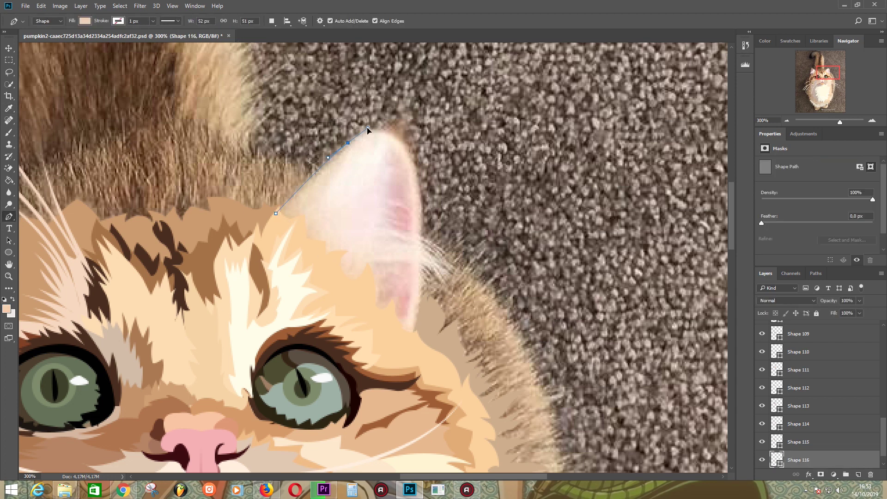
pyautogui.click(352, 138)
pyautogui.click(312, 190)
pyautogui.click(276, 213)
# - Draw a second shape from the ear tip around the right ear's base
pyautogui.click(358, 137)
pyautogui.click(319, 206)
pyautogui.click(337, 240)
pyautogui.click(338, 254)
pyautogui.click(322, 267)
pyautogui.click(296, 243)
pyautogui.click(292, 223)
pyautogui.click(336, 156)
pyautogui.press('Return')
# - Zoom in and start a pale shape at the ear tip, curving down into the first fur tufts
pyautogui.click(344, 146)
pyautogui.hotkey('ctrl', '+')
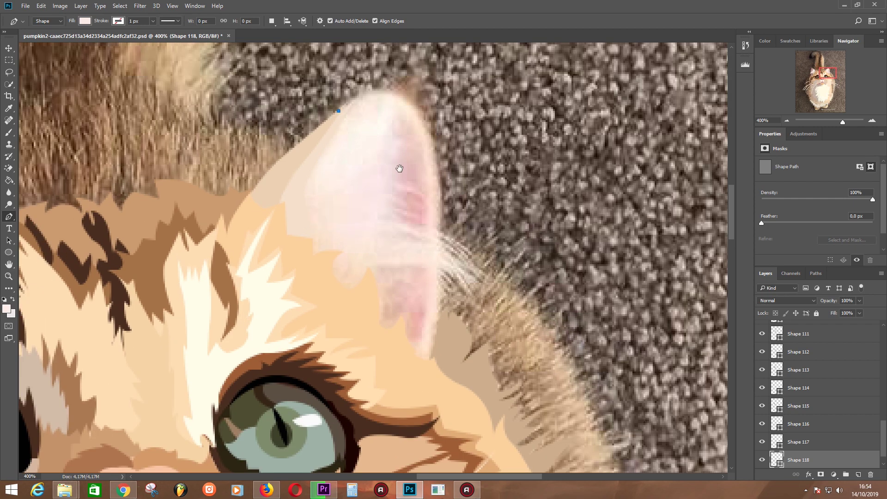
pyautogui.scroll(2, 406, 174)
pyautogui.moveTo(382, 118); pyautogui.dragTo(398, 121)
pyautogui.moveTo(395, 160); pyautogui.dragTo(387, 183)
pyautogui.click(400, 186)
pyautogui.moveTo(398, 218); pyautogui.dragTo(385, 222)
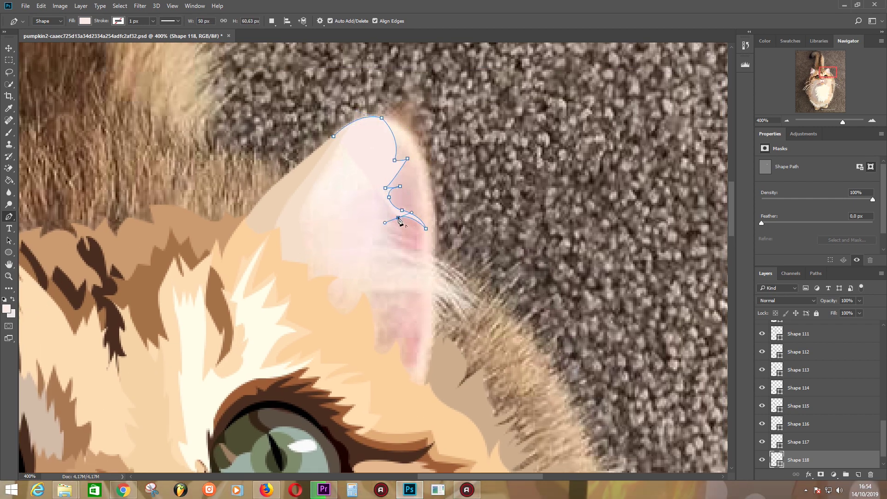
pyautogui.click(386, 221)
pyautogui.click(415, 243)
pyautogui.moveTo(407, 250); pyautogui.dragTo(419, 255)
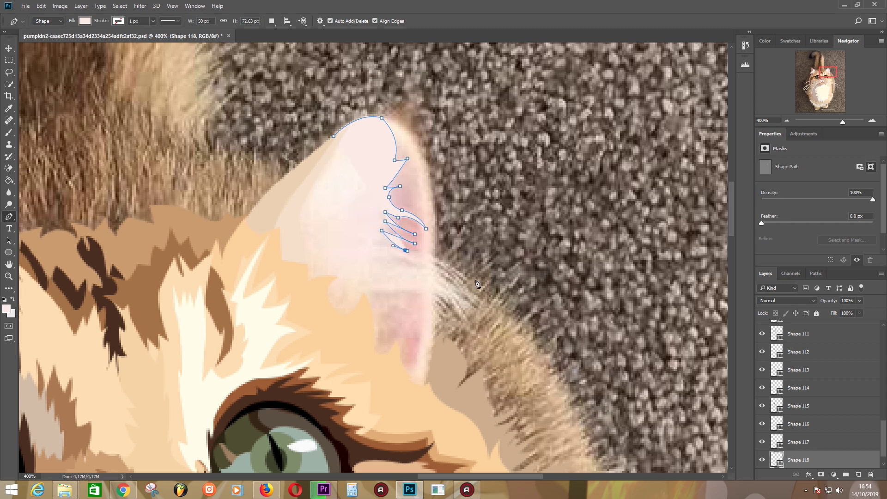
# - Add three spiky fur tufts pointing outward along the pale ear shape
pyautogui.click(464, 276)
pyautogui.click(409, 254)
pyautogui.click(463, 282)
pyautogui.click(430, 264)
pyautogui.click(450, 275)
pyautogui.click(477, 299)
pyautogui.click(447, 287)
pyautogui.click(395, 260)
pyautogui.click(443, 281)
pyautogui.click(470, 306)
pyautogui.click(455, 307)
pyautogui.click(403, 278)
pyautogui.click(430, 289)
pyautogui.click(379, 290)
# - Trace up the right ear's left edge and close the pale tufted shape
pyautogui.click(374, 355)
pyautogui.click(338, 329)
pyautogui.click(306, 303)
pyautogui.click(287, 273)
pyautogui.click(259, 224)
pyautogui.click(281, 190)
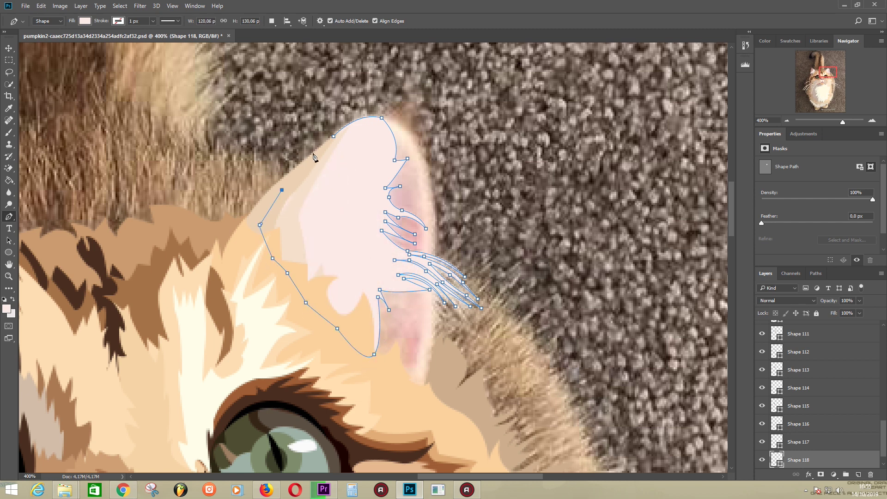
pyautogui.click(335, 137)
# - Draw the shape along the right ear's edge and adjust its Fill
pyautogui.click(424, 387)
pyautogui.moveTo(433, 238); pyautogui.dragTo(436, 216)
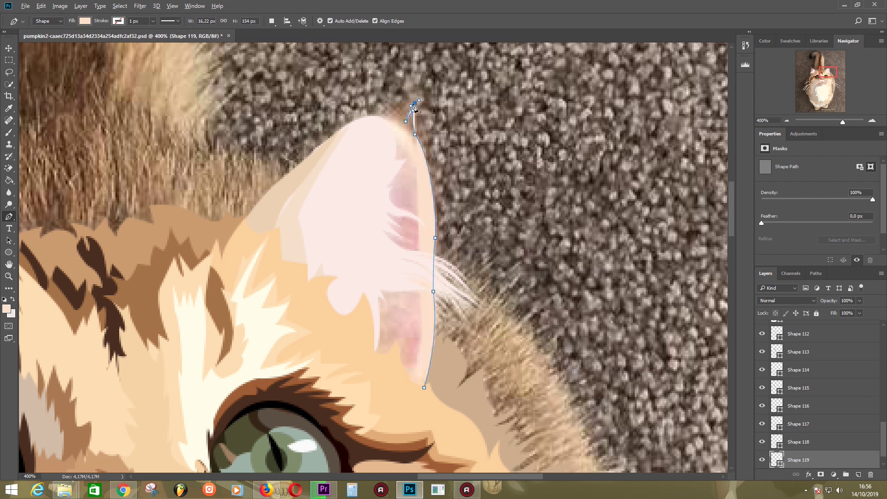
pyautogui.click(415, 102)
pyautogui.click(380, 117)
pyautogui.scroll(-1, 752, 331)
pyautogui.hotkey('shift', '0')
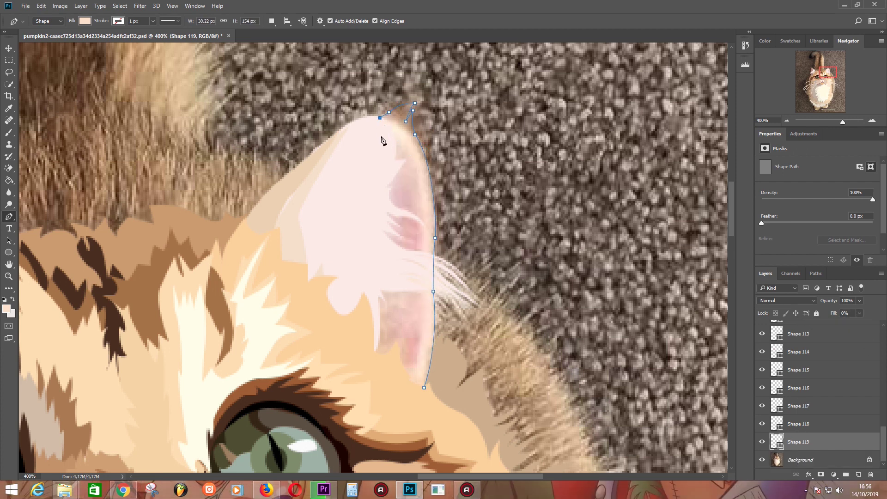
pyautogui.moveTo(415, 369); pyautogui.dragTo(404, 390)
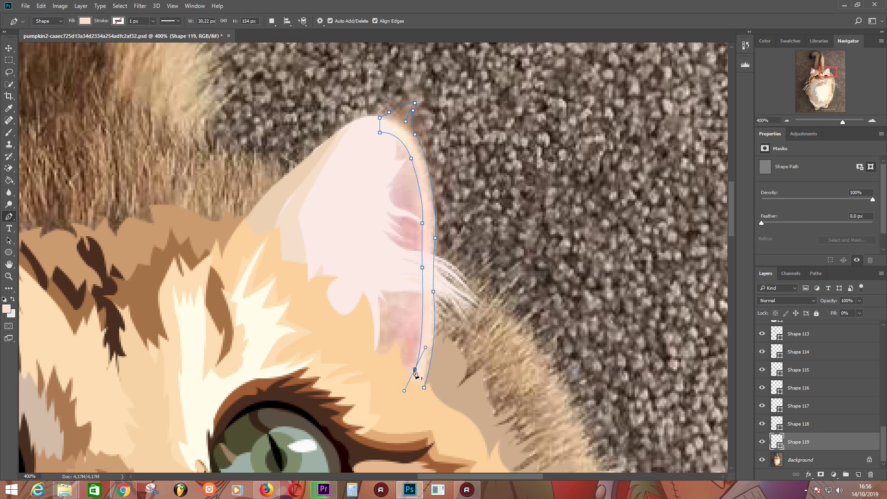
pyautogui.click(423, 388)
pyautogui.click(858, 313)
pyautogui.click(416, 385)
# - Draw the pink inner-ear patch on the right ear, then sample the nearby brown fur
pyautogui.click(426, 315)
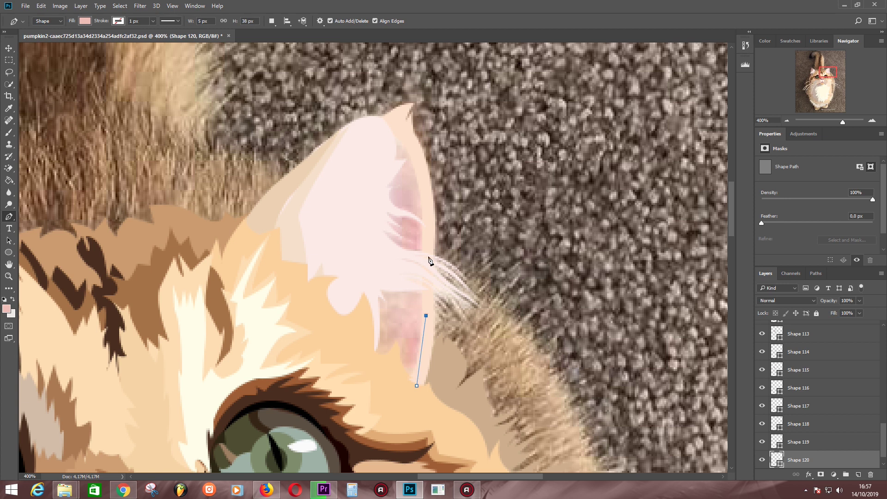
pyautogui.click(398, 127)
pyautogui.click(376, 177)
pyautogui.click(385, 254)
pyautogui.click(367, 284)
pyautogui.click(358, 322)
pyautogui.click(402, 372)
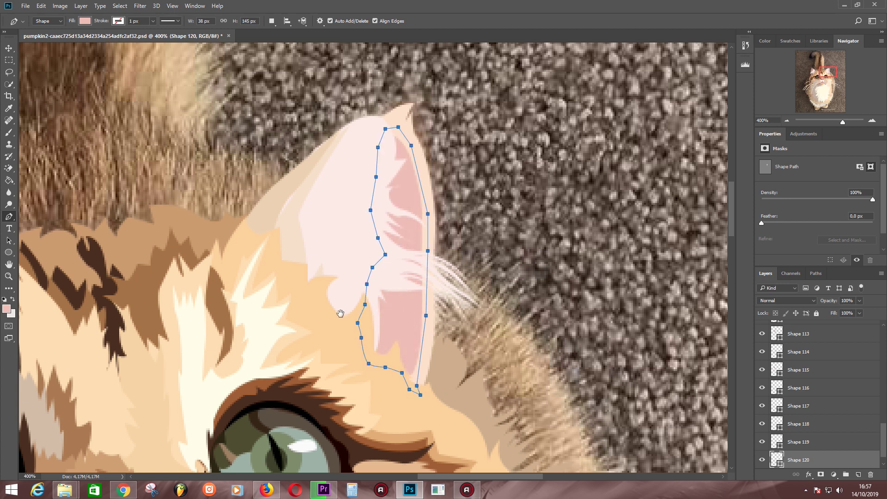
pyautogui.click(365, 304)
pyautogui.moveTo(365, 304); pyautogui.dragTo(264, 129)
pyautogui.click(366, 168)
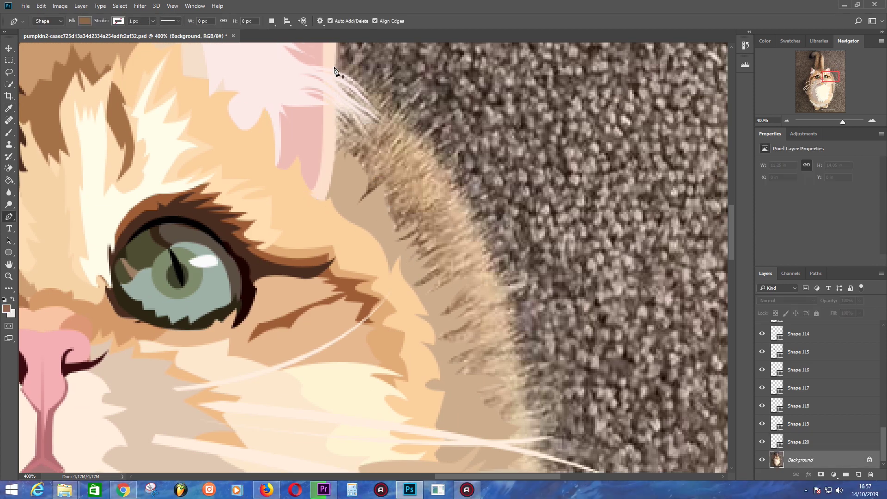
# - Trace Shape 121's brown fur outline from the ear down the right edge of the head
pyautogui.moveTo(335, 71); pyautogui.dragTo(333, 115)
pyautogui.click(339, 104)
pyautogui.click(342, 123)
pyautogui.click(353, 111)
pyautogui.click(403, 149)
pyautogui.click(389, 174)
pyautogui.click(405, 172)
pyautogui.click(427, 192)
pyautogui.click(432, 199)
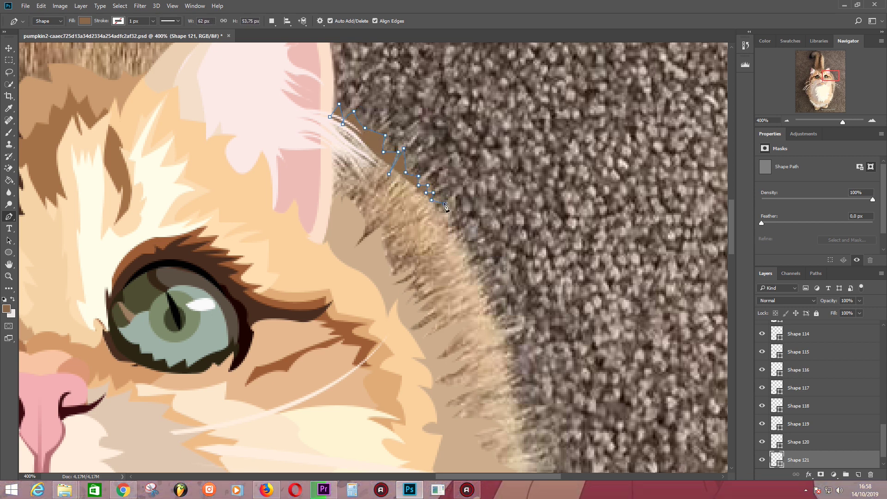
pyautogui.click(448, 226)
pyautogui.click(464, 223)
pyautogui.click(454, 240)
pyautogui.click(466, 237)
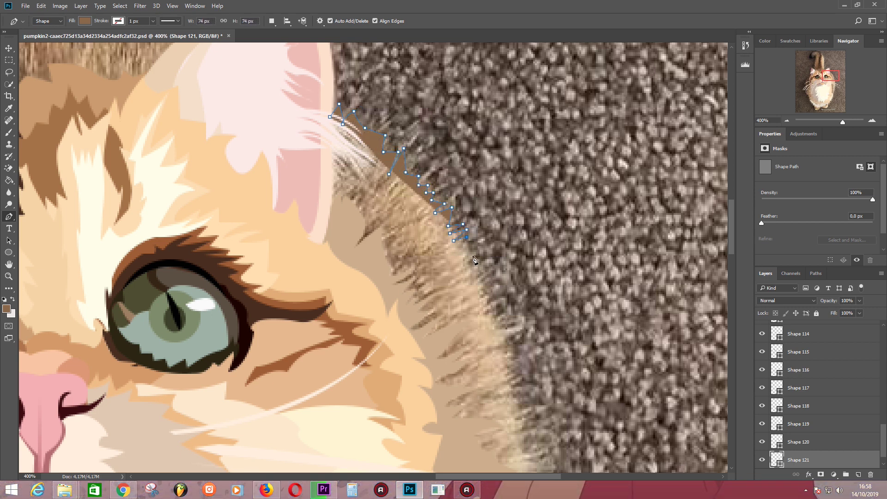
# - Add lower fur spikes and close Shape 121 back across the cheek to the ear
pyautogui.click(481, 252)
pyautogui.click(464, 269)
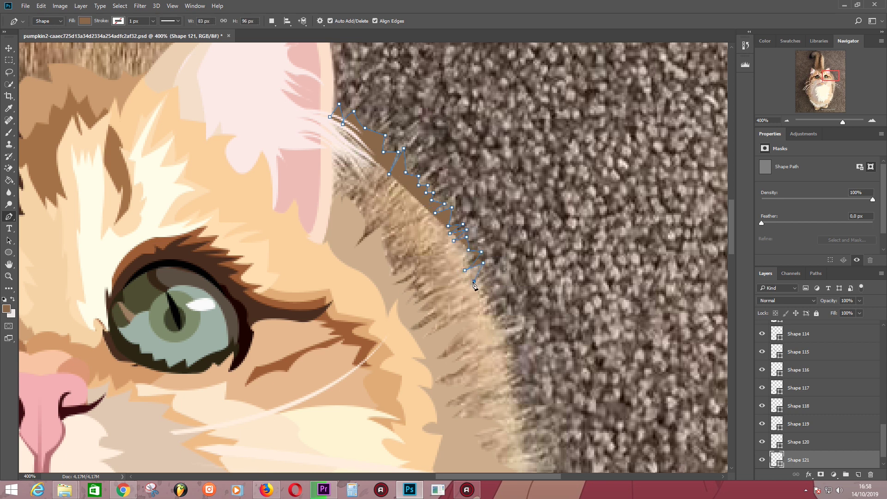
pyautogui.click(477, 291)
pyautogui.click(493, 292)
pyautogui.click(482, 305)
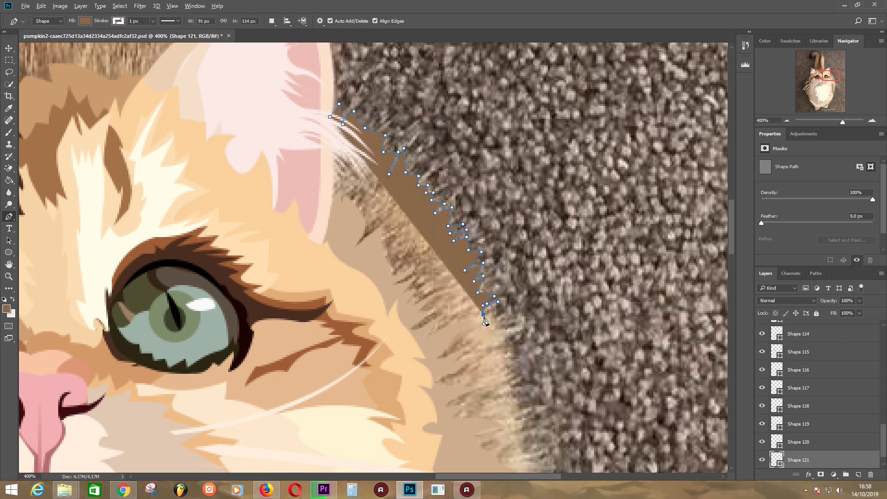
pyautogui.click(498, 313)
pyautogui.click(450, 343)
pyautogui.click(427, 352)
pyautogui.click(391, 330)
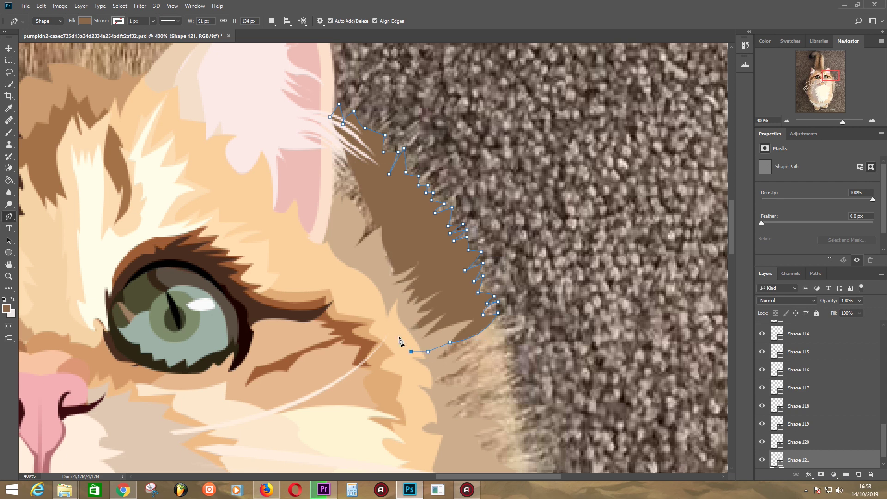
pyautogui.click(350, 272)
pyautogui.click(325, 208)
pyautogui.click(329, 117)
pyautogui.scroll(-5, 329, 116)
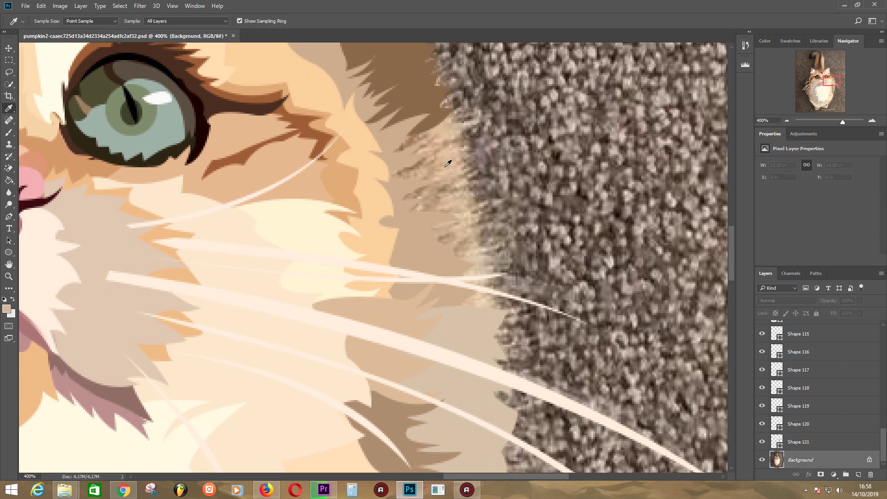
# - Sample a light tan and start Shape 122's zigzag fur spikes down the cheek edge
pyautogui.click(449, 110)
pyautogui.click(460, 107)
pyautogui.click(451, 123)
pyautogui.click(481, 119)
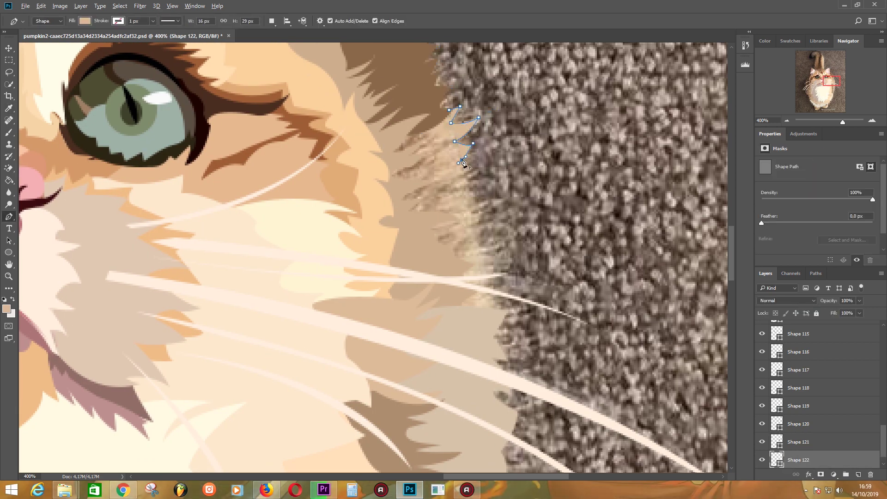
pyautogui.click(466, 185)
pyautogui.click(501, 200)
pyautogui.click(473, 211)
pyautogui.click(474, 239)
pyautogui.click(503, 247)
# - Continue the tan spikes toward the whiskers, trace the inner edge up, then zoom out
pyautogui.click(513, 260)
pyautogui.click(482, 285)
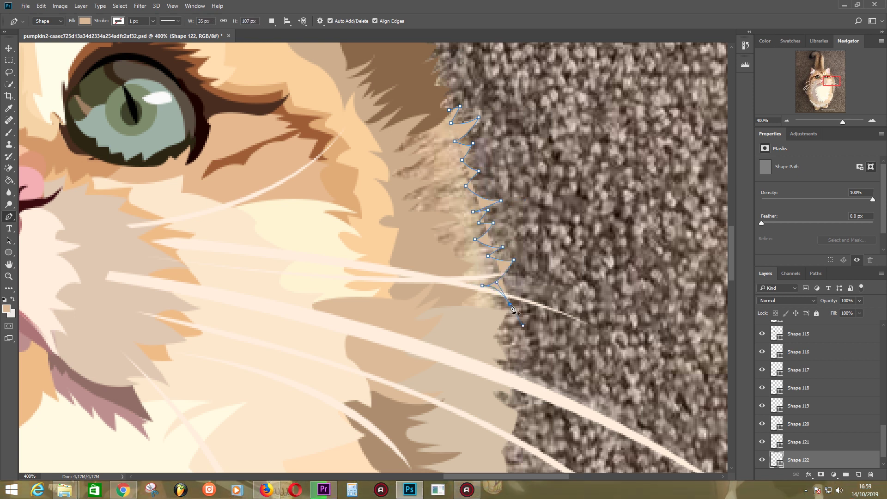
pyautogui.click(510, 303)
pyautogui.click(495, 315)
pyautogui.click(469, 315)
pyautogui.click(438, 305)
pyautogui.click(423, 268)
pyautogui.click(390, 209)
pyautogui.click(364, 128)
pyautogui.click(403, 98)
pyautogui.scroll(2, 433, 111)
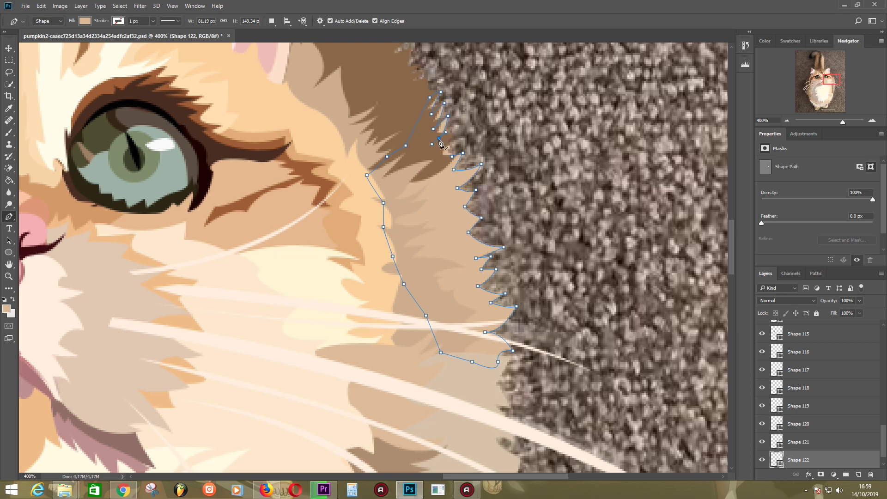
pyautogui.scroll(-3, 449, 283)
pyautogui.hotkey('ctrl', '-')
pyautogui.hotkey('ctrl', '-')
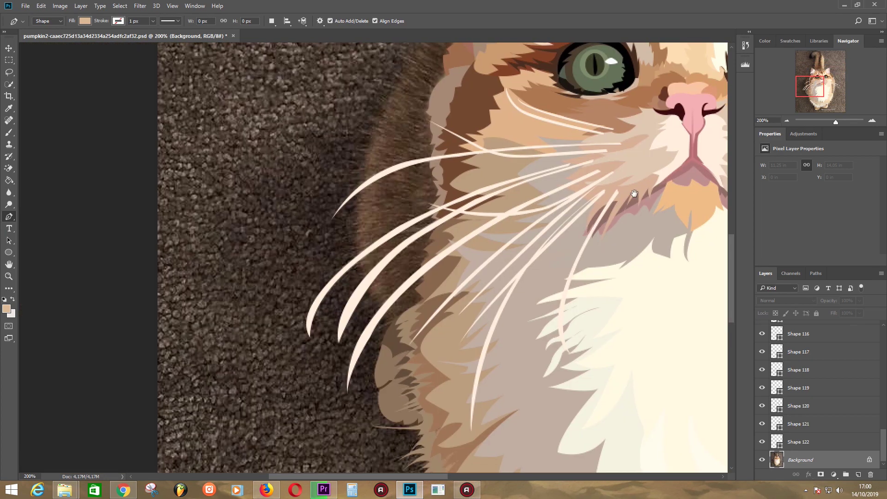
# - Sample dark brown and start Shape 123 by the whiskers, curving up the left cheek
pyautogui.moveTo(633, 193); pyautogui.dragTo(495, 220)
pyautogui.press('i')
pyautogui.click(248, 281)
pyautogui.press('p')
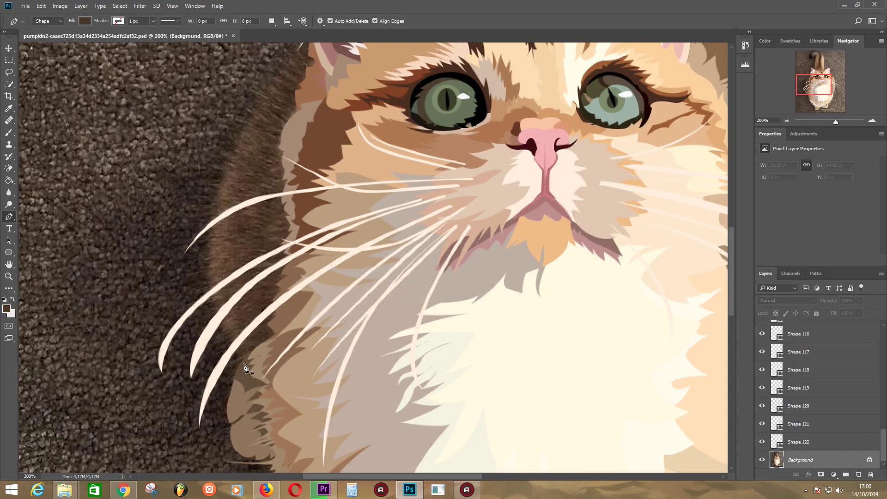
pyautogui.click(244, 358)
pyautogui.moveTo(231, 367); pyautogui.dragTo(231, 373)
pyautogui.click(205, 235)
pyautogui.moveTo(213, 204); pyautogui.dragTo(220, 196)
# - Add zigzag dark fur spikes up the head's left side toward the ear
pyautogui.click(210, 184)
pyautogui.click(223, 179)
pyautogui.click(215, 163)
pyautogui.click(228, 162)
pyautogui.click(228, 140)
pyautogui.moveTo(253, 118); pyautogui.dragTo(291, 207)
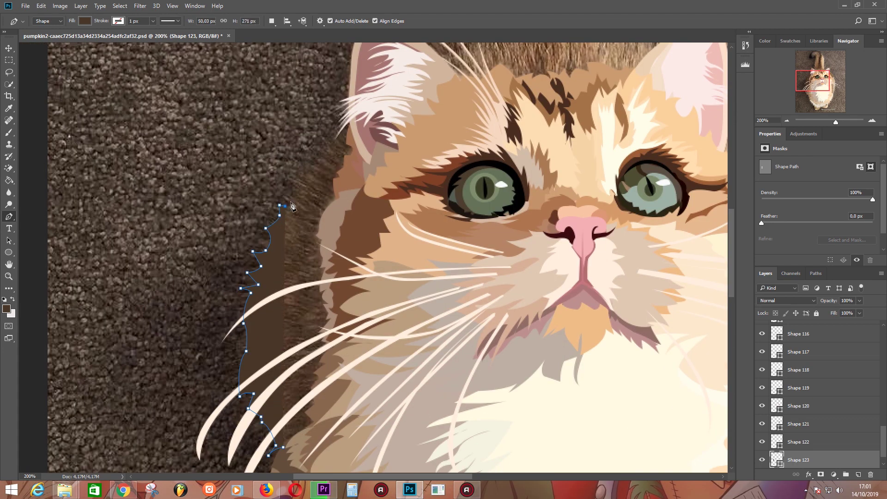
pyautogui.click(332, 151)
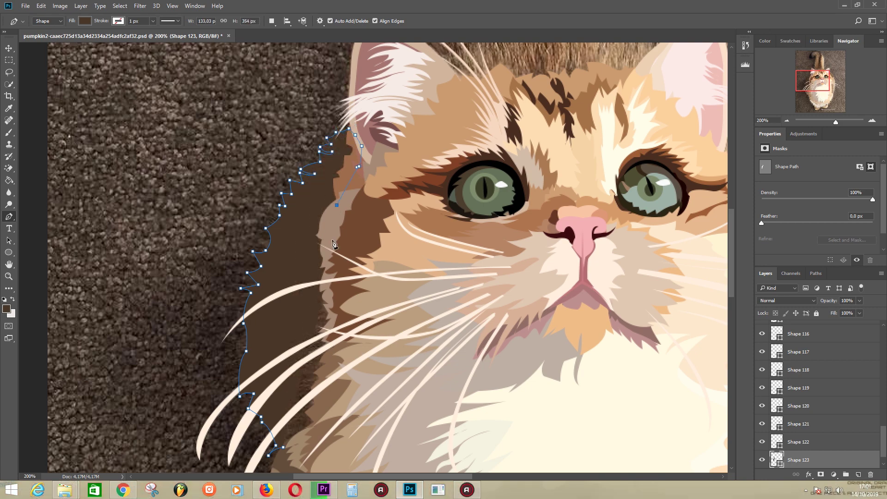
pyautogui.scroll(5, 361, 347)
pyautogui.hscroll(5, 360, 346)
# - Sample the head's brown and start Shape 124's spiky fur band across the top
pyautogui.press('i')
pyautogui.keyDown('ctrl'); pyautogui.click(327, 224); pyautogui.keyUp('ctrl')
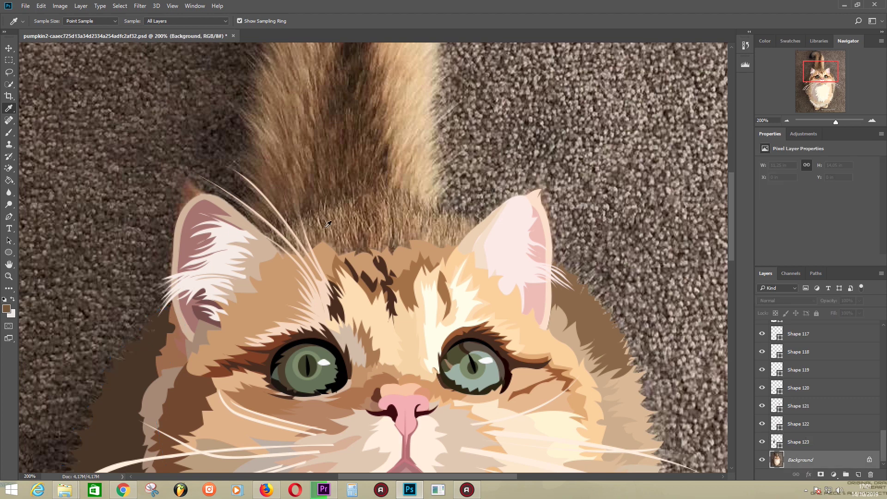
pyautogui.press('p')
pyautogui.click(262, 235)
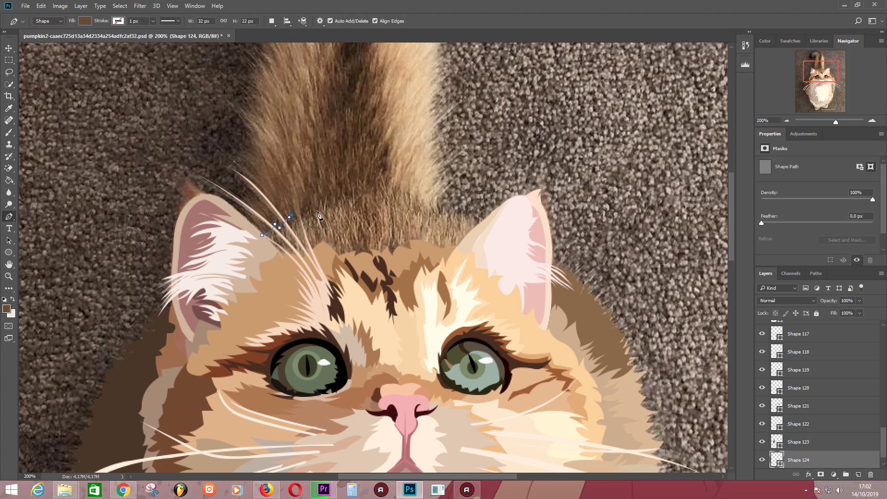
pyautogui.click(357, 209)
pyautogui.click(368, 190)
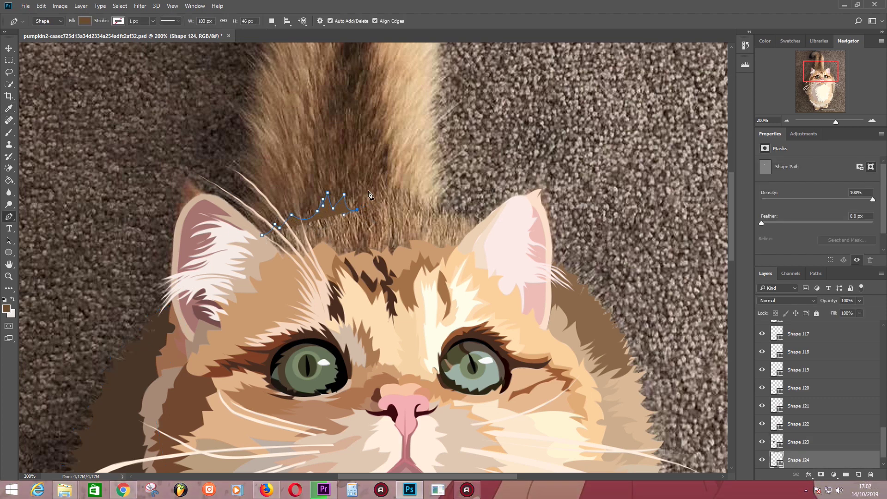
pyautogui.click(382, 183)
pyautogui.click(392, 206)
pyautogui.click(399, 194)
# - Extend the fur band spikes to the right ear and close it along its lower edge
pyautogui.click(422, 225)
pyautogui.click(436, 219)
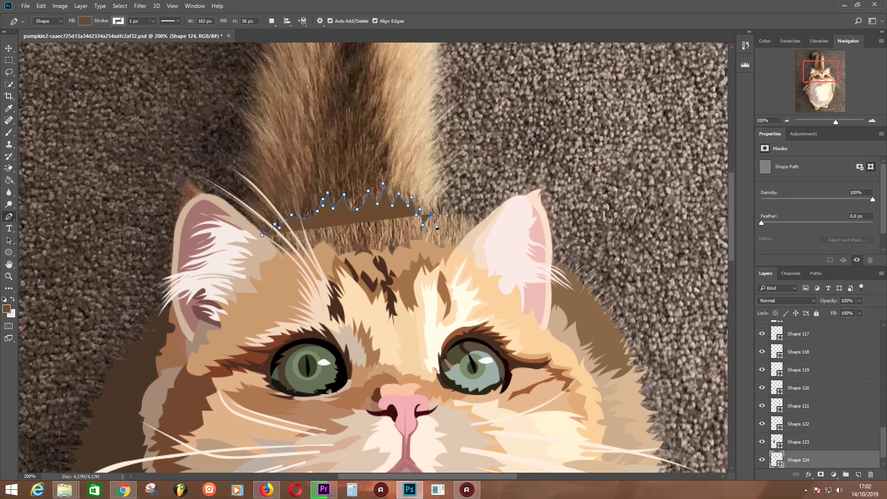
pyautogui.click(476, 212)
pyautogui.click(481, 229)
pyautogui.click(458, 264)
pyautogui.click(393, 273)
pyautogui.click(314, 280)
pyautogui.click(262, 235)
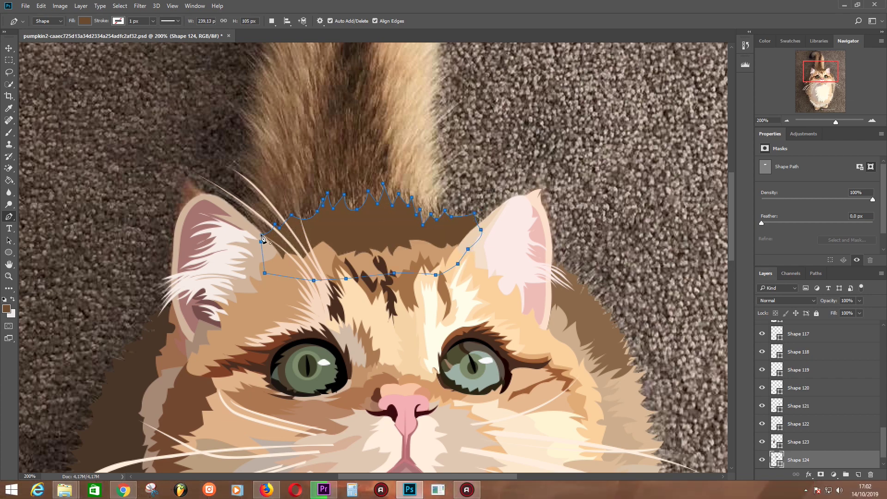
pyautogui.scroll(5, 409, 194)
# - Sample a tan colour and pen Shape 125's zigzag tufts above the head band
pyautogui.press('i')
pyautogui.click(368, 289)
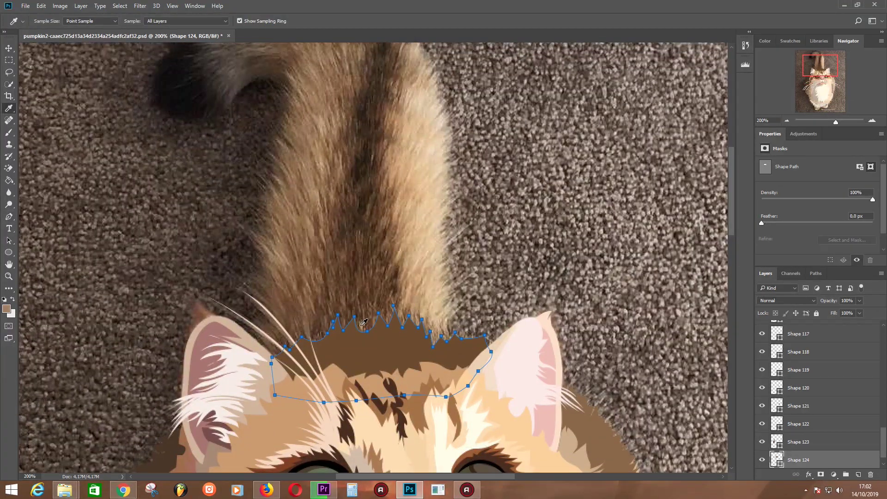
pyautogui.press('p')
pyautogui.click(314, 342)
pyautogui.click(326, 311)
pyautogui.click(337, 332)
pyautogui.click(343, 300)
pyautogui.click(353, 332)
pyautogui.click(365, 314)
pyautogui.click(372, 333)
pyautogui.click(375, 309)
pyautogui.click(387, 327)
# - Extend the tan tufts to the right ear and bring the outline back along the bottom
pyautogui.click(392, 302)
pyautogui.click(407, 329)
pyautogui.click(446, 314)
pyautogui.click(451, 334)
pyautogui.click(461, 339)
pyautogui.click(313, 354)
pyautogui.click(279, 362)
pyautogui.click(273, 349)
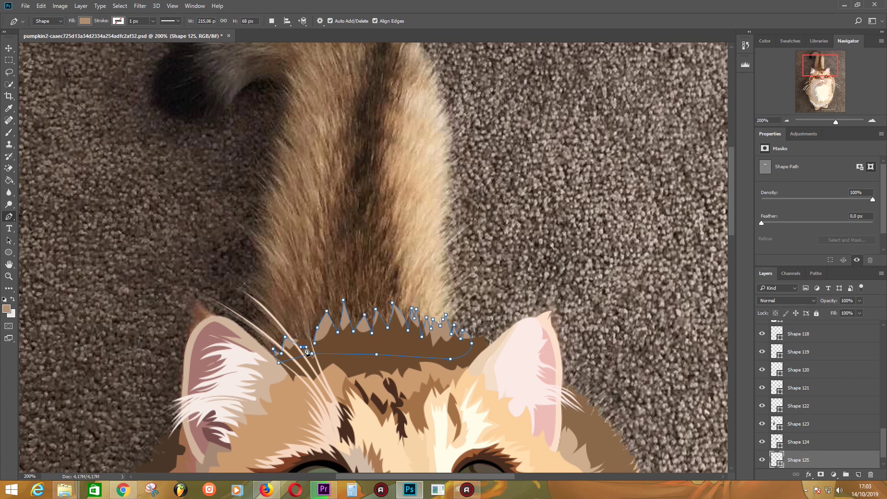
# - Sample dark brown, commit the tuft shape, and start Shape 126 at the tail base
pyautogui.press('i')
pyautogui.click(354, 276)
pyautogui.press('p')
pyautogui.press('Return')
pyautogui.click(306, 286)
pyautogui.click(307, 327)
pyautogui.click(316, 351)
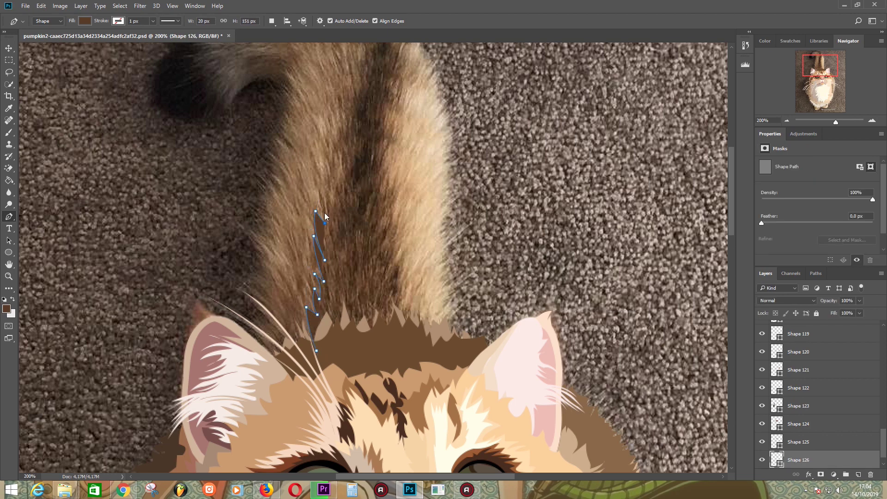
# - Pen-trace zigzag fur spikes up and down the tail's dark stripe for Shape 126
pyautogui.click(321, 160)
pyautogui.click(334, 159)
pyautogui.click(331, 123)
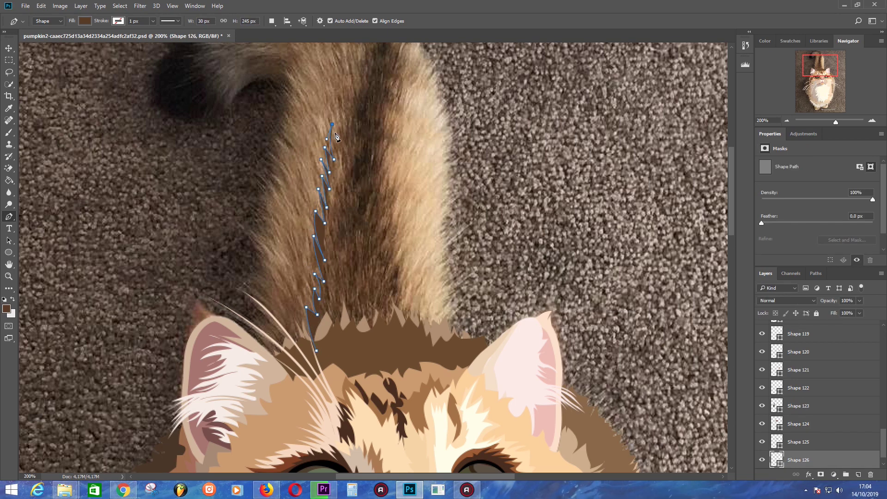
pyautogui.click(340, 143)
pyautogui.click(341, 124)
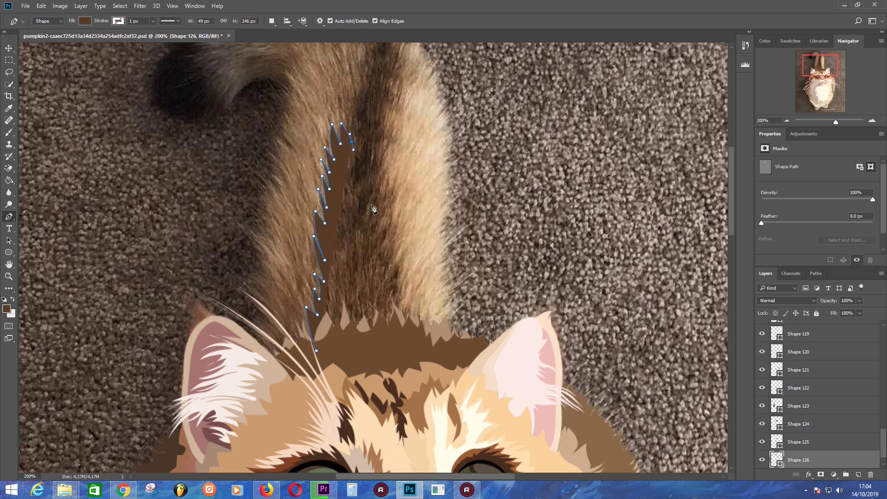
pyautogui.click(343, 160)
pyautogui.click(338, 180)
pyautogui.click(337, 195)
pyautogui.click(338, 216)
pyautogui.click(338, 237)
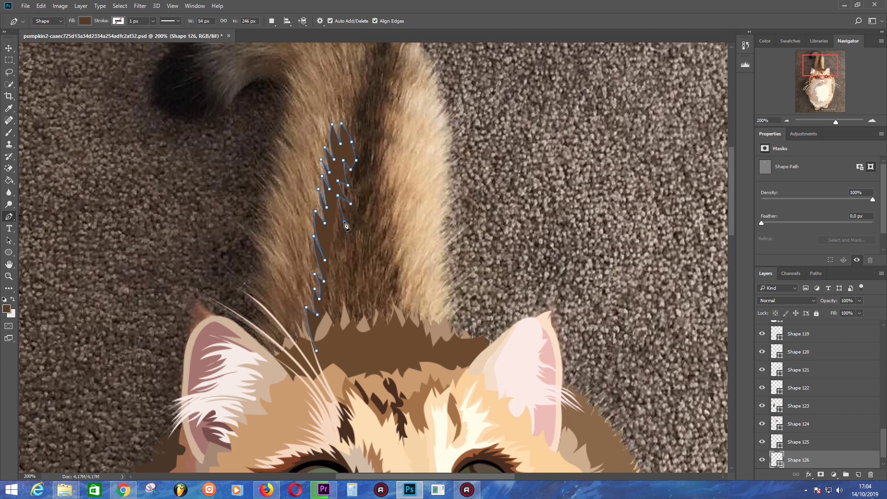
pyautogui.click(377, 245)
pyautogui.click(374, 274)
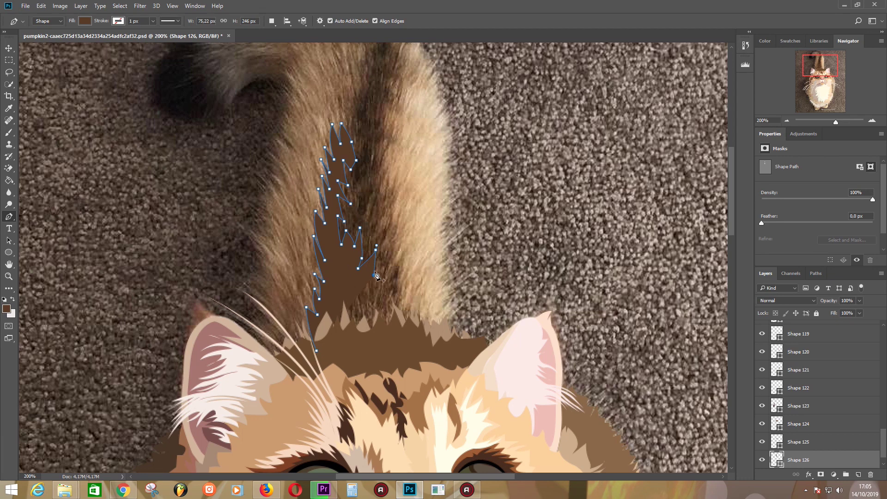
pyautogui.click(383, 220)
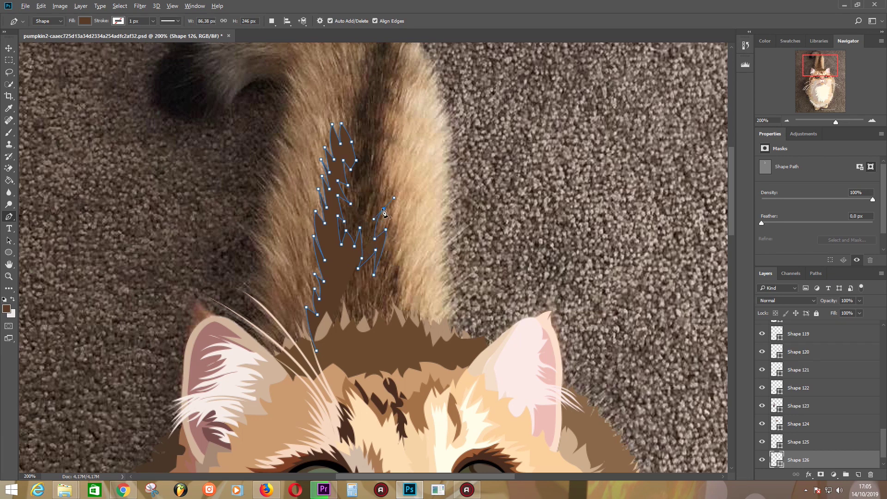
pyautogui.click(382, 156)
pyautogui.click(374, 158)
pyautogui.click(397, 121)
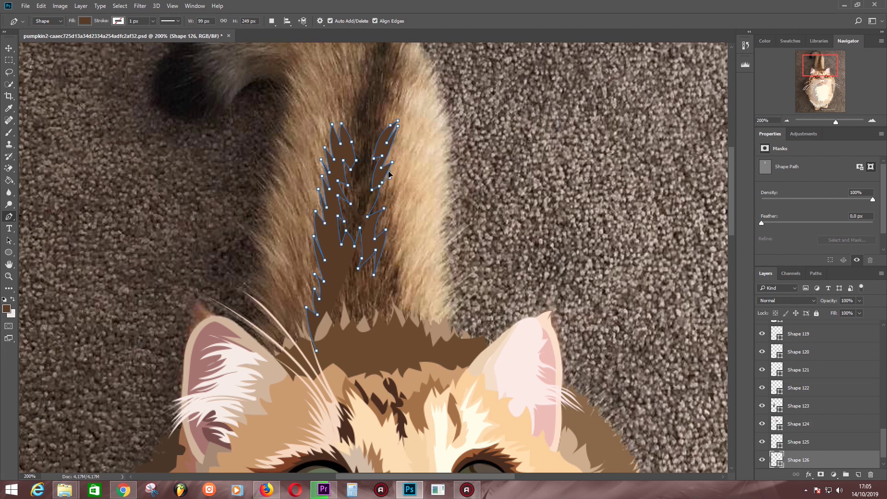
# - Trace fur spikes down the tail's right side to its base and close Shape 126
pyautogui.click(402, 177)
pyautogui.click(399, 207)
pyautogui.click(407, 230)
pyautogui.click(400, 238)
pyautogui.click(402, 261)
pyautogui.click(390, 269)
pyautogui.click(418, 279)
pyautogui.click(404, 294)
pyautogui.click(411, 321)
pyautogui.click(410, 342)
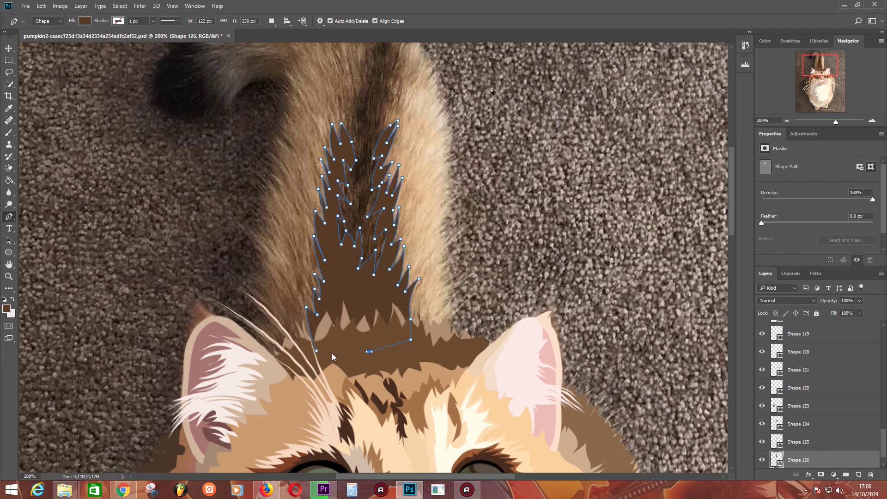
pyautogui.click(369, 354)
pyautogui.moveTo(370, 317); pyautogui.dragTo(342, 387)
pyautogui.scroll(2, 340, 237)
pyautogui.press('Return')
# - Start Shape 127 at the tail base, curving its outline up to the tip
pyautogui.click(304, 367)
pyautogui.click(315, 270)
pyautogui.moveTo(325, 202); pyautogui.dragTo(340, 211)
pyautogui.moveTo(336, 180); pyautogui.dragTo(345, 181)
pyautogui.moveTo(325, 147); pyautogui.dragTo(333, 148)
pyautogui.click(328, 115)
pyautogui.click(343, 131)
pyautogui.click(365, 163)
# - Curve Shape 127's outline back down the tail and close it at the base
pyautogui.click(380, 160)
pyautogui.moveTo(368, 197); pyautogui.dragTo(368, 190)
pyautogui.moveTo(358, 236)
pyautogui.mouseDown()
pyautogui.moveTo(343, 243)
pyautogui.moveTo(368, 249)
pyautogui.mouseUp()
pyautogui.click(365, 320)
pyautogui.click(370, 352)
pyautogui.click(355, 399)
pyautogui.click(319, 383)
pyautogui.click(304, 368)
pyautogui.scroll(-5, 400, 339)
# - Sample a new brown and trace Shape 128's fur edge beside and above the left ear
pyautogui.press('i')
pyautogui.click(280, 145)
pyautogui.press('p')
pyautogui.click(247, 297)
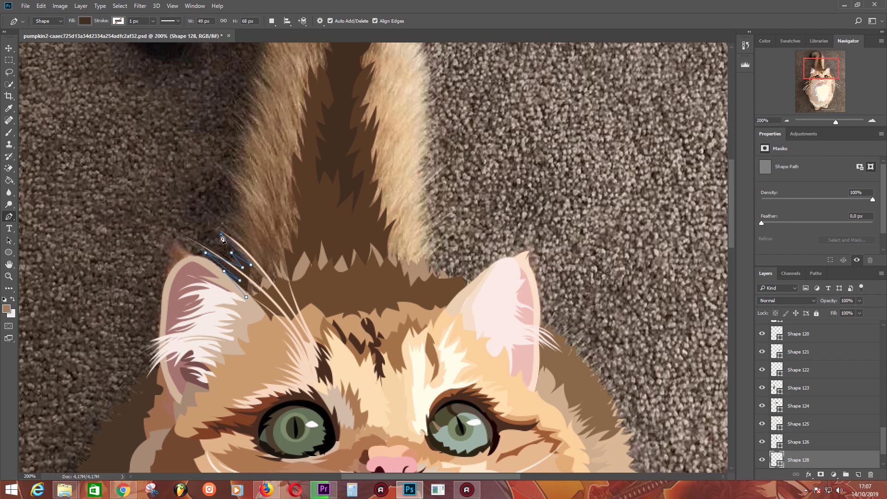
pyautogui.hotkey('ctrl', 'z')
pyautogui.hotkey('ctrl', 'shift', 'z')
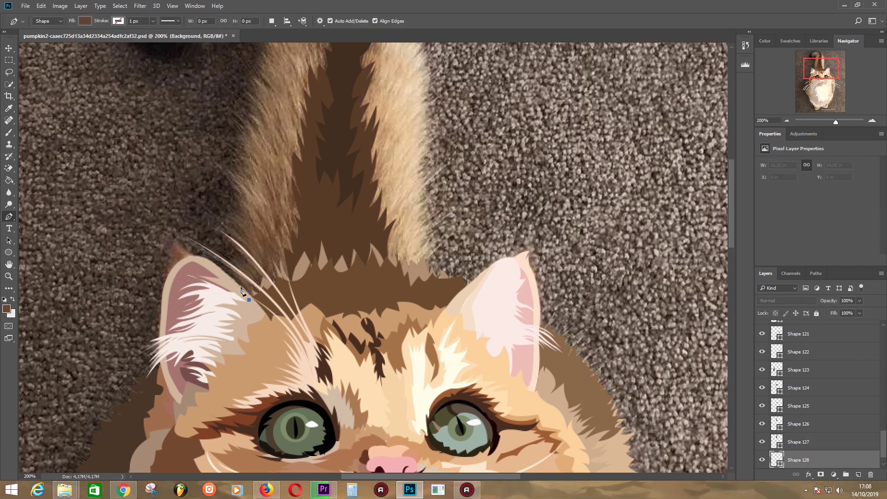
pyautogui.moveTo(223, 239)
pyautogui.mouseDown()
pyautogui.moveTo(249, 248)
pyautogui.moveTo(232, 207)
pyautogui.mouseUp()
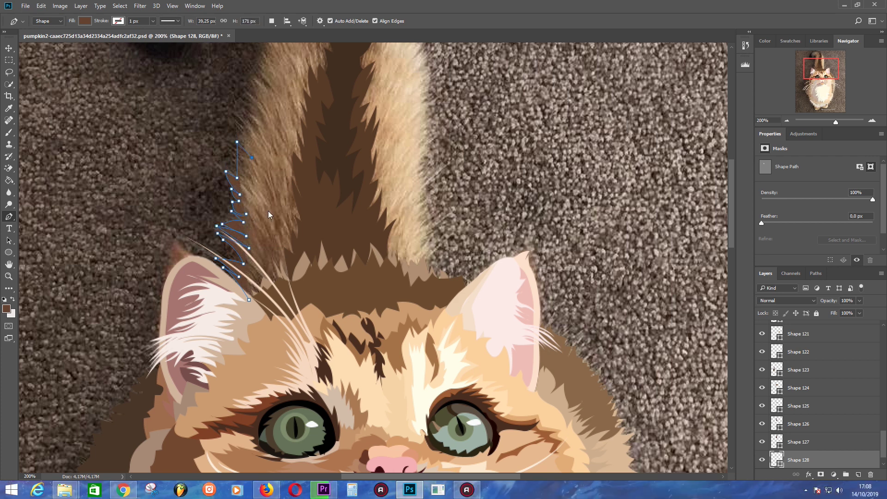
pyautogui.click(266, 157)
pyautogui.click(271, 187)
pyautogui.click(286, 204)
pyautogui.click(303, 207)
pyautogui.click(309, 274)
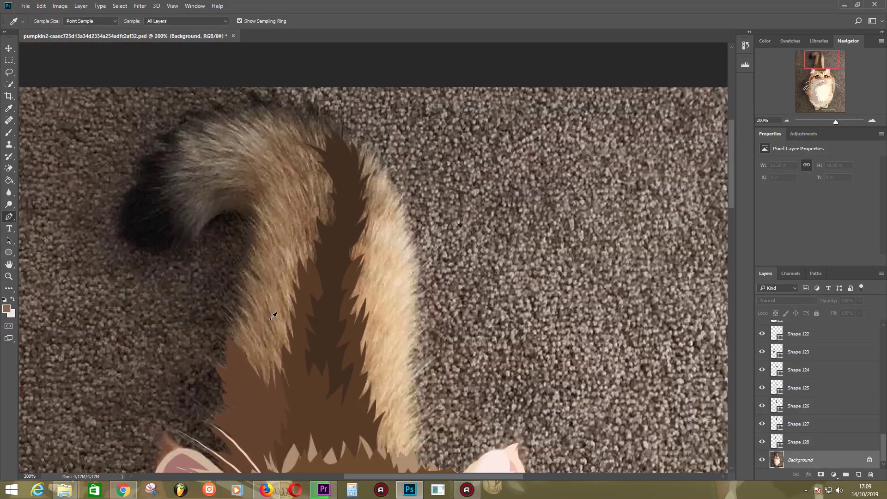
# - Trace zigzag fur spikes up the tail's left edge for Shape 129
pyautogui.click(236, 282)
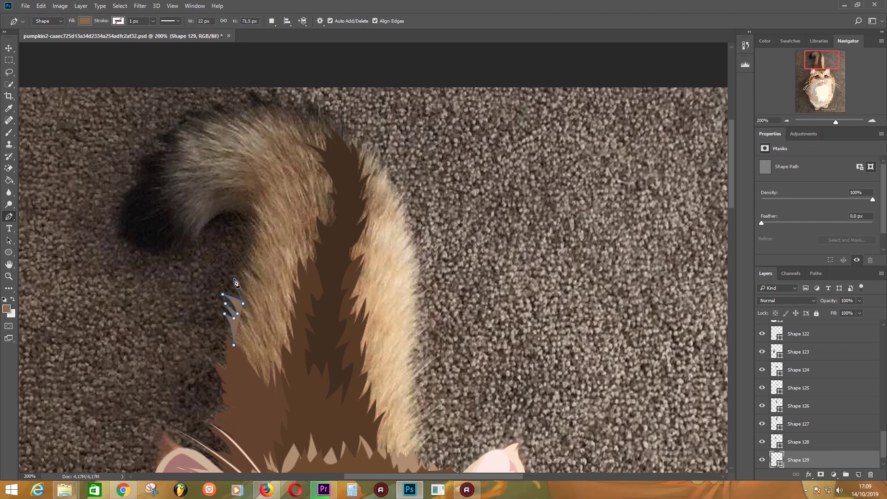
pyautogui.click(246, 289)
pyautogui.click(240, 268)
pyautogui.click(245, 251)
pyautogui.click(252, 255)
pyautogui.click(249, 243)
pyautogui.click(261, 246)
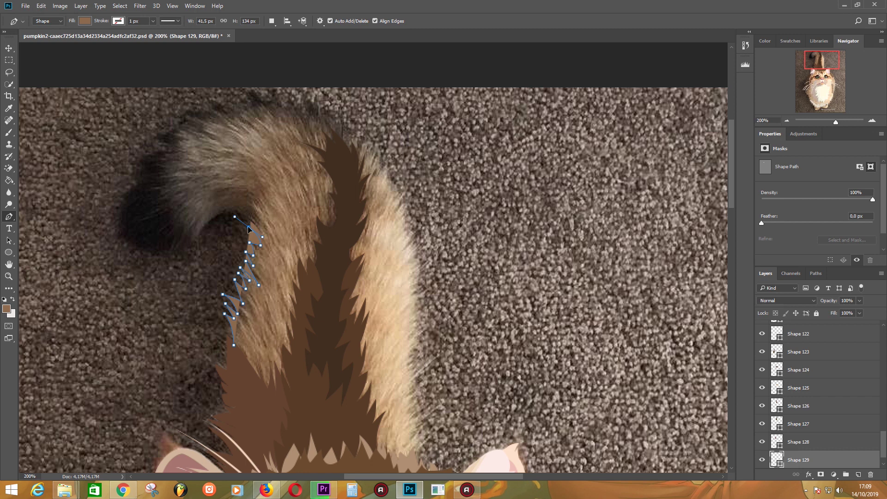
pyautogui.click(248, 224)
pyautogui.click(262, 229)
pyautogui.click(247, 216)
pyautogui.click(268, 214)
pyautogui.click(253, 200)
pyautogui.click(257, 193)
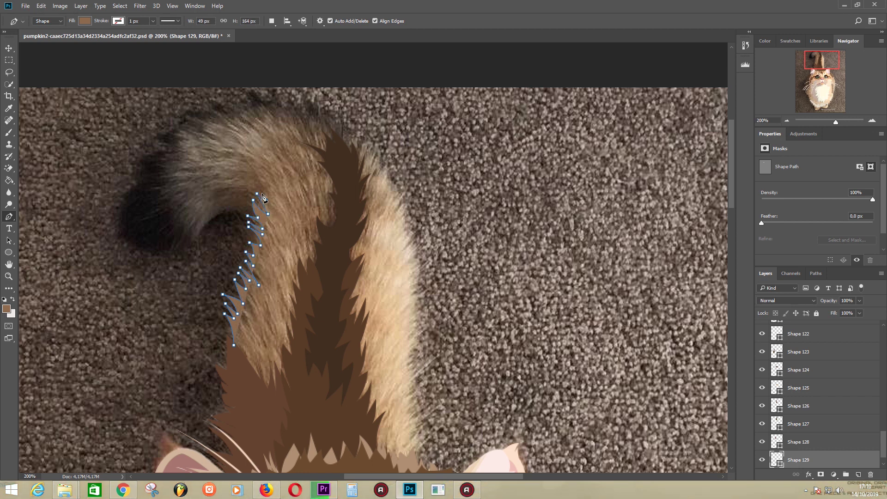
# - Carry Shape 129's spikes over the tail top, down its inner side, and close it
pyautogui.click(284, 189)
pyautogui.click(264, 161)
pyautogui.click(275, 147)
pyautogui.click(299, 173)
pyautogui.click(273, 136)
pyautogui.click(331, 134)
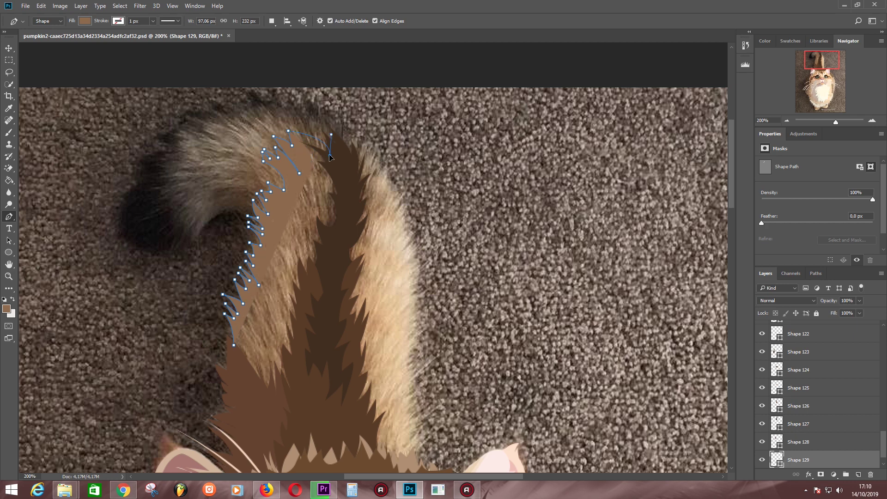
pyautogui.click(336, 149)
pyautogui.click(341, 243)
pyautogui.click(315, 320)
pyautogui.click(296, 397)
pyautogui.click(234, 345)
pyautogui.moveTo(341, 312); pyautogui.dragTo(284, 245)
# - Sample the pale beige fur colour and trace Shape 130's tufts up the tail's right edge
pyautogui.press('i')
pyautogui.click(333, 258)
pyautogui.press('p')
pyautogui.click(356, 391)
pyautogui.click(355, 365)
pyautogui.click(380, 340)
pyautogui.click(368, 299)
pyautogui.click(354, 309)
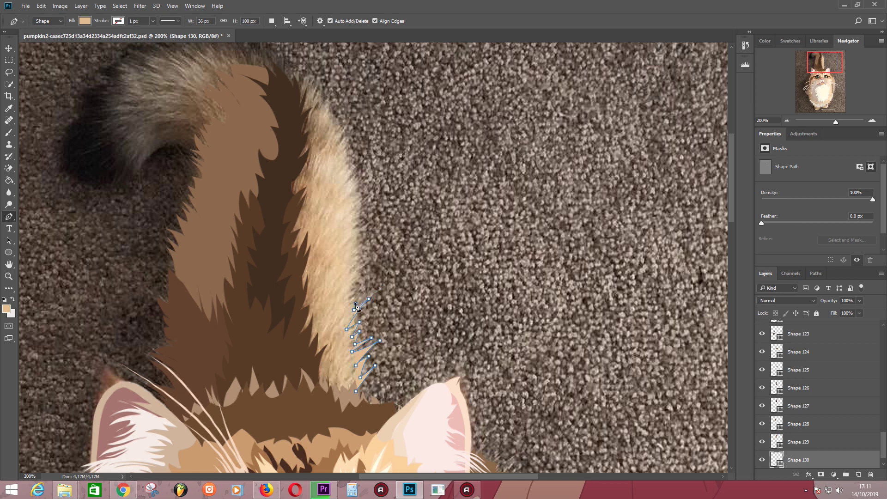
pyautogui.click(355, 264)
pyautogui.click(365, 263)
pyautogui.click(356, 250)
pyautogui.click(367, 225)
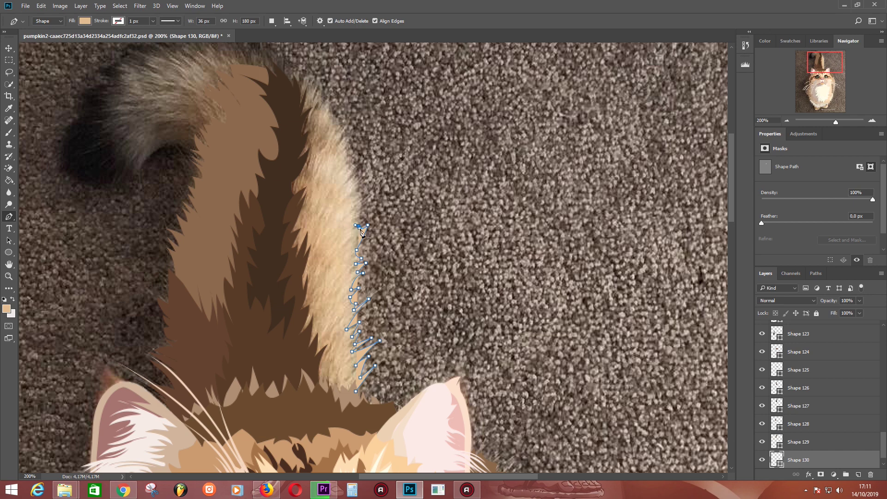
# - Extend the beige fur edge further up toward the tail top
pyautogui.click(362, 215)
pyautogui.click(368, 194)
pyautogui.click(356, 194)
pyautogui.click(360, 162)
pyautogui.click(347, 170)
pyautogui.click(344, 127)
pyautogui.click(330, 107)
pyautogui.click(326, 92)
pyautogui.click(321, 107)
pyautogui.moveTo(319, 87); pyautogui.dragTo(373, 170)
# - Bring the beige edge over the tail top and down the dark stripe, finishing Shape 130
pyautogui.click(362, 150)
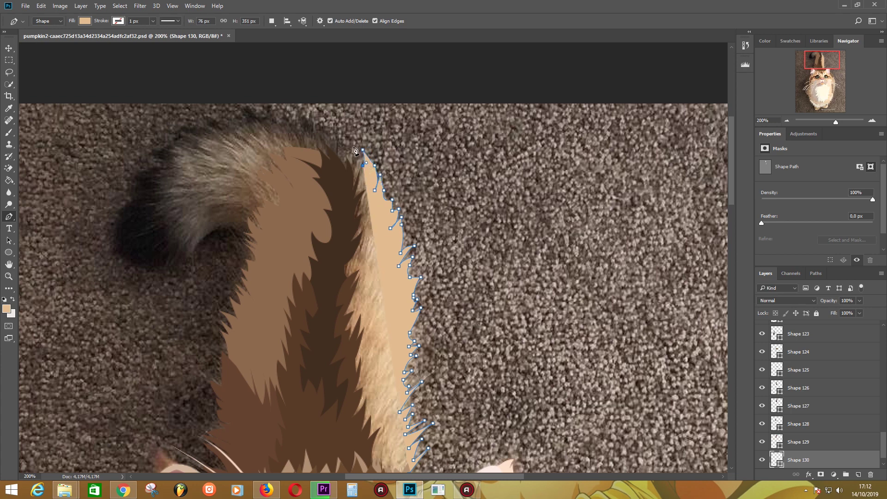
pyautogui.click(338, 160)
pyautogui.click(328, 132)
pyautogui.click(337, 196)
pyautogui.click(344, 248)
pyautogui.click(329, 289)
pyautogui.click(321, 341)
pyautogui.click(330, 396)
pyautogui.moveTo(253, 234); pyautogui.dragTo(393, 272)
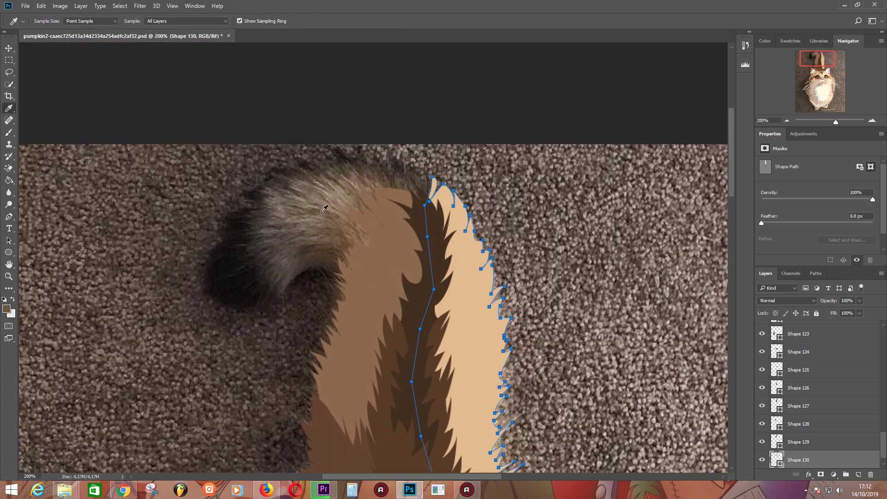
pyautogui.press('Escape')
# - Trace Shape 131 as spiky brown tufts around the tail's curl
pyautogui.click(352, 273)
pyautogui.click(325, 245)
pyautogui.click(310, 239)
pyautogui.click(293, 250)
pyautogui.click(310, 235)
pyautogui.click(264, 233)
pyautogui.click(299, 227)
pyautogui.click(268, 227)
pyautogui.click(307, 214)
pyautogui.click(310, 190)
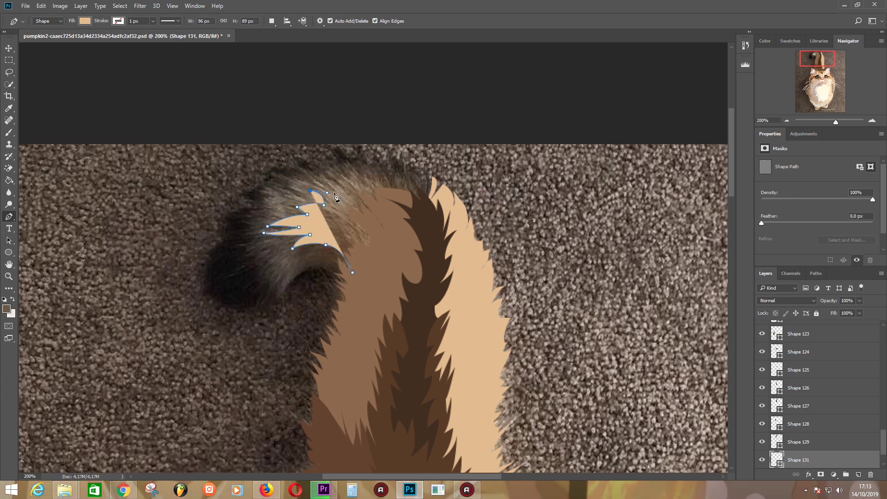
pyautogui.click(334, 193)
pyautogui.click(342, 173)
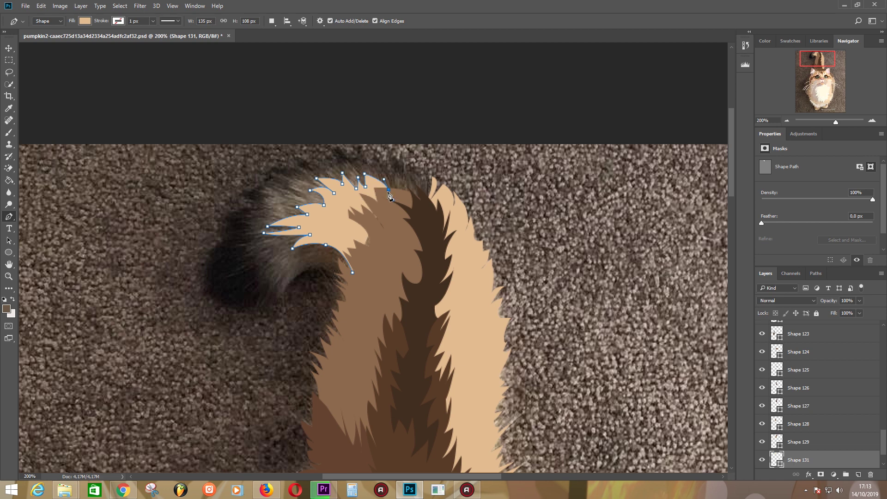
pyautogui.click(352, 272)
# - Set Shape 131's fill to #8c694d brown sampled from the tail
pyautogui.doubleClick(776, 442)
pyautogui.click(393, 221)
pyautogui.click(298, 258)
pyautogui.press('Return')
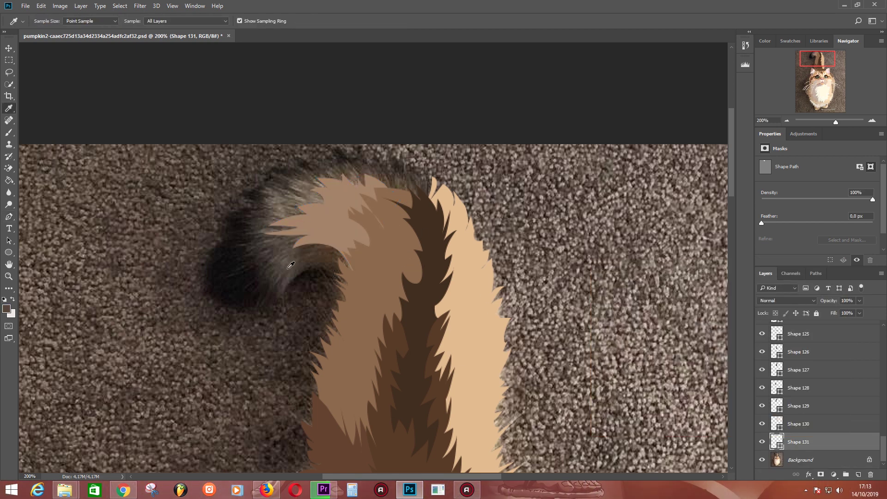
pyautogui.click(290, 266)
# - Trace a dark brown curl shape at the tail tip with zigzag fur along its outer edge
pyautogui.press('p')
pyautogui.click(347, 288)
pyautogui.moveTo(324, 267); pyautogui.dragTo(306, 265)
pyautogui.moveTo(258, 308)
pyautogui.mouseDown()
pyautogui.moveTo(267, 308)
pyautogui.moveTo(269, 280)
pyautogui.mouseUp()
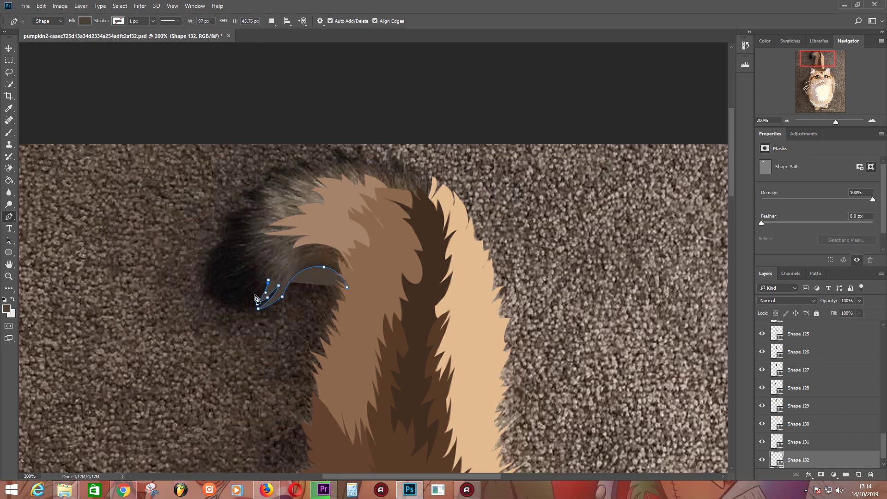
pyautogui.click(251, 296)
pyautogui.click(247, 287)
pyautogui.click(229, 276)
pyautogui.click(269, 262)
pyautogui.click(239, 261)
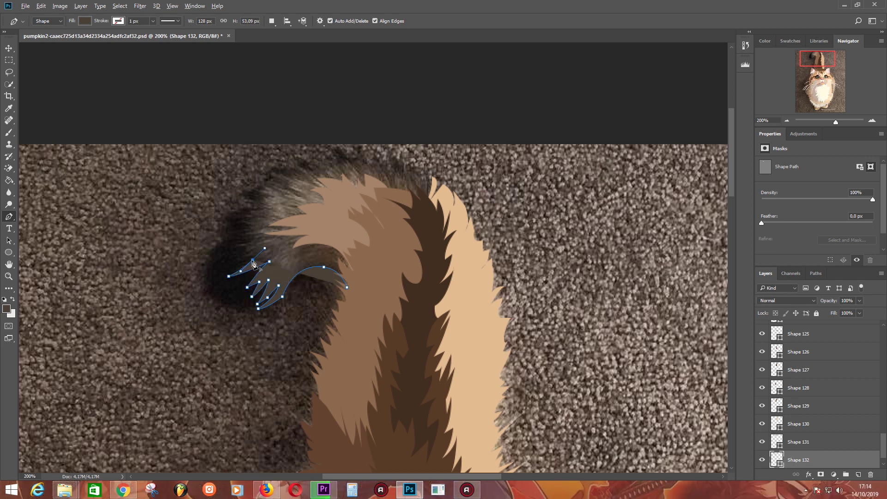
pyautogui.click(244, 235)
pyautogui.click(253, 232)
pyautogui.moveTo(240, 220); pyautogui.dragTo(233, 222)
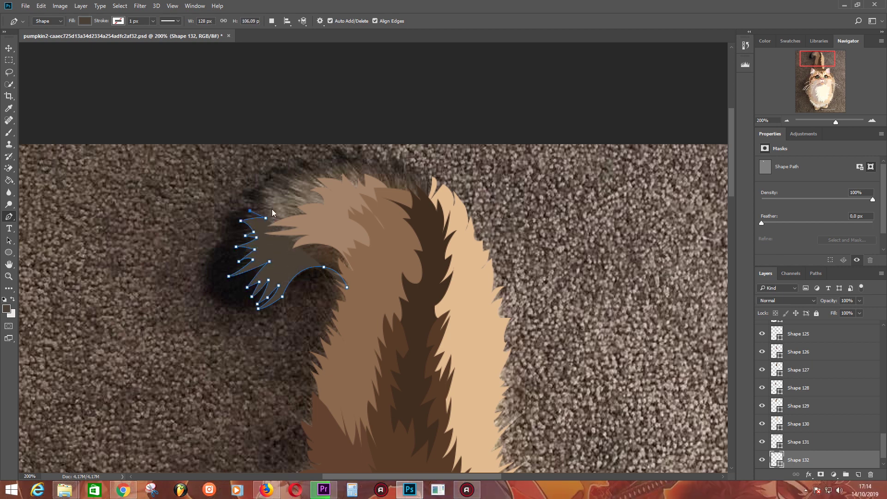
# - Finish the dark brown curl with fur spikes along the tail top
pyautogui.click(302, 171)
pyautogui.click(310, 184)
pyautogui.click(329, 169)
pyautogui.click(333, 166)
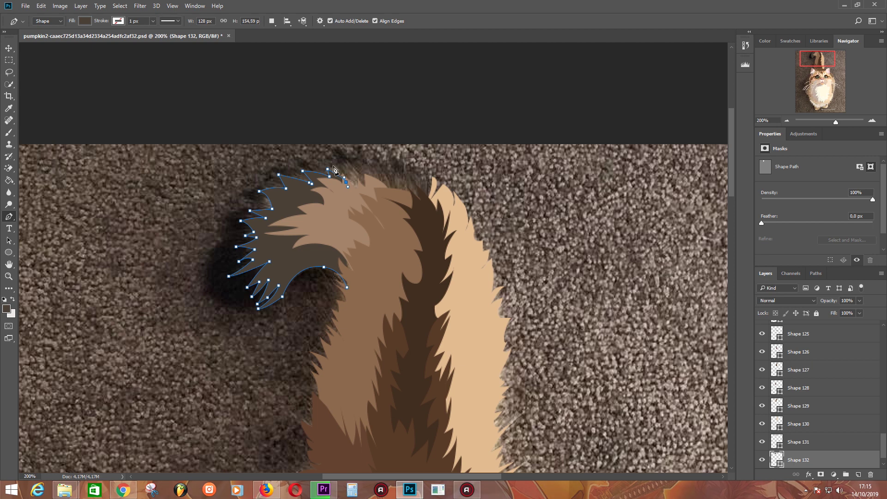
pyautogui.click(345, 161)
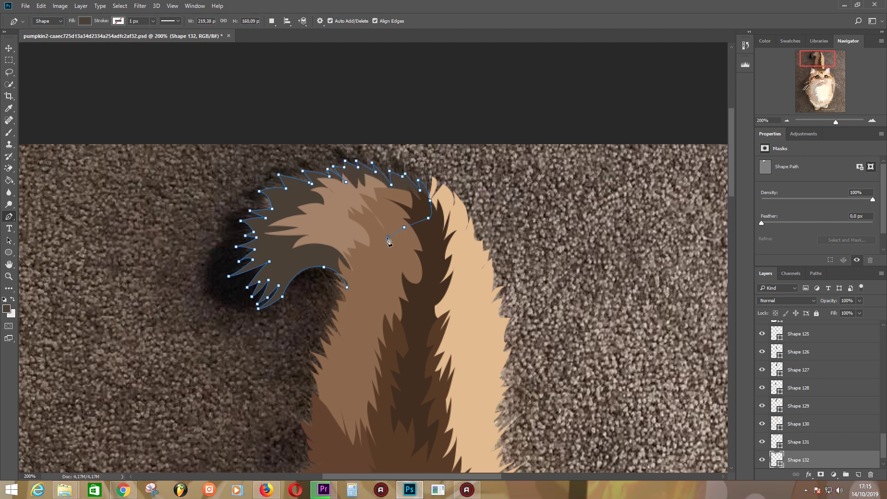
pyautogui.press('Escape')
# - Start a black tail-tip shape with zigzag fur, extending it leftward
pyautogui.click(431, 198)
pyautogui.moveTo(412, 164); pyautogui.dragTo(440, 169)
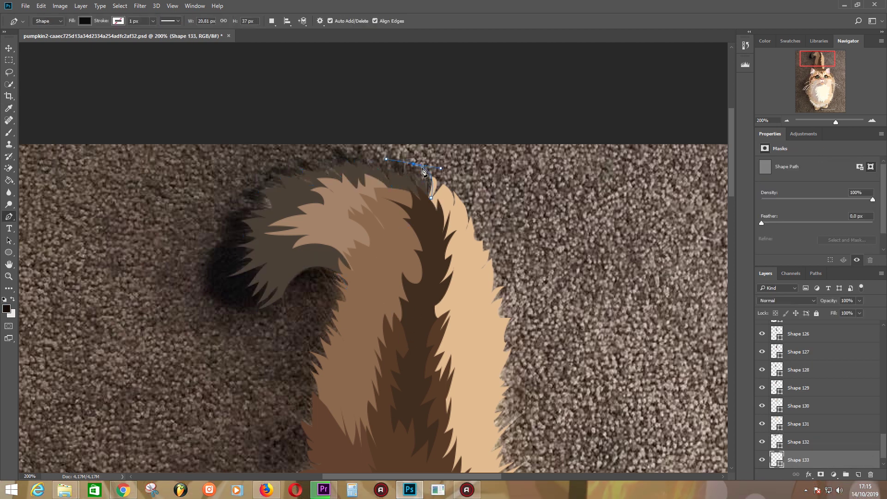
pyautogui.click(387, 162)
pyautogui.click(384, 150)
pyautogui.click(353, 162)
pyautogui.click(347, 156)
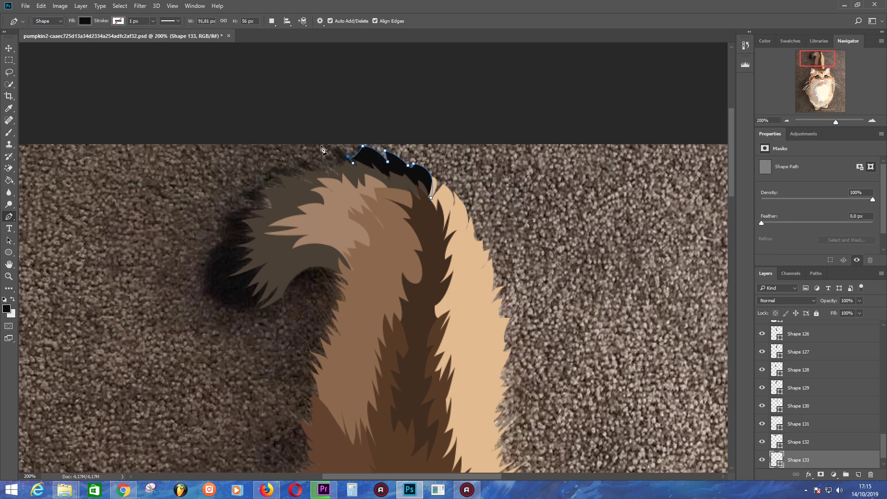
pyautogui.click(282, 158)
pyautogui.click(268, 180)
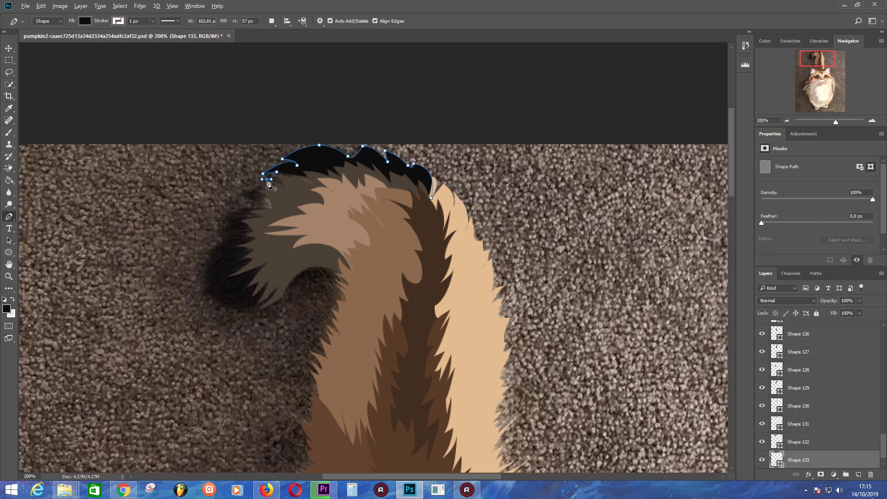
# - Complete the black tail-tip shape around the curl and along its underside
pyautogui.click(228, 200)
pyautogui.click(253, 210)
pyautogui.moveTo(222, 217); pyautogui.dragTo(212, 227)
pyautogui.click(222, 243)
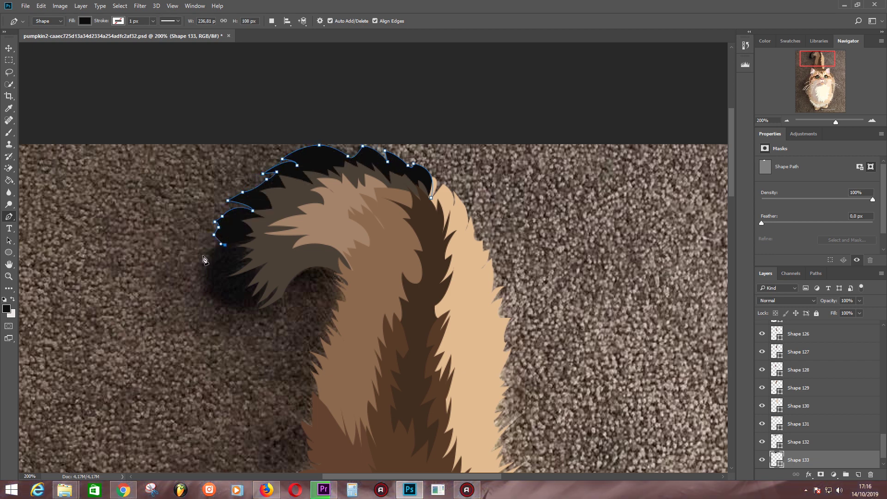
pyautogui.click(260, 311)
pyautogui.click(282, 292)
pyautogui.click(318, 260)
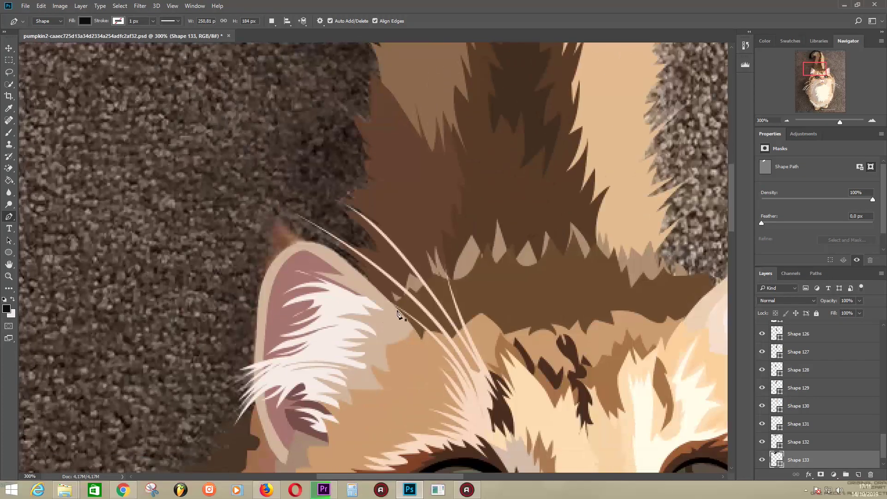
# - Draw a small brown shape above the left ear
pyautogui.moveTo(308, 241); pyautogui.dragTo(284, 218)
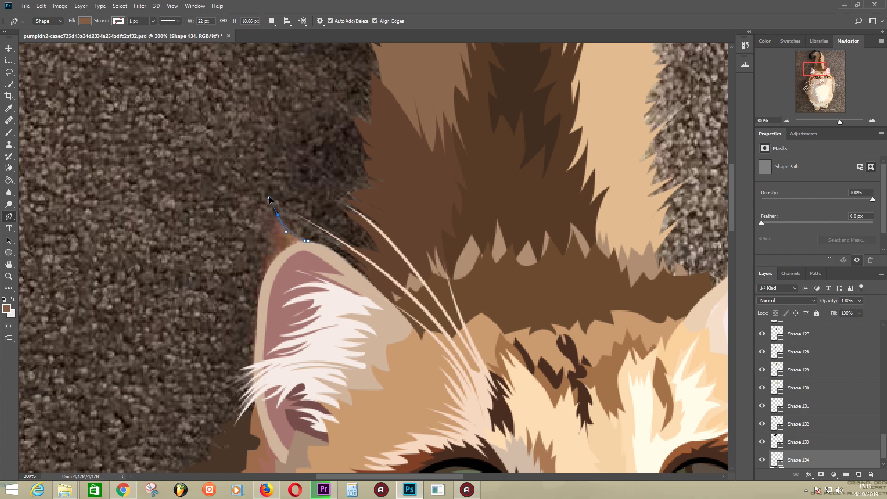
pyautogui.click(269, 239)
pyautogui.click(279, 253)
pyautogui.click(308, 241)
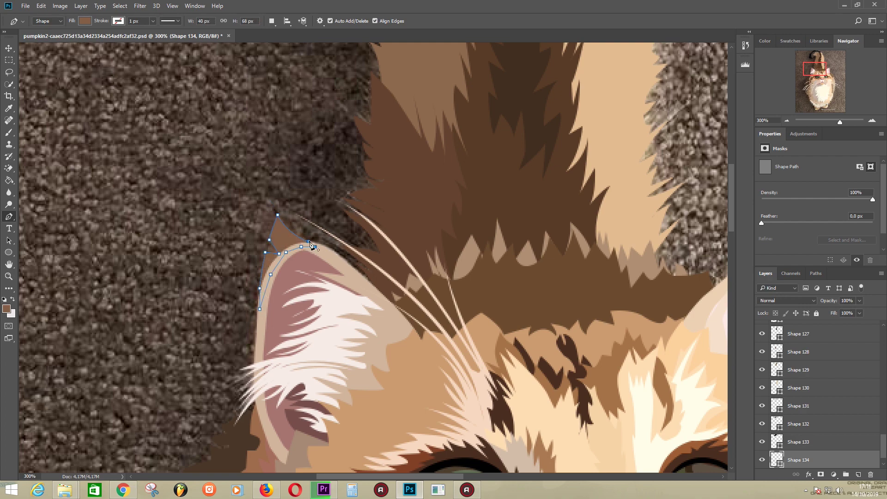
# - Group the recent shape layers into Group 5
pyautogui.scroll(10, 827, 393)
pyautogui.keyDown('shift'); pyautogui.click(829, 371); pyautogui.keyUp('shift')
pyautogui.hotkey('ctrl', 'g')
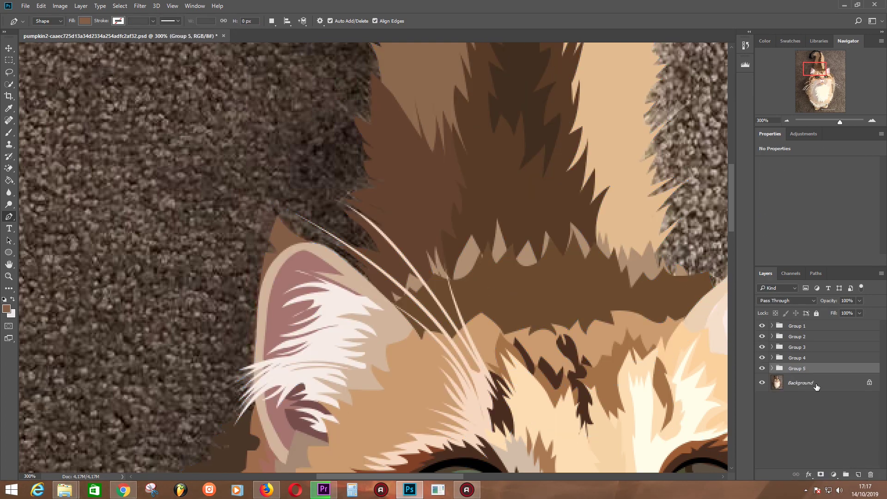
# - Add a Solid Color fill layer in grey-brown #7f7975 above the Background photo
pyautogui.click(808, 382)
pyautogui.hotkey('ctrl', '-')
pyautogui.hotkey('ctrl', '-')
pyautogui.hotkey('ctrl', '-')
pyautogui.click(833, 474)
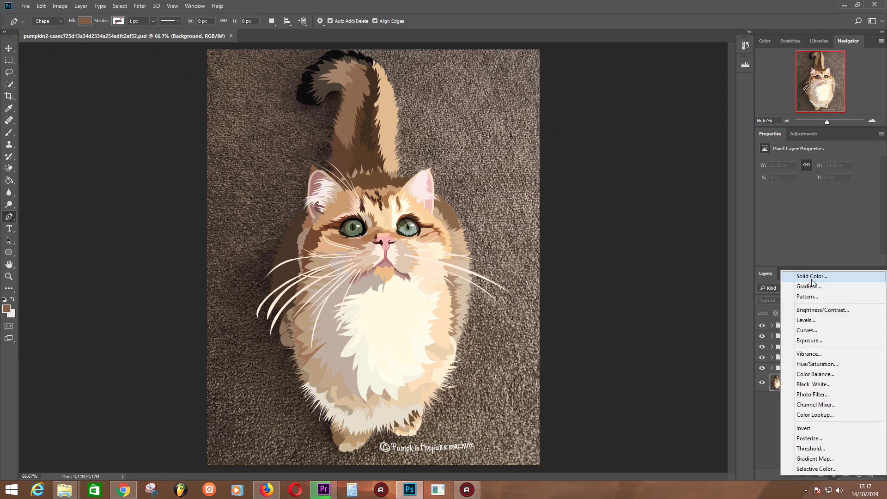
pyautogui.click(795, 274)
pyautogui.moveTo(601, 289); pyautogui.dragTo(609, 347)
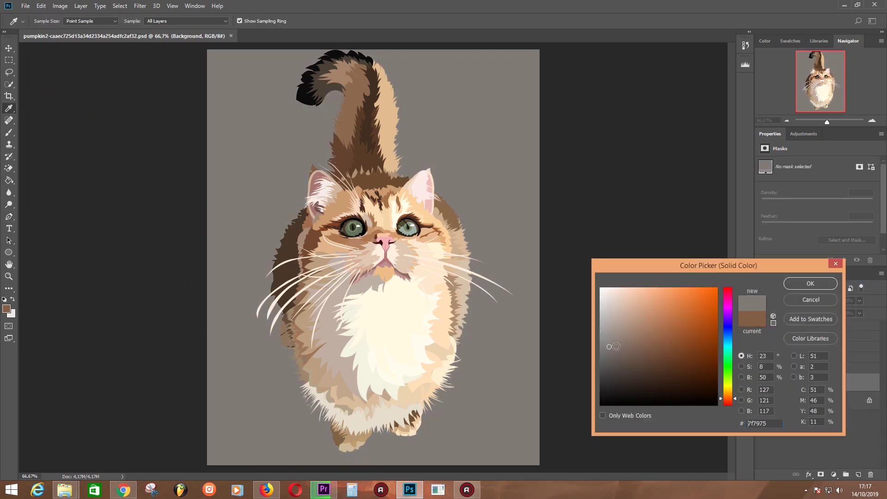